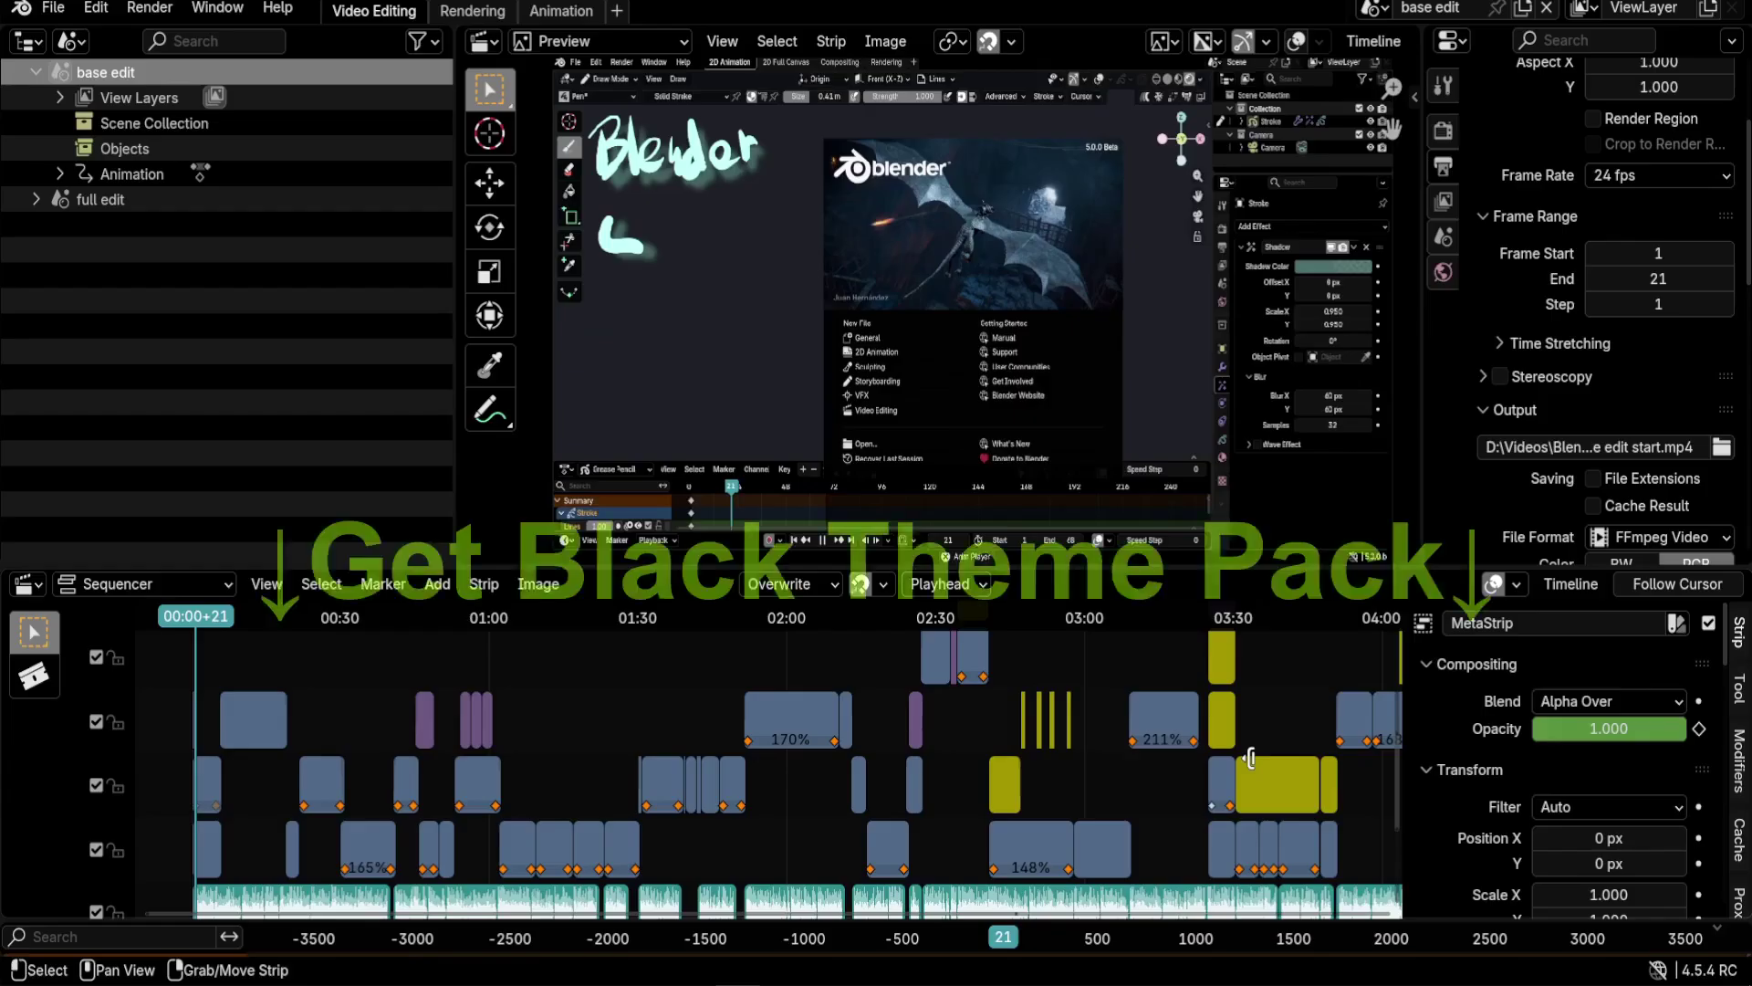
Select the 170% strip in the base edit sequencer to show its Strip sidebar settings
click(787, 727)
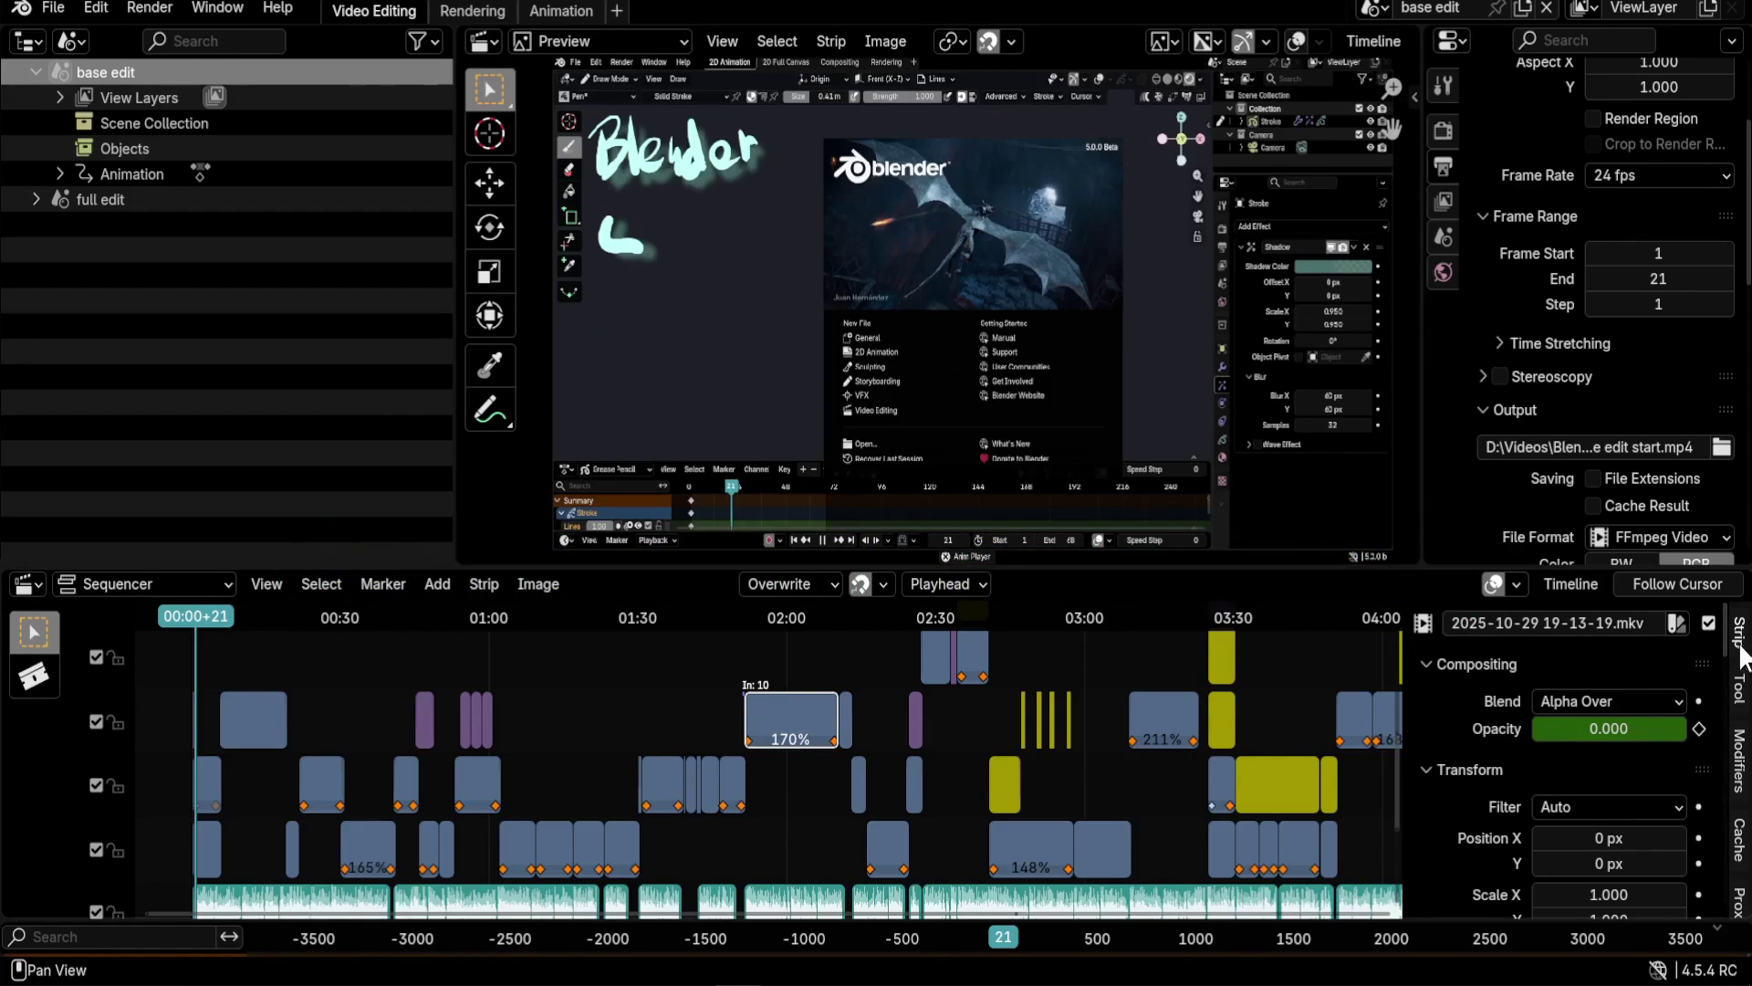
scroll(1548, 644, down, 10)
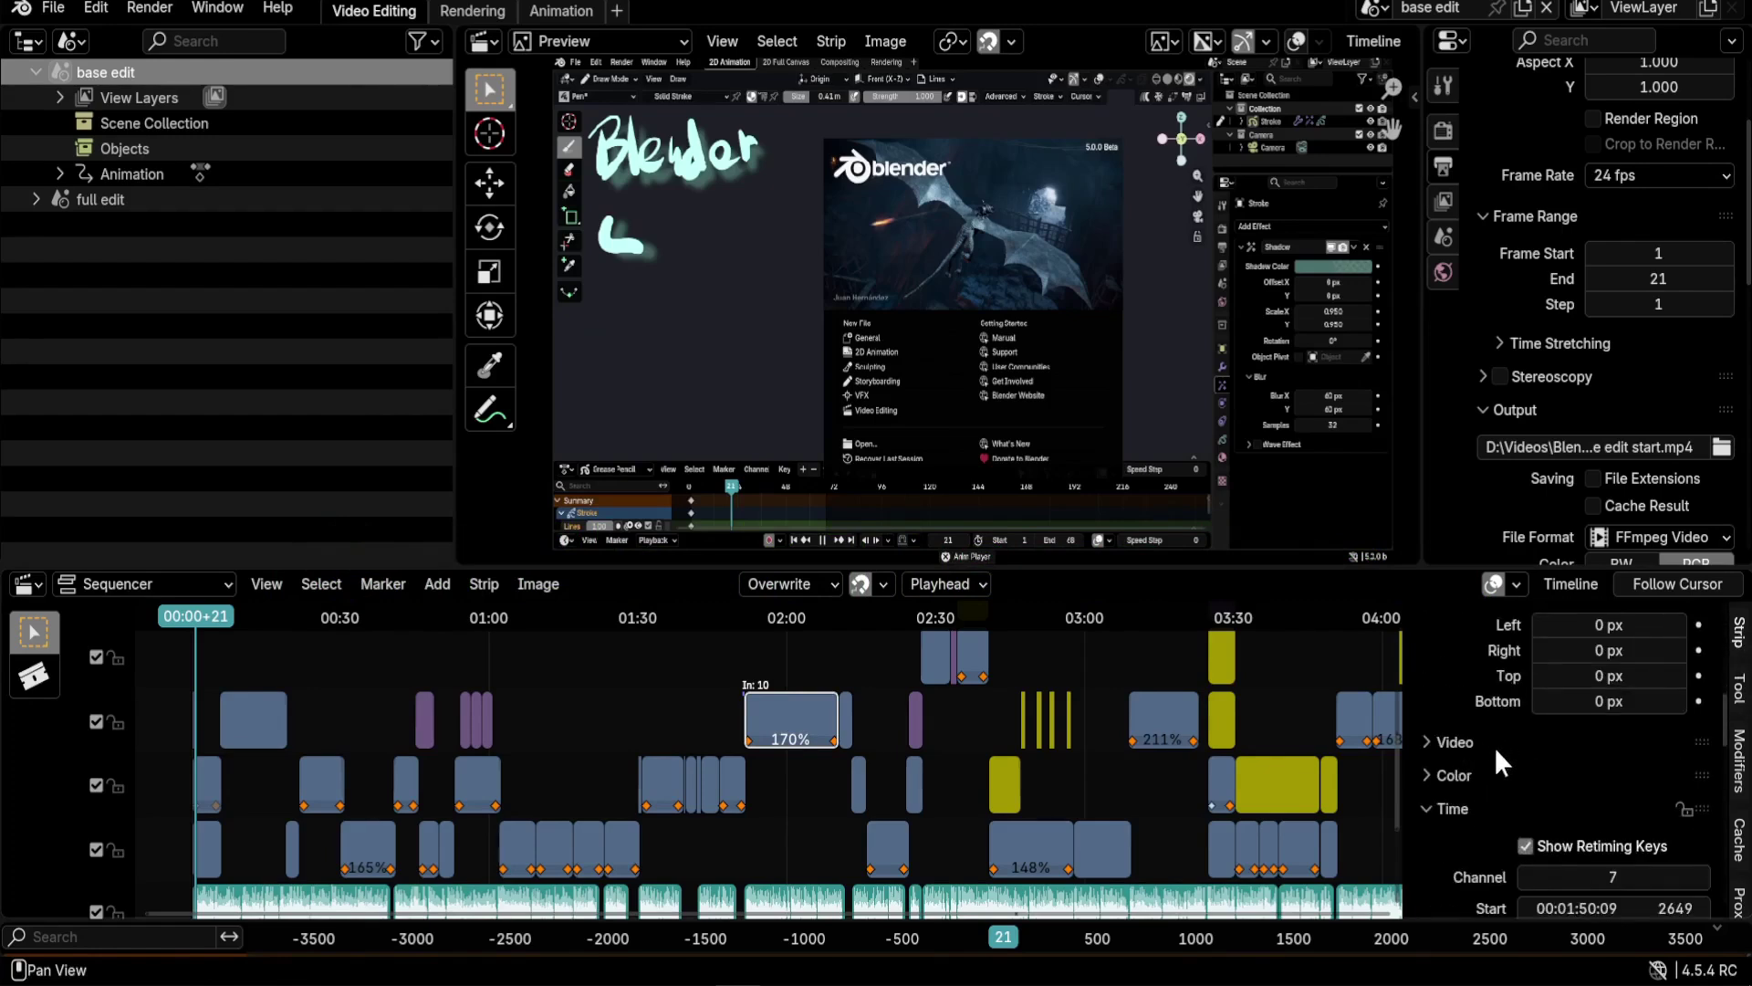
scroll(1501, 743, down, 10)
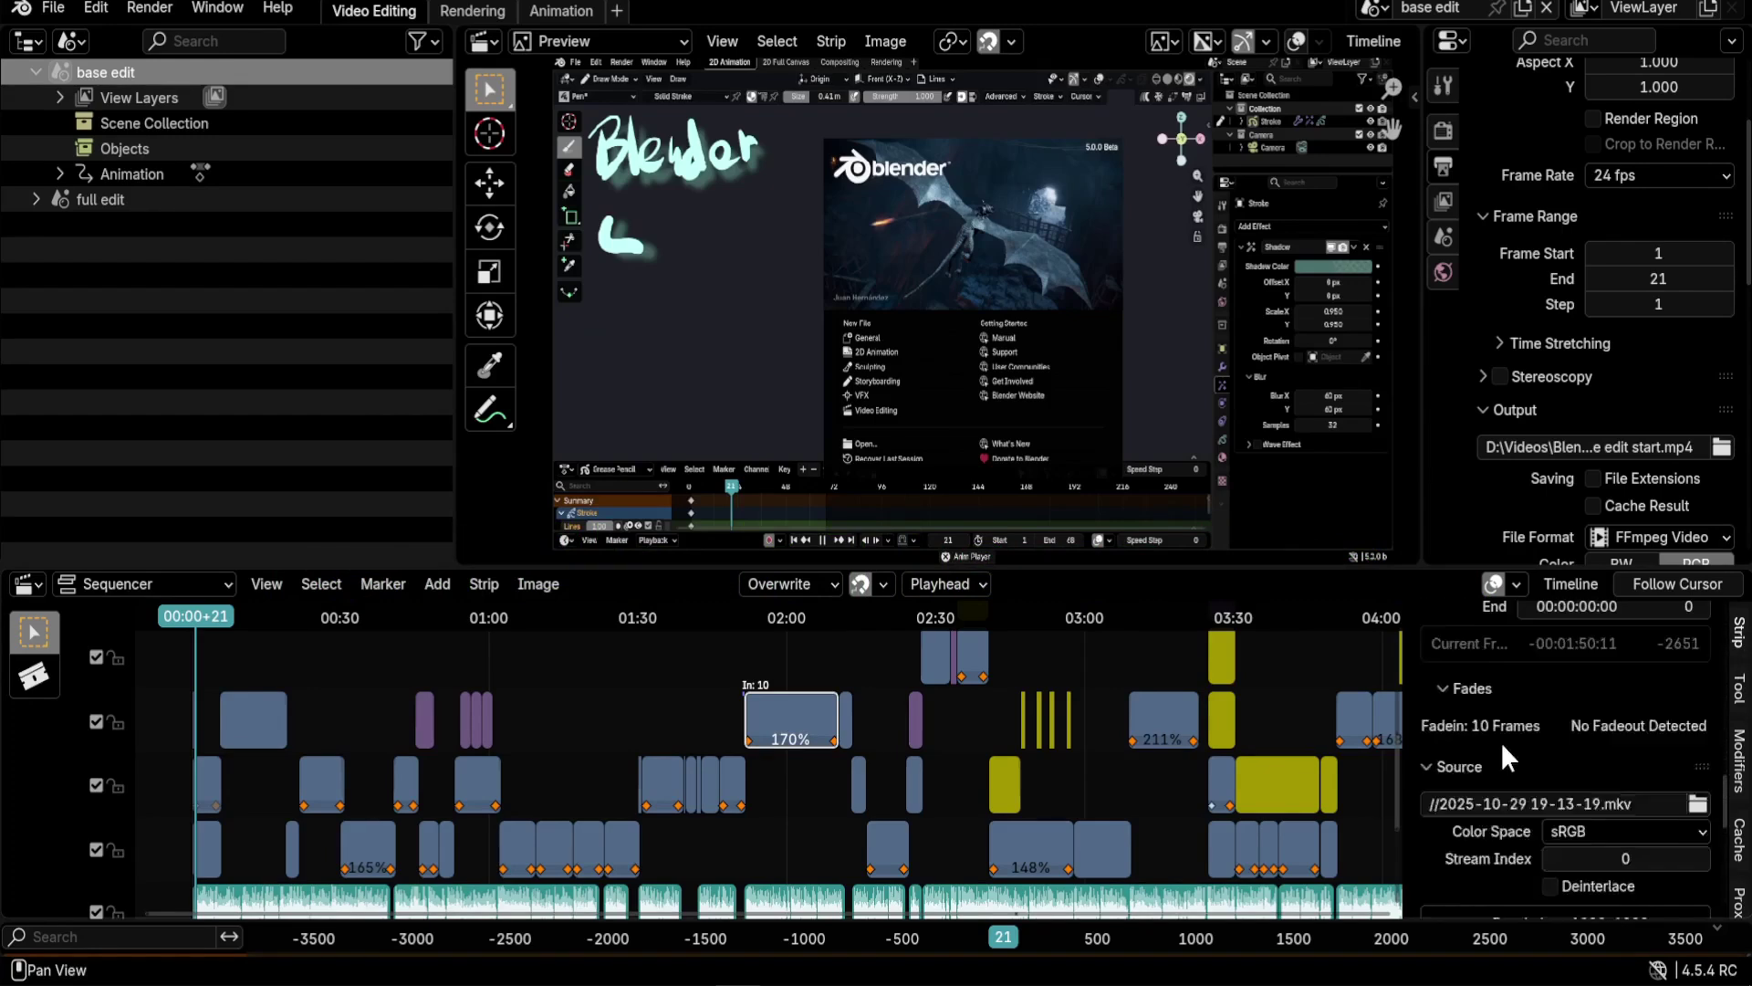
scroll(1473, 816, up, 6)
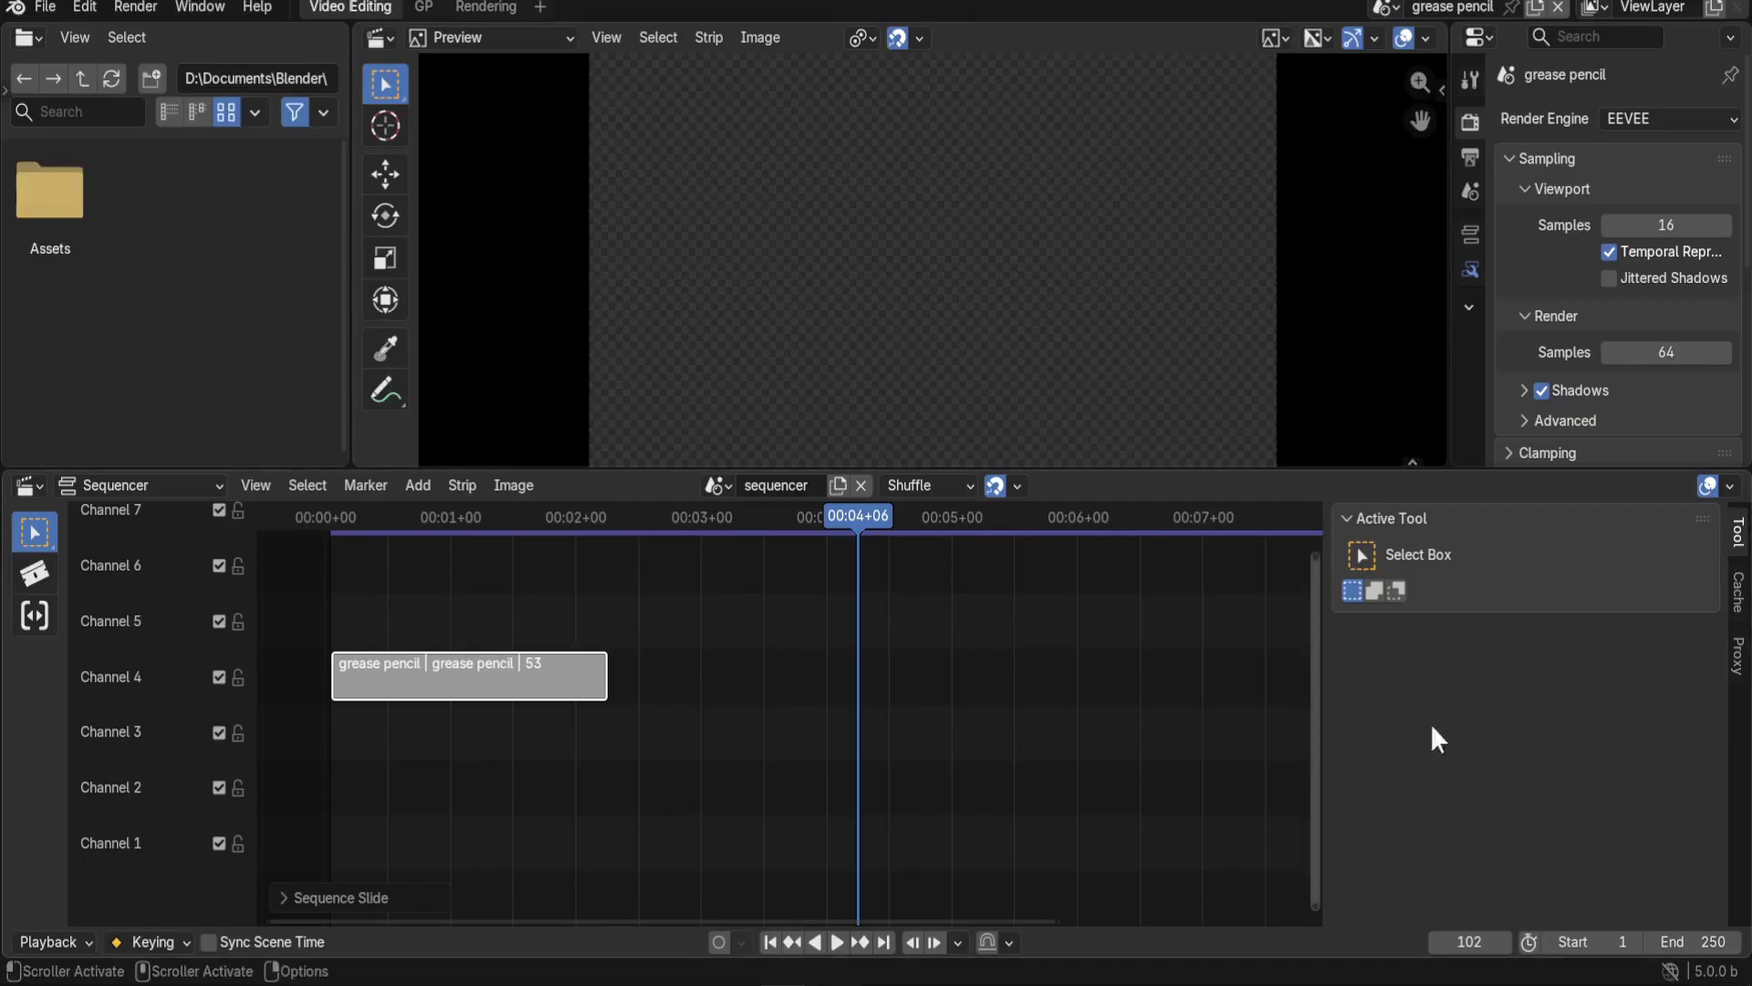
Widen the properties area and enable the Strip and Strip Modifiers visible tabs
drag(1451, 255, 1340, 46)
click(1342, 41)
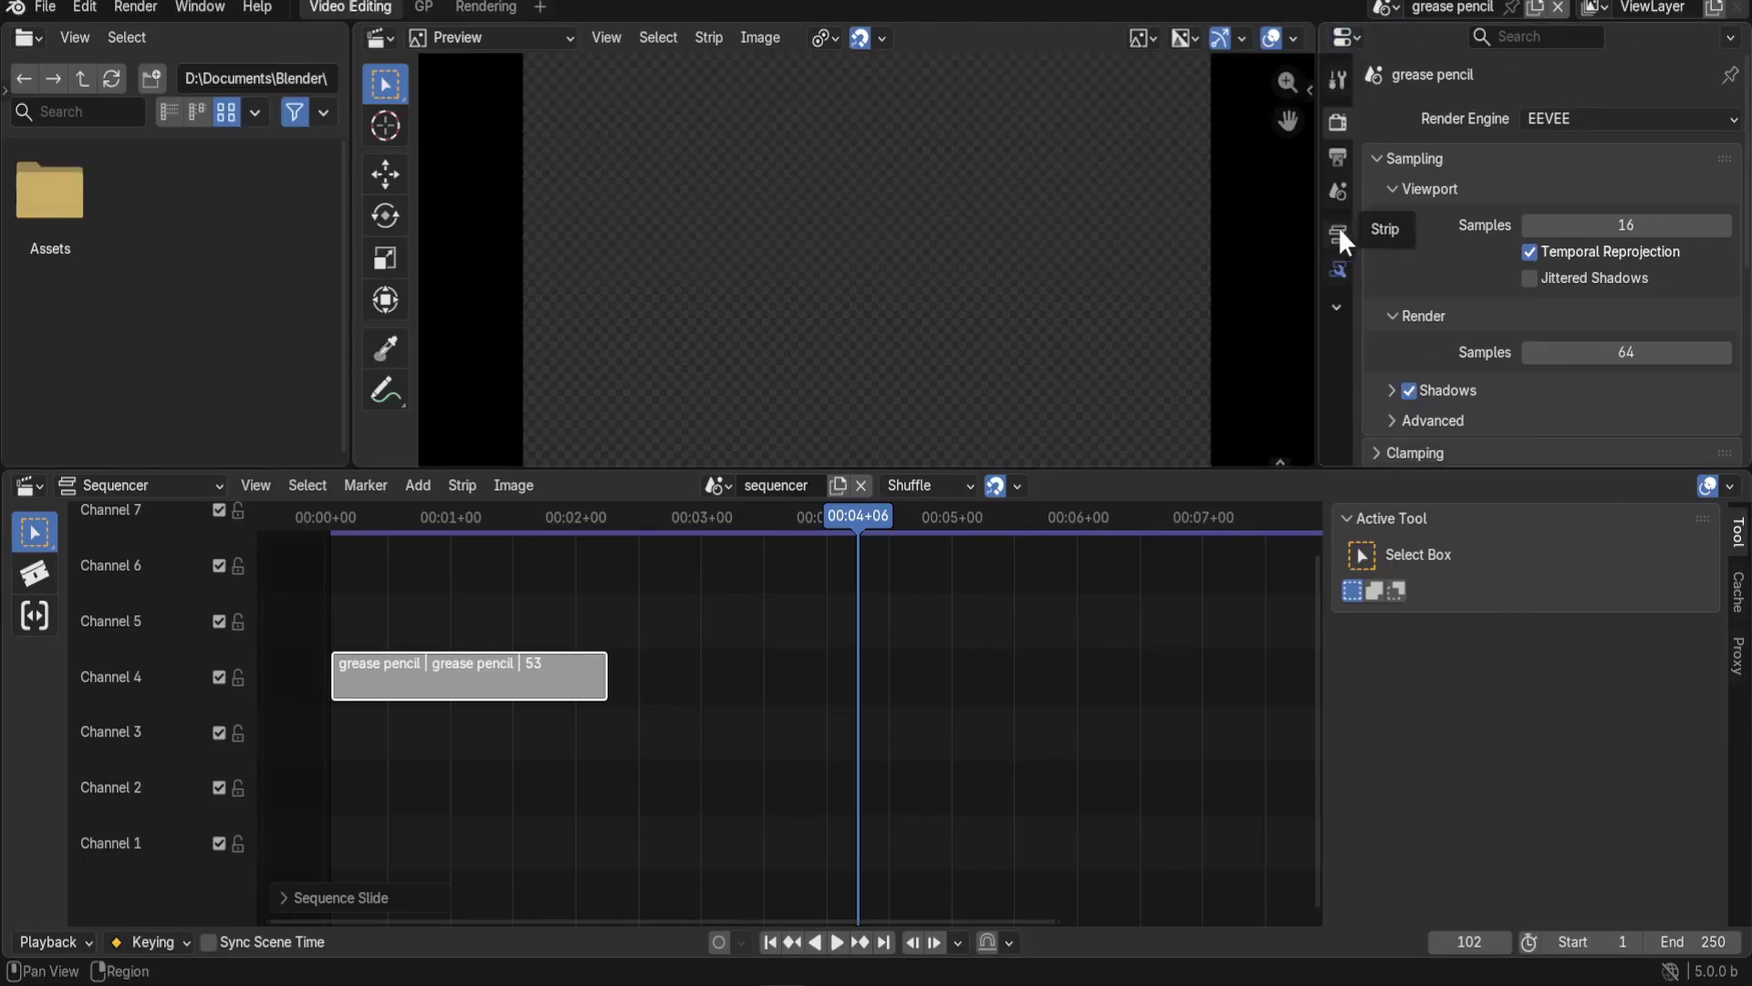
click(1338, 311)
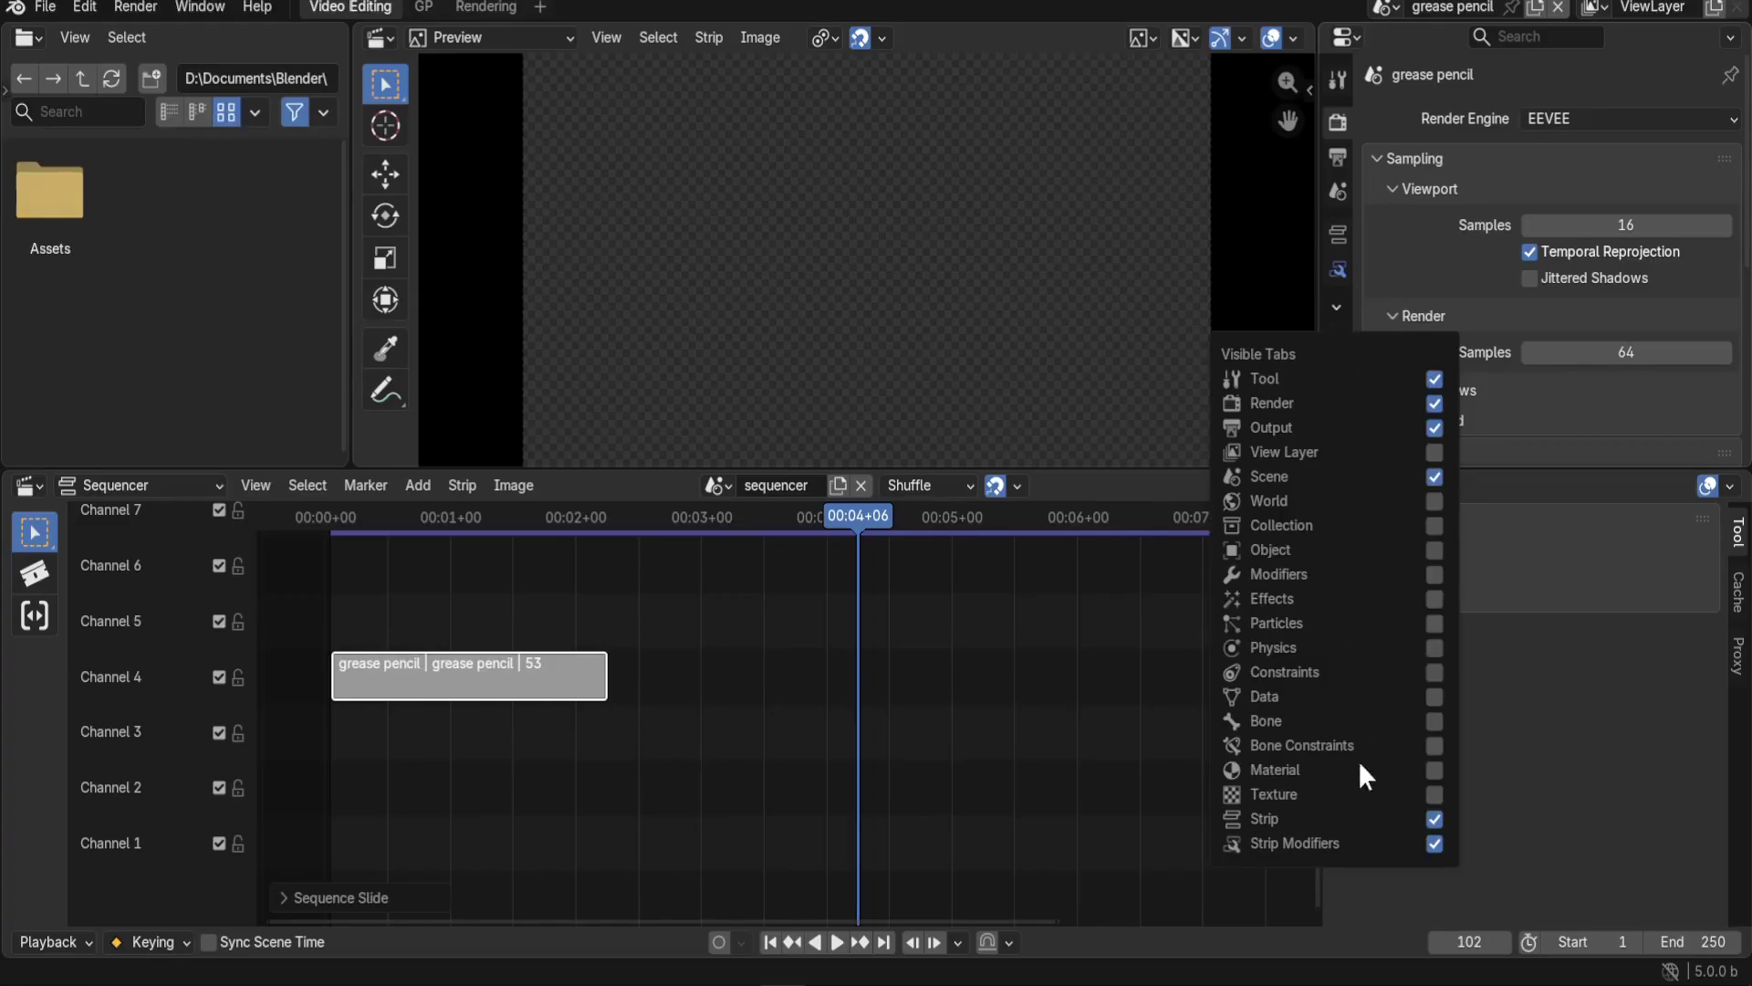
click(1434, 817)
click(1434, 818)
click(1433, 842)
click(1436, 845)
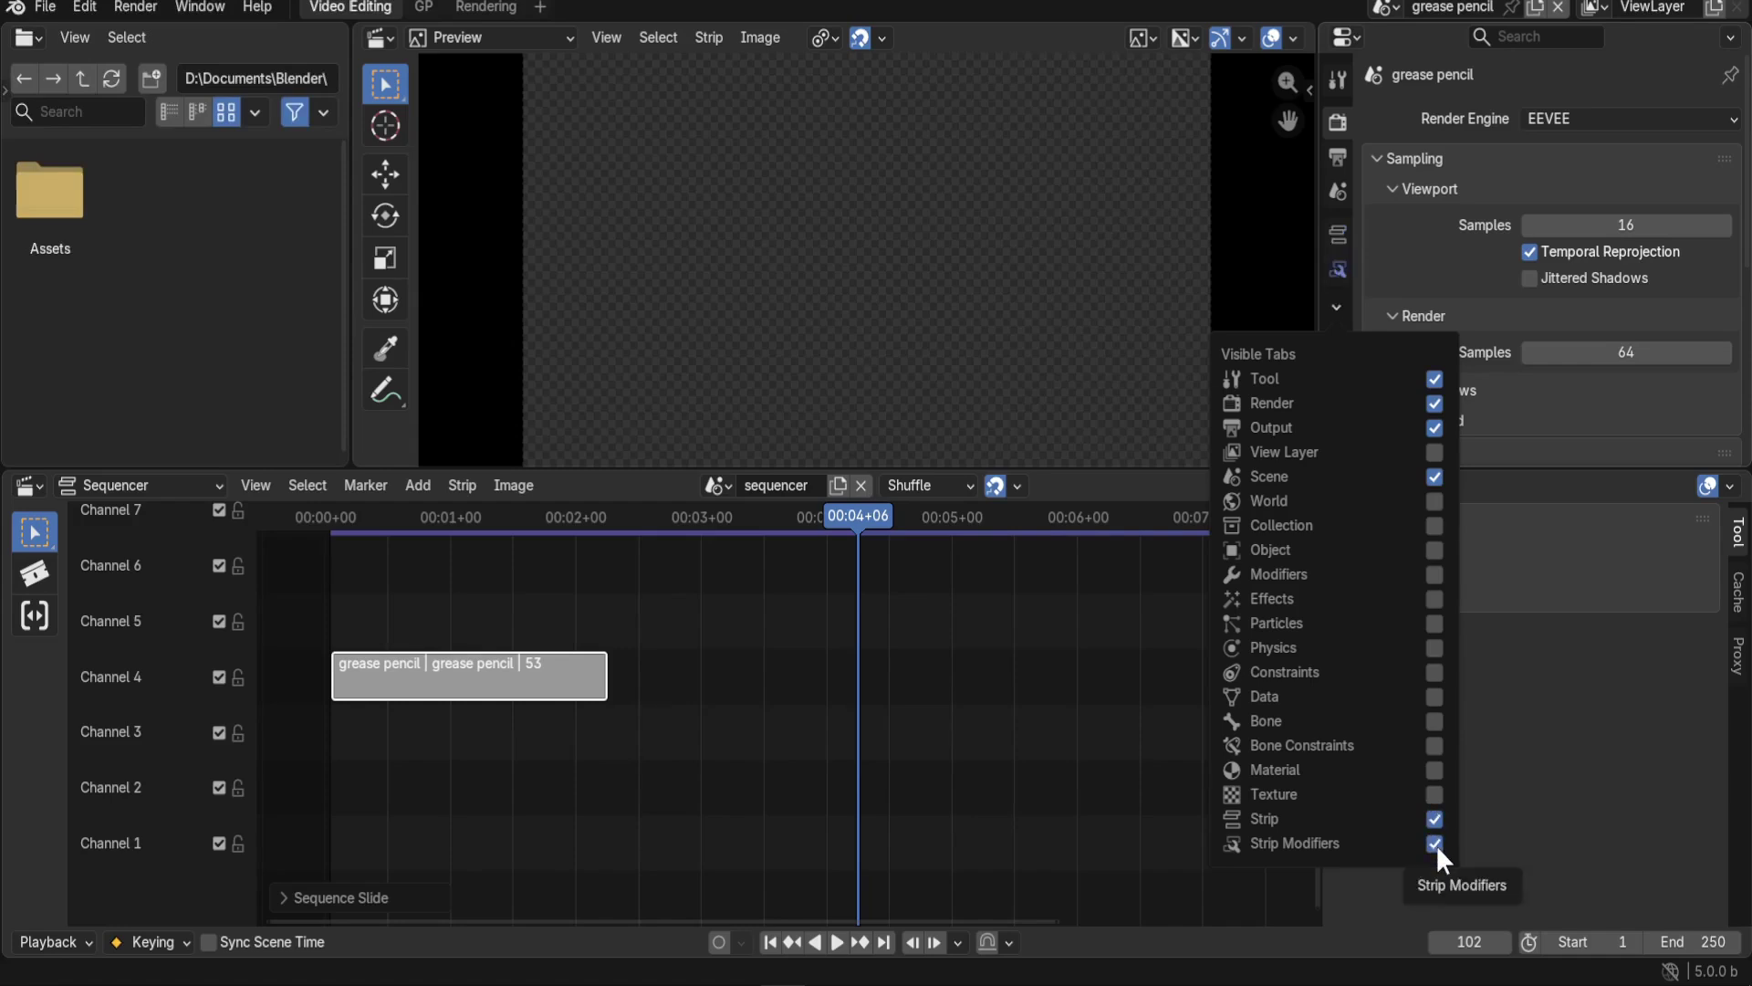
Show the grease pencil strip's empty Strip Modifiers list via Add Modifier, then view Tool settings
click(1345, 240)
scroll(1482, 212, down, 8)
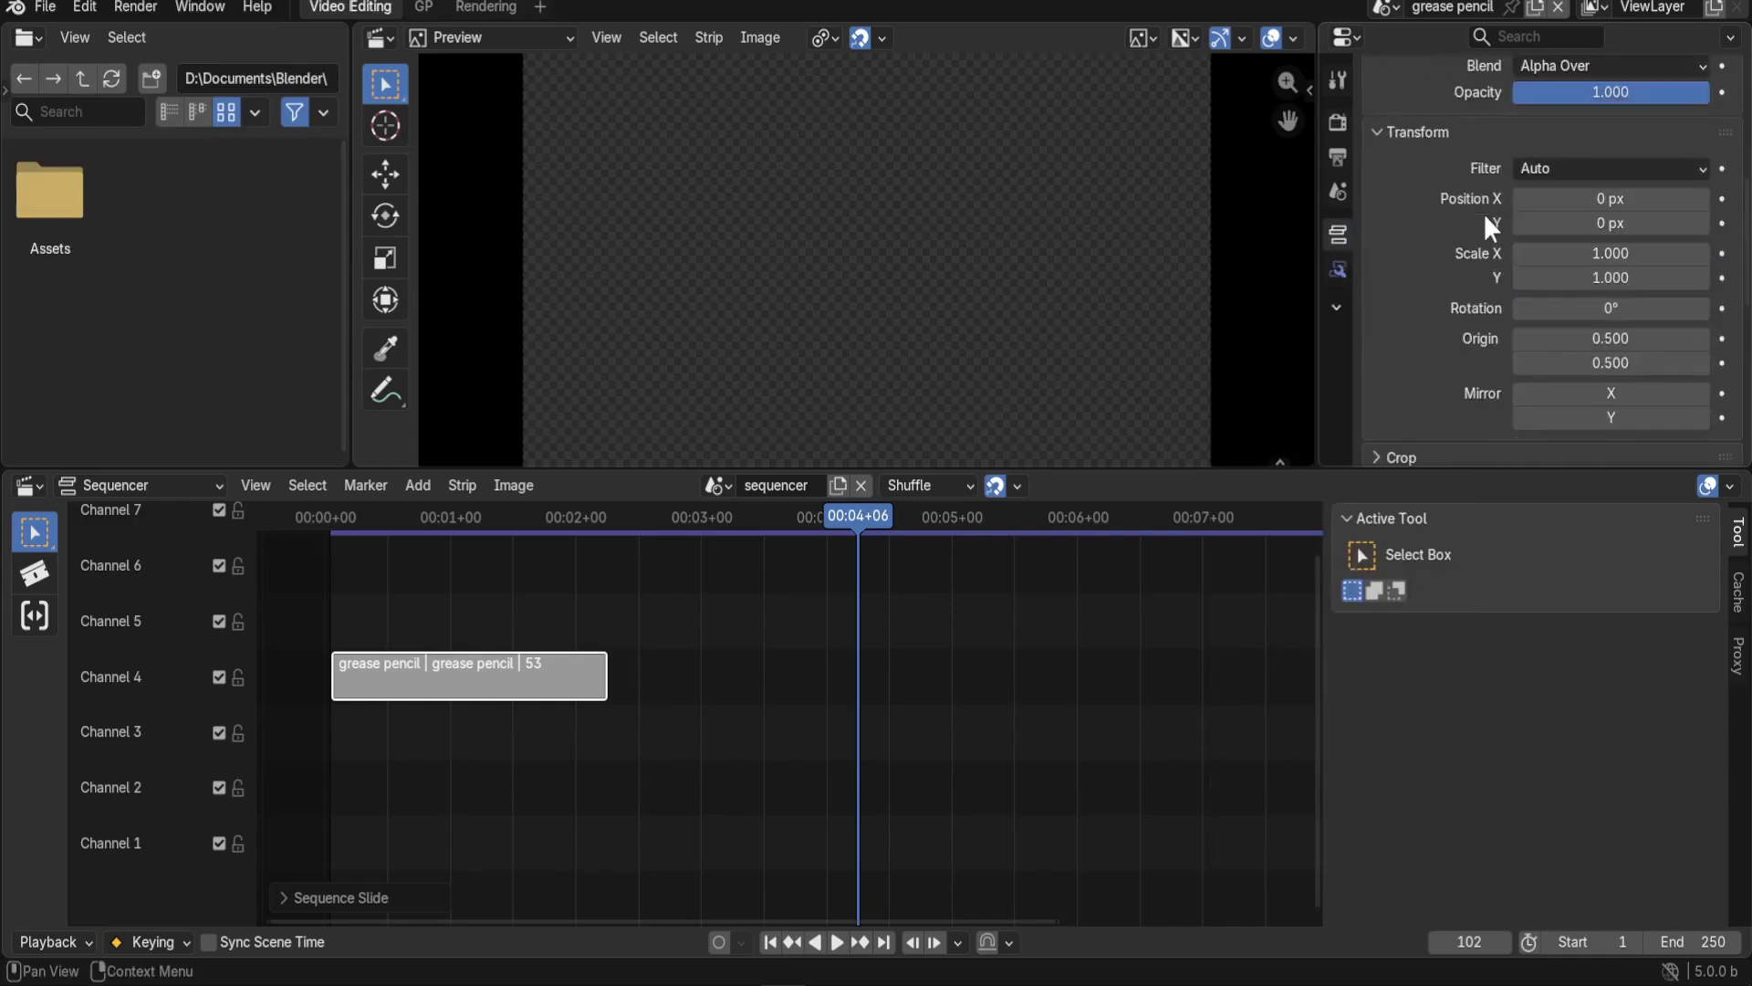
scroll(1485, 212, up, 8)
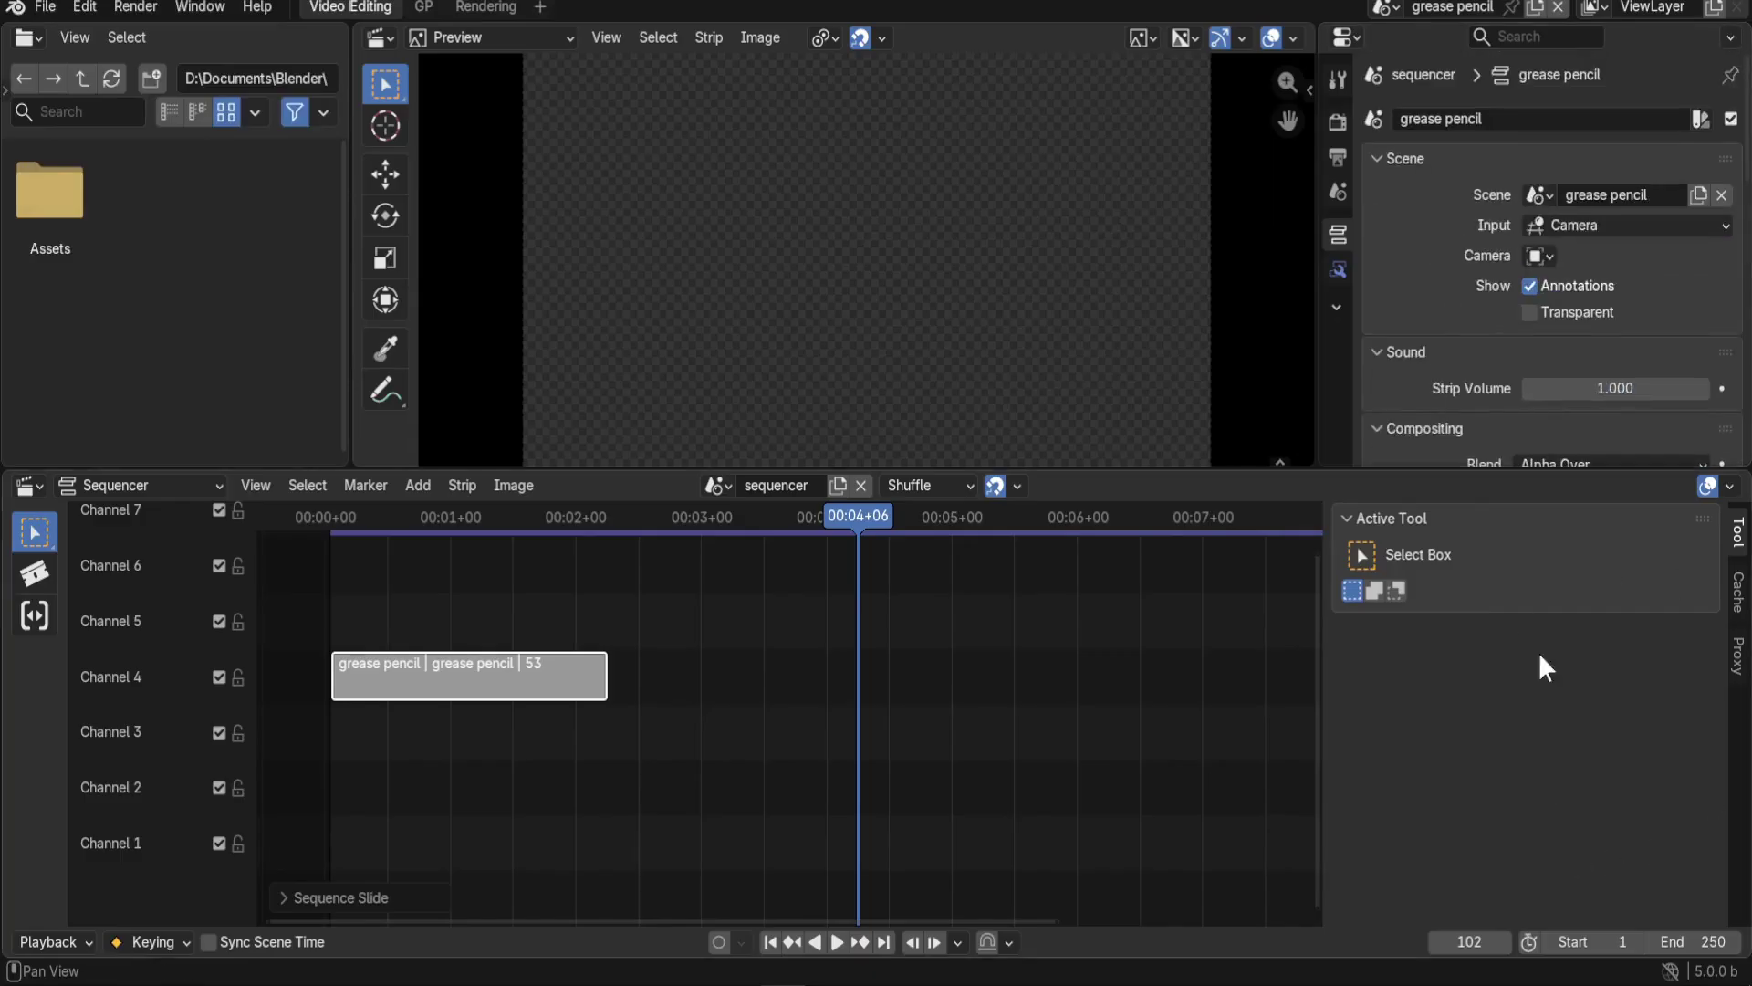
click(1337, 269)
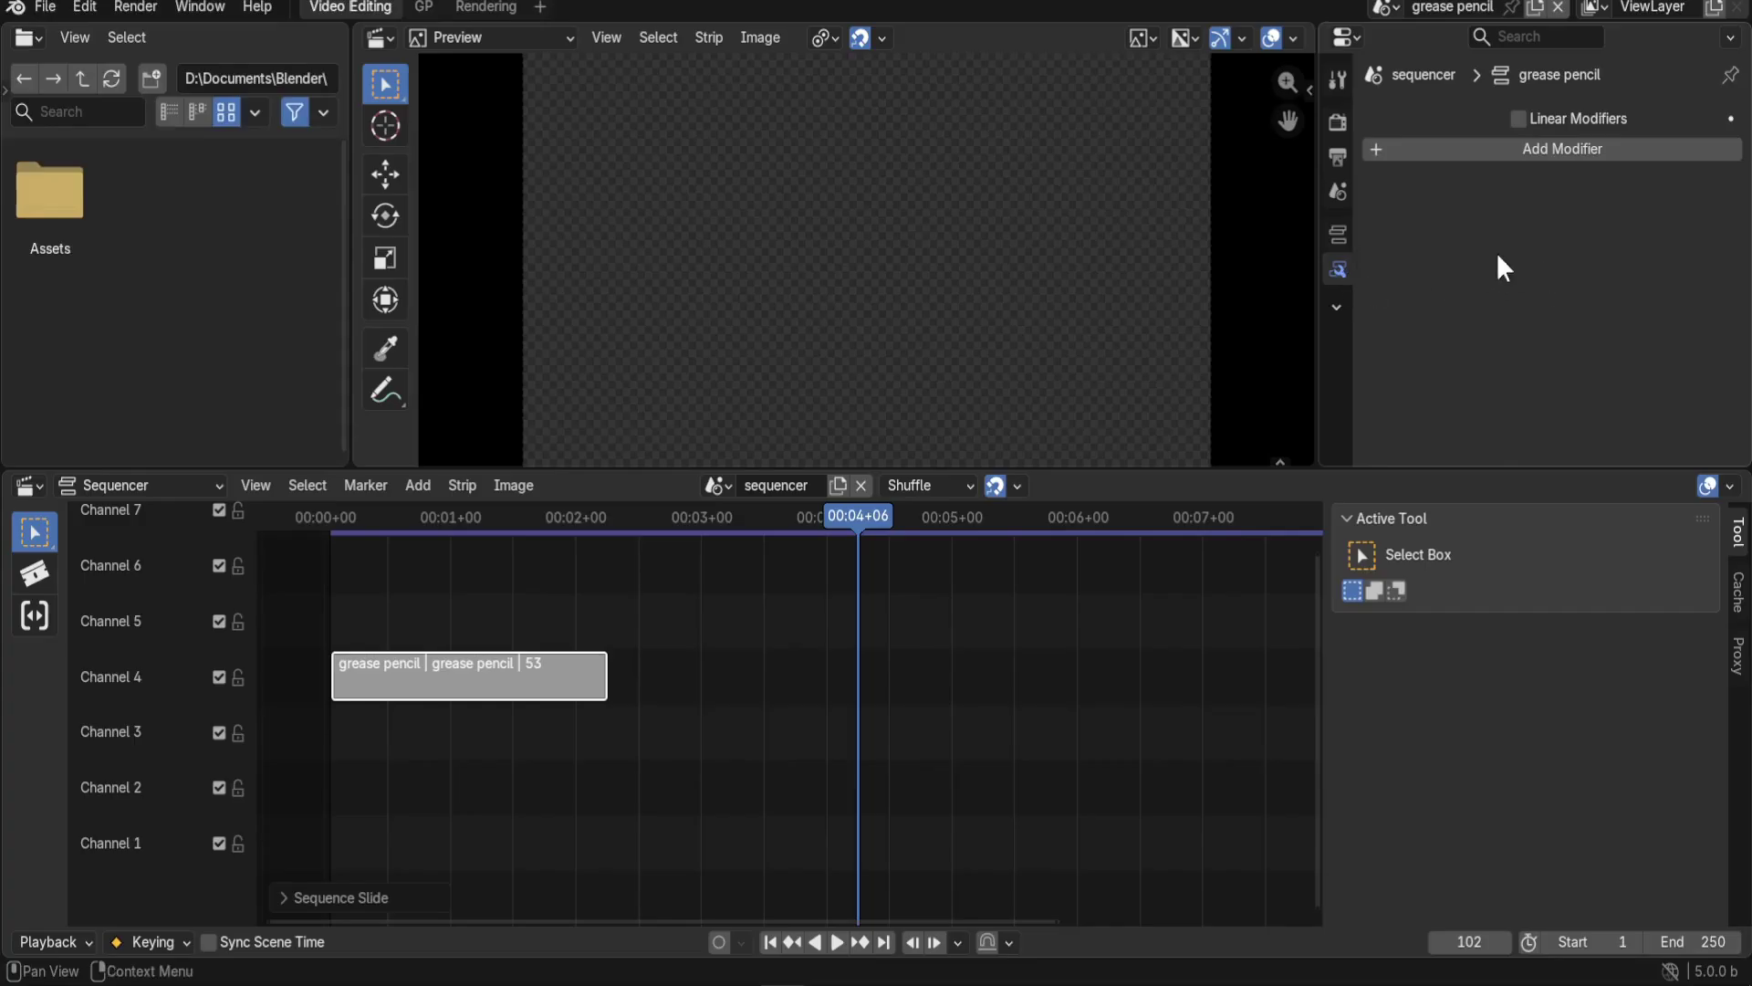
click(1470, 148)
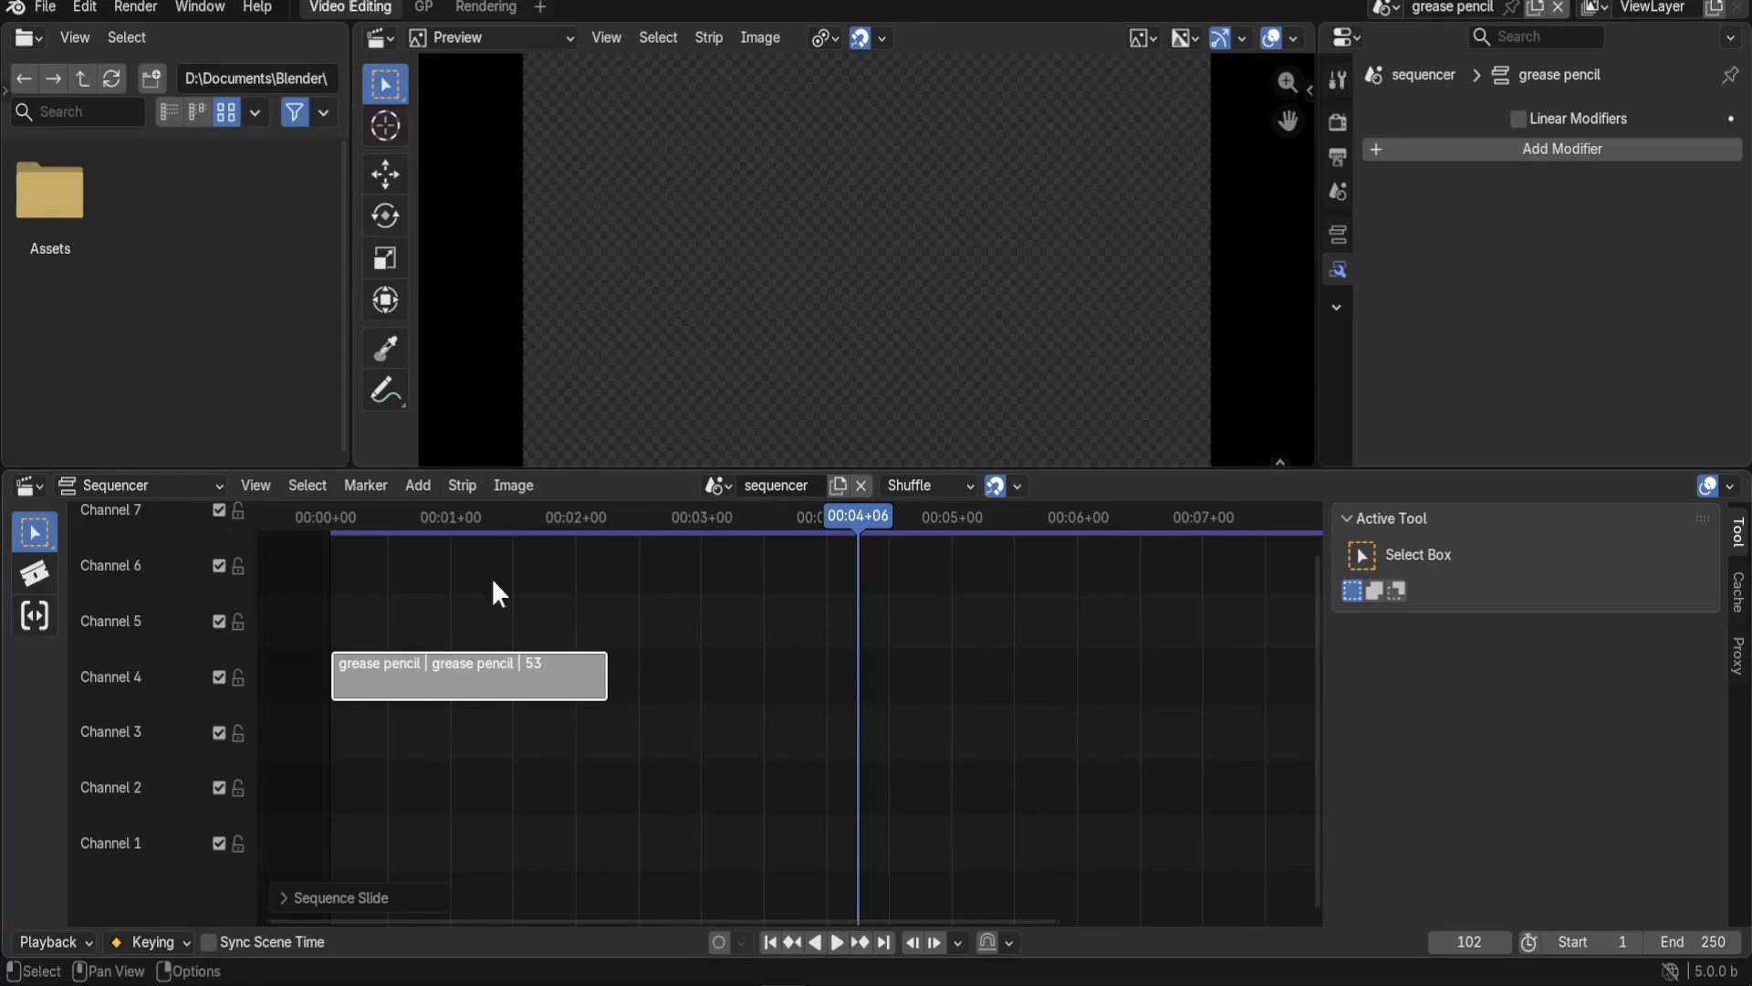
click(1339, 82)
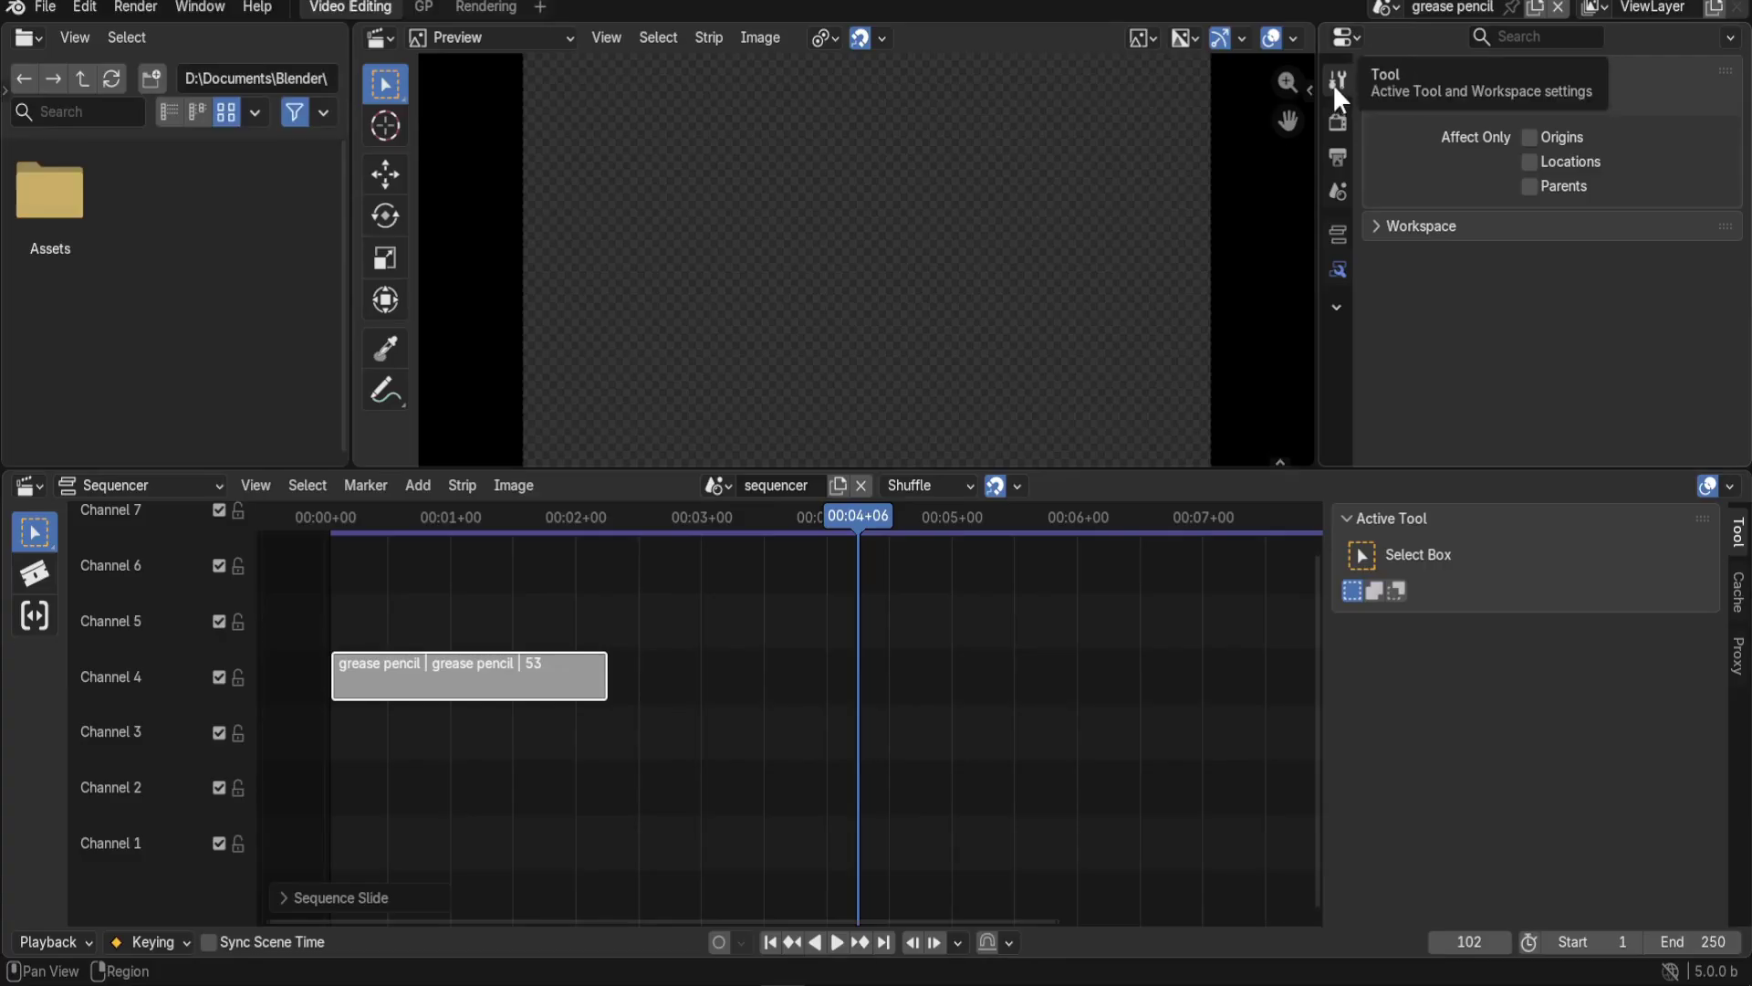
Expand the Workspace settings and set the Sequencer Scene to 'sequencer'
click(1342, 41)
click(1256, 126)
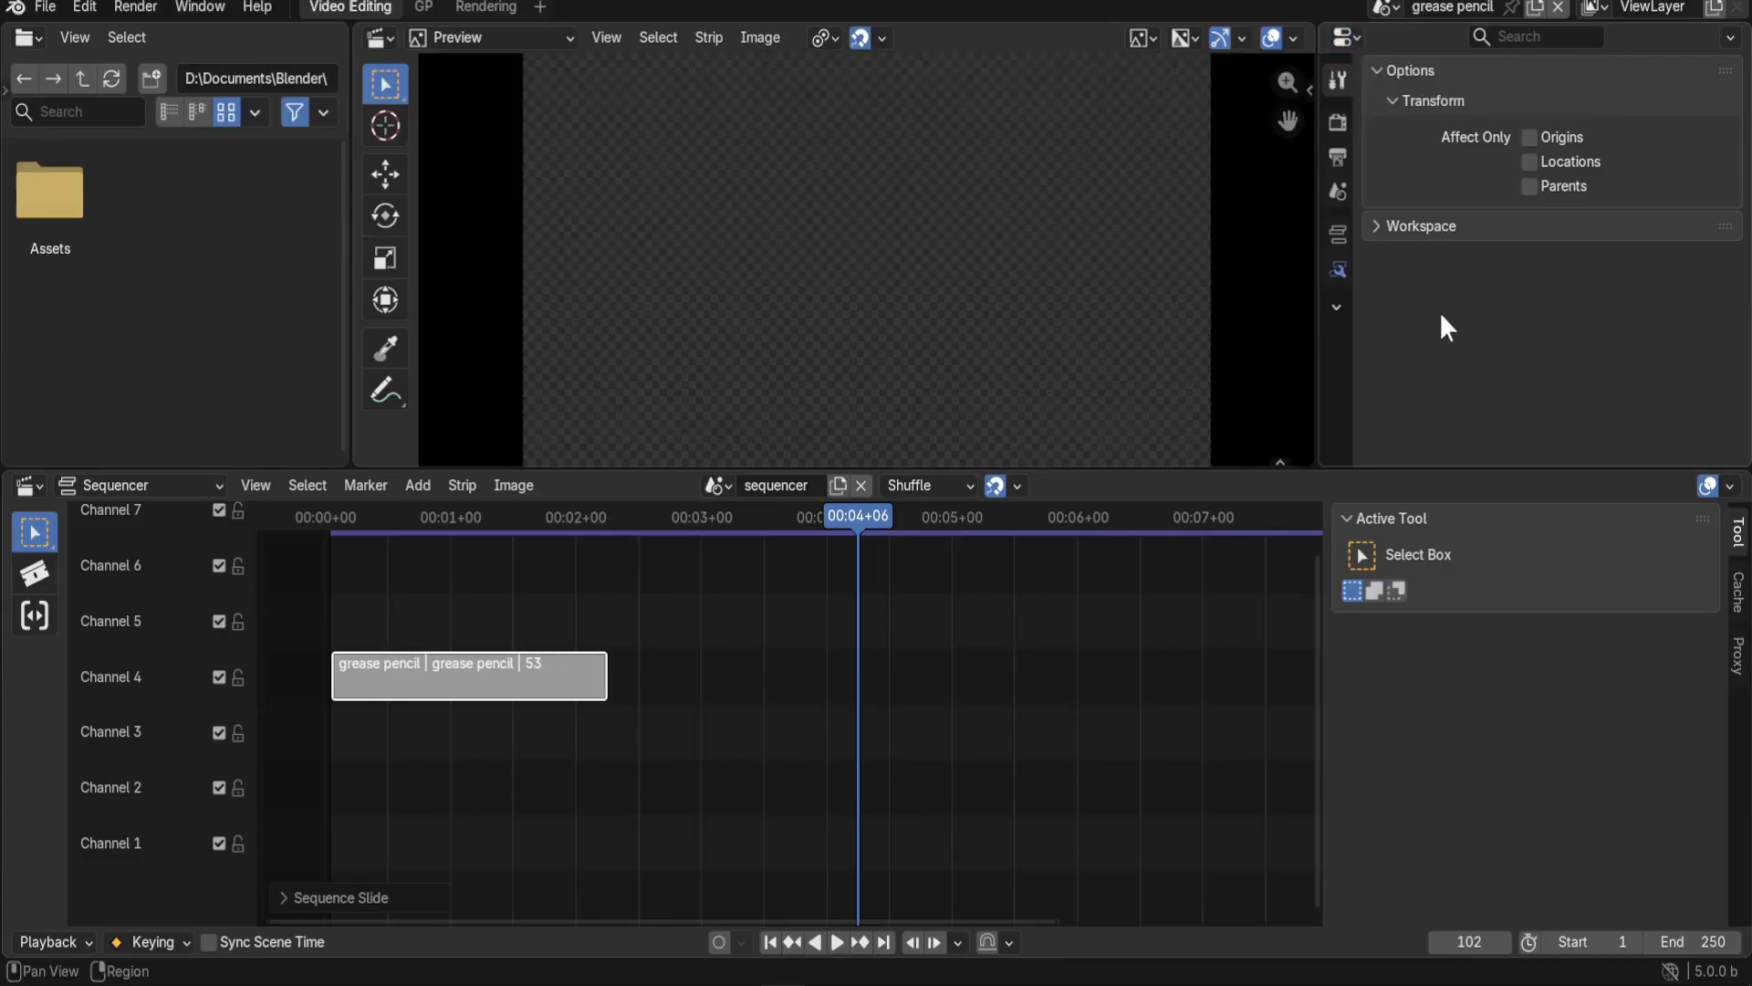
click(1378, 226)
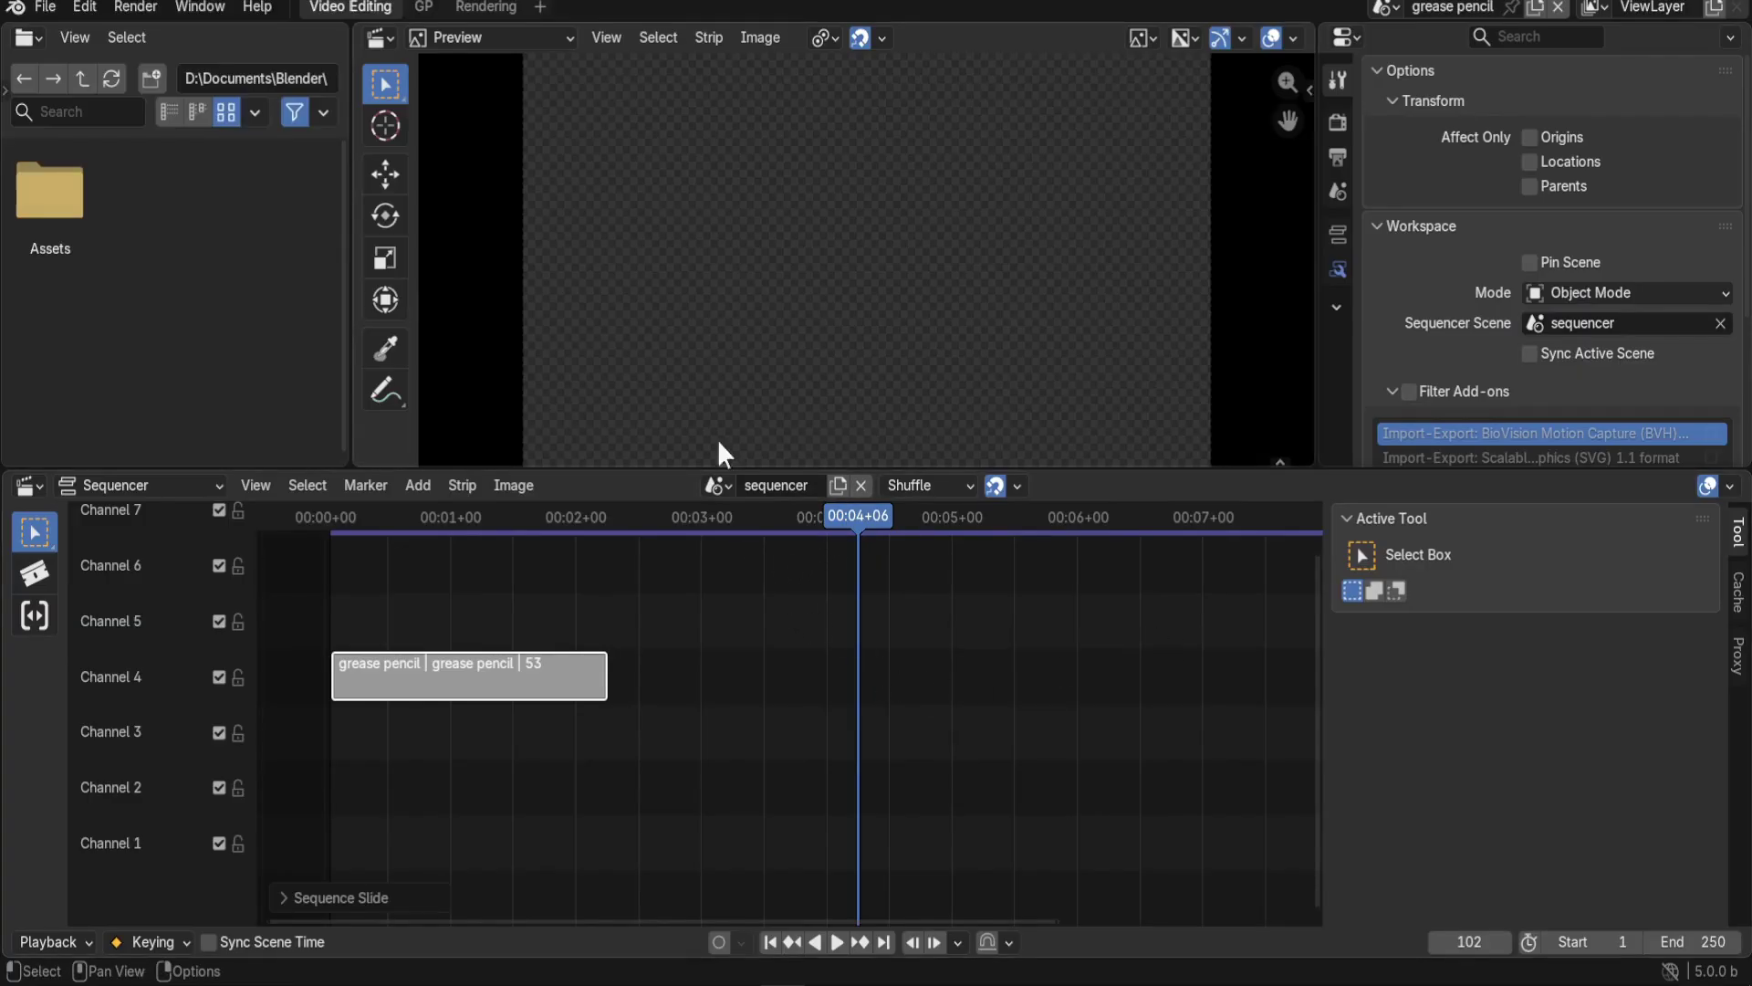
click(1396, 11)
click(1388, 86)
Review the Render and Output settings: FFmpeg Video, frame range ending at 21
click(1338, 121)
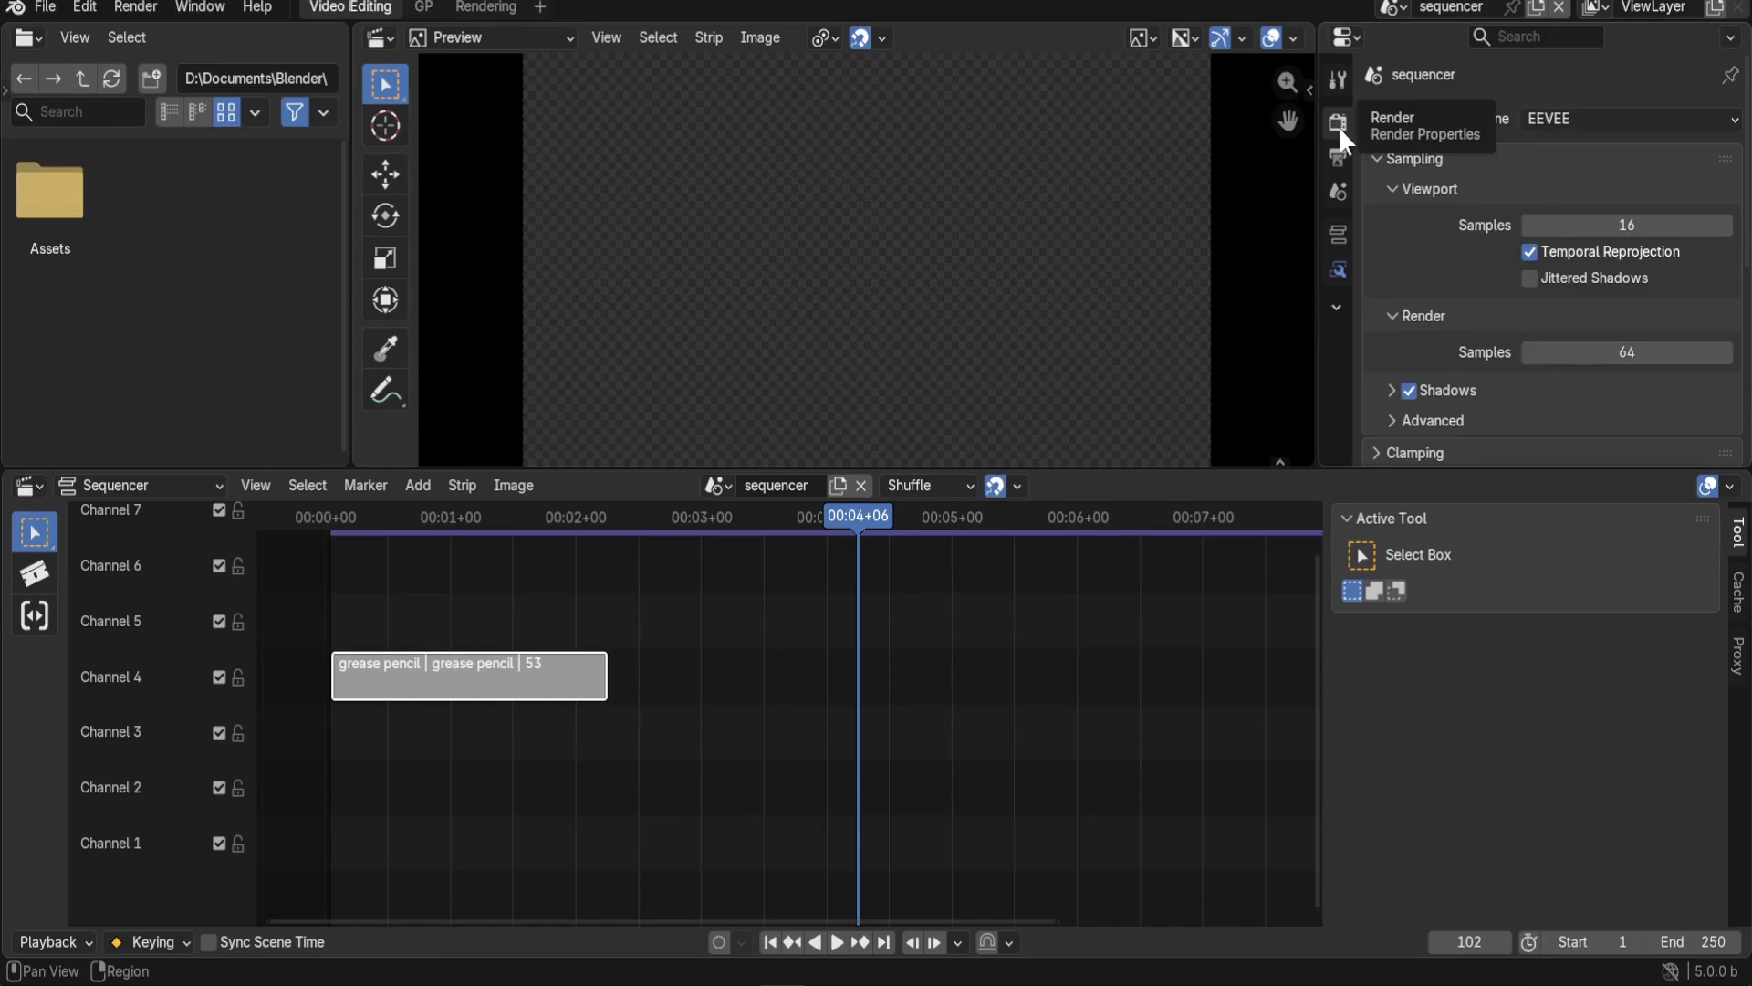
click(1338, 157)
click(1338, 121)
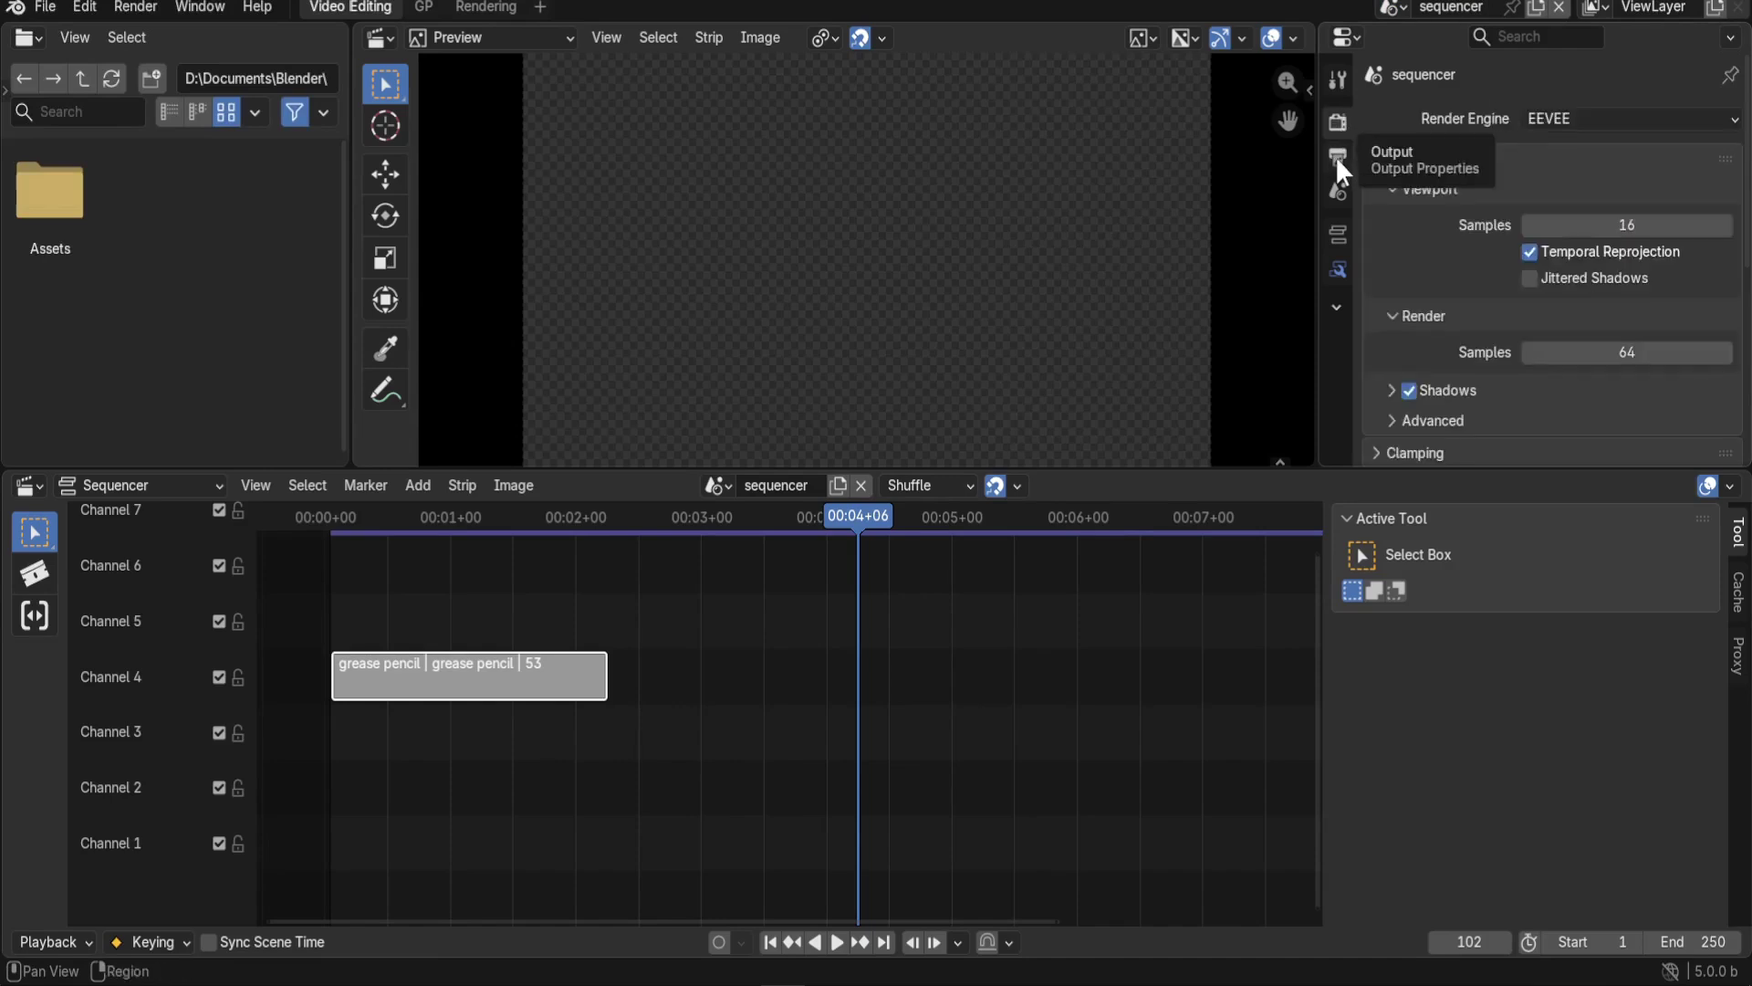
click(1338, 157)
scroll(1471, 275, down, 8)
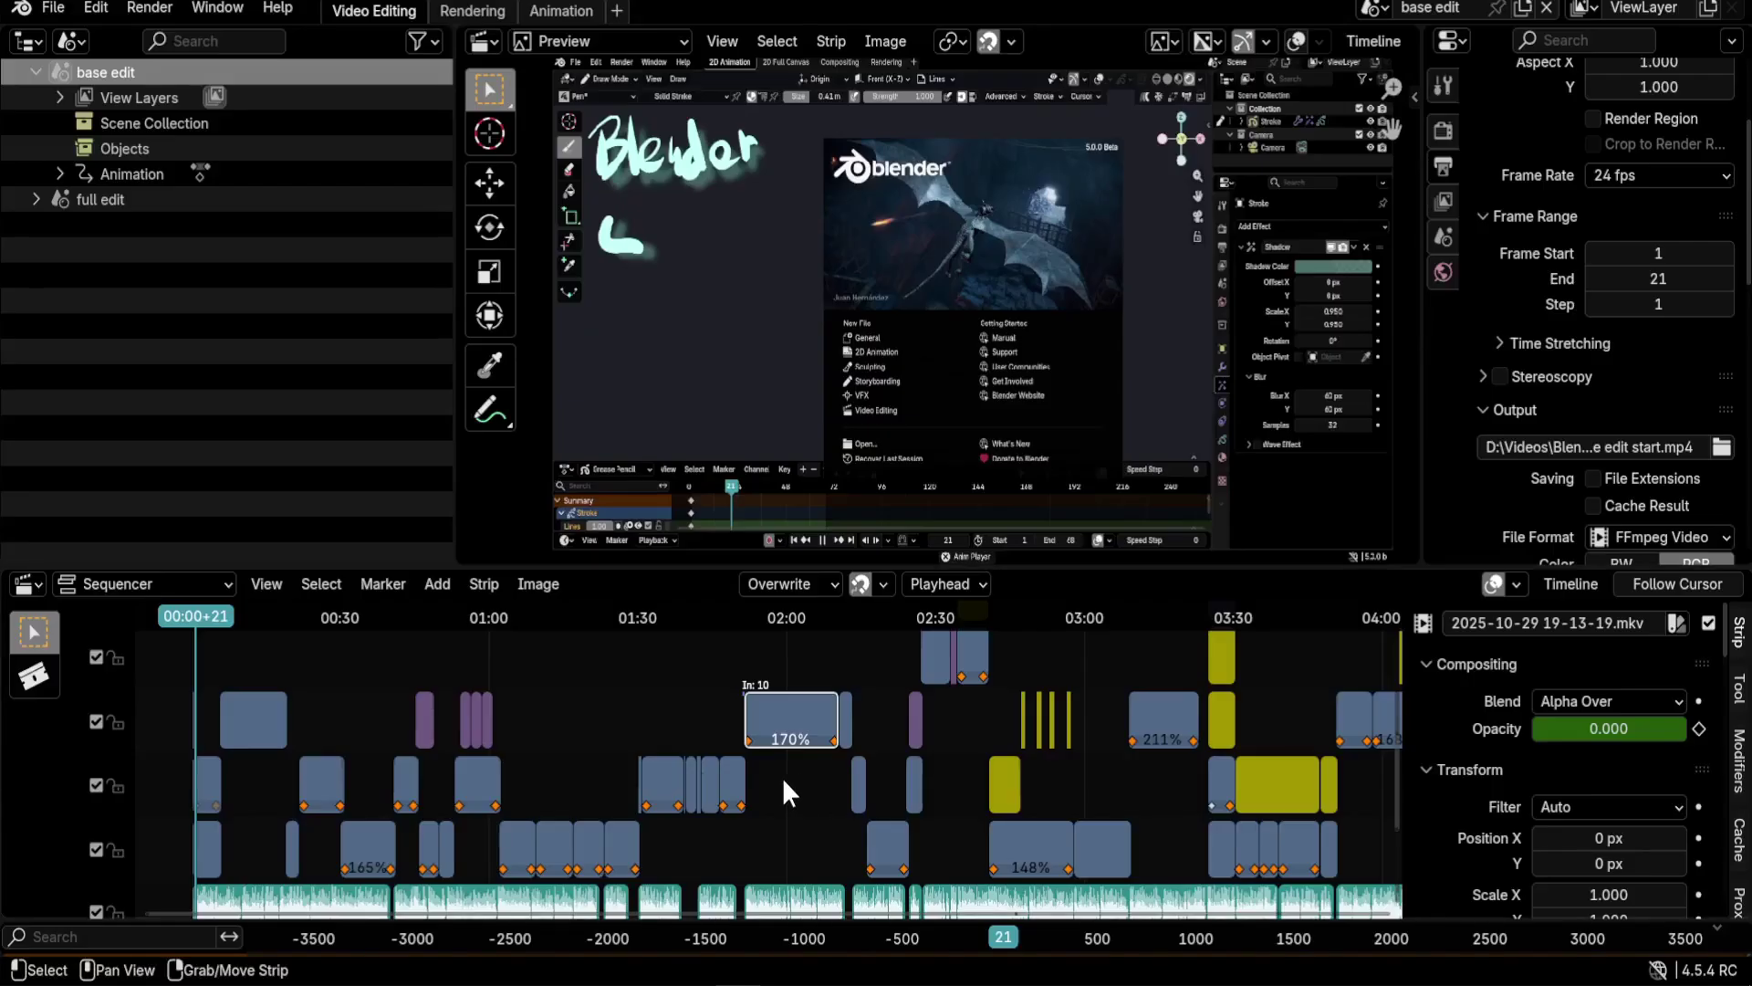
Toggle between the full edit and base edit scenes and frame all strips with Home
click(33, 38)
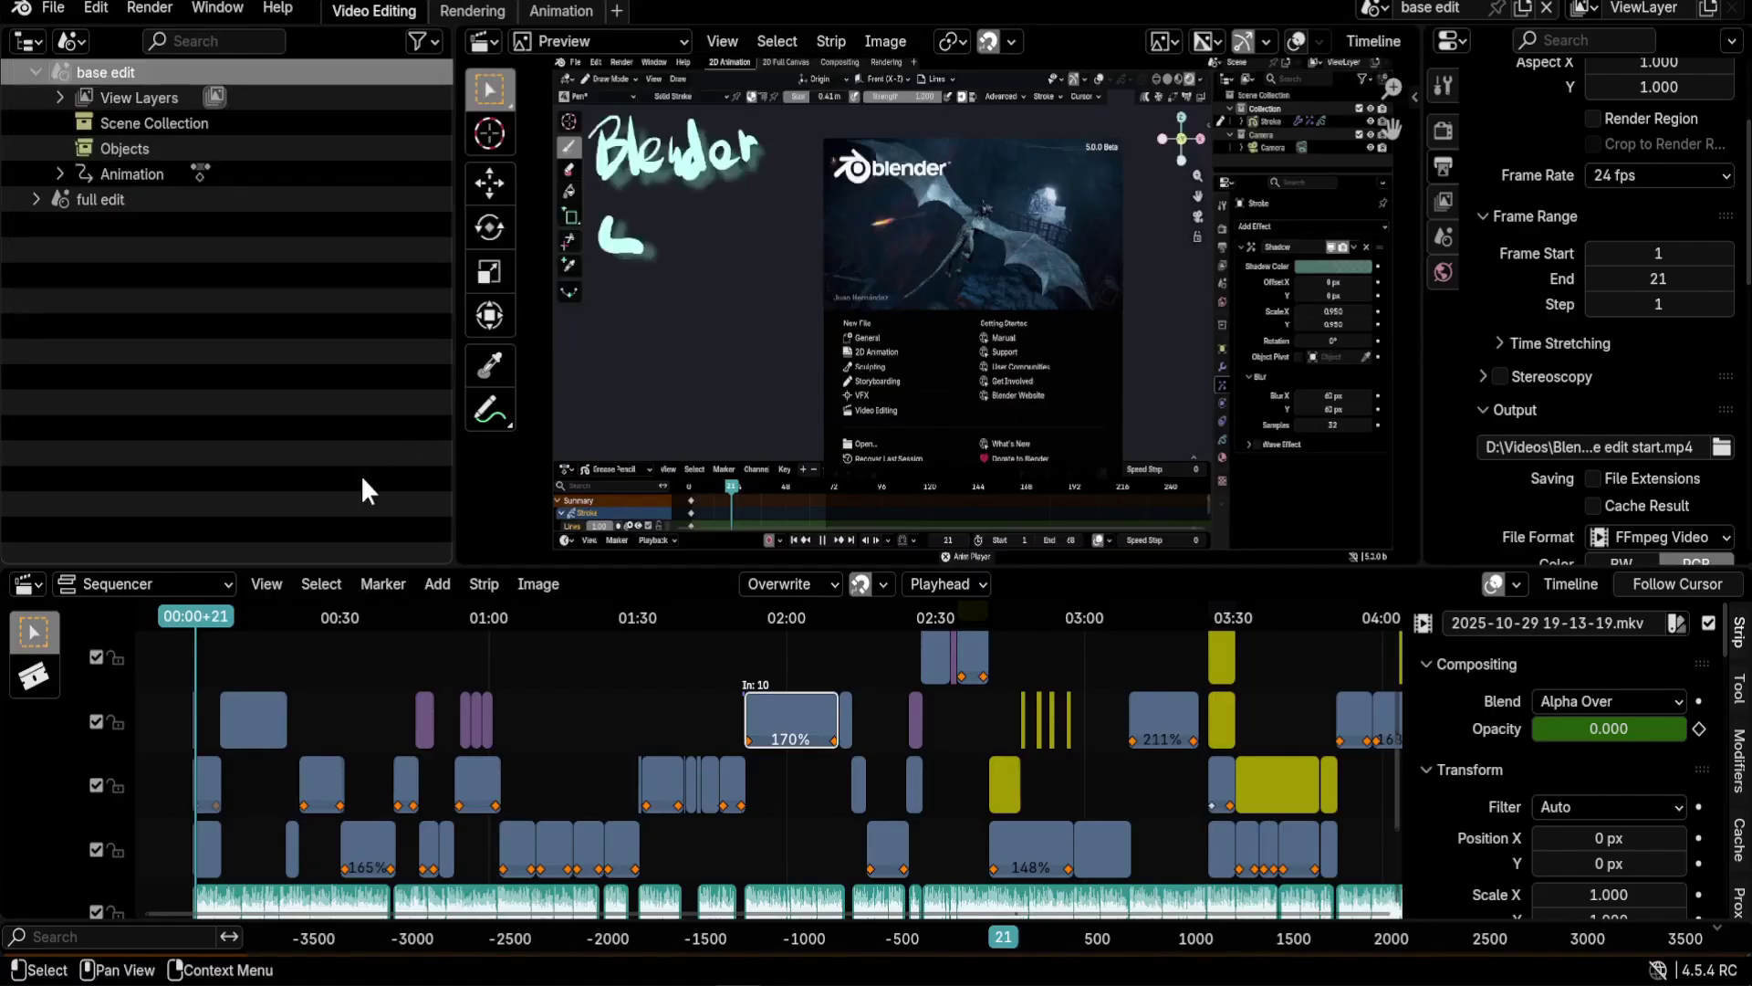
click(117, 197)
click(123, 74)
click(112, 197)
click(117, 75)
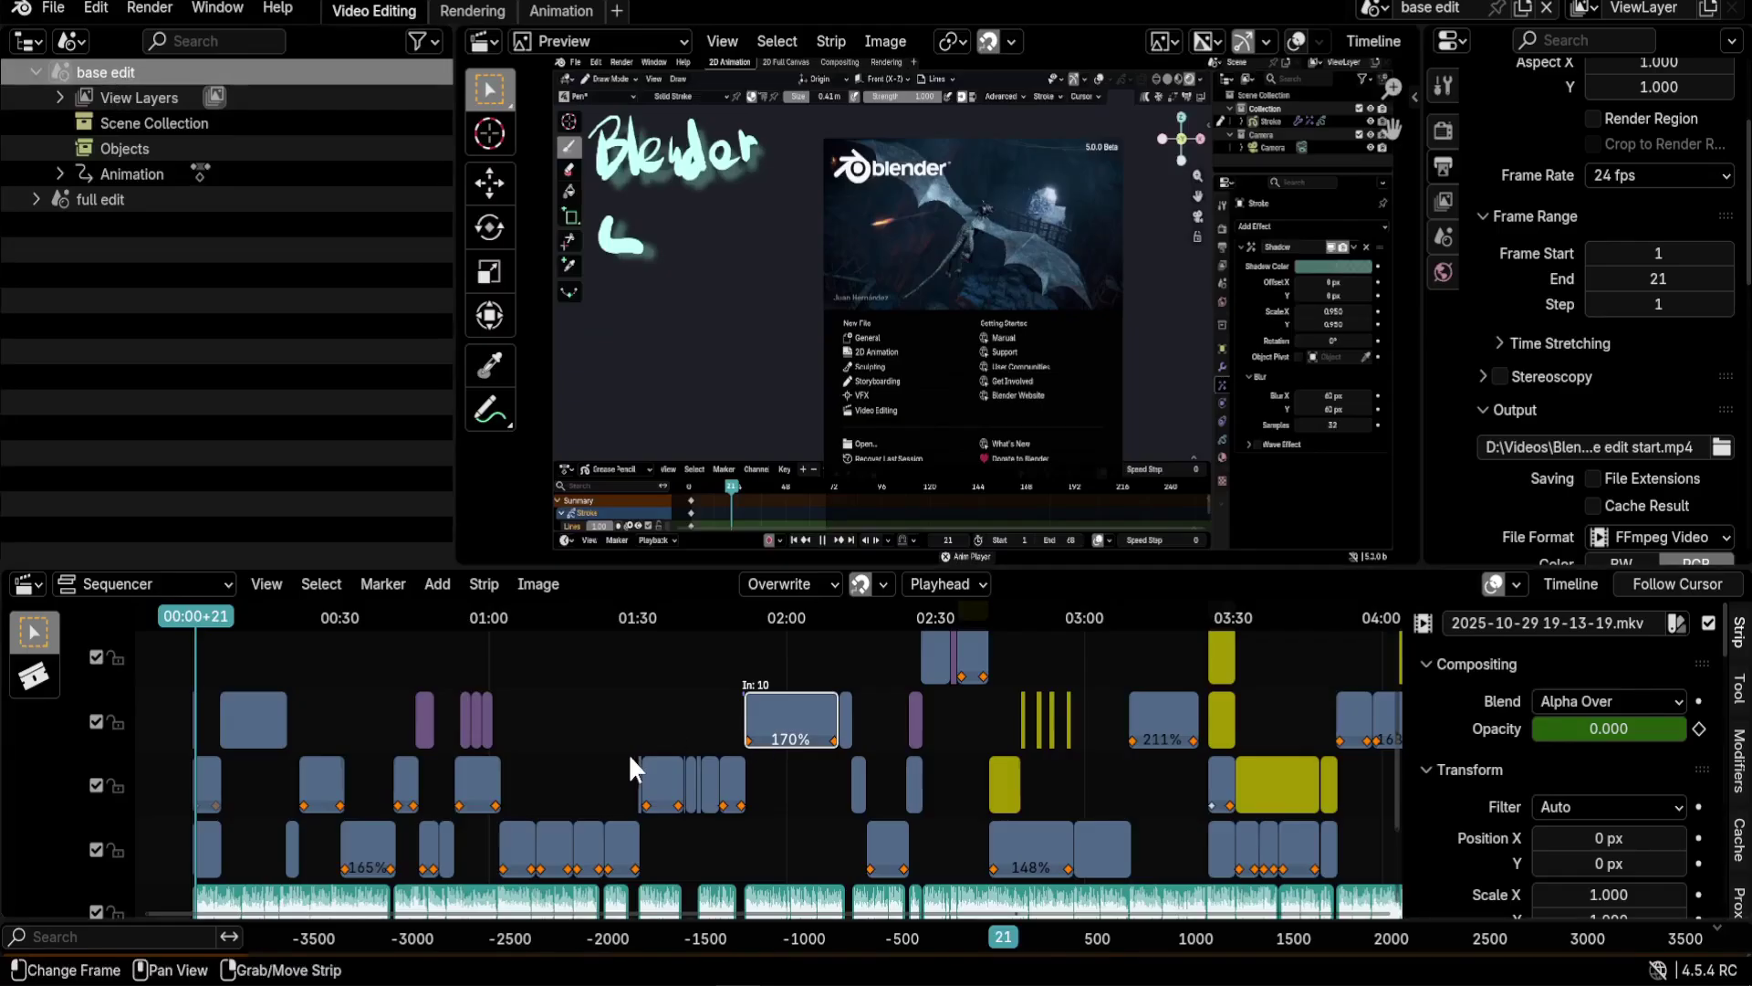
key(Home)
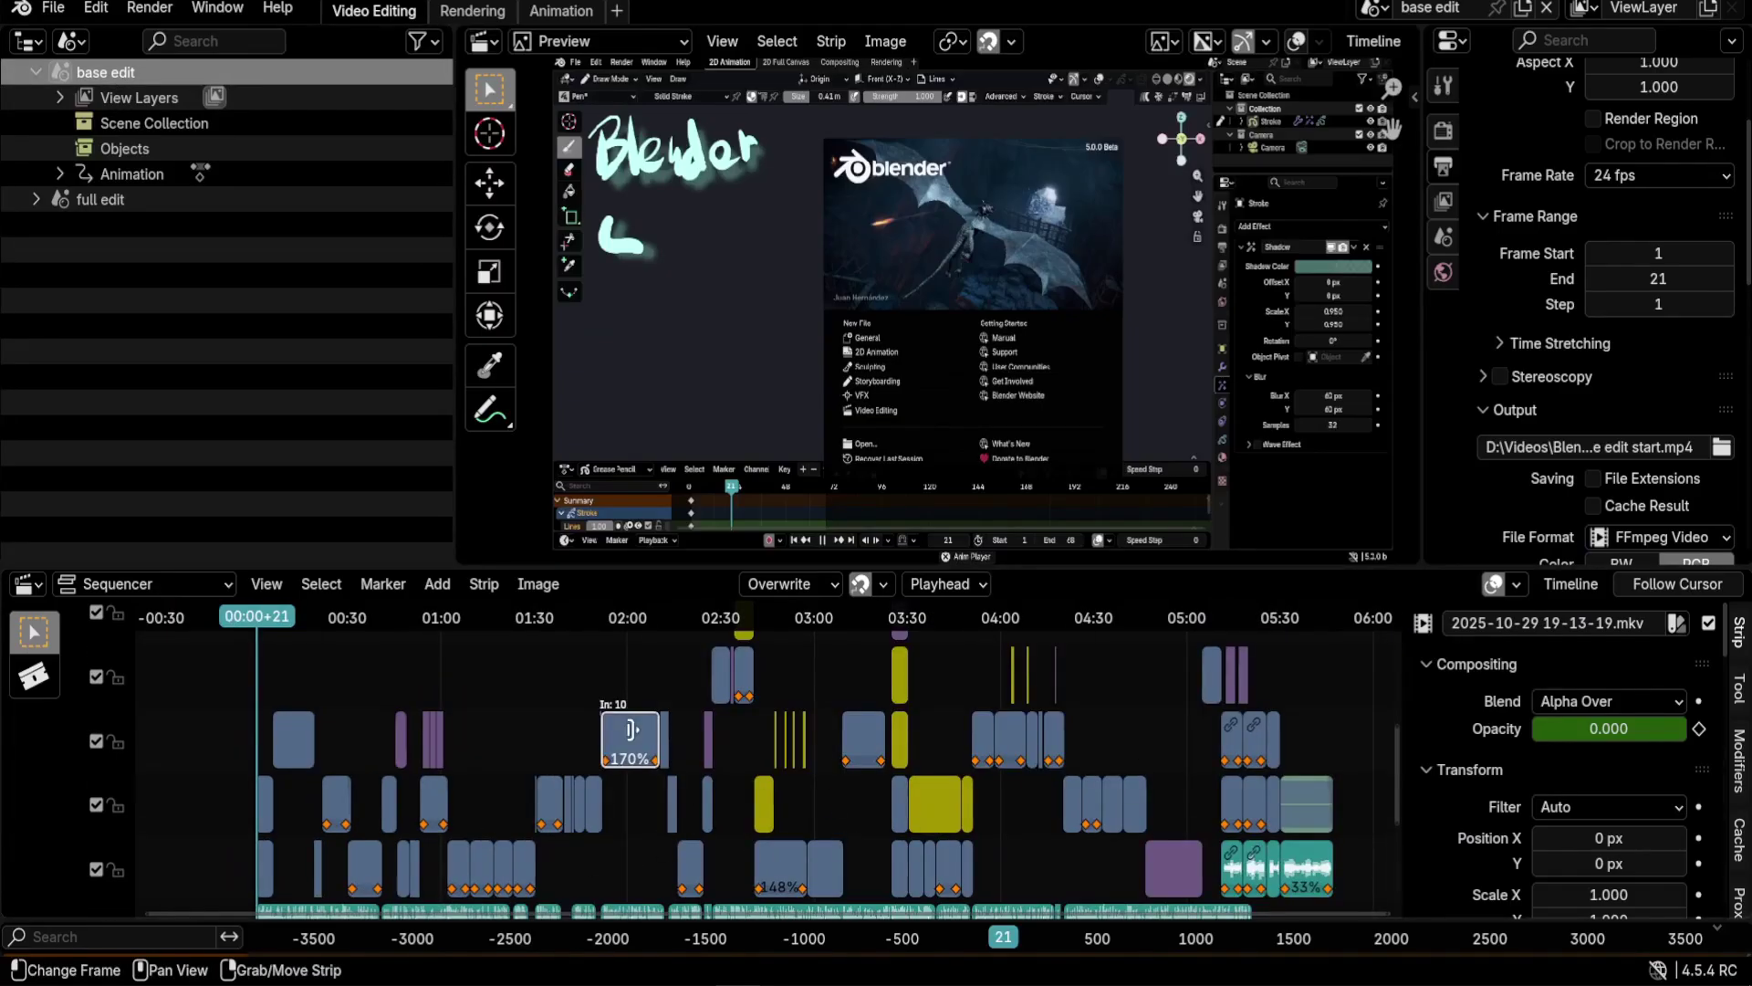
middle_drag(503, 703, 605, 569)
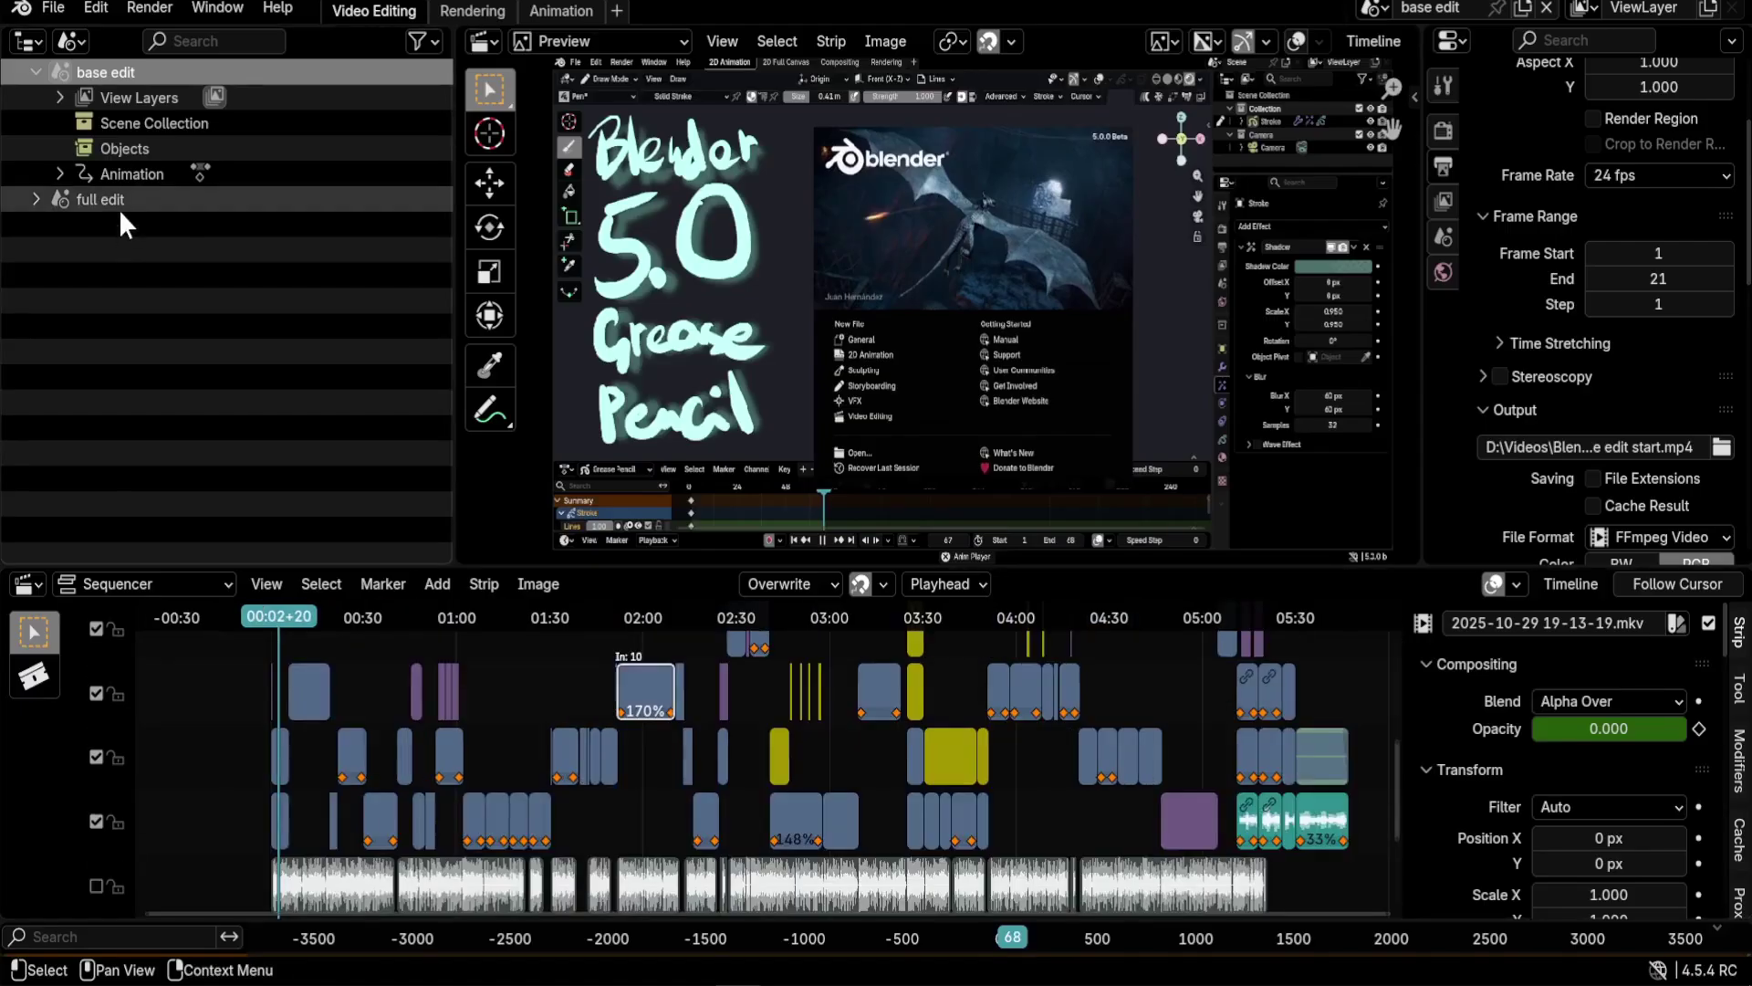
Zoom around the full edit timeline, then return to the base edit scene
click(113, 201)
scroll(676, 784, up, 2)
middle_drag(685, 786, 826, 869)
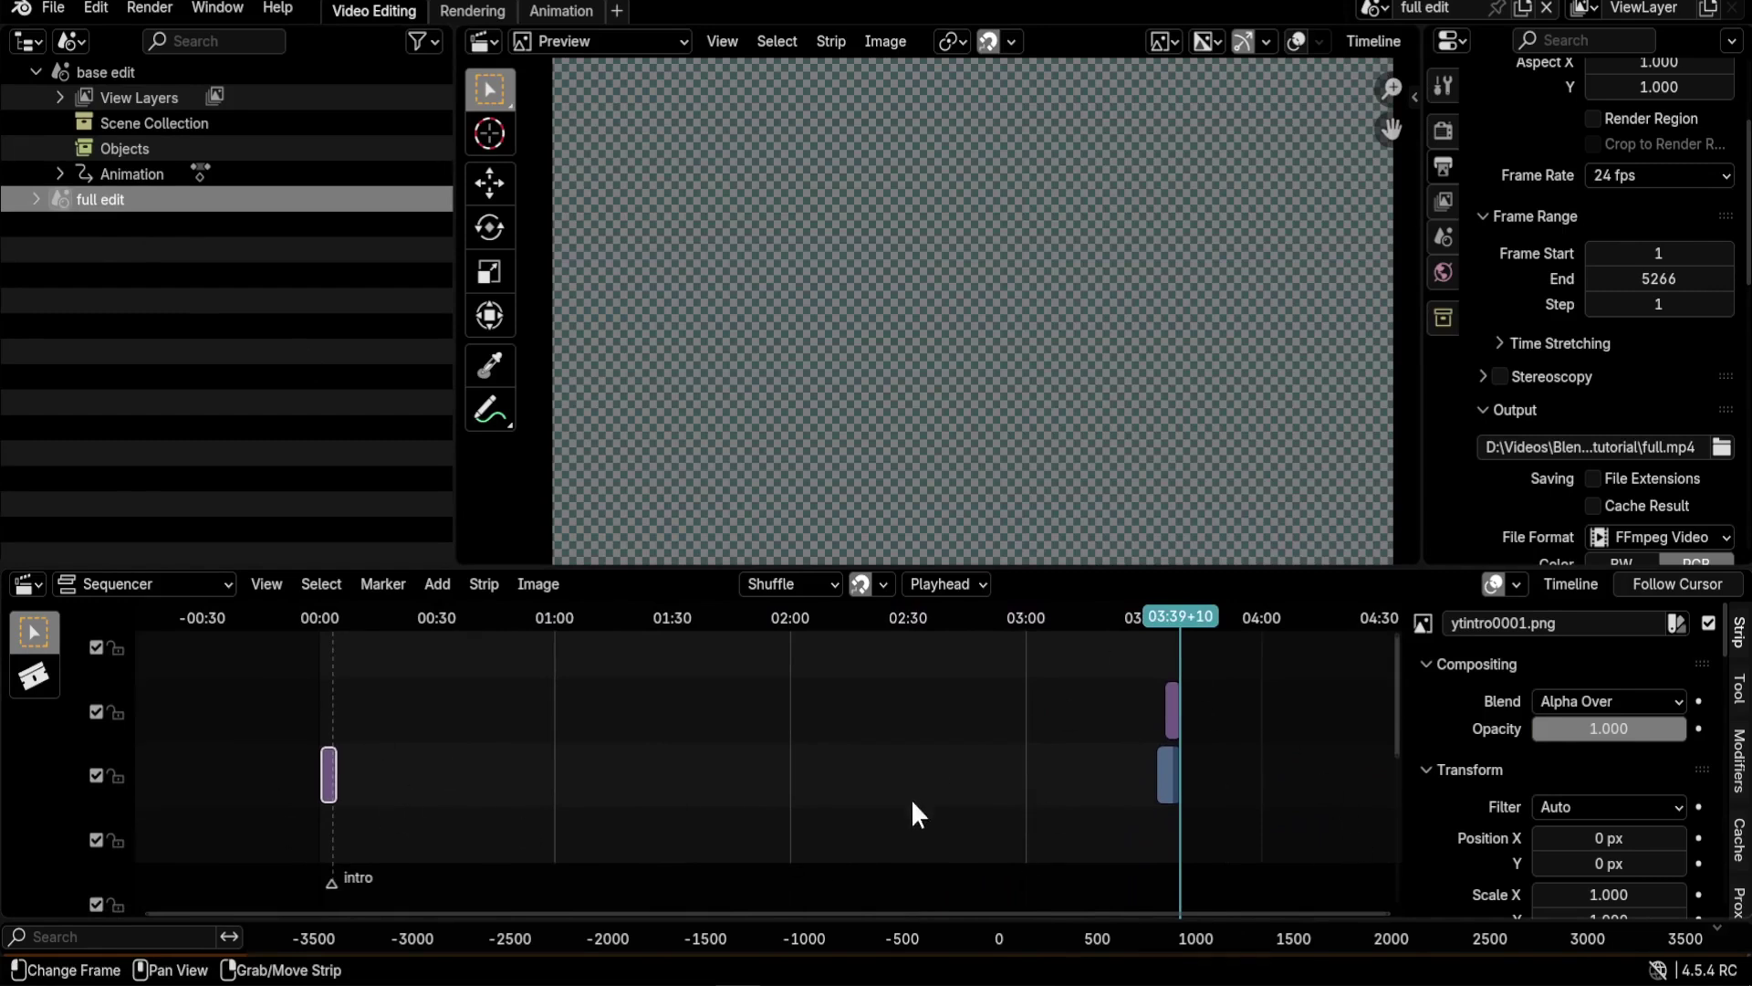
shift+scroll(899, 776, down, 2)
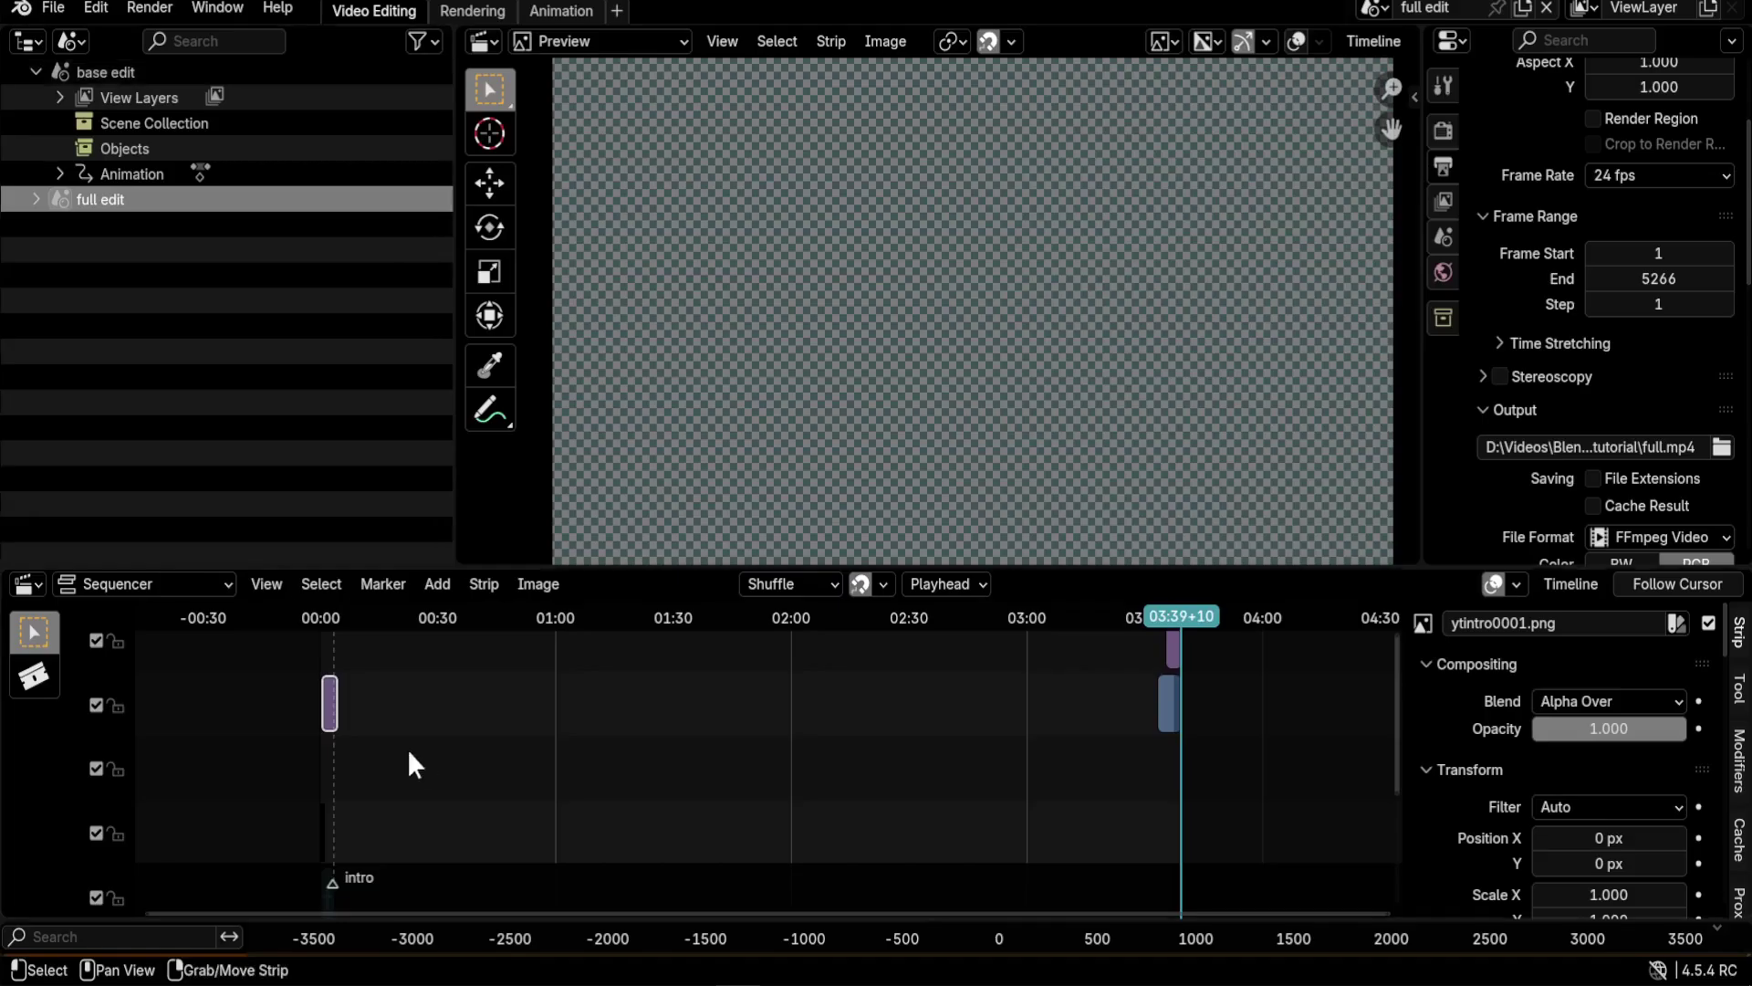
ctrl+scroll(469, 813, right, 2)
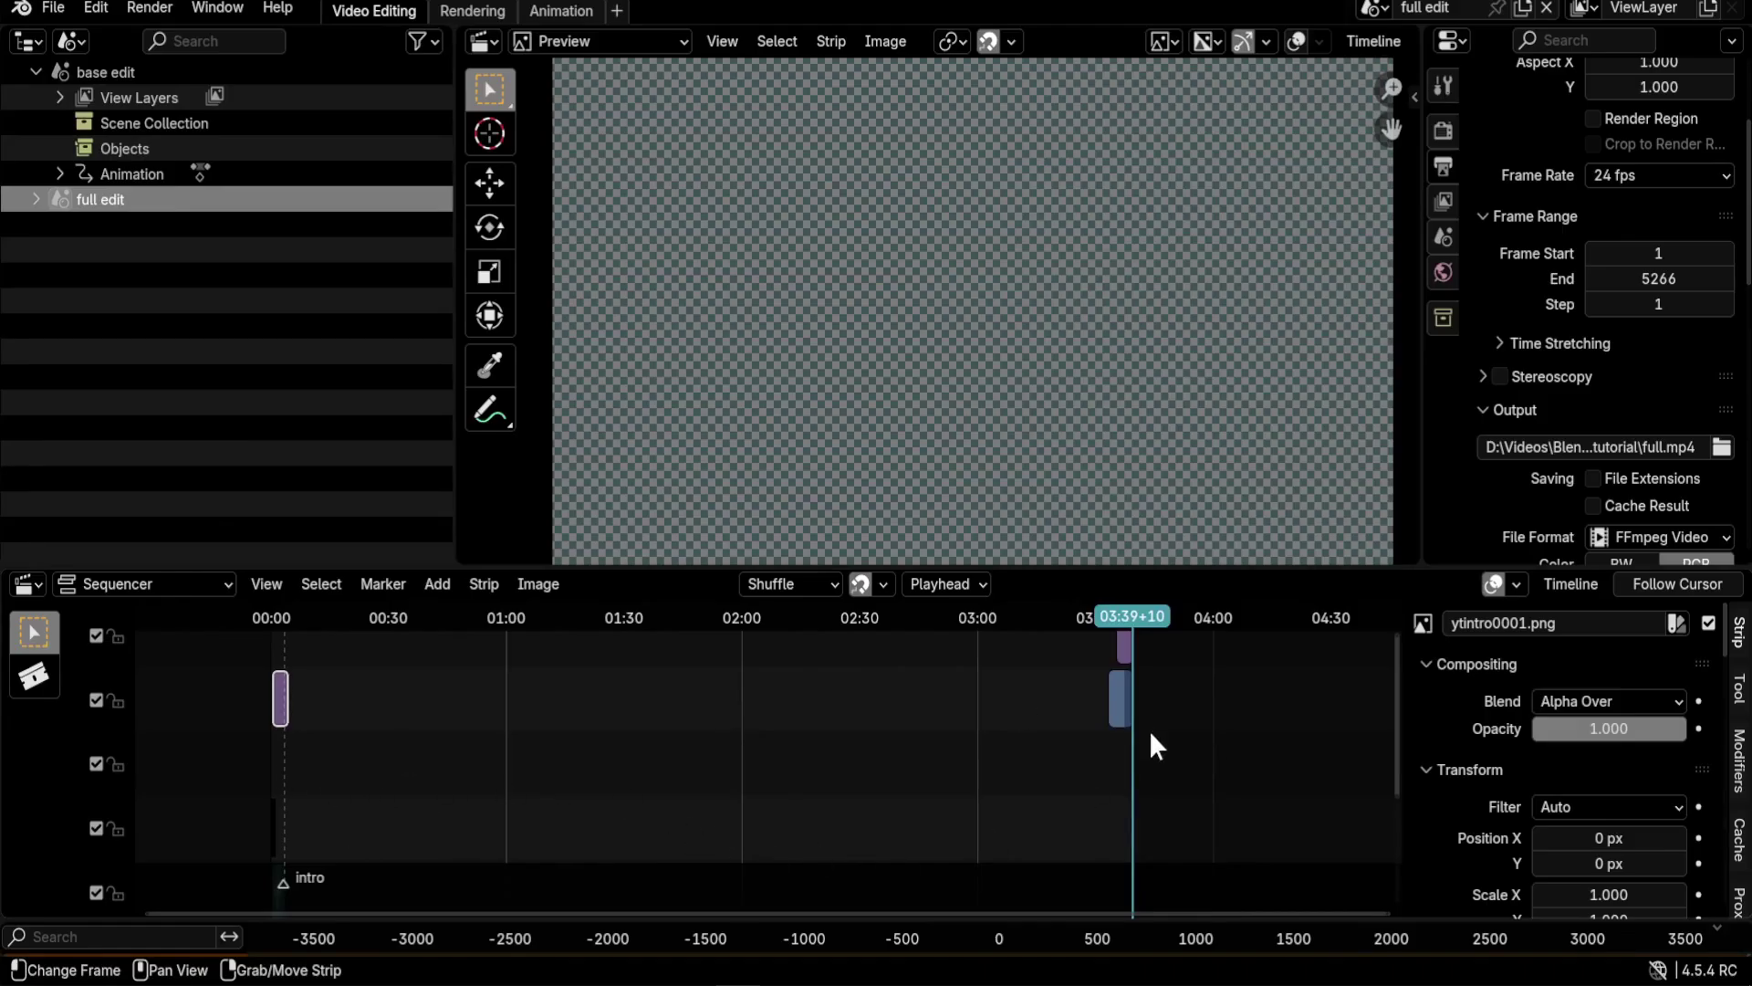
click(113, 71)
click(118, 192)
click(139, 71)
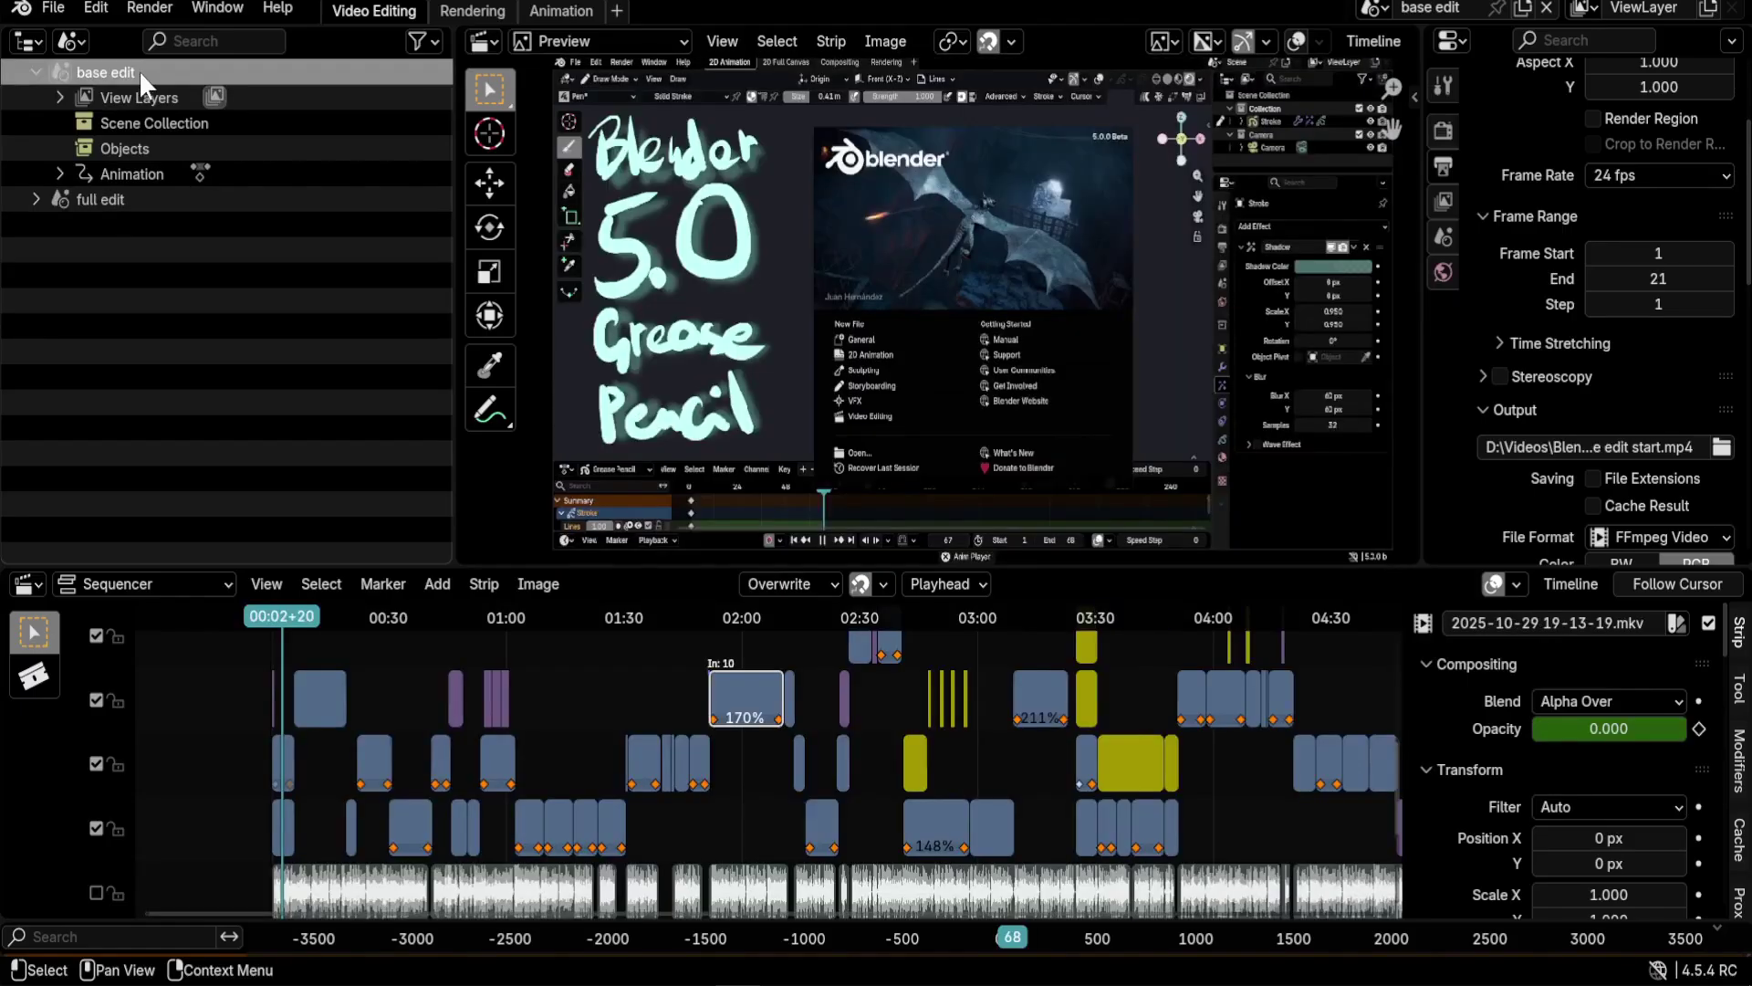
Check base edit's render output (frames 1–21, FFmpeg to 'edit start.mp4') and open the Render menu
click(1444, 135)
click(1443, 167)
click(1442, 129)
click(1442, 164)
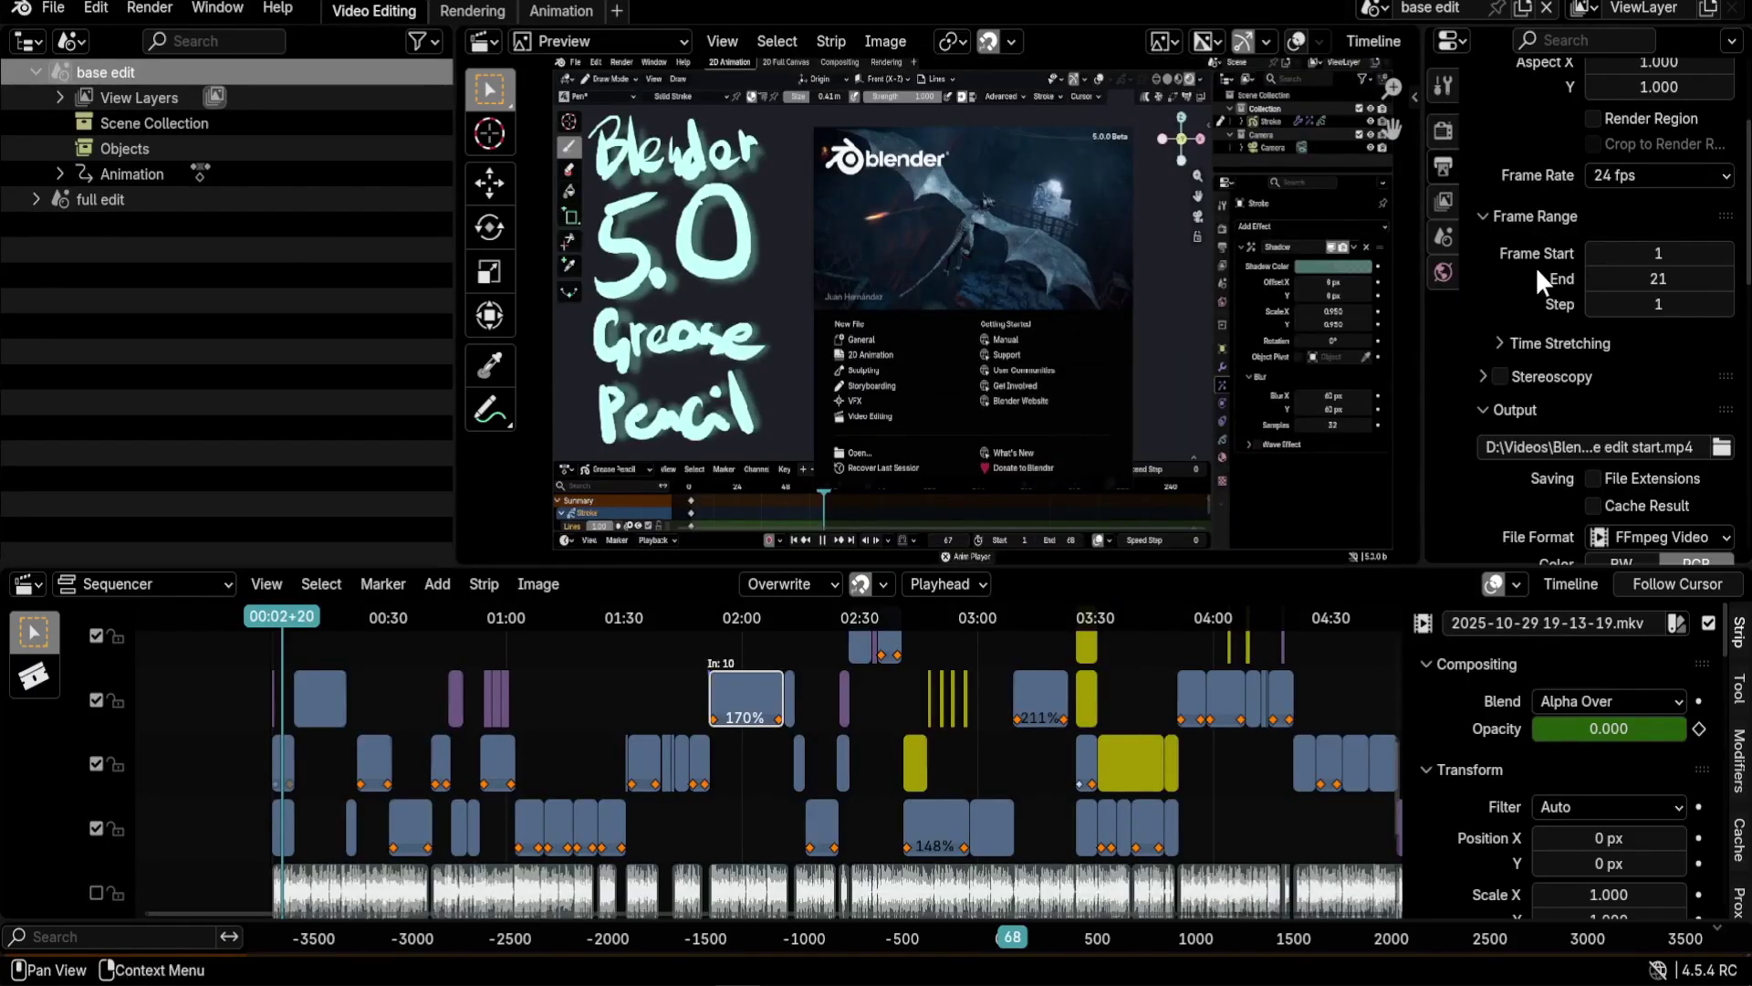
click(153, 11)
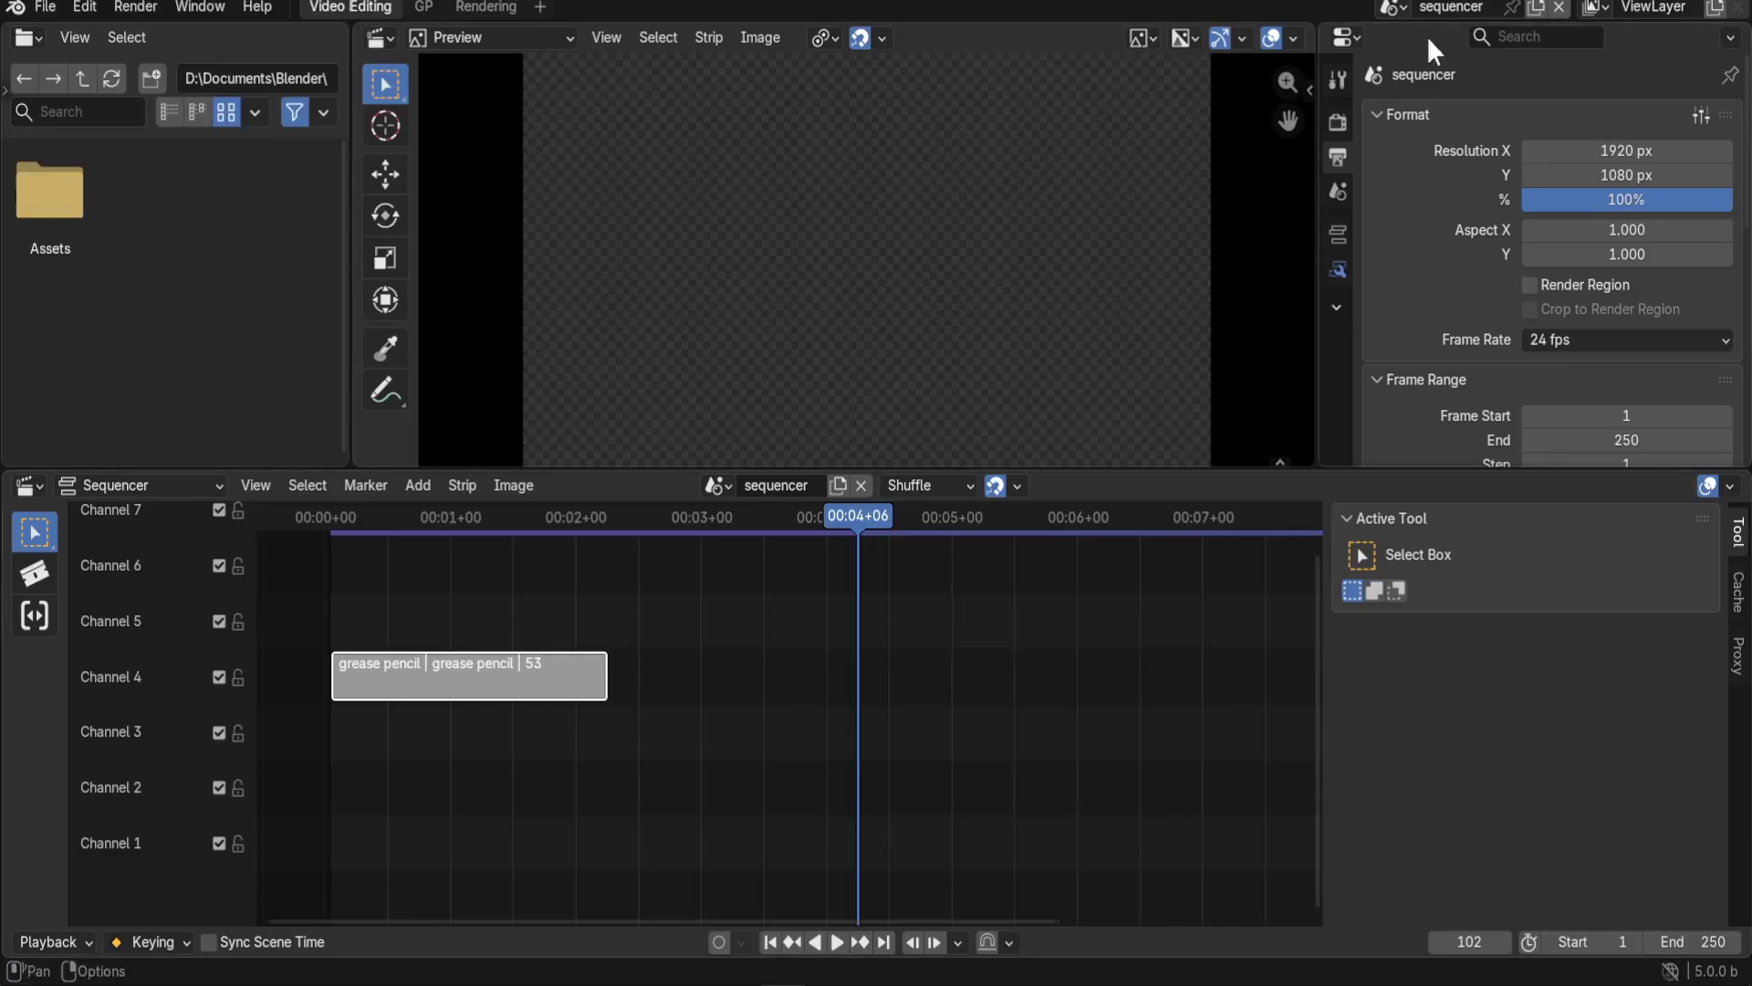
click(1389, 7)
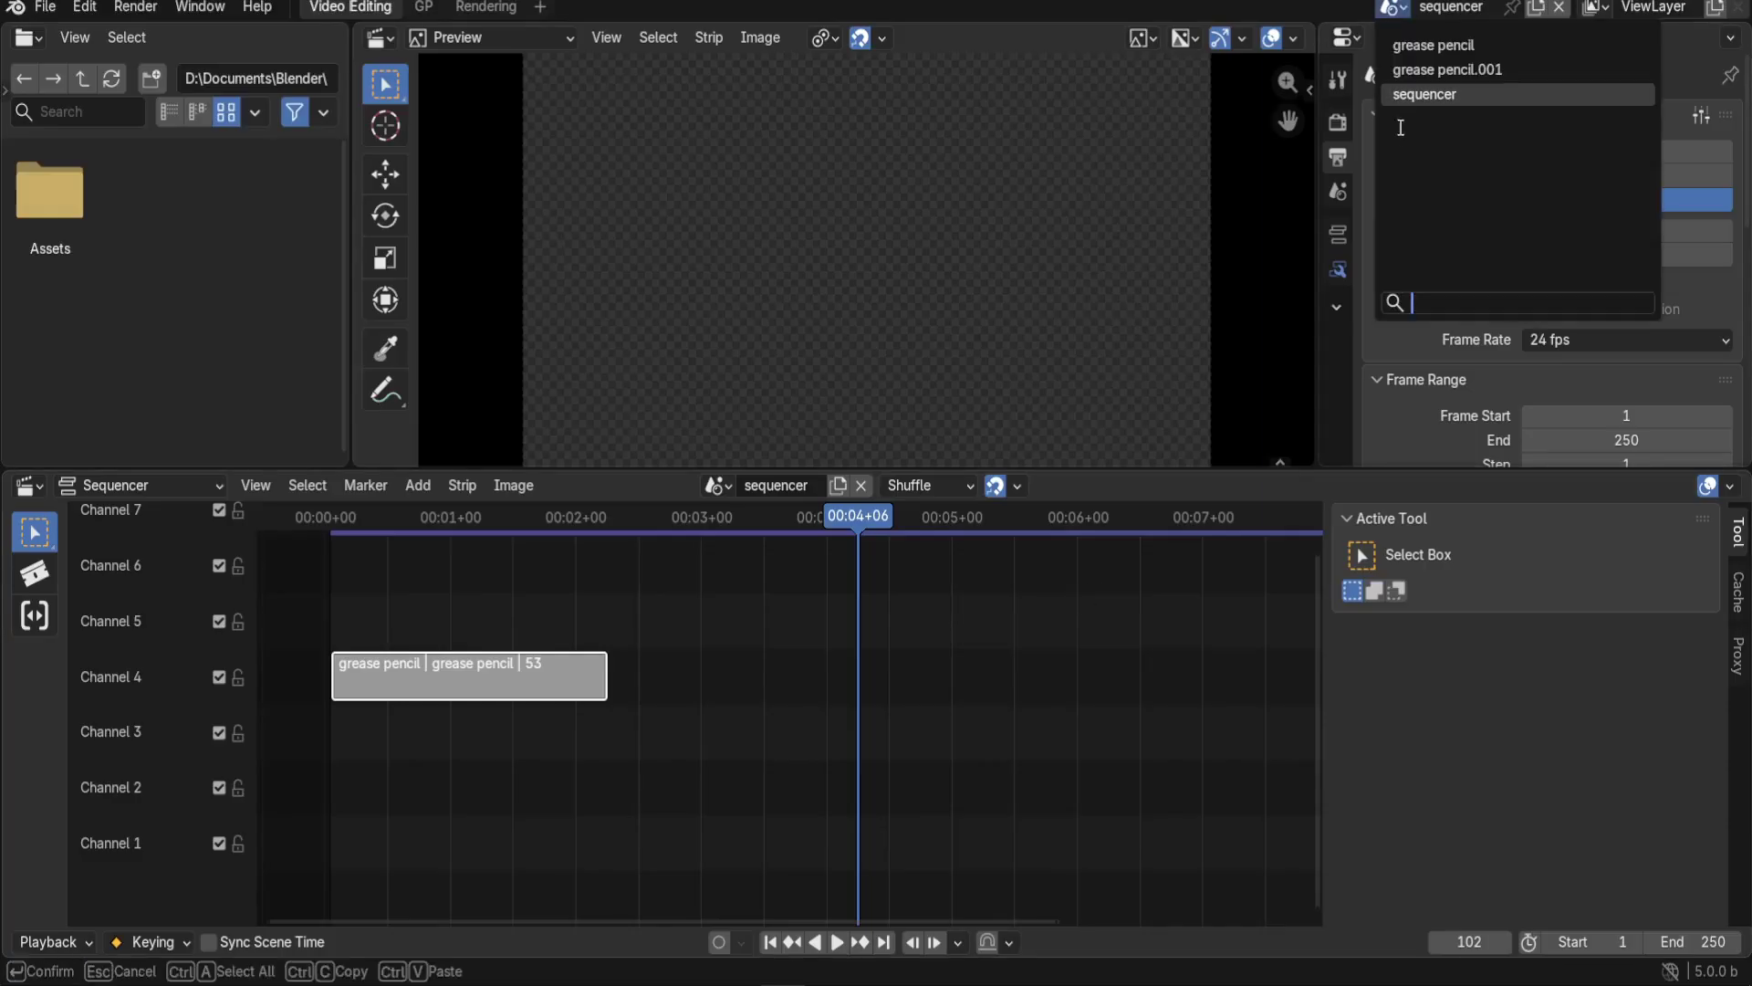
click(1410, 43)
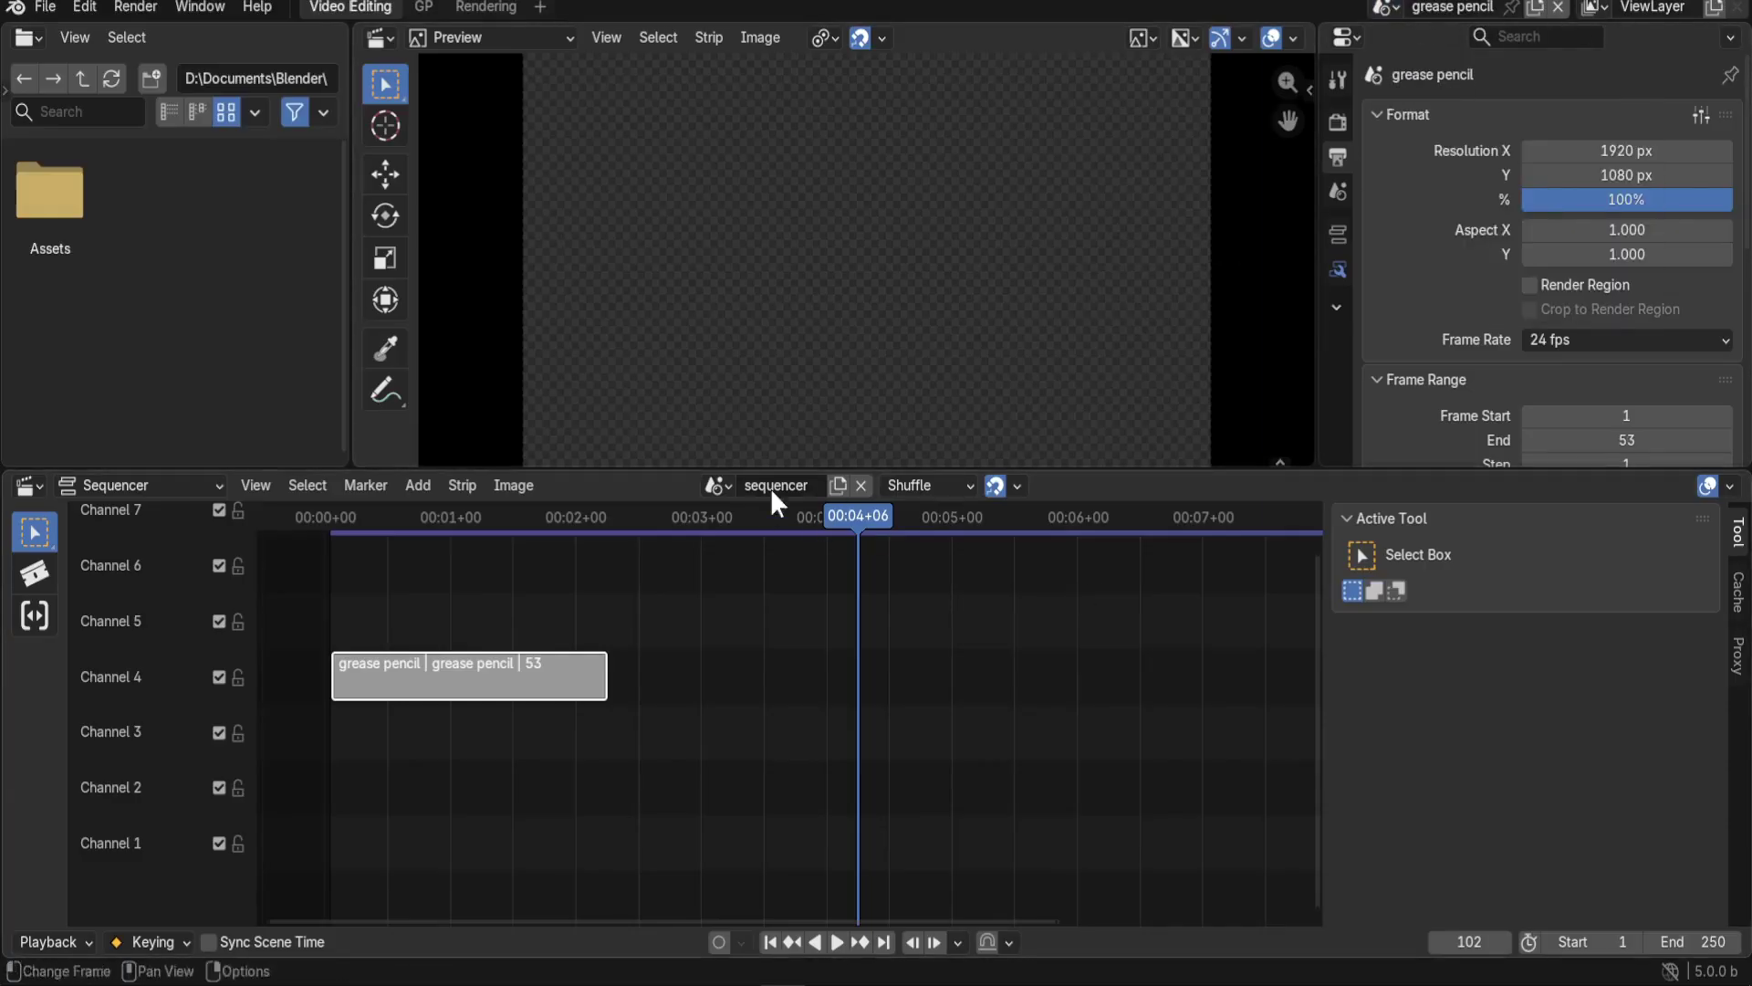
click(137, 5)
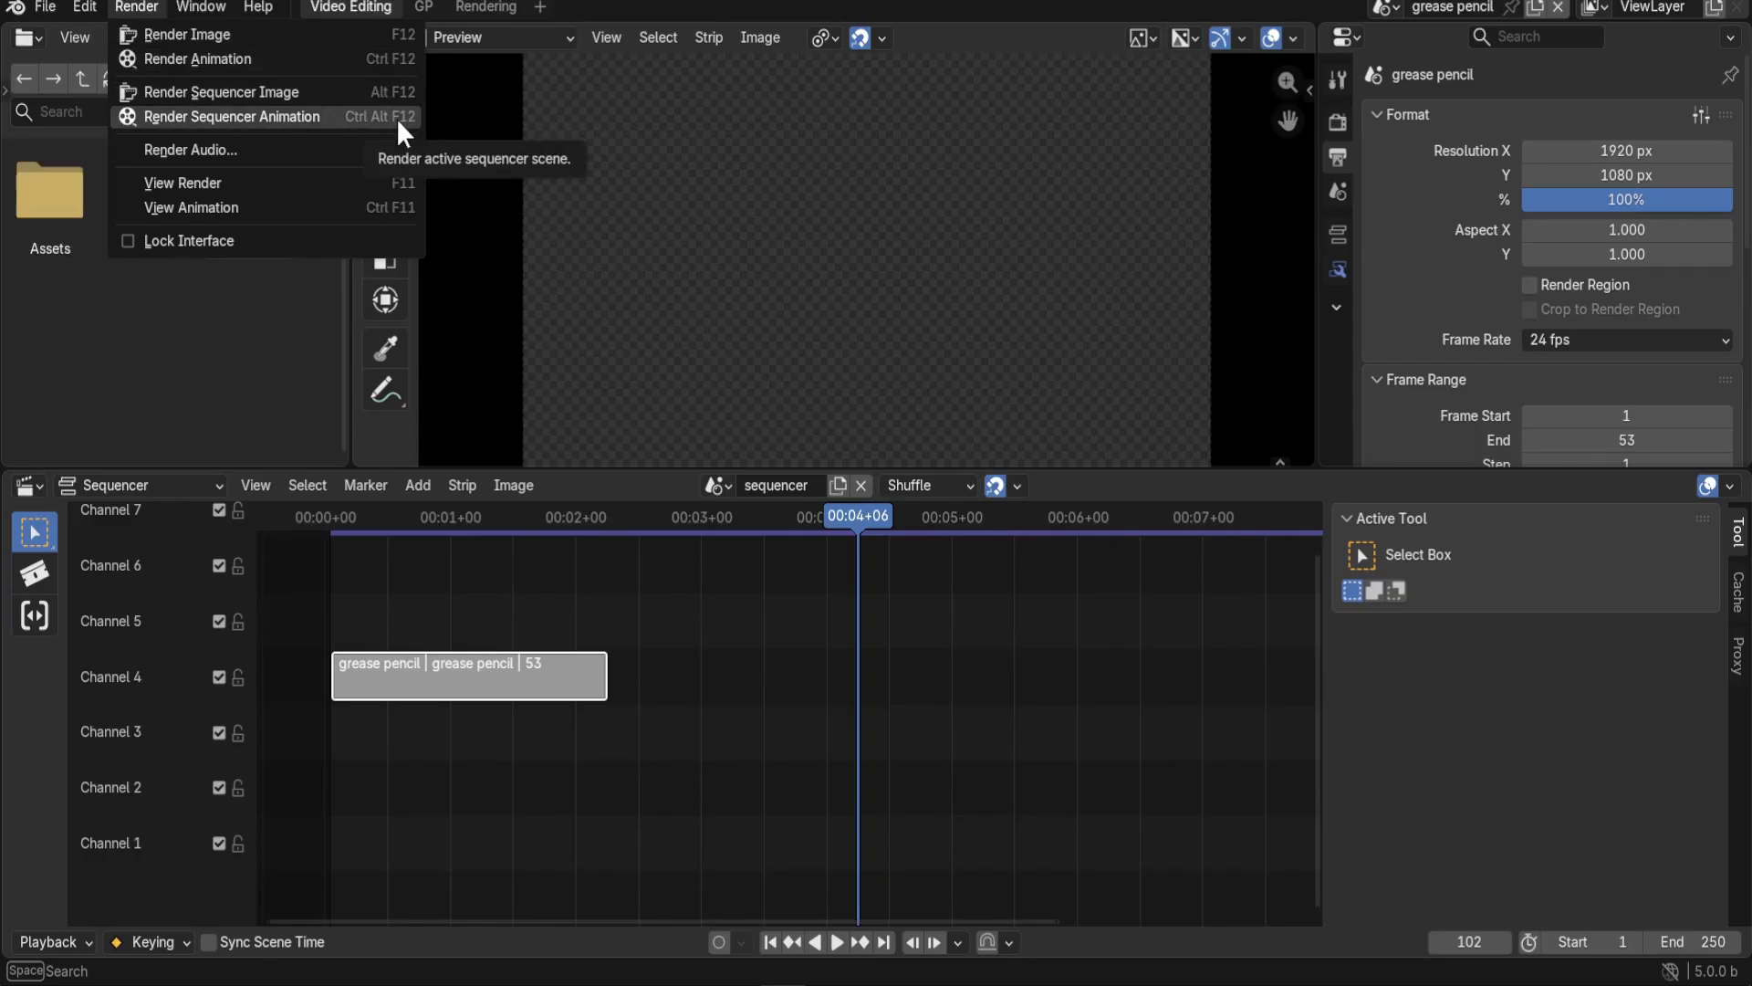
click(624, 485)
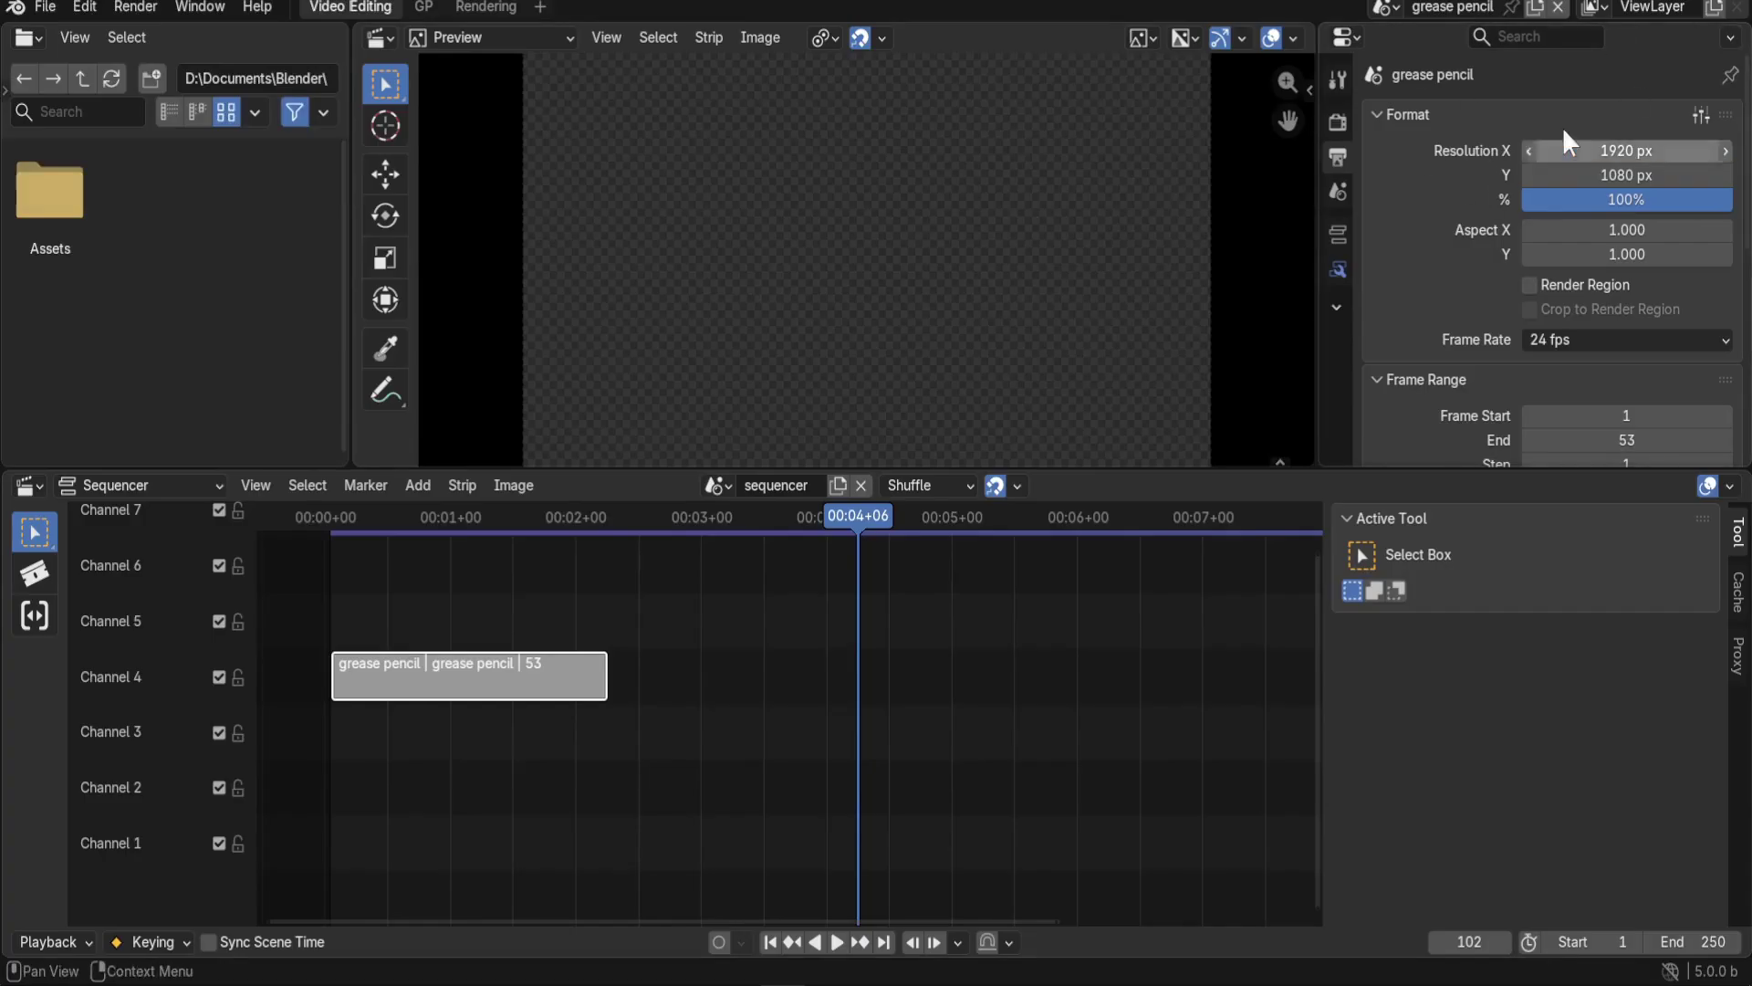
click(1396, 9)
click(1410, 94)
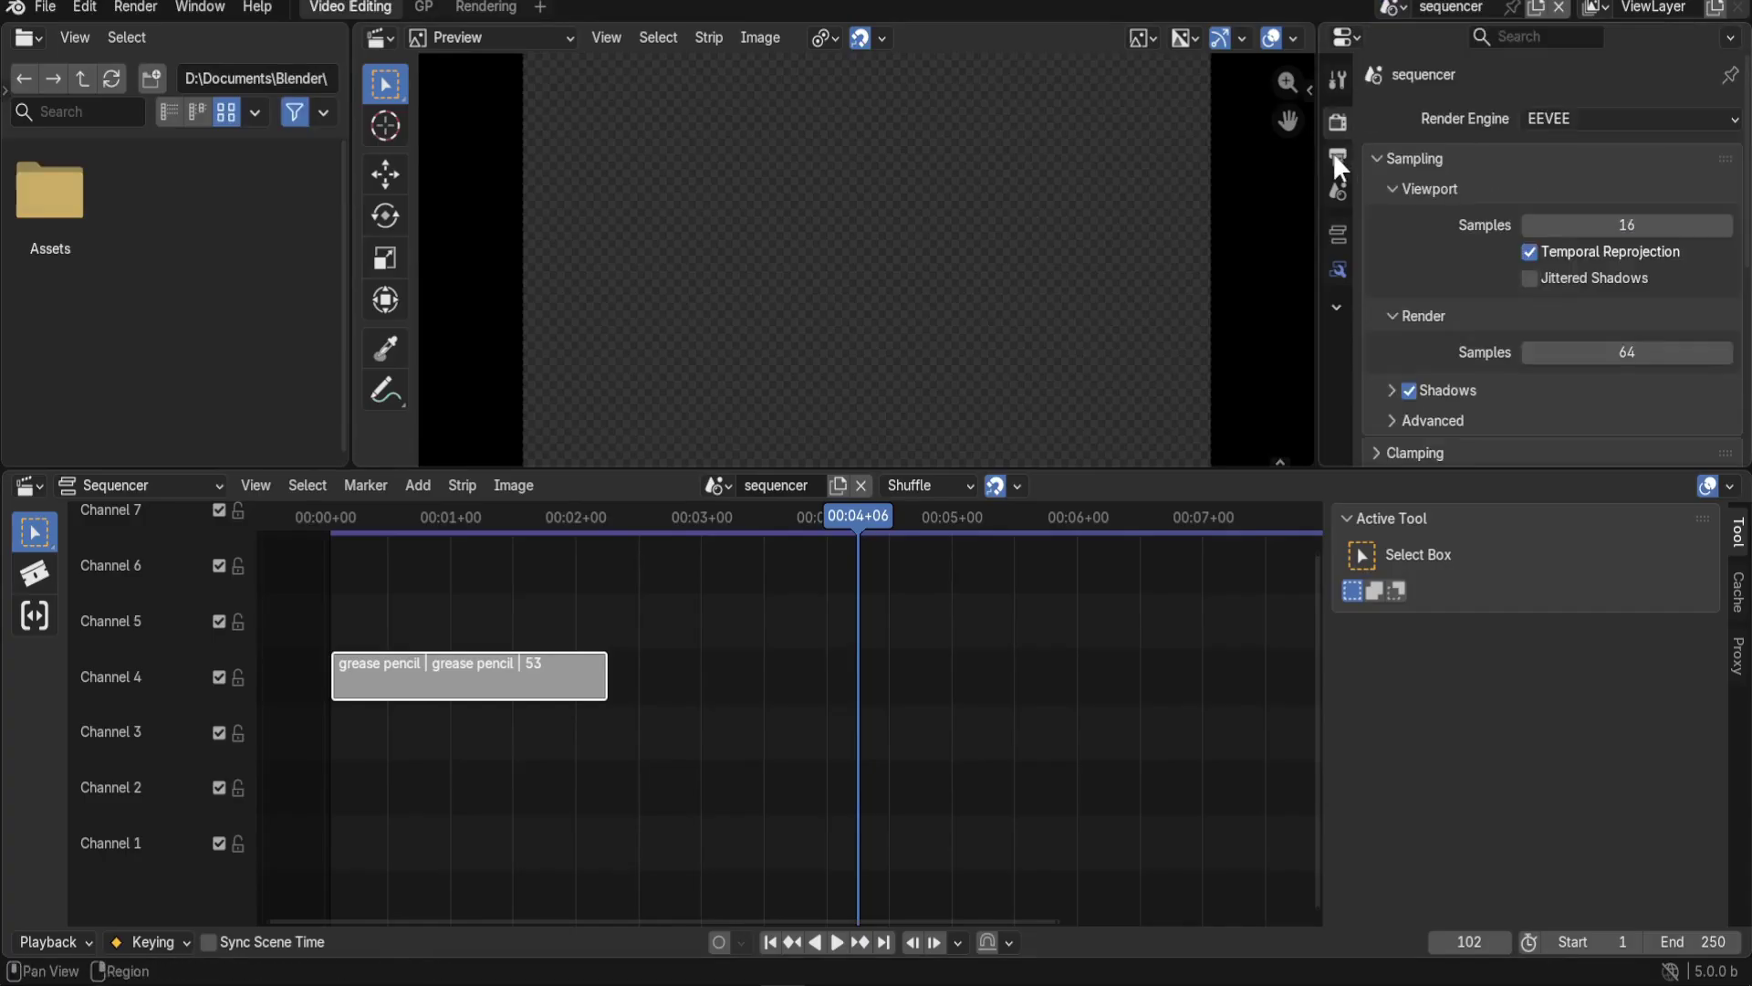
click(1340, 123)
click(1338, 157)
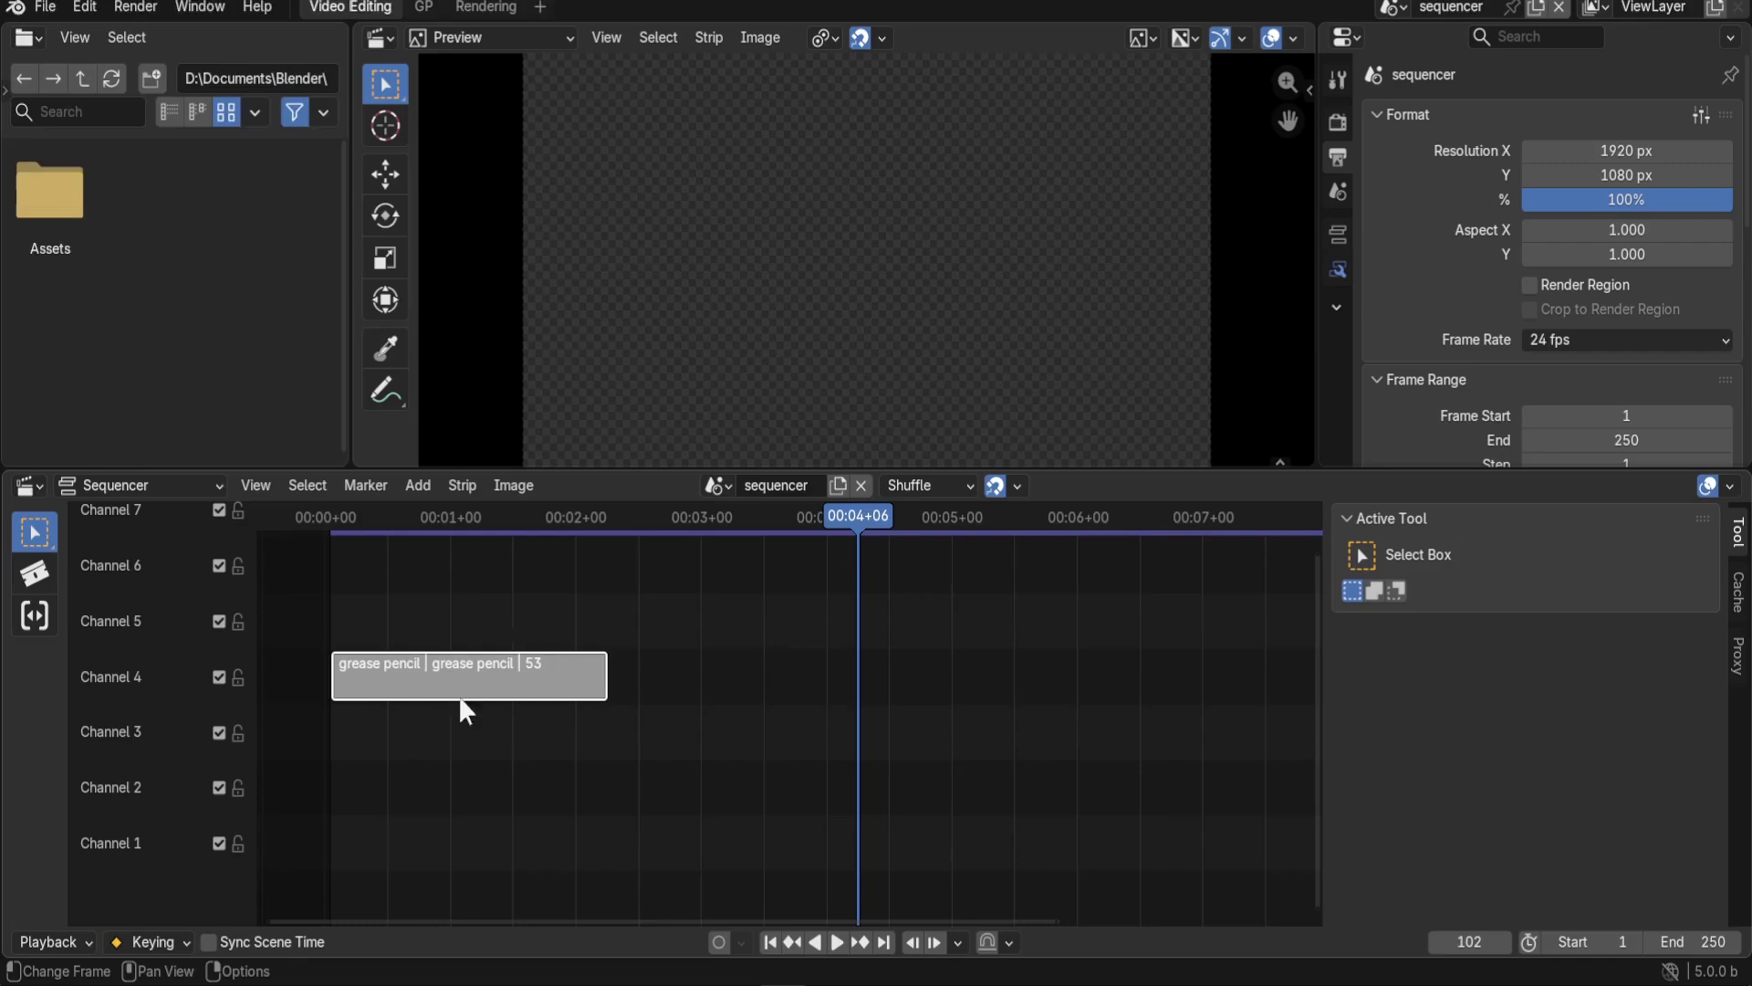
Scrub to frame 26, then view the grease pencil scene in the GP workspace at frame 14
drag(607, 530, 473, 536)
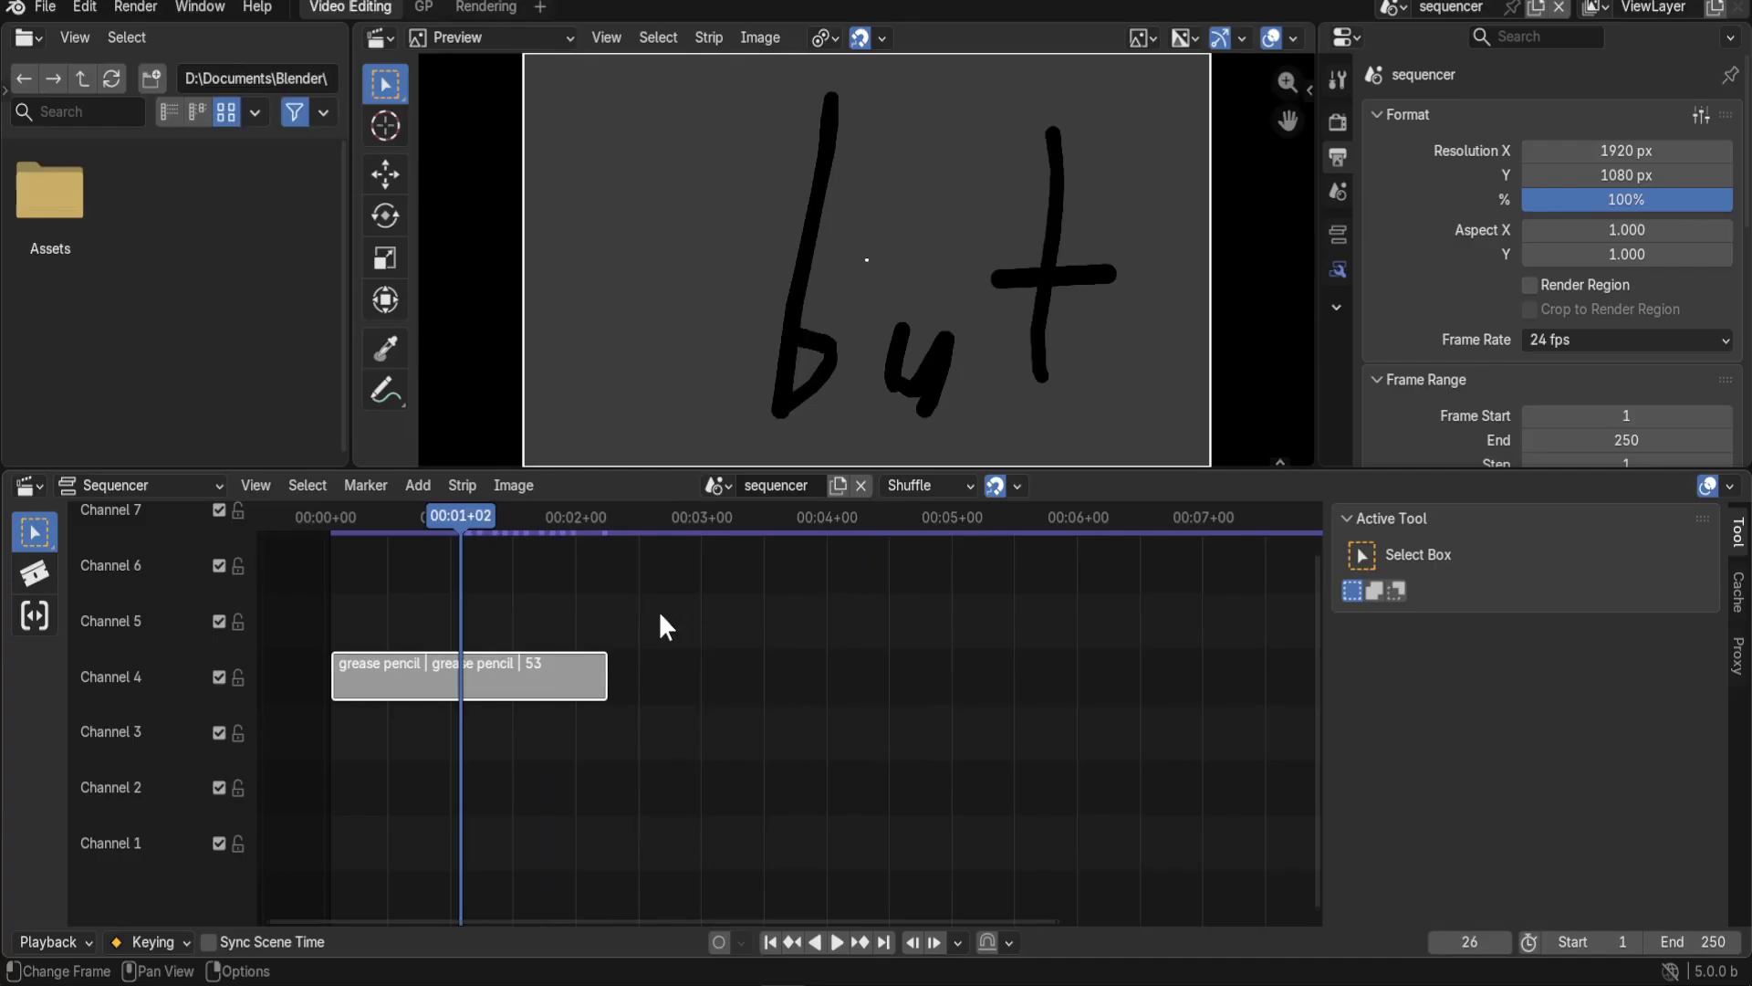
click(421, 11)
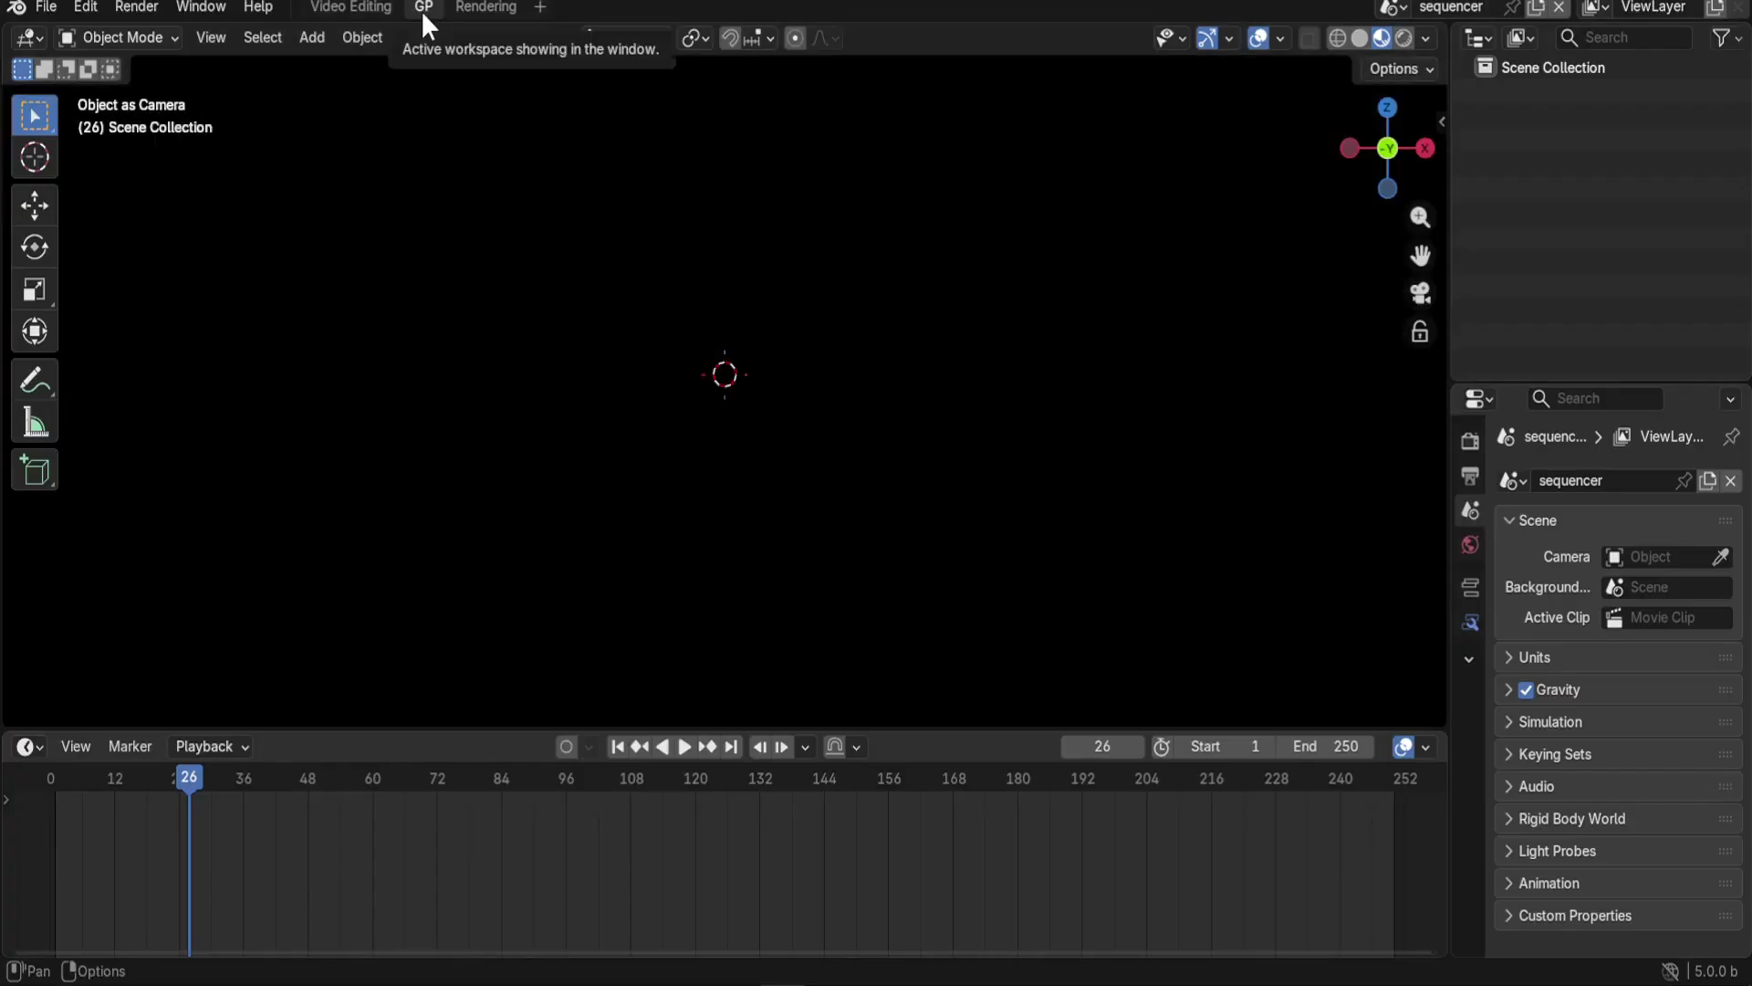
click(1392, 8)
click(1420, 65)
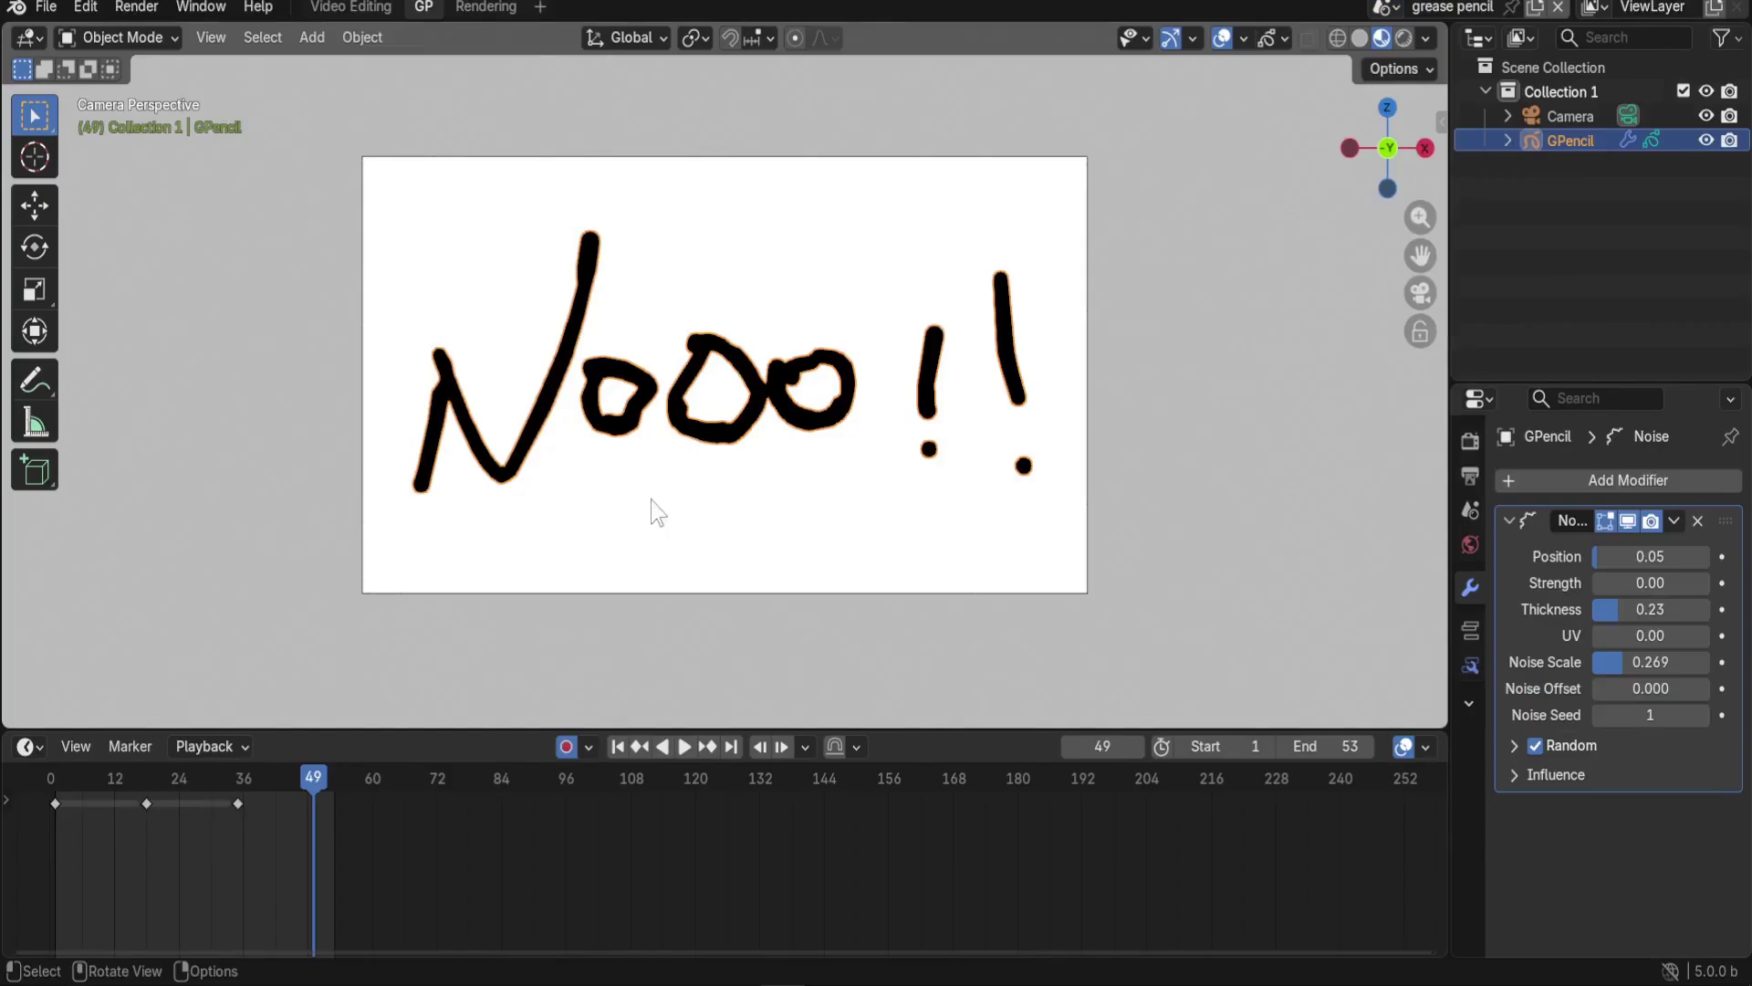
mouse_move(315, 778)
mouse_down()
mouse_move(125, 778)
mouse_move(270, 768)
mouse_move(141, 763)
mouse_move(280, 759)
mouse_move(108, 805)
mouse_move(227, 818)
mouse_up()
Play the grease pencil.001 smiley from frame 31, then open Video Editing's Add menu
click(1383, 9)
click(1412, 68)
click(212, 776)
key(space)
click(358, 9)
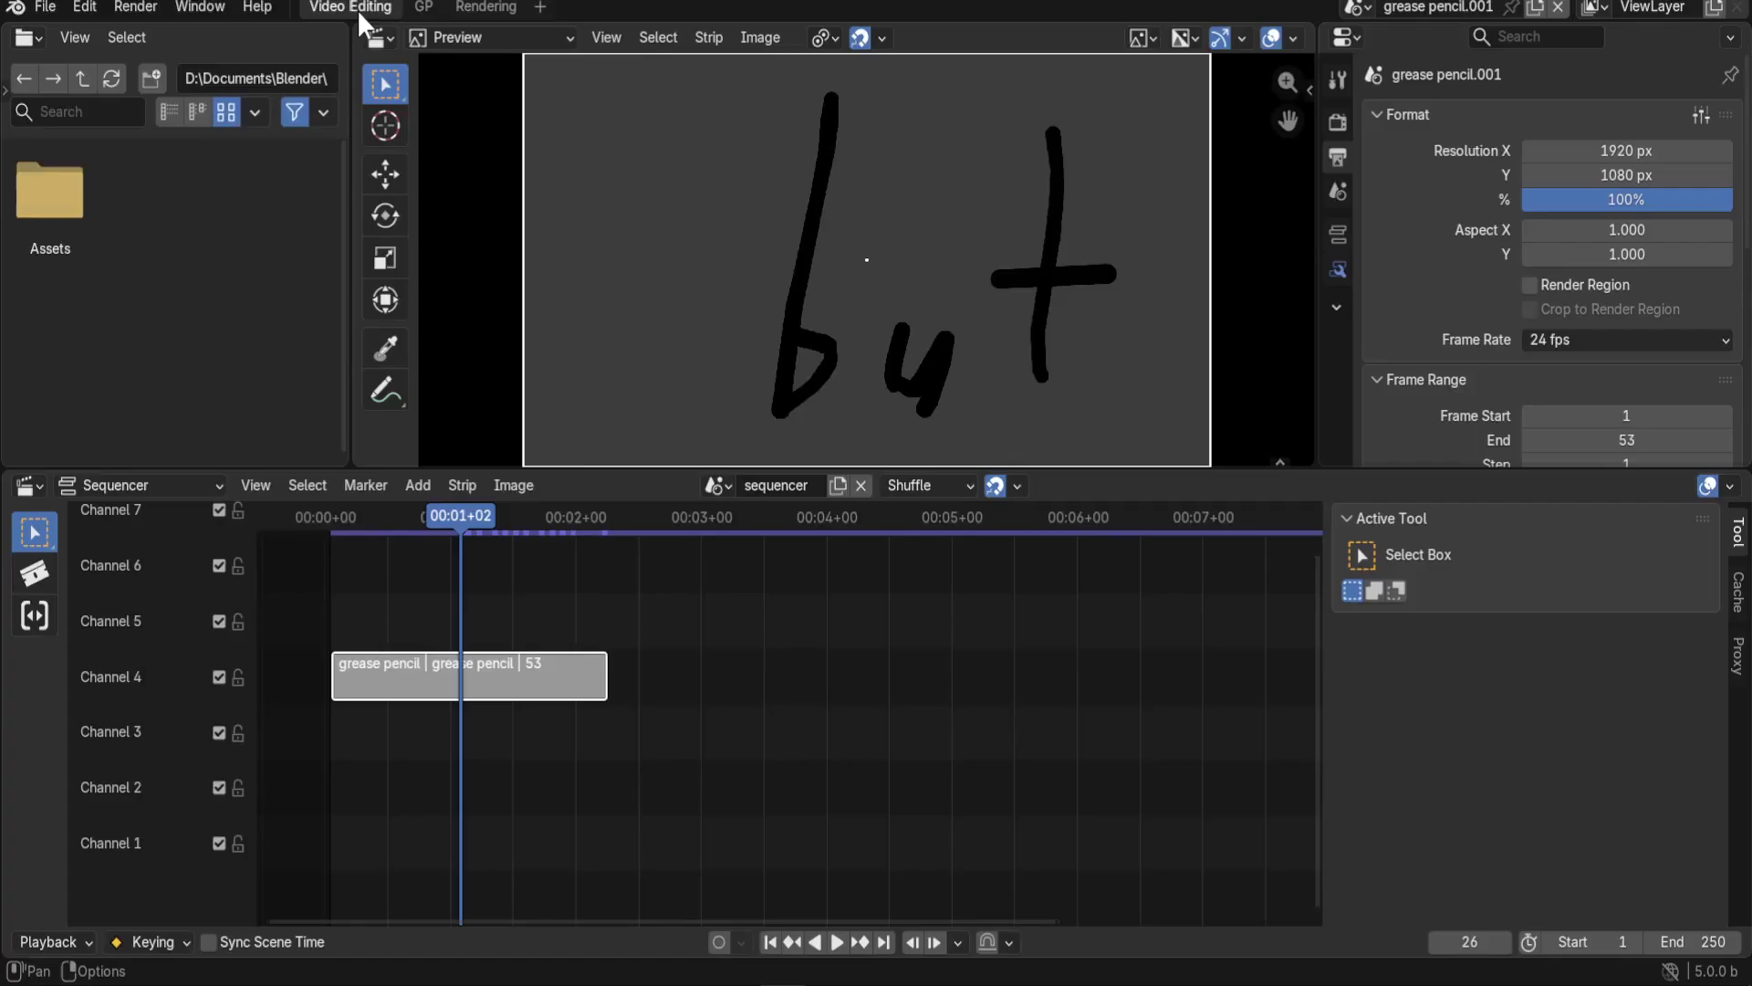
click(418, 485)
Add grease pencil.001 as a scene strip butted right after the first strip
mouse_move(423, 513)
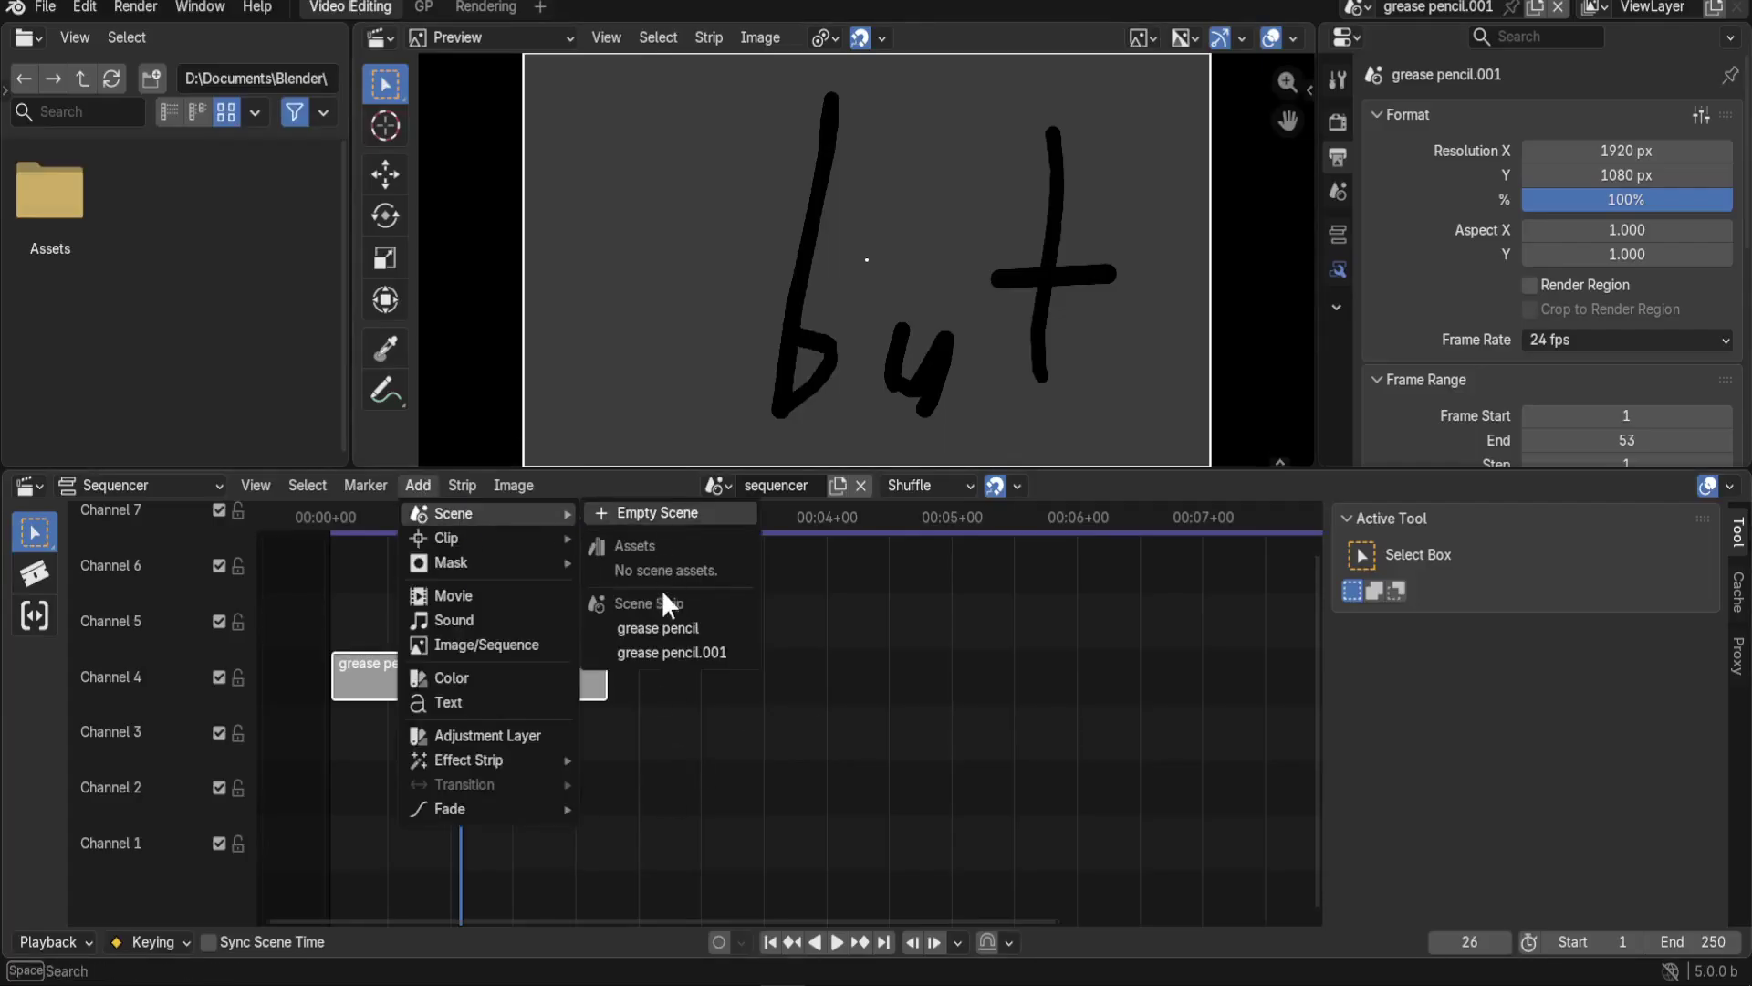
click(666, 652)
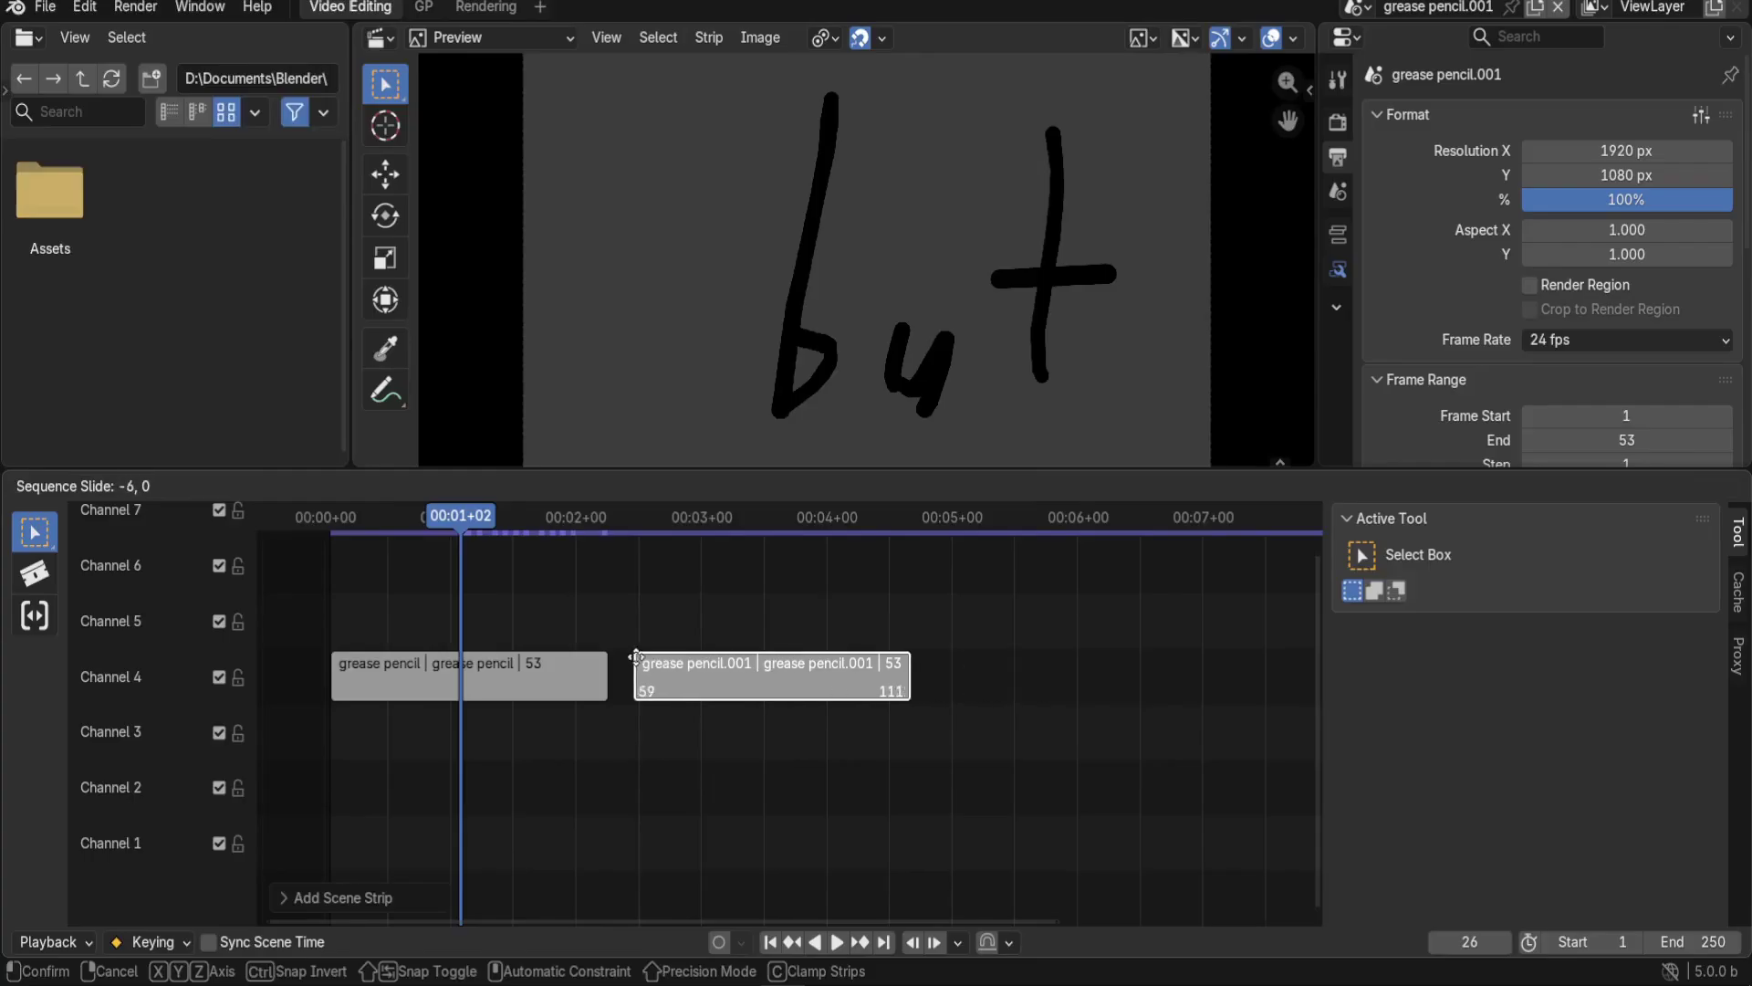
click(624, 657)
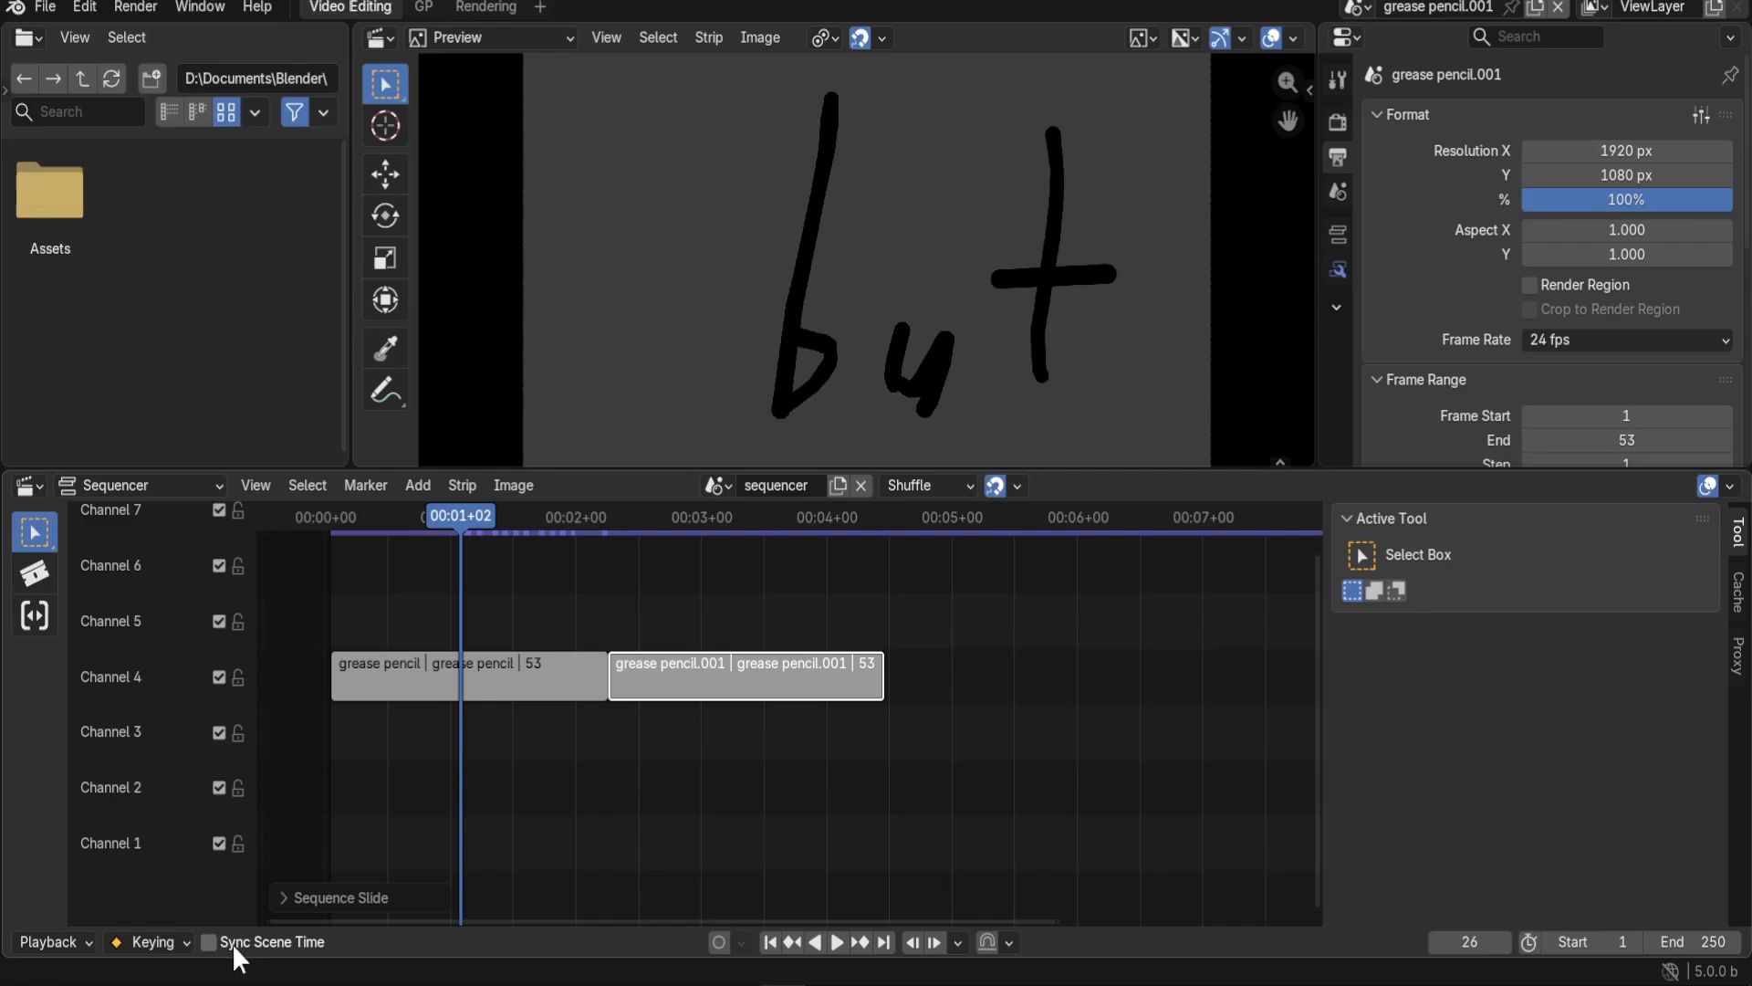
Turn on Sync Active Scene and confirm the GP workspace follows the first strip's scene
click(1338, 81)
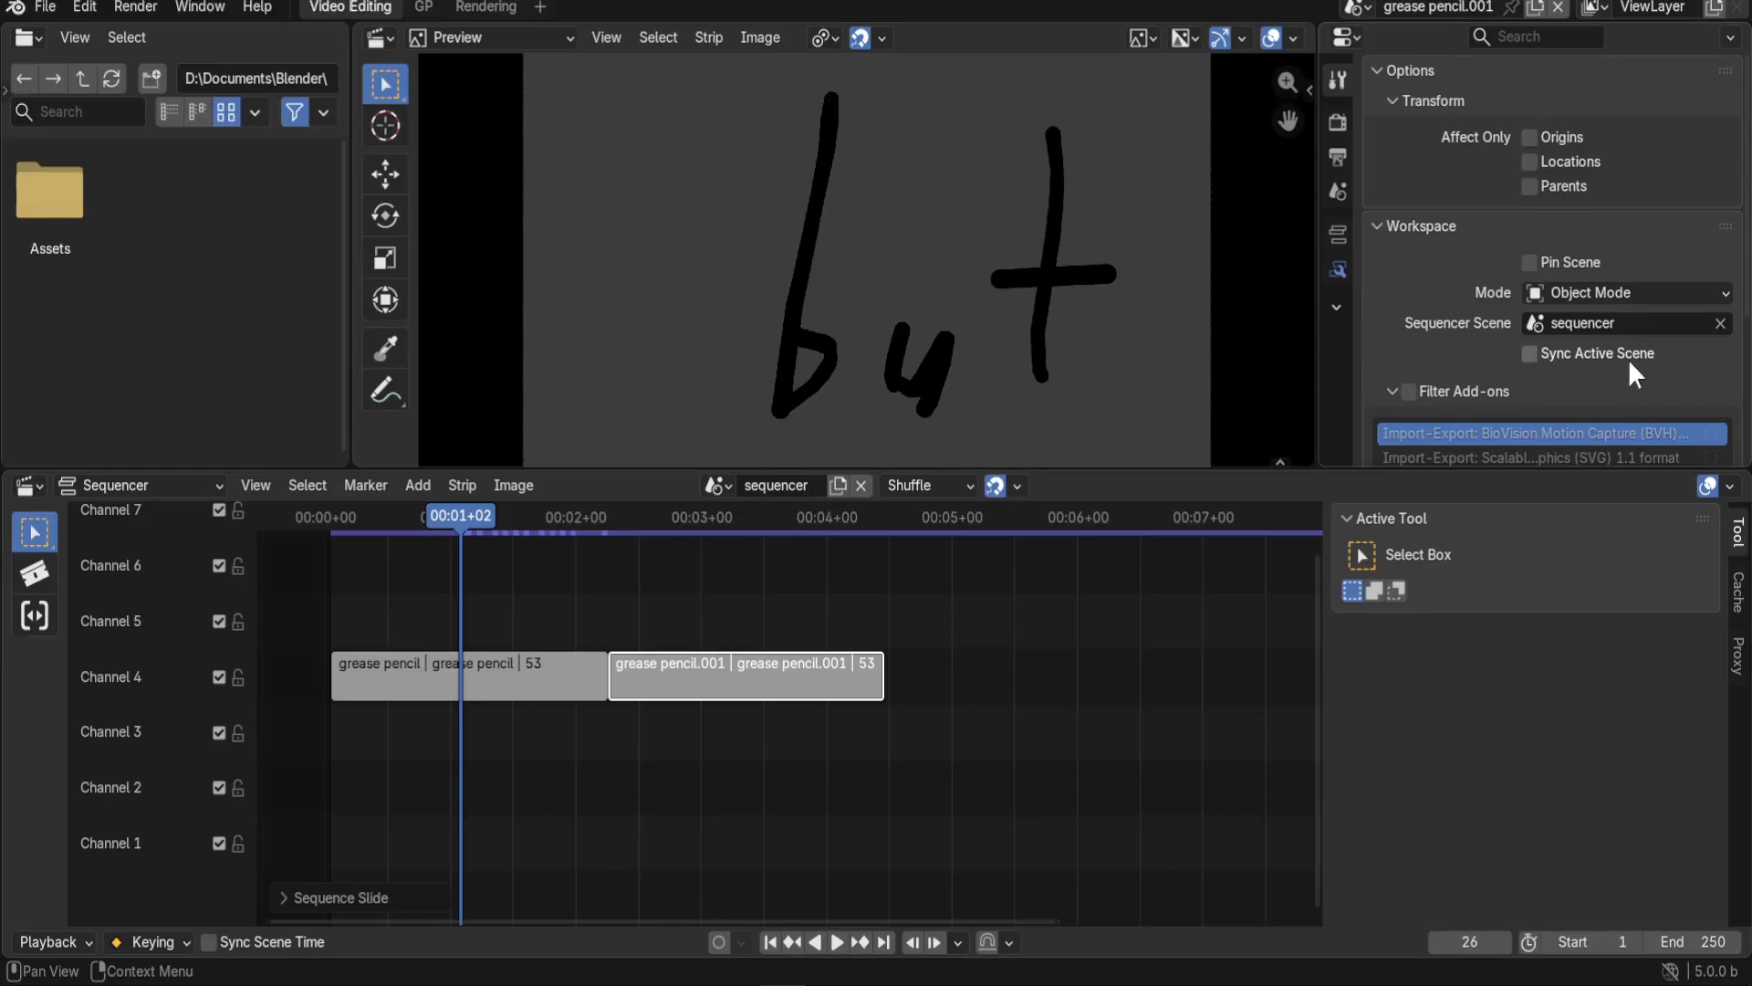
click(1541, 356)
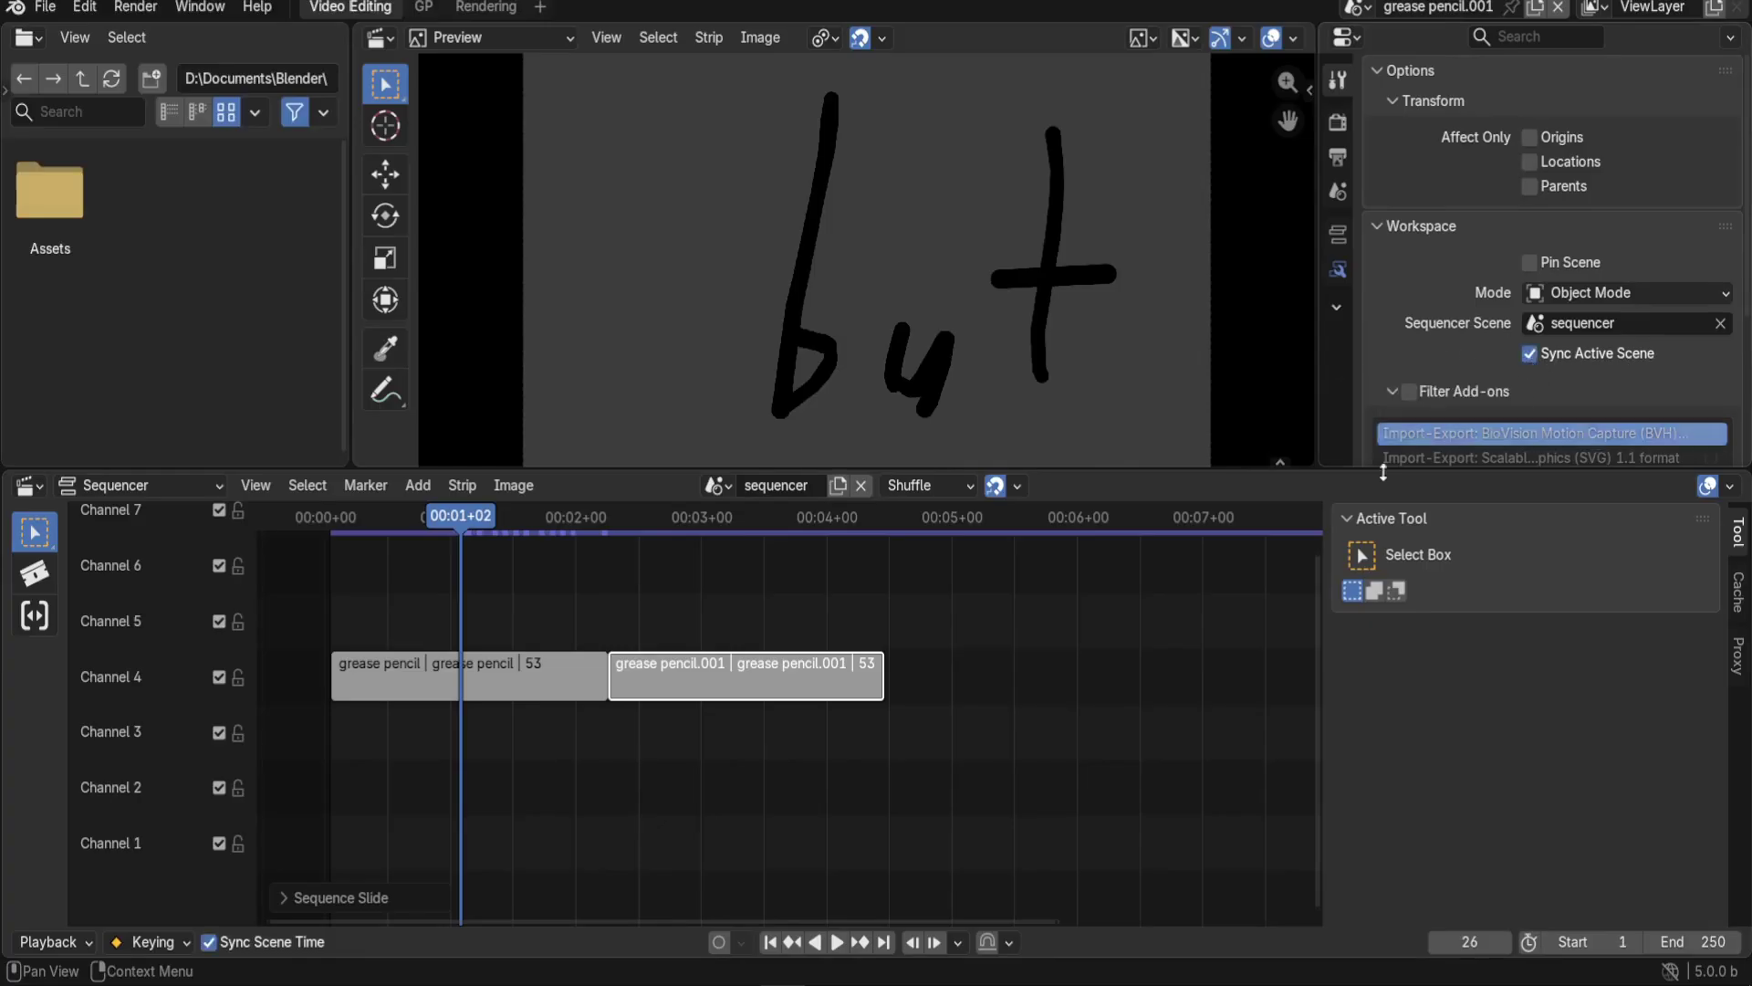
drag(471, 513, 372, 562)
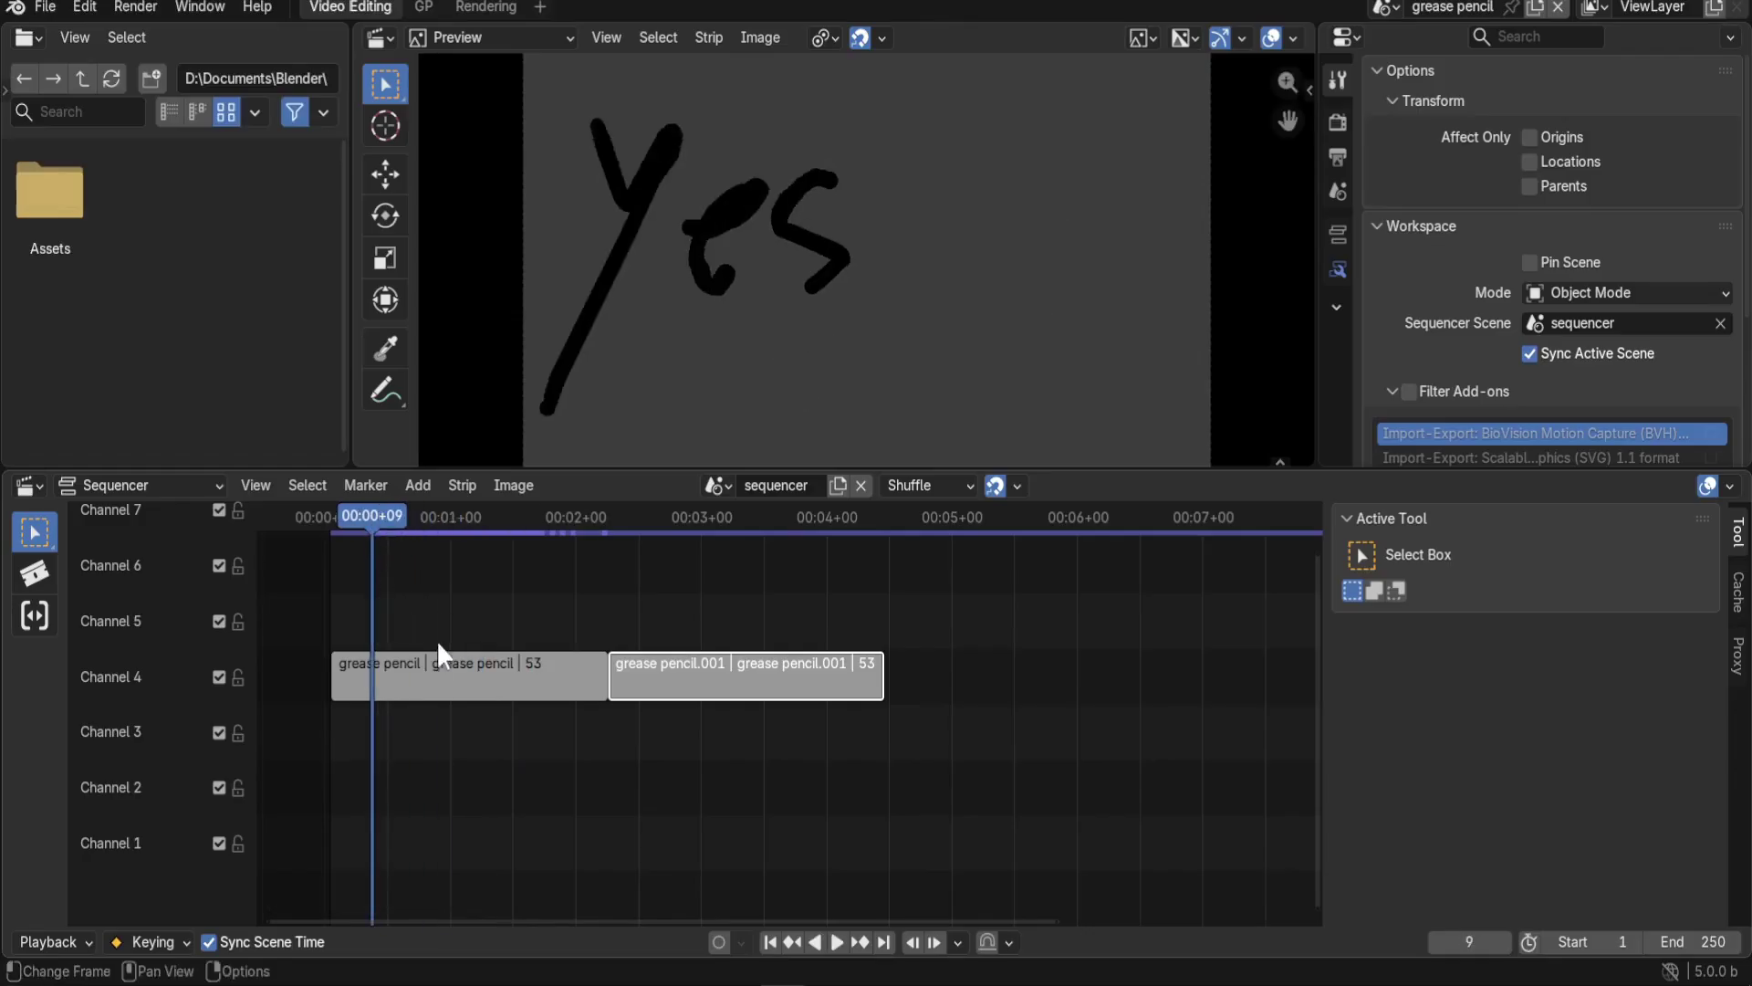
click(426, 7)
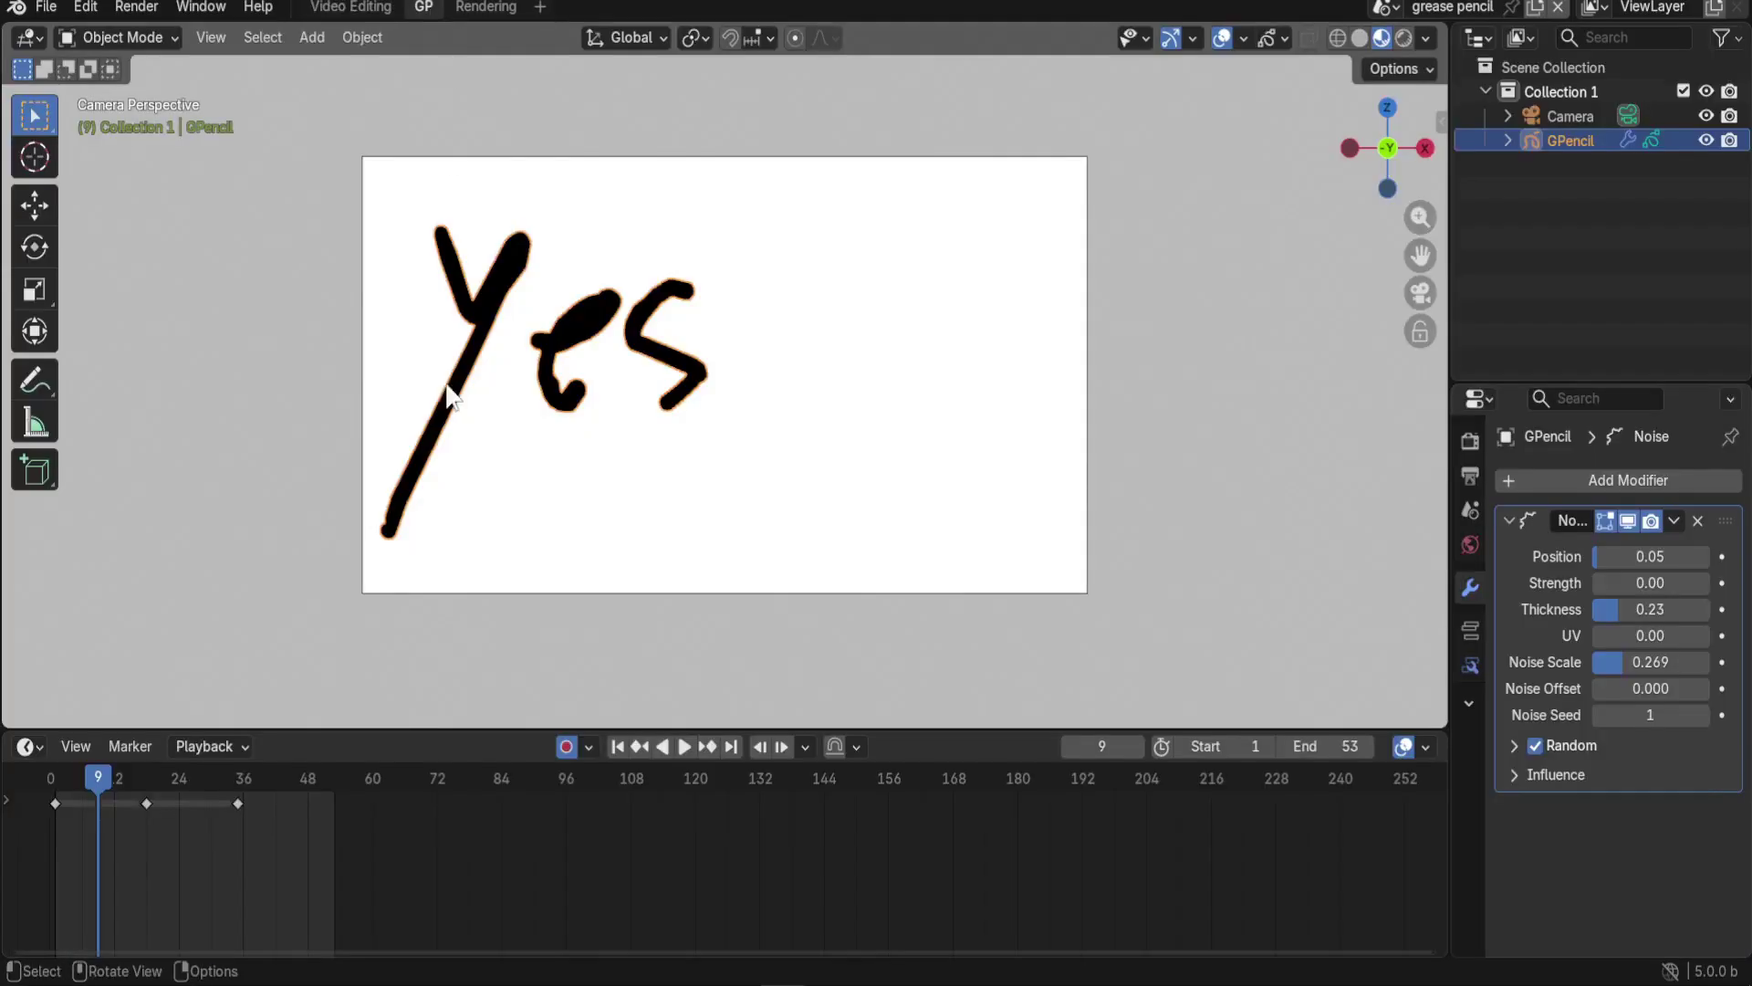
click(350, 6)
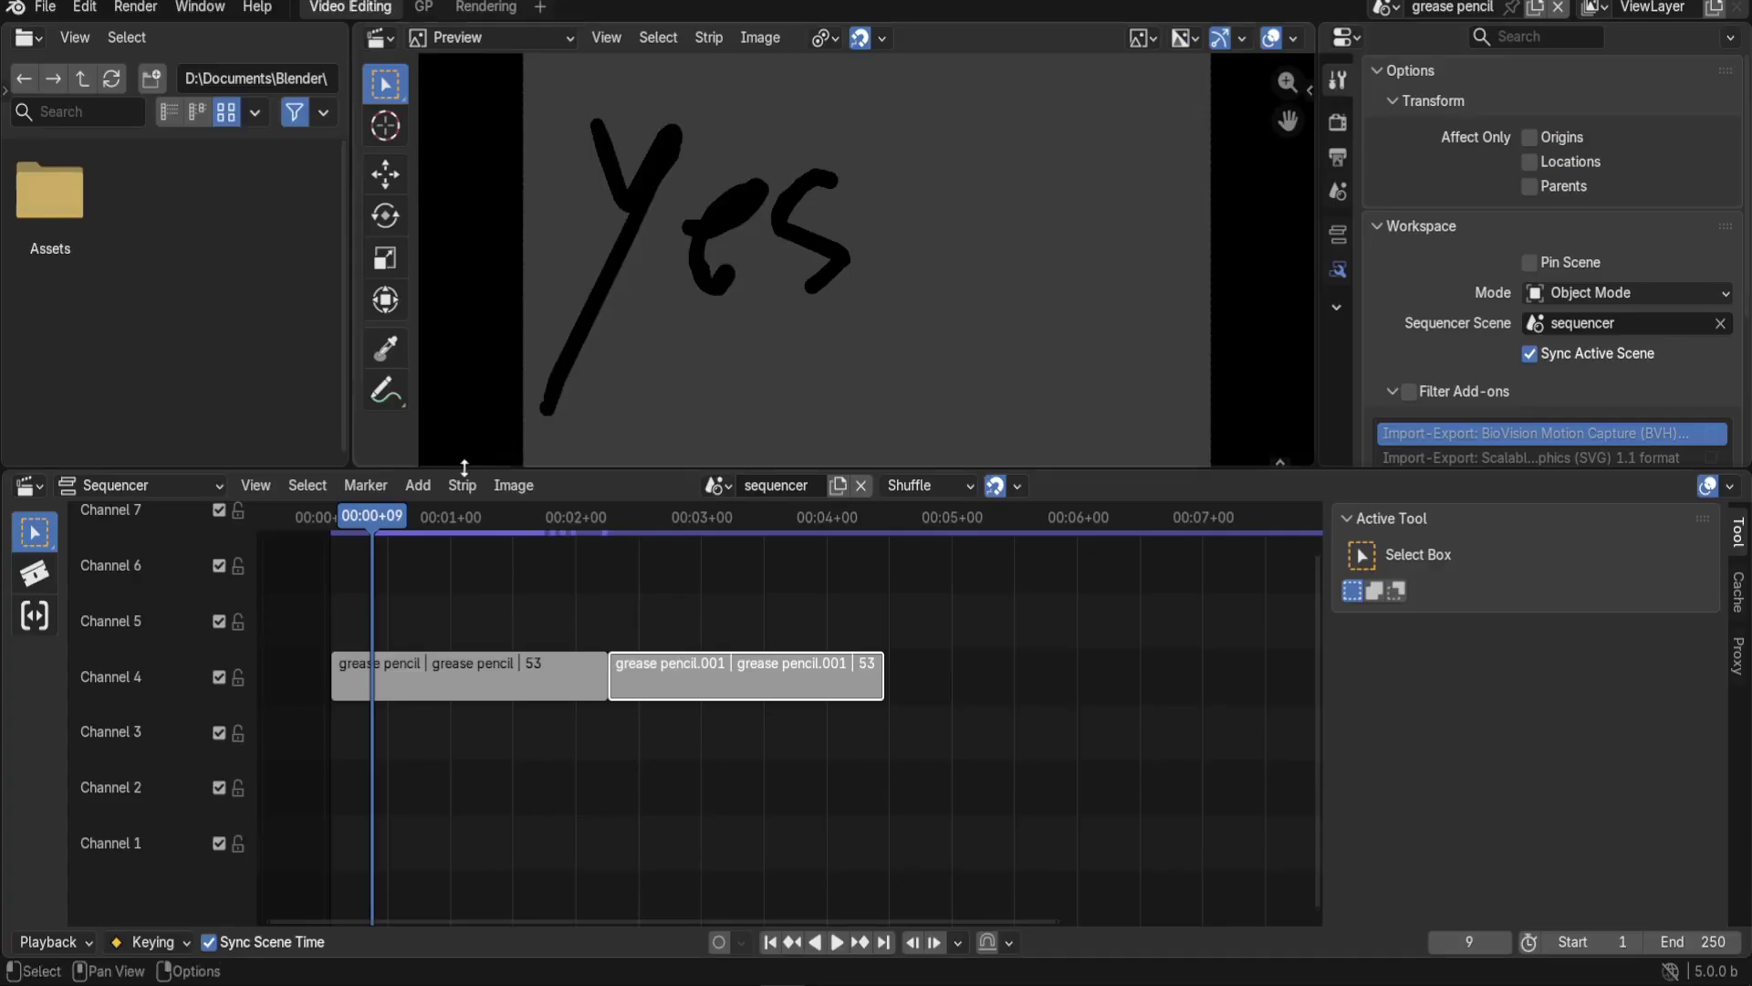
drag(341, 535, 554, 523)
click(423, 7)
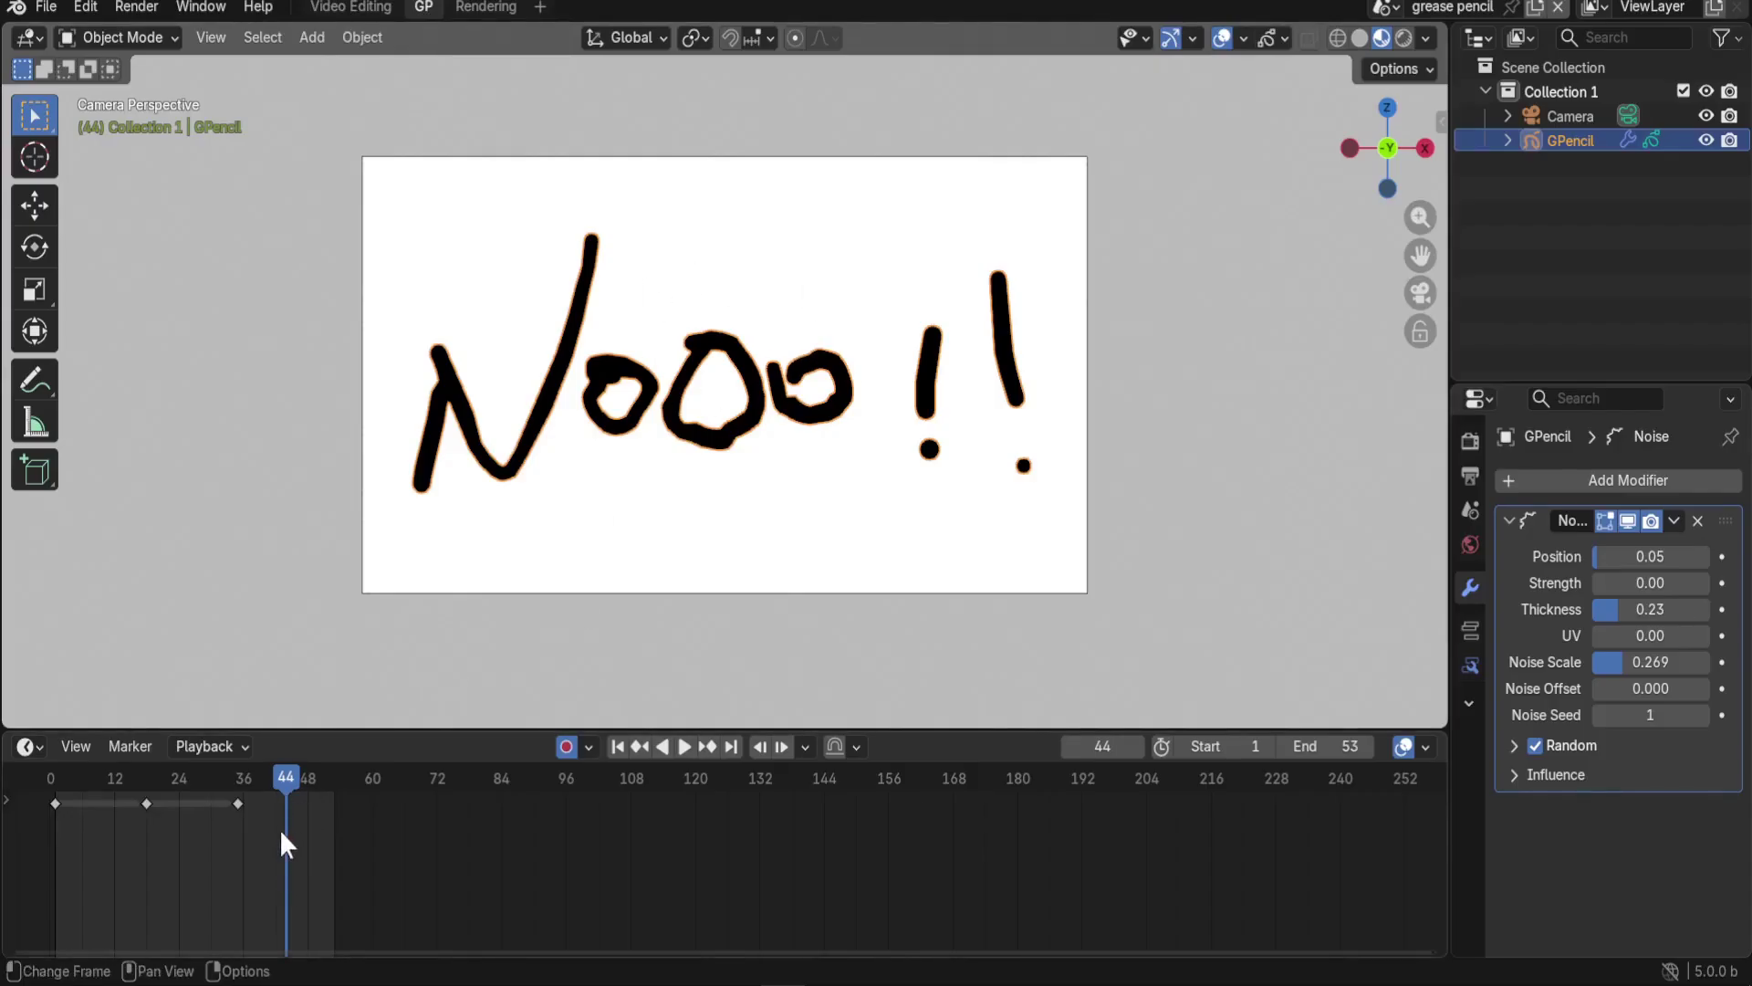
click(360, 7)
drag(551, 539, 726, 526)
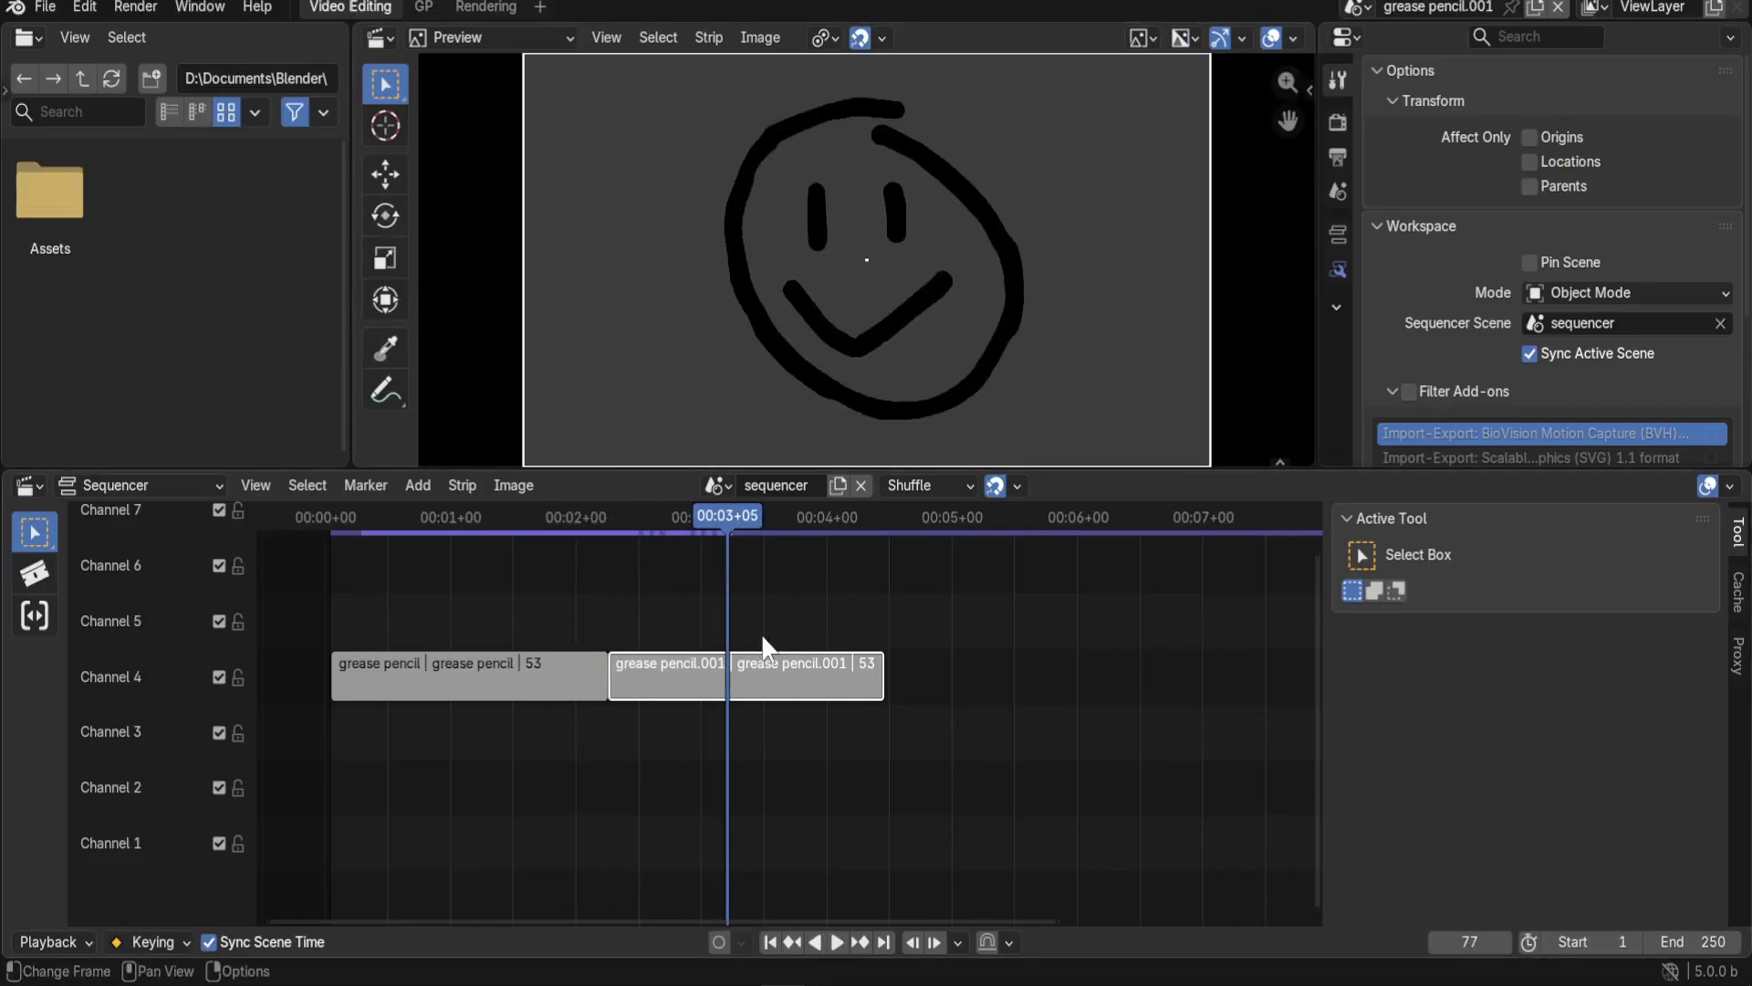
click(425, 5)
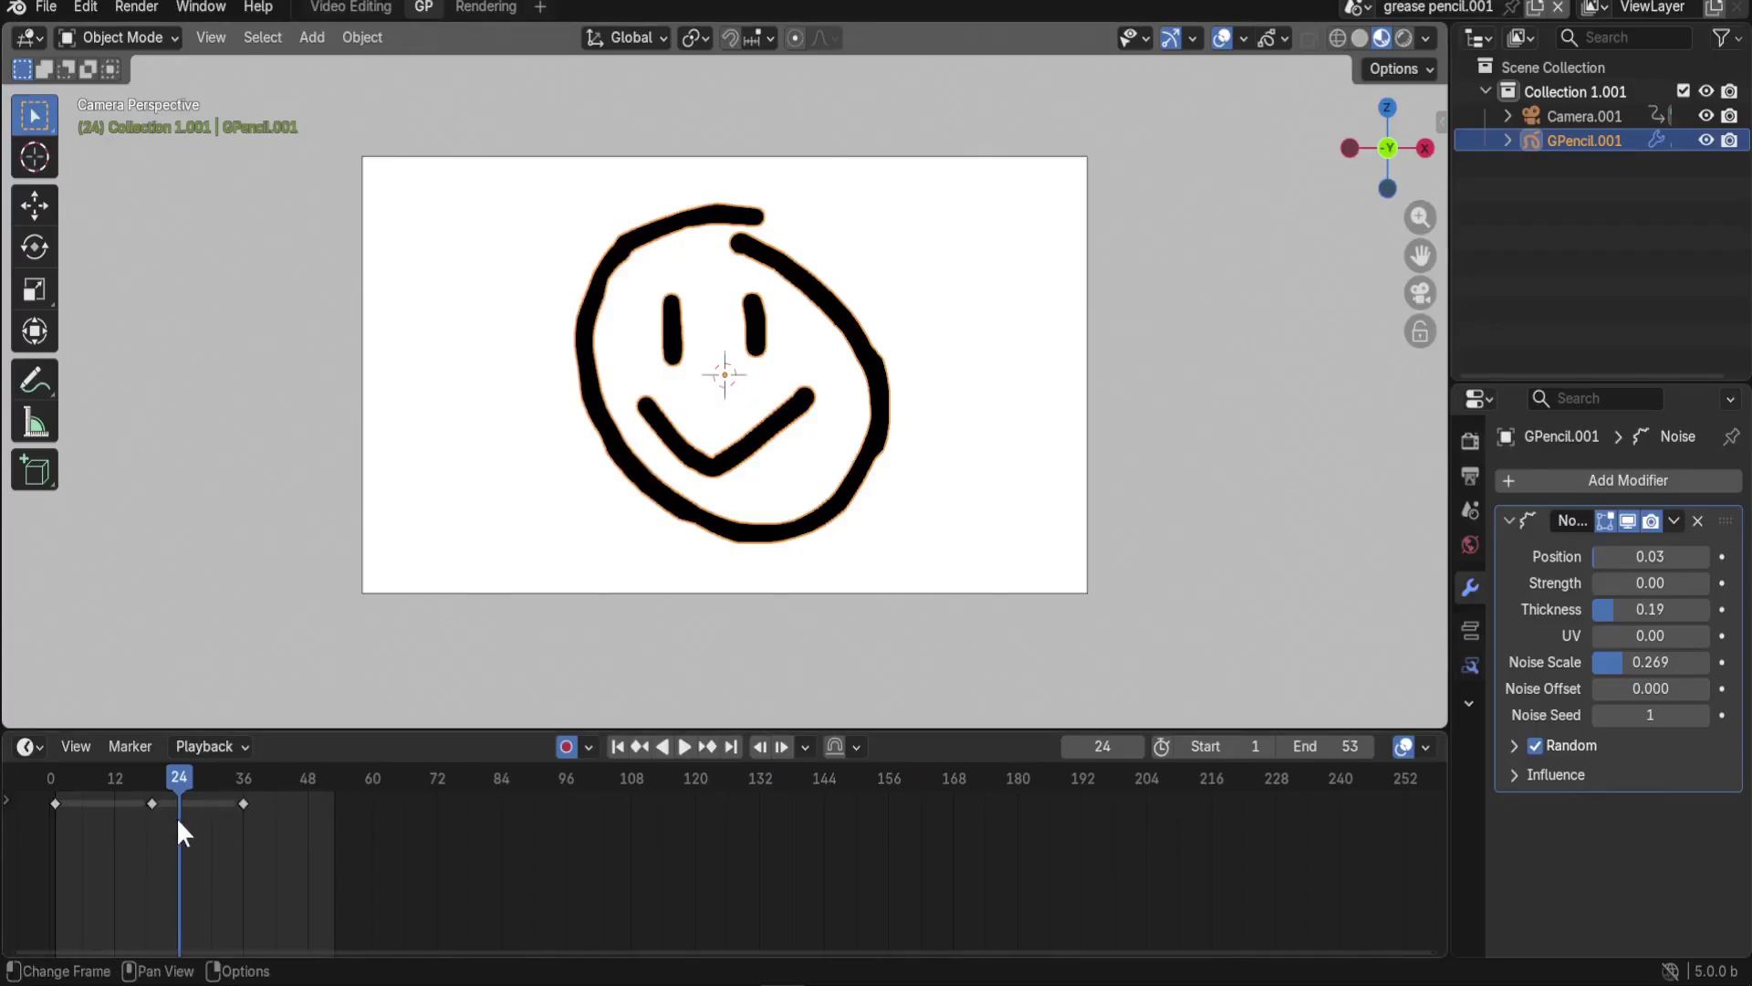
click(351, 7)
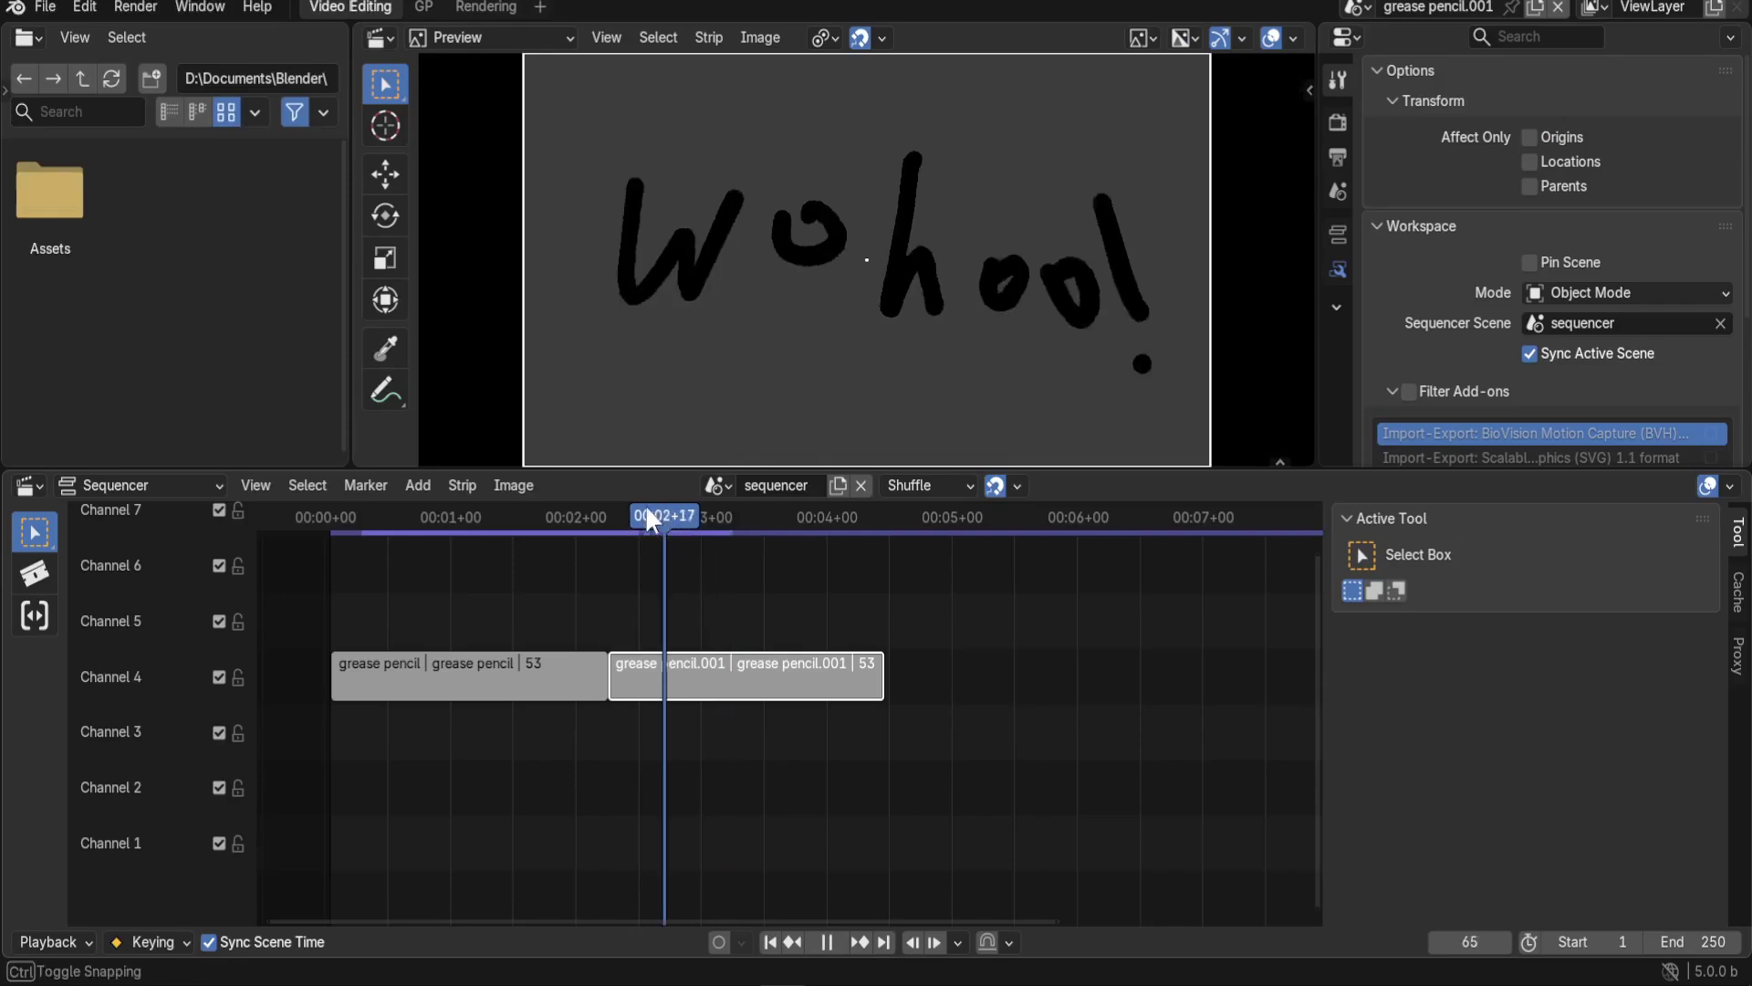
drag(748, 539, 653, 536)
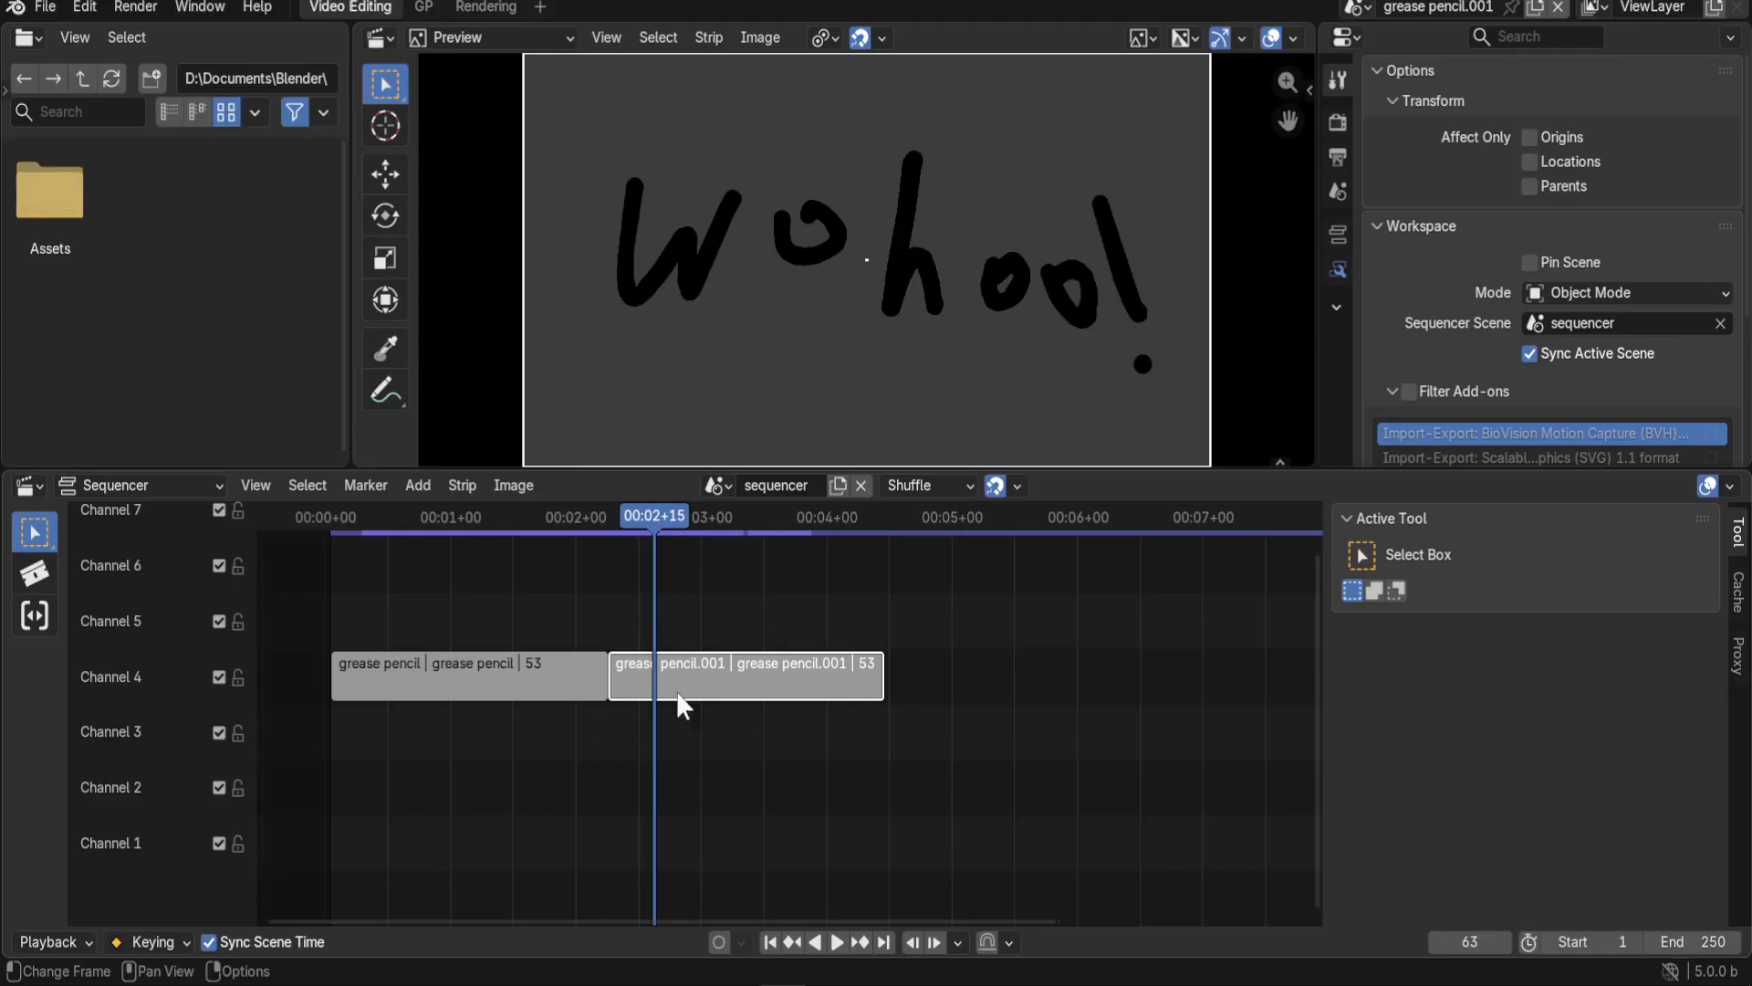
click(425, 7)
key(ctrl+Page_Up)
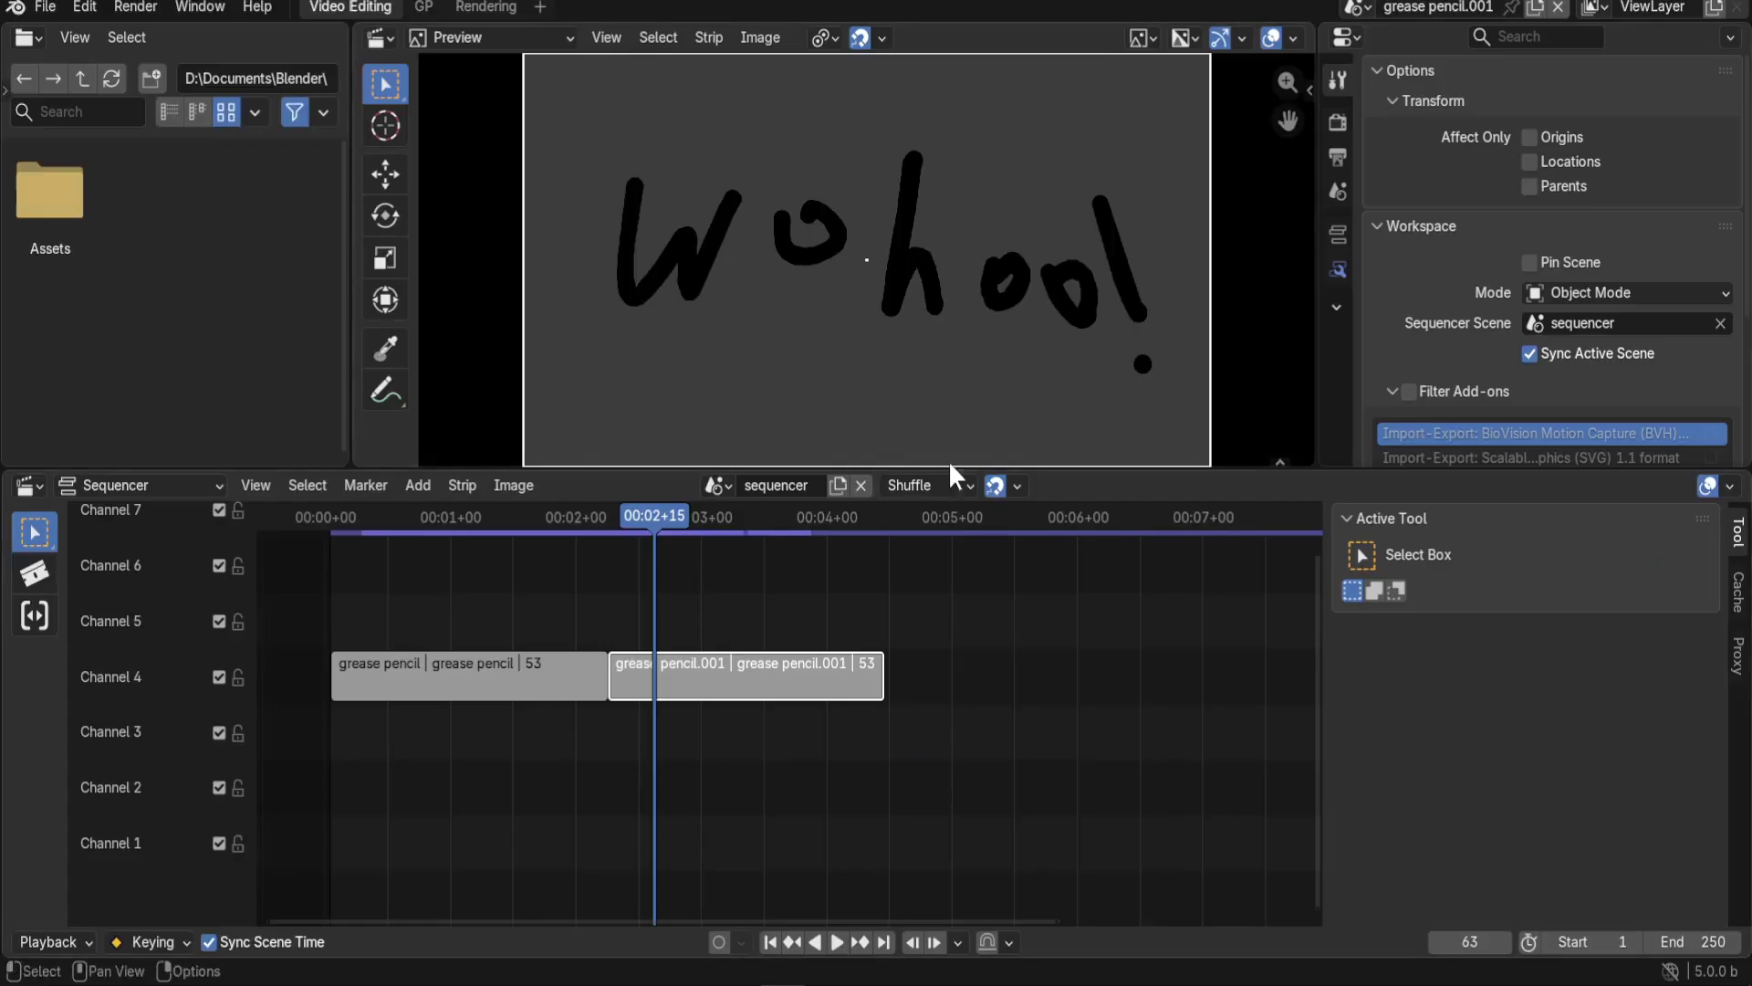
drag(650, 518, 975, 575)
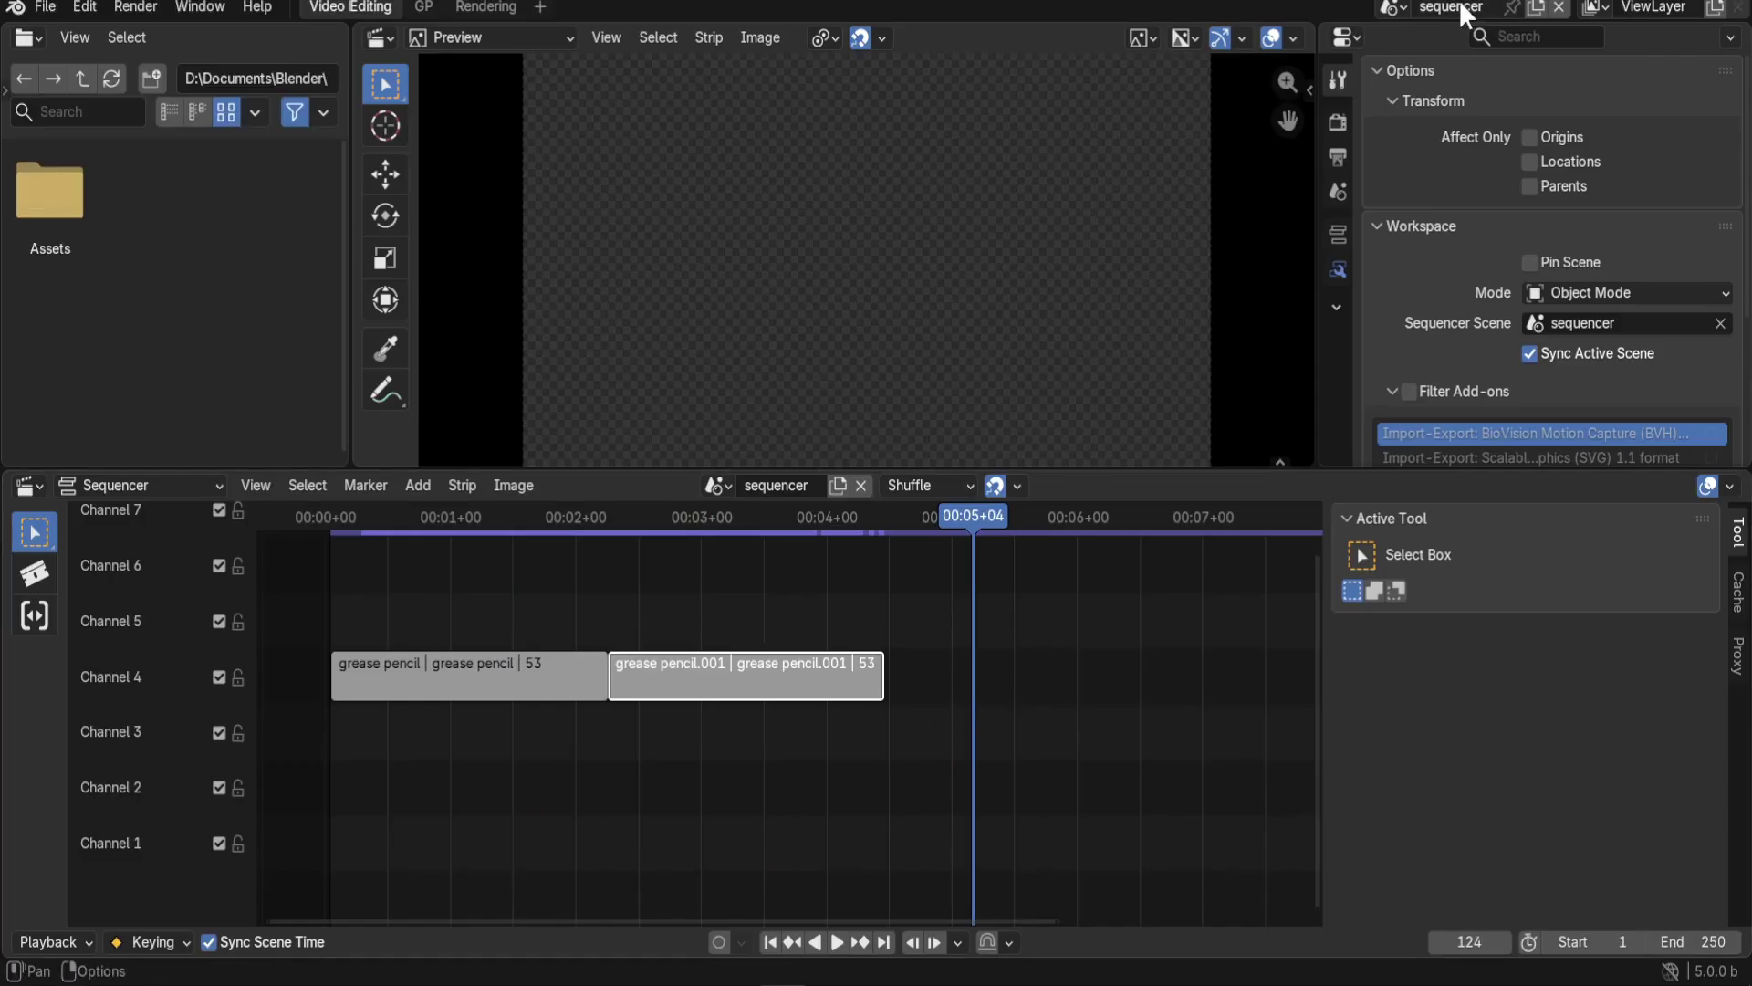
Turn the preview area into a 3D viewport showing the smiley through the scene camera
click(382, 38)
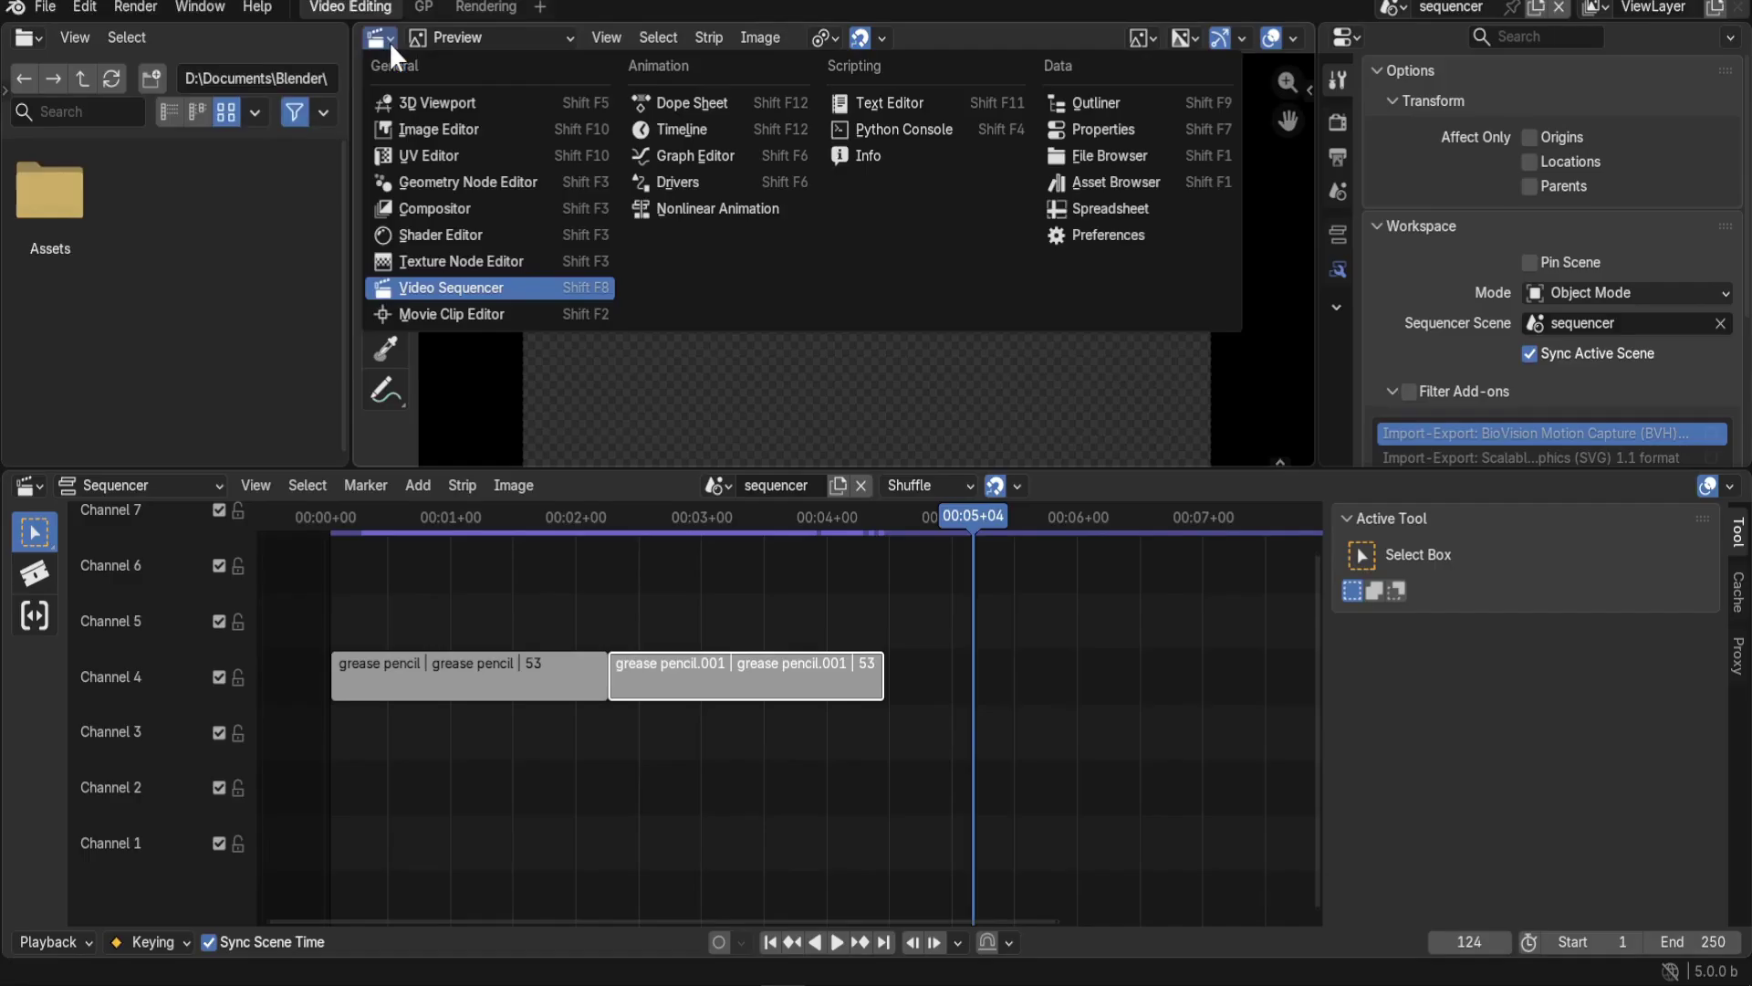
click(429, 112)
drag(979, 521, 704, 535)
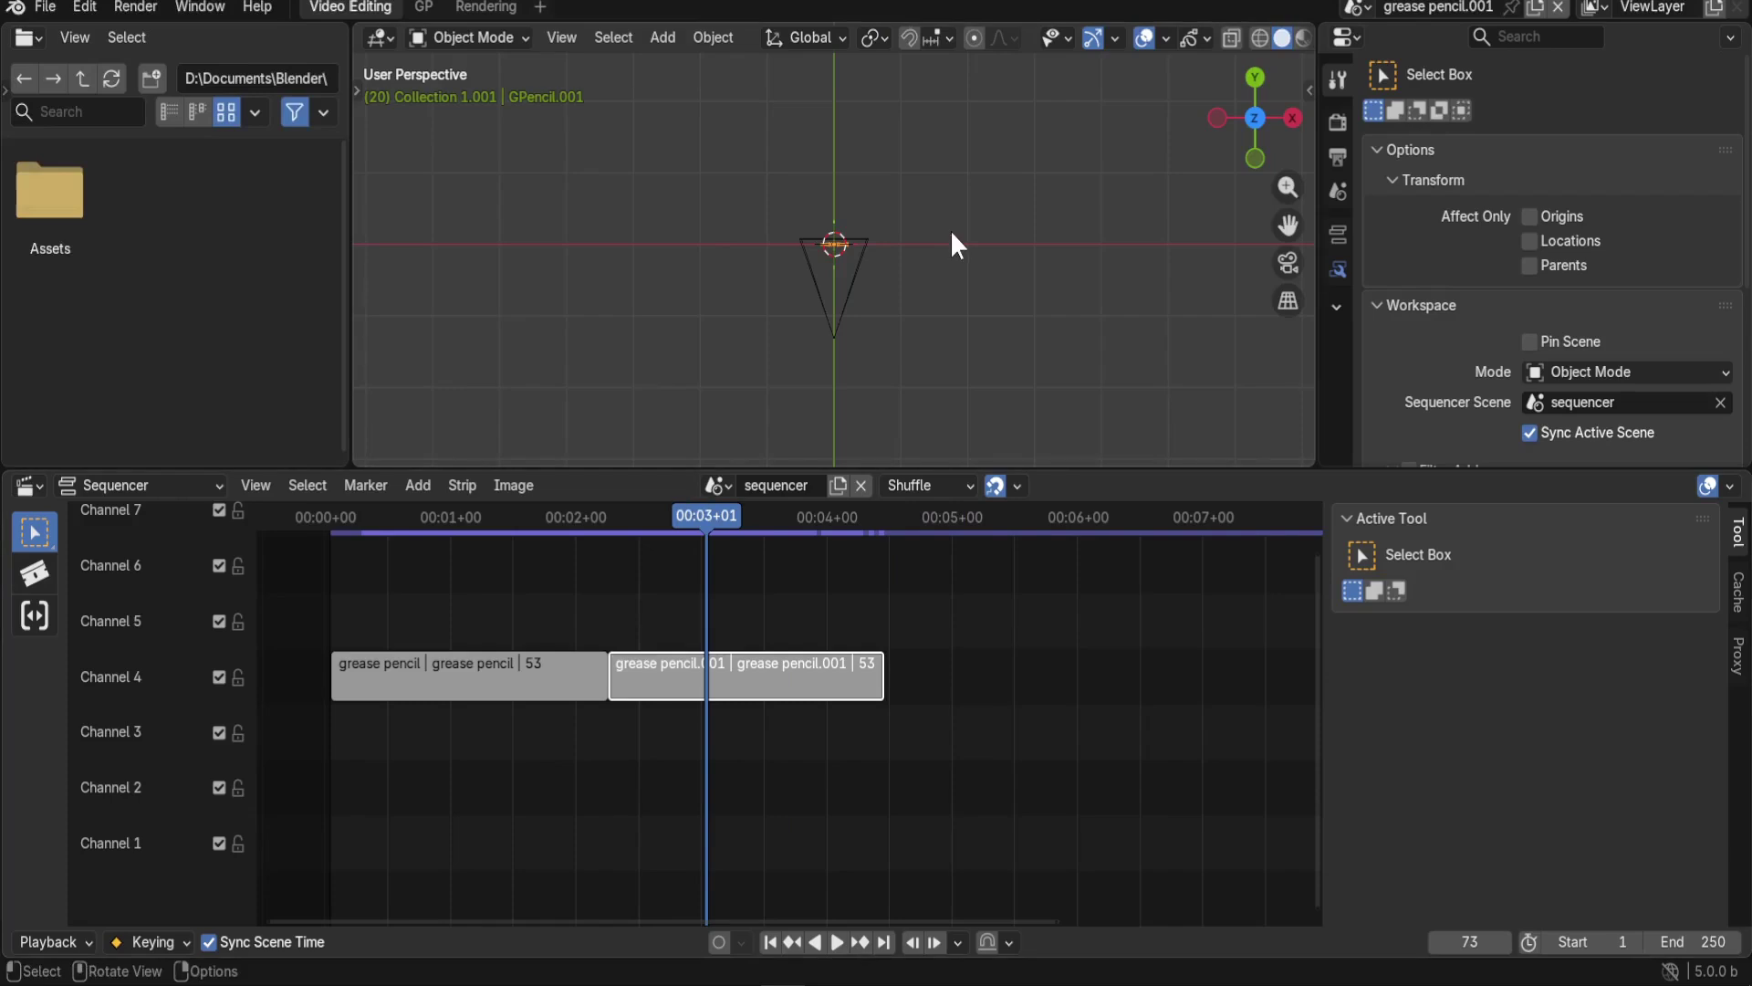
key(KP_0)
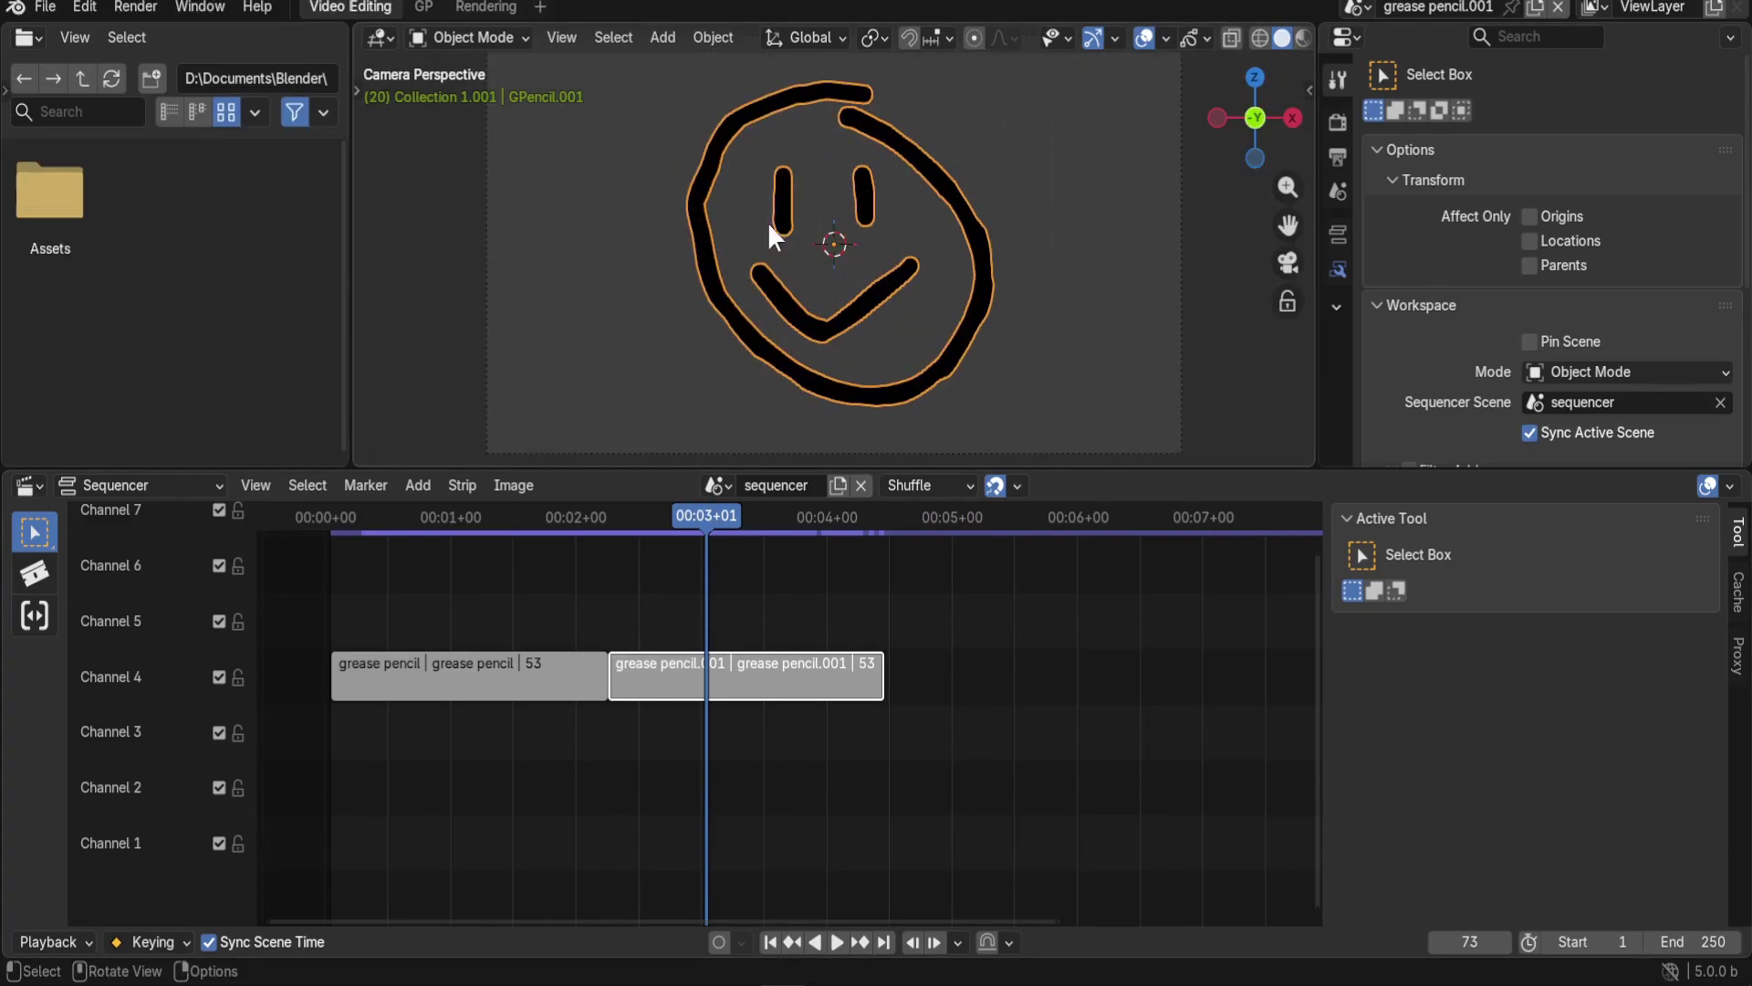
drag(704, 520, 743, 534)
Enter Edit Mode and select all of the smiley's stroke points
key(Tab)
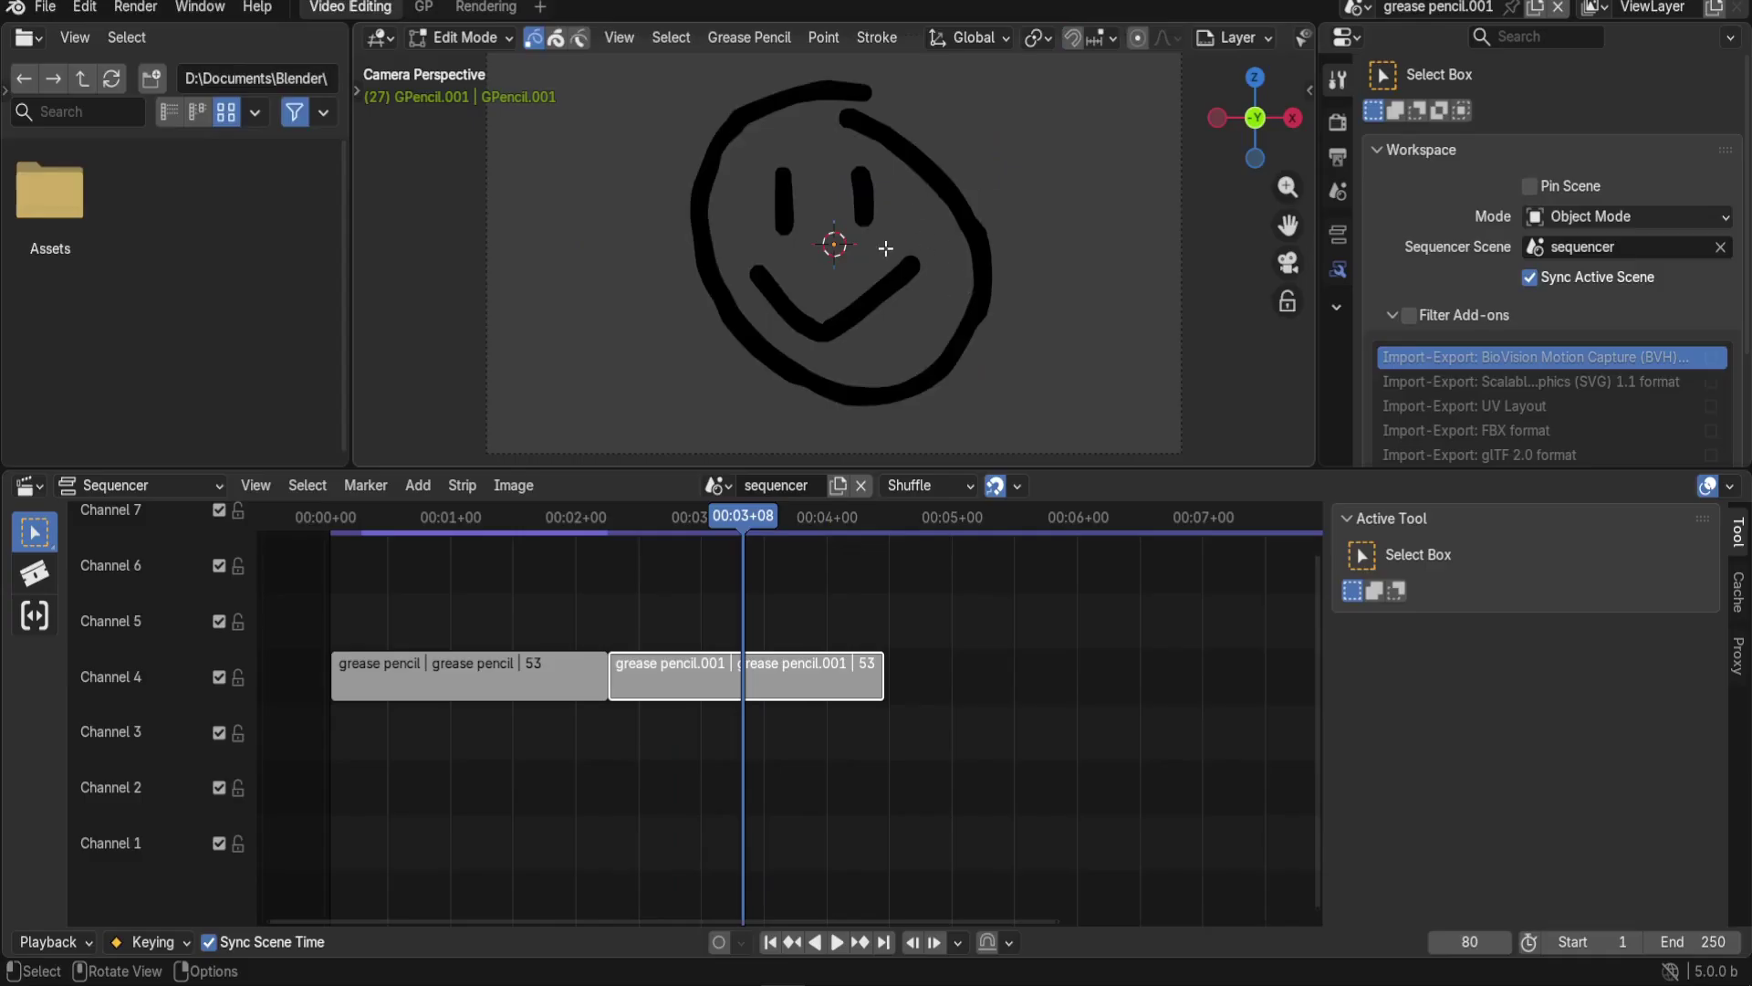
key(a)
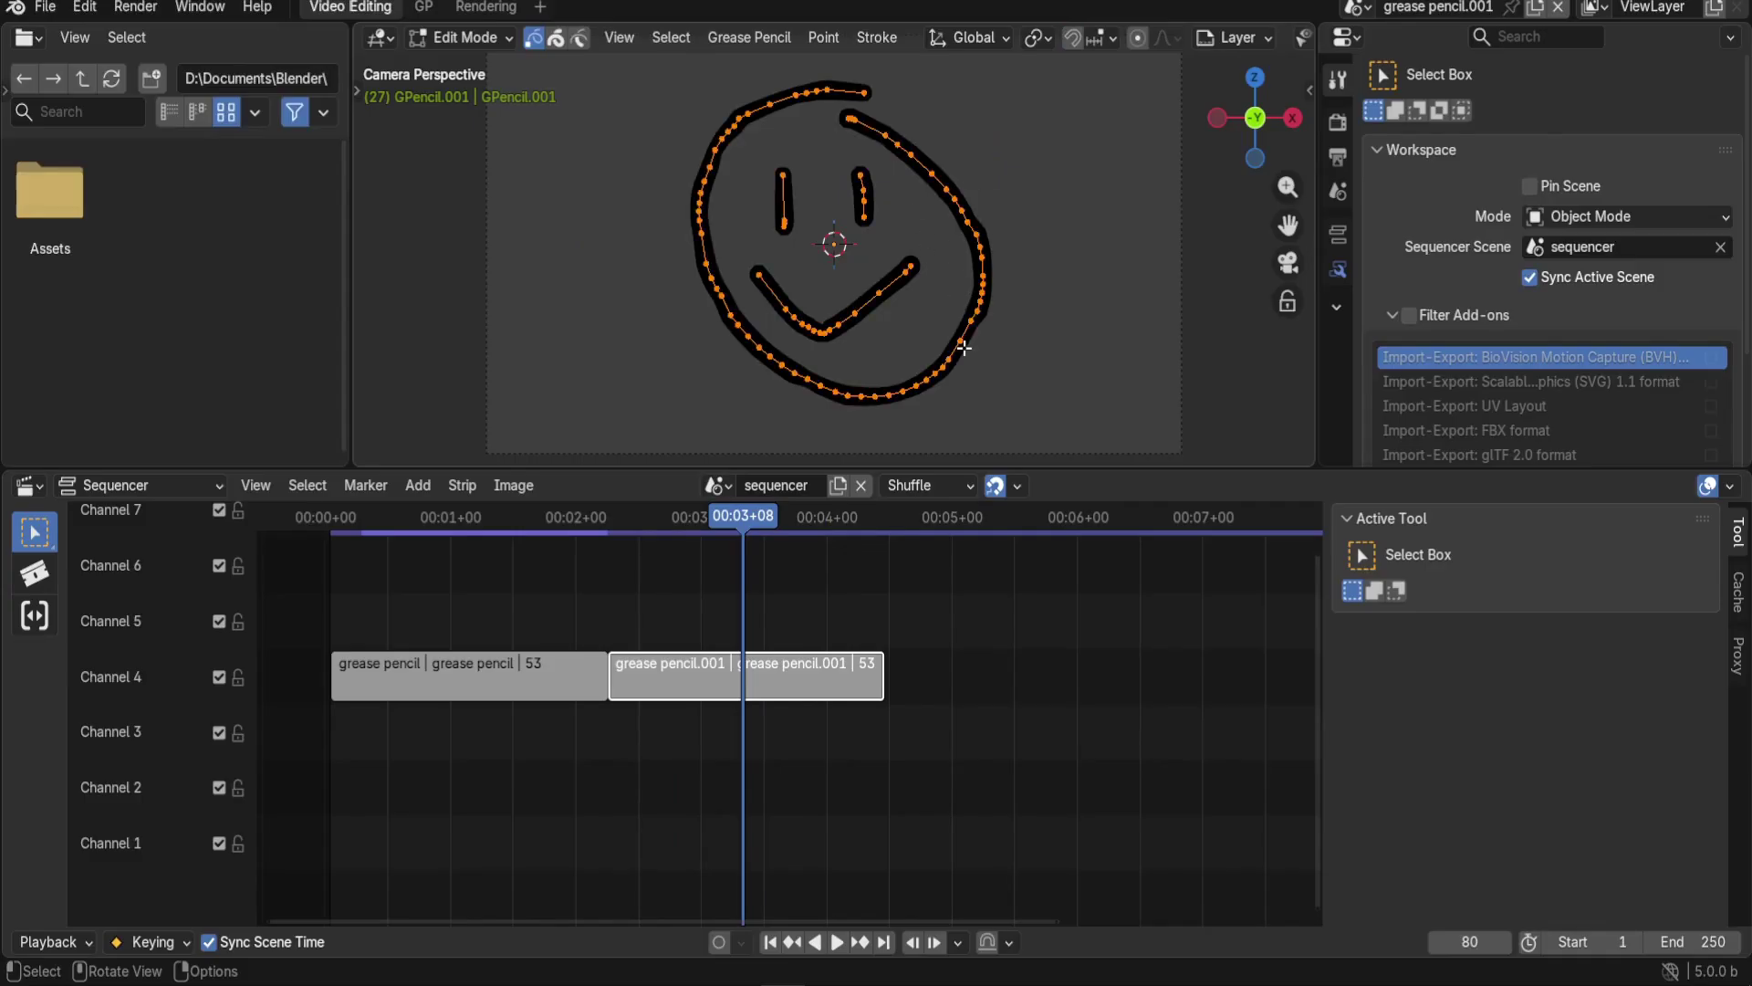
key(g)
key(Escape)
Switch to Draw Mode and draw two short motion lines on each side of the face
key(ctrl+Tab)
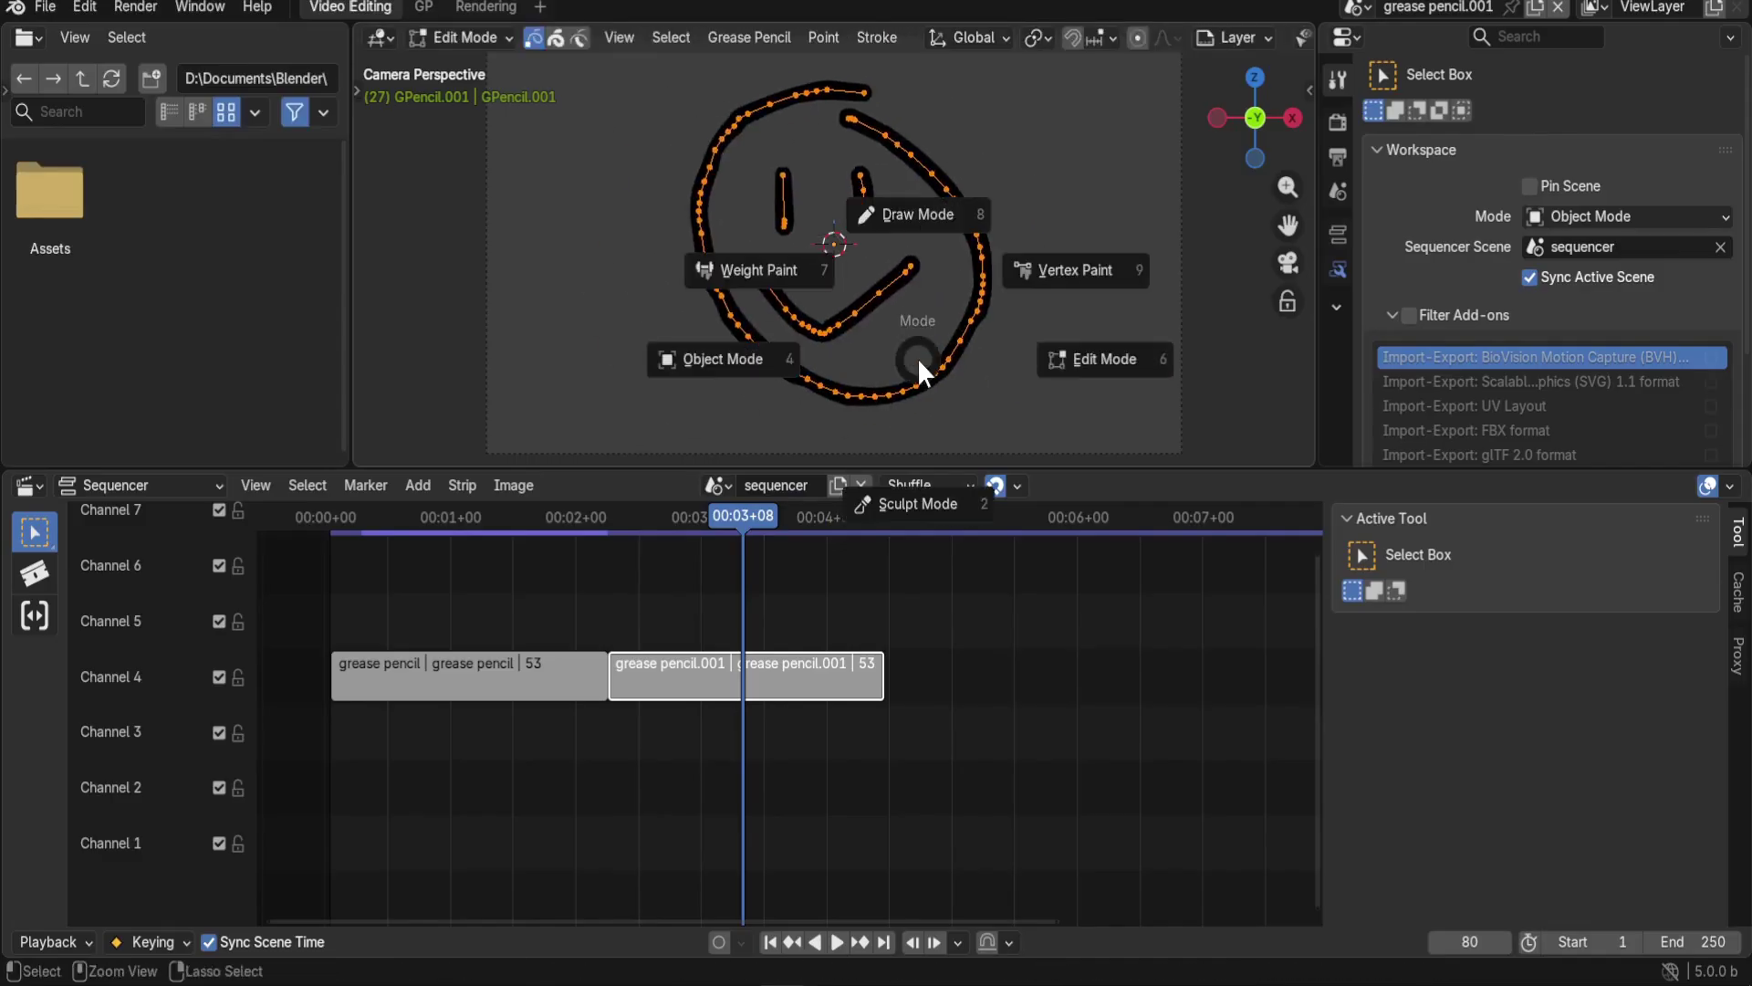
click(917, 242)
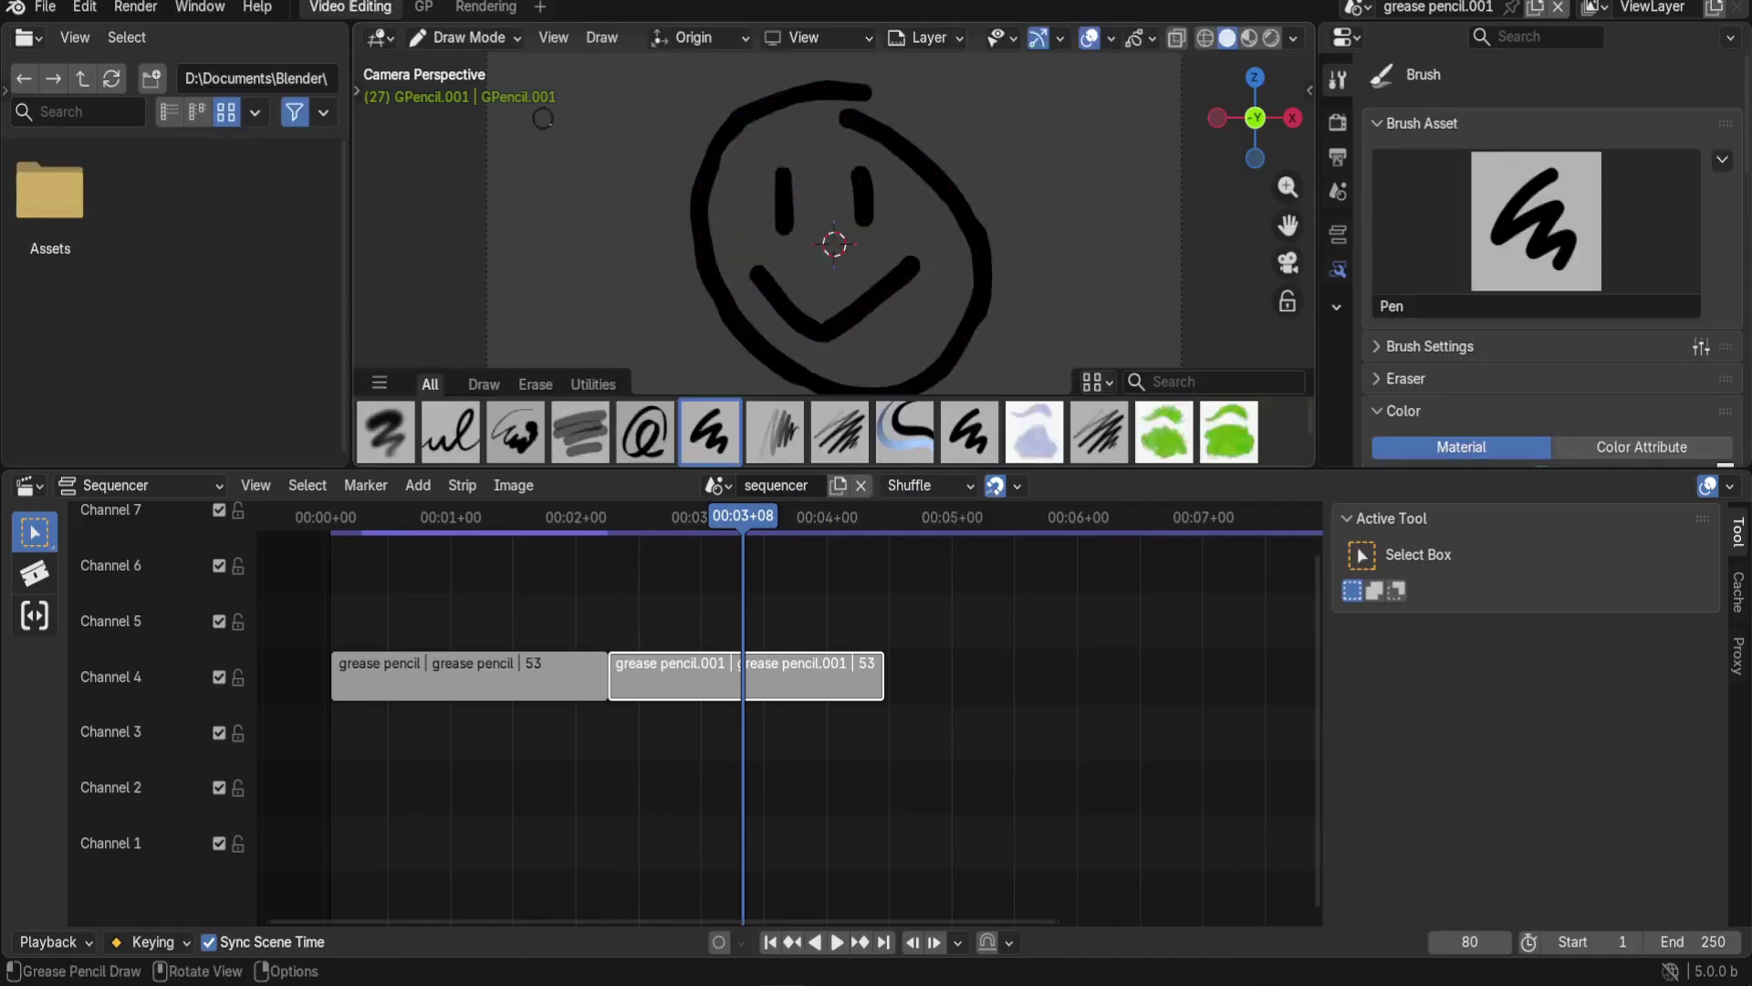
drag(654, 193, 532, 136)
drag(628, 237, 554, 247)
drag(1042, 177, 1136, 146)
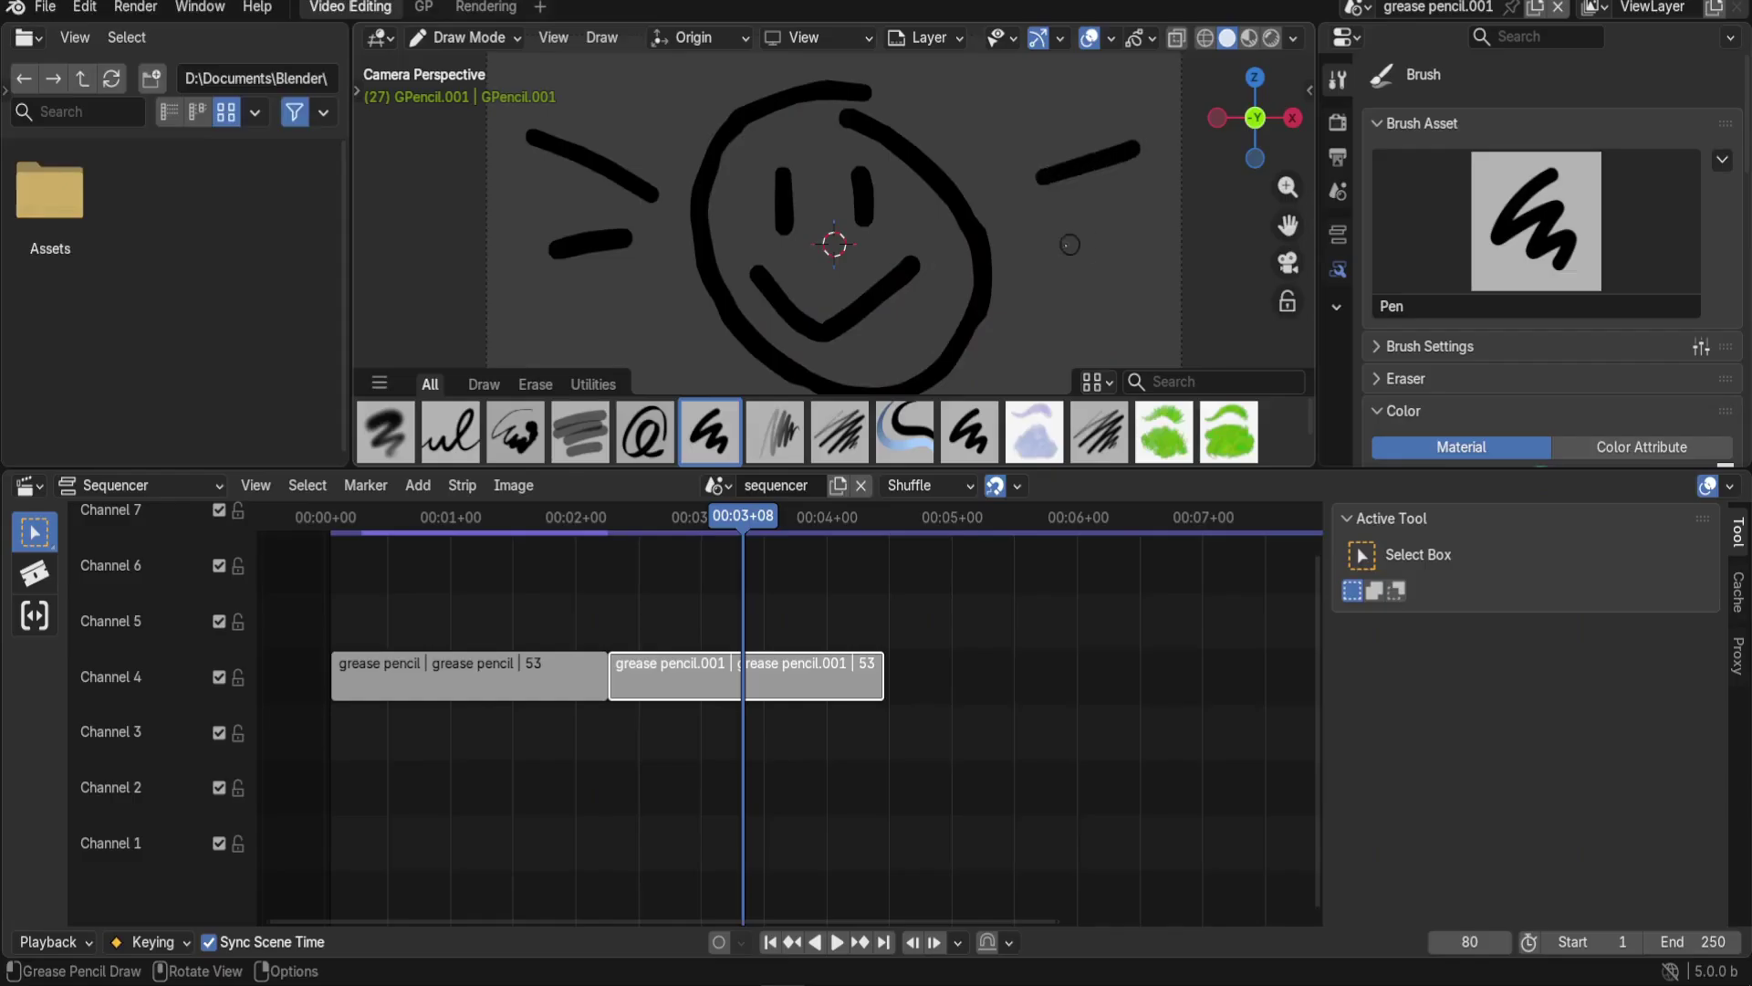
drag(1061, 243, 1149, 253)
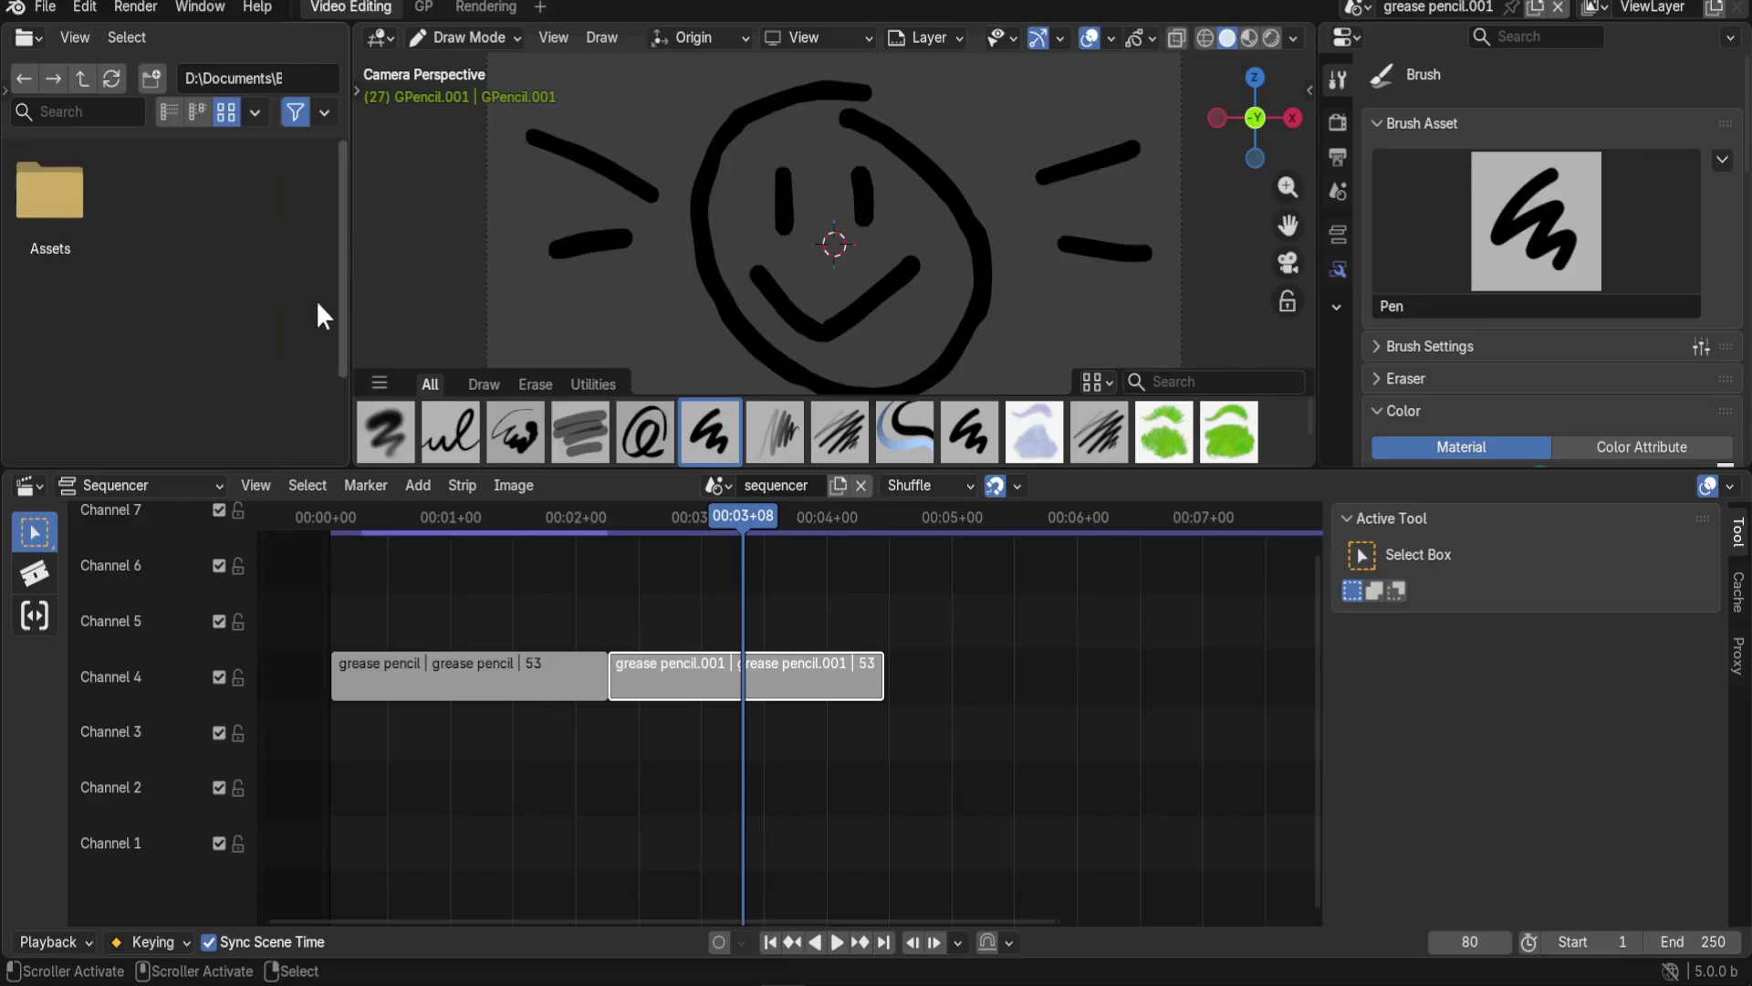
Turn the file area into an Outliner in Scenes mode and select grease pencil.001
click(36, 37)
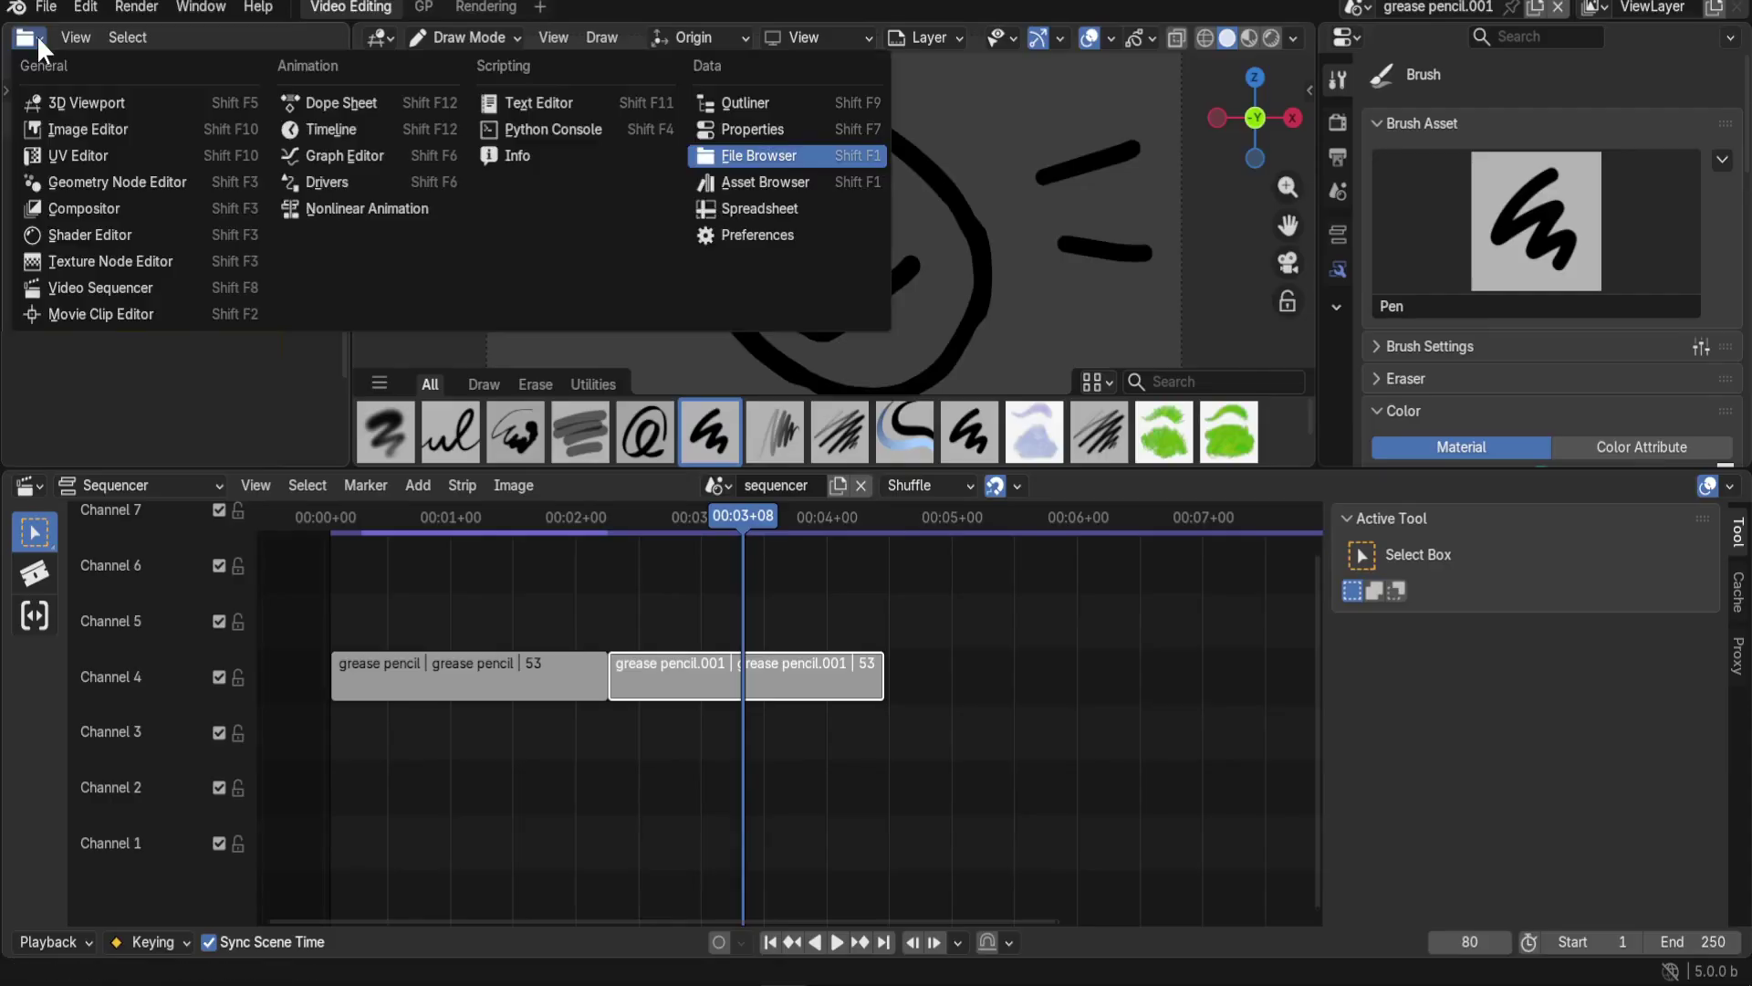
click(764, 102)
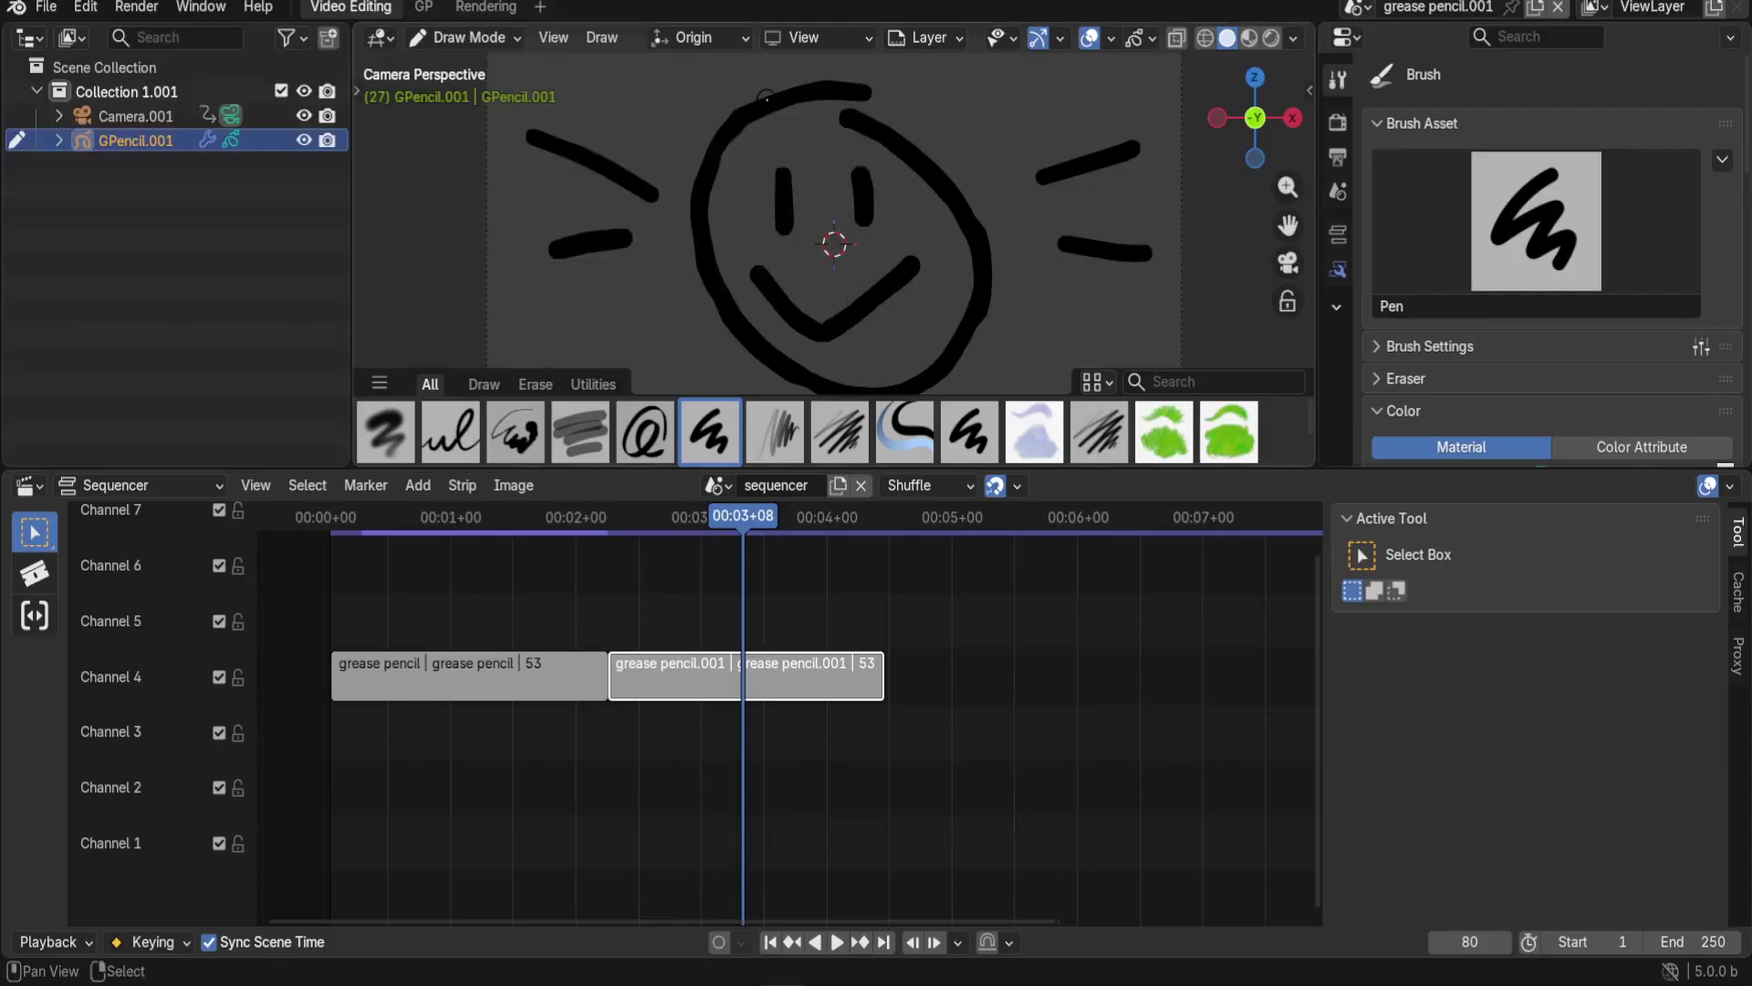
click(79, 41)
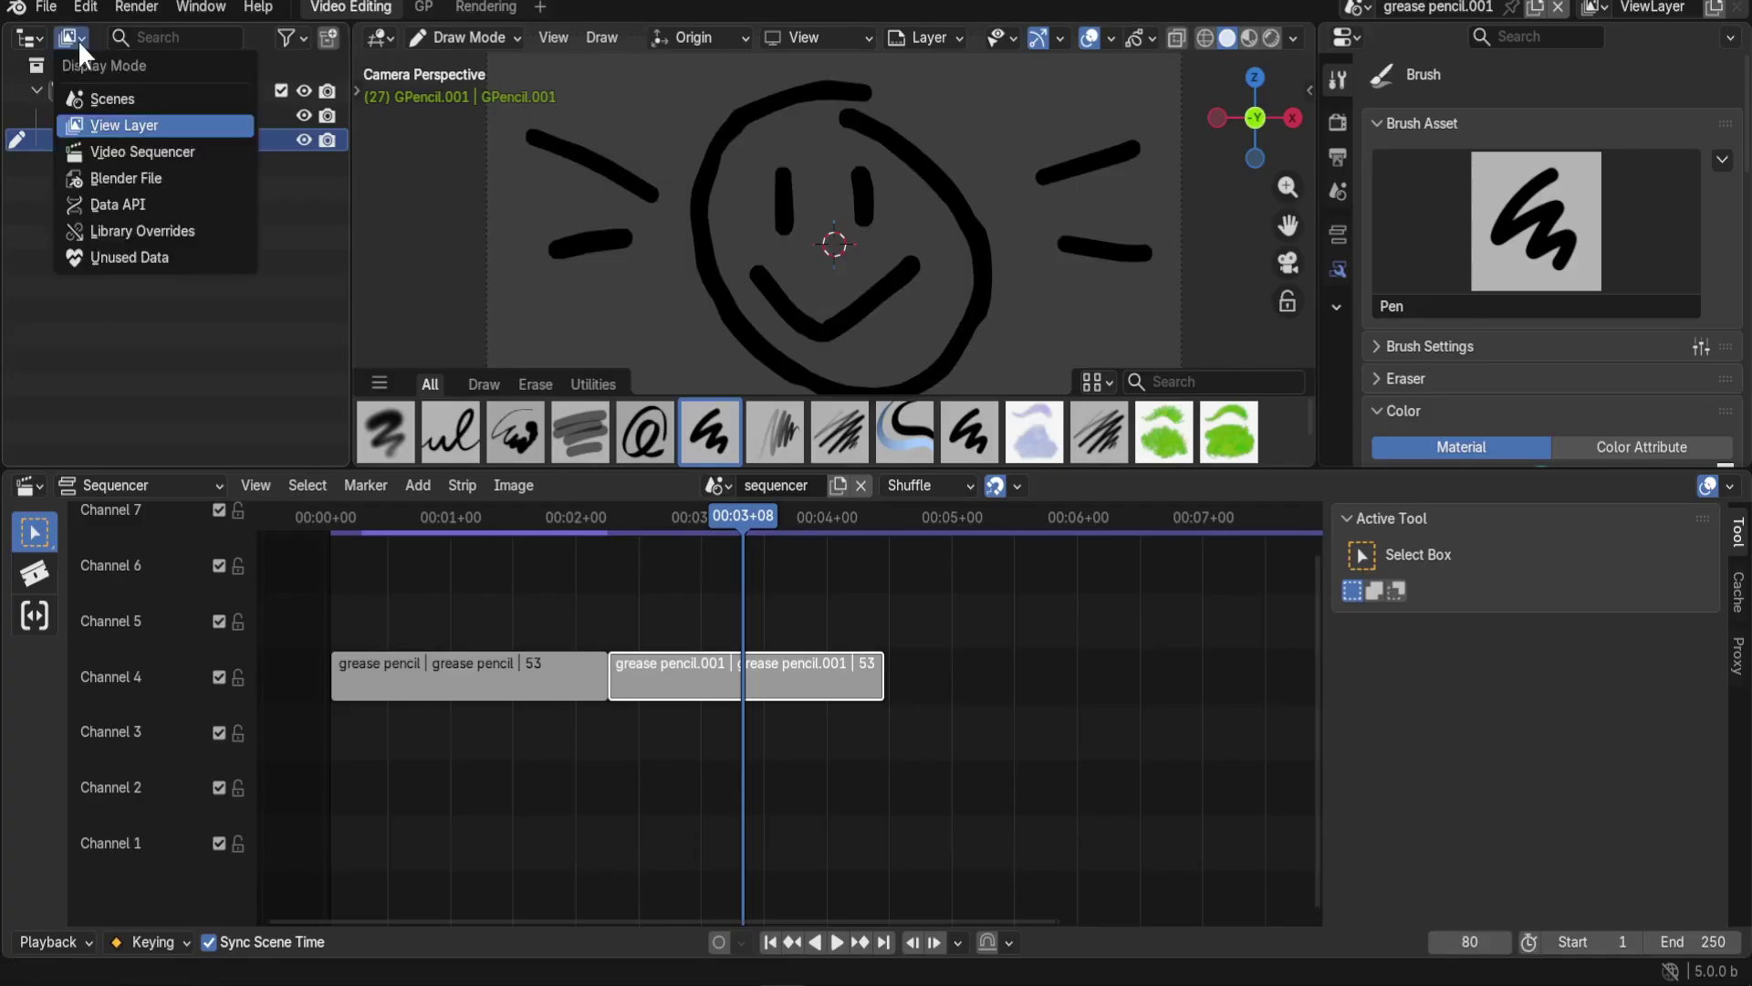
click(111, 100)
click(130, 189)
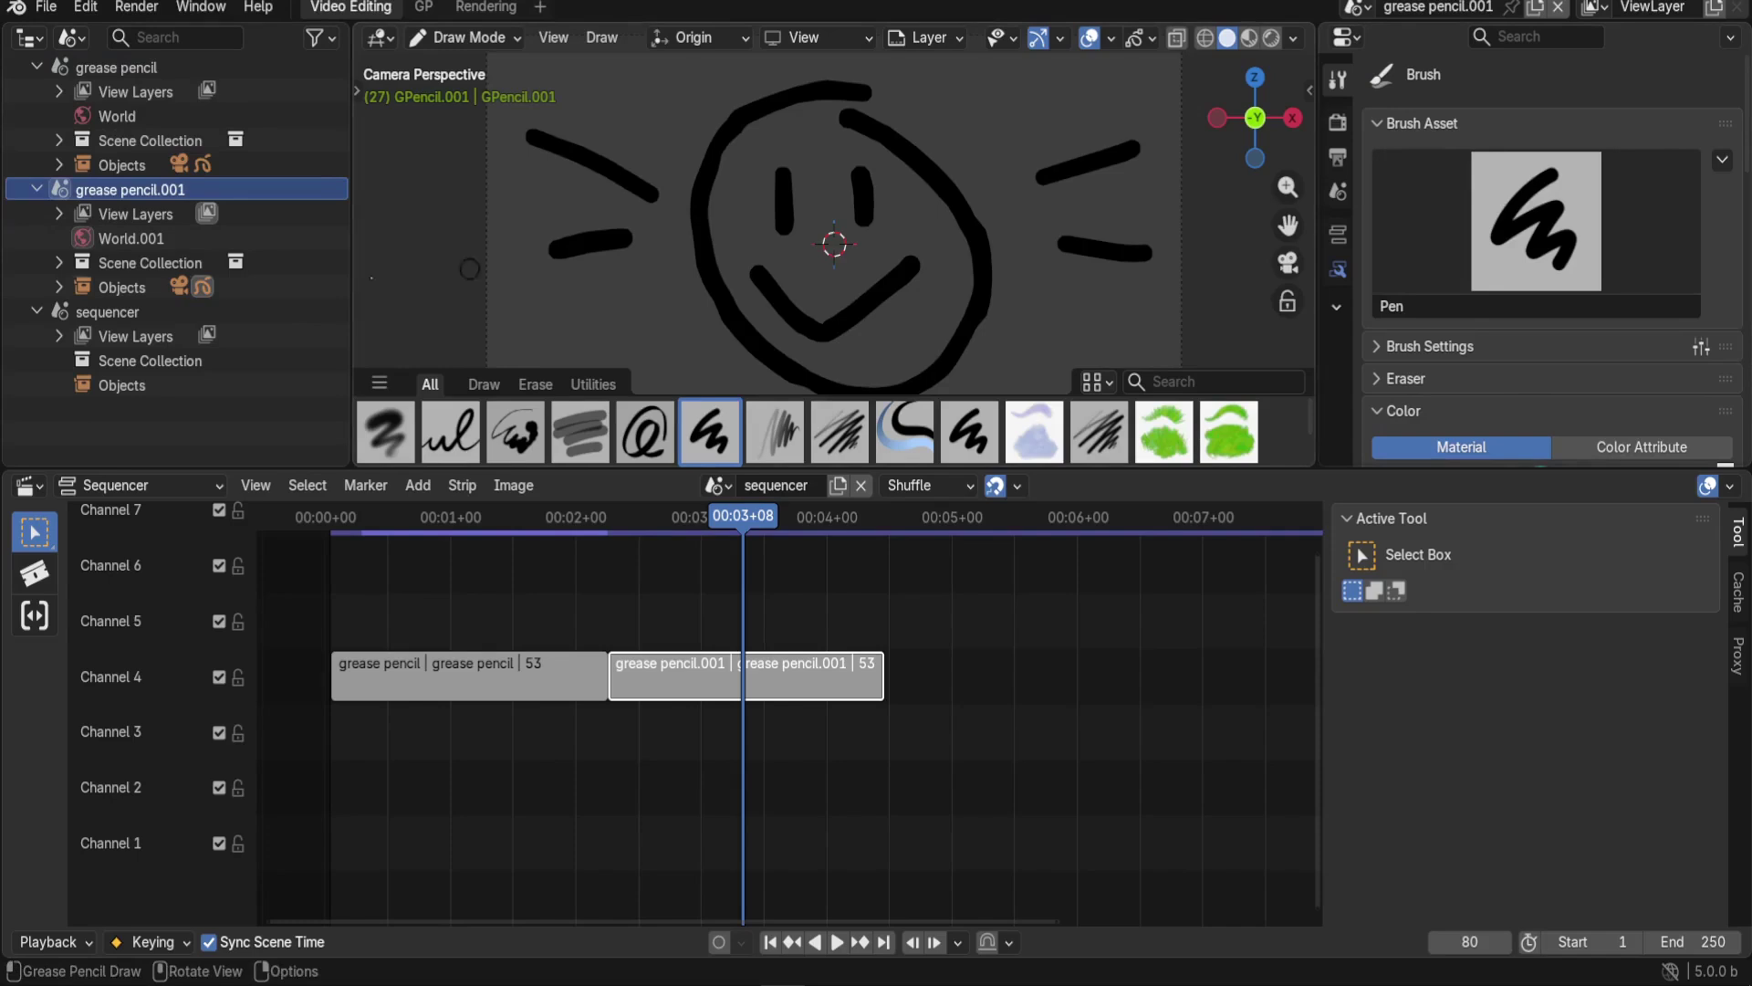
List the sequencer's strips, select the grease pencil strips, then return to Scenes display
click(79, 37)
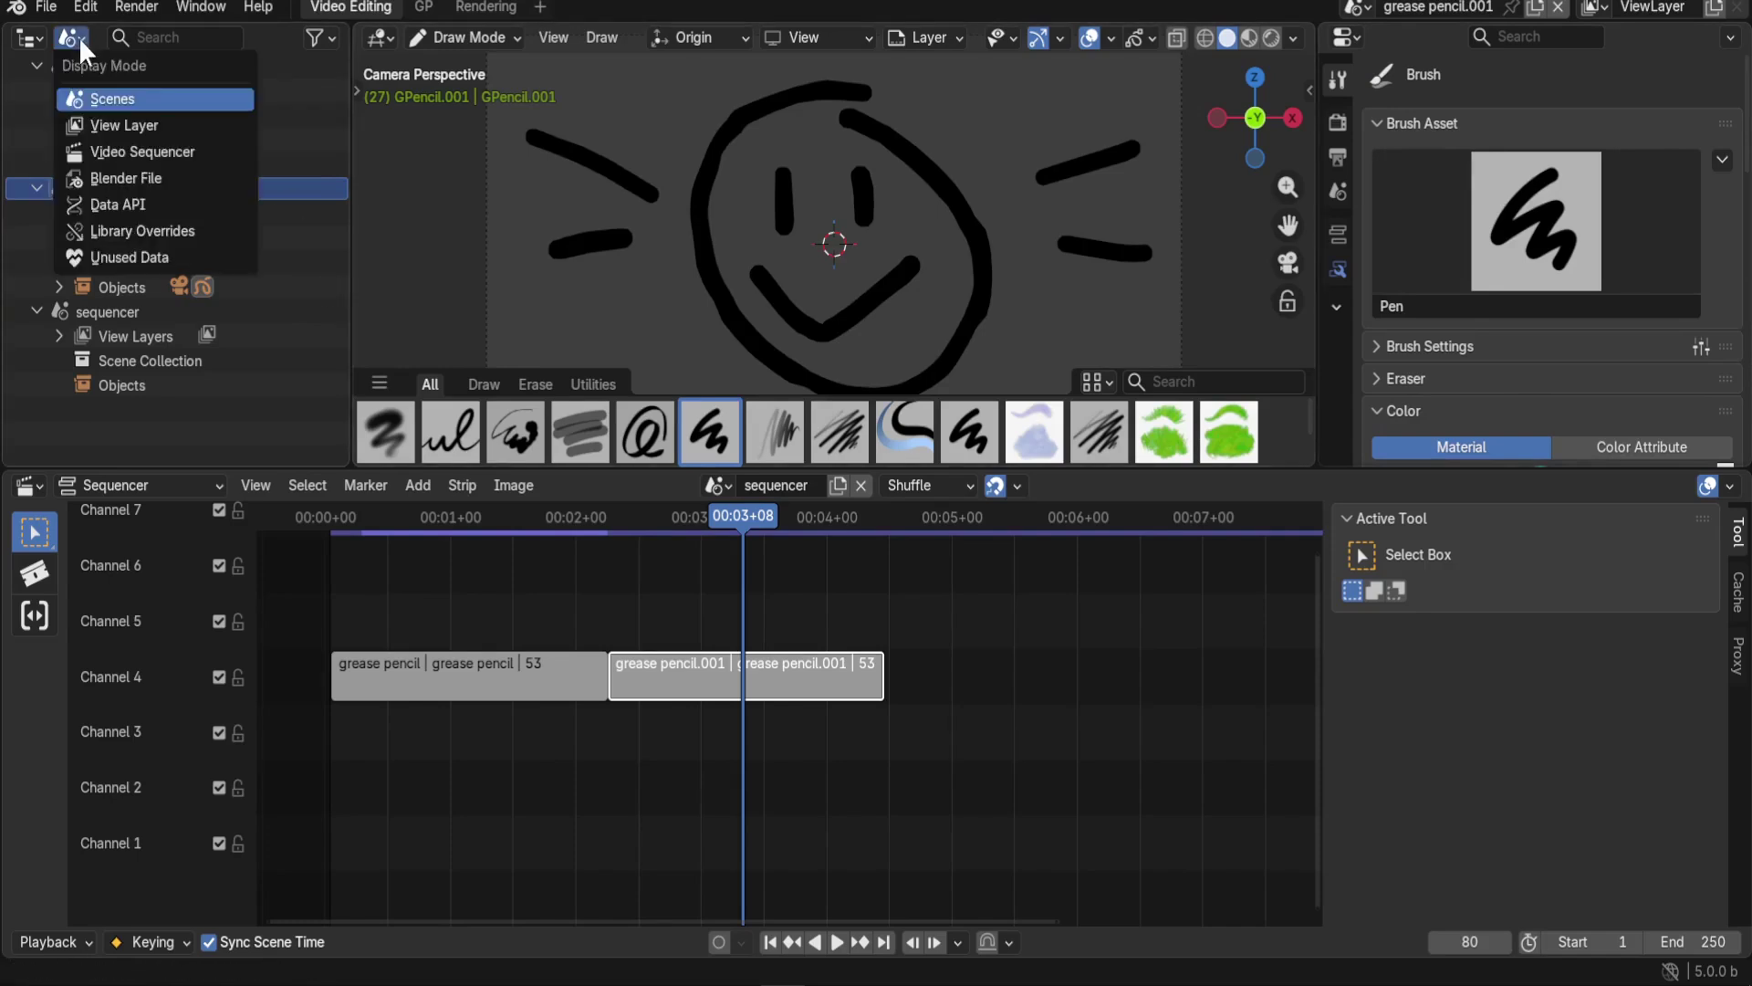
click(152, 155)
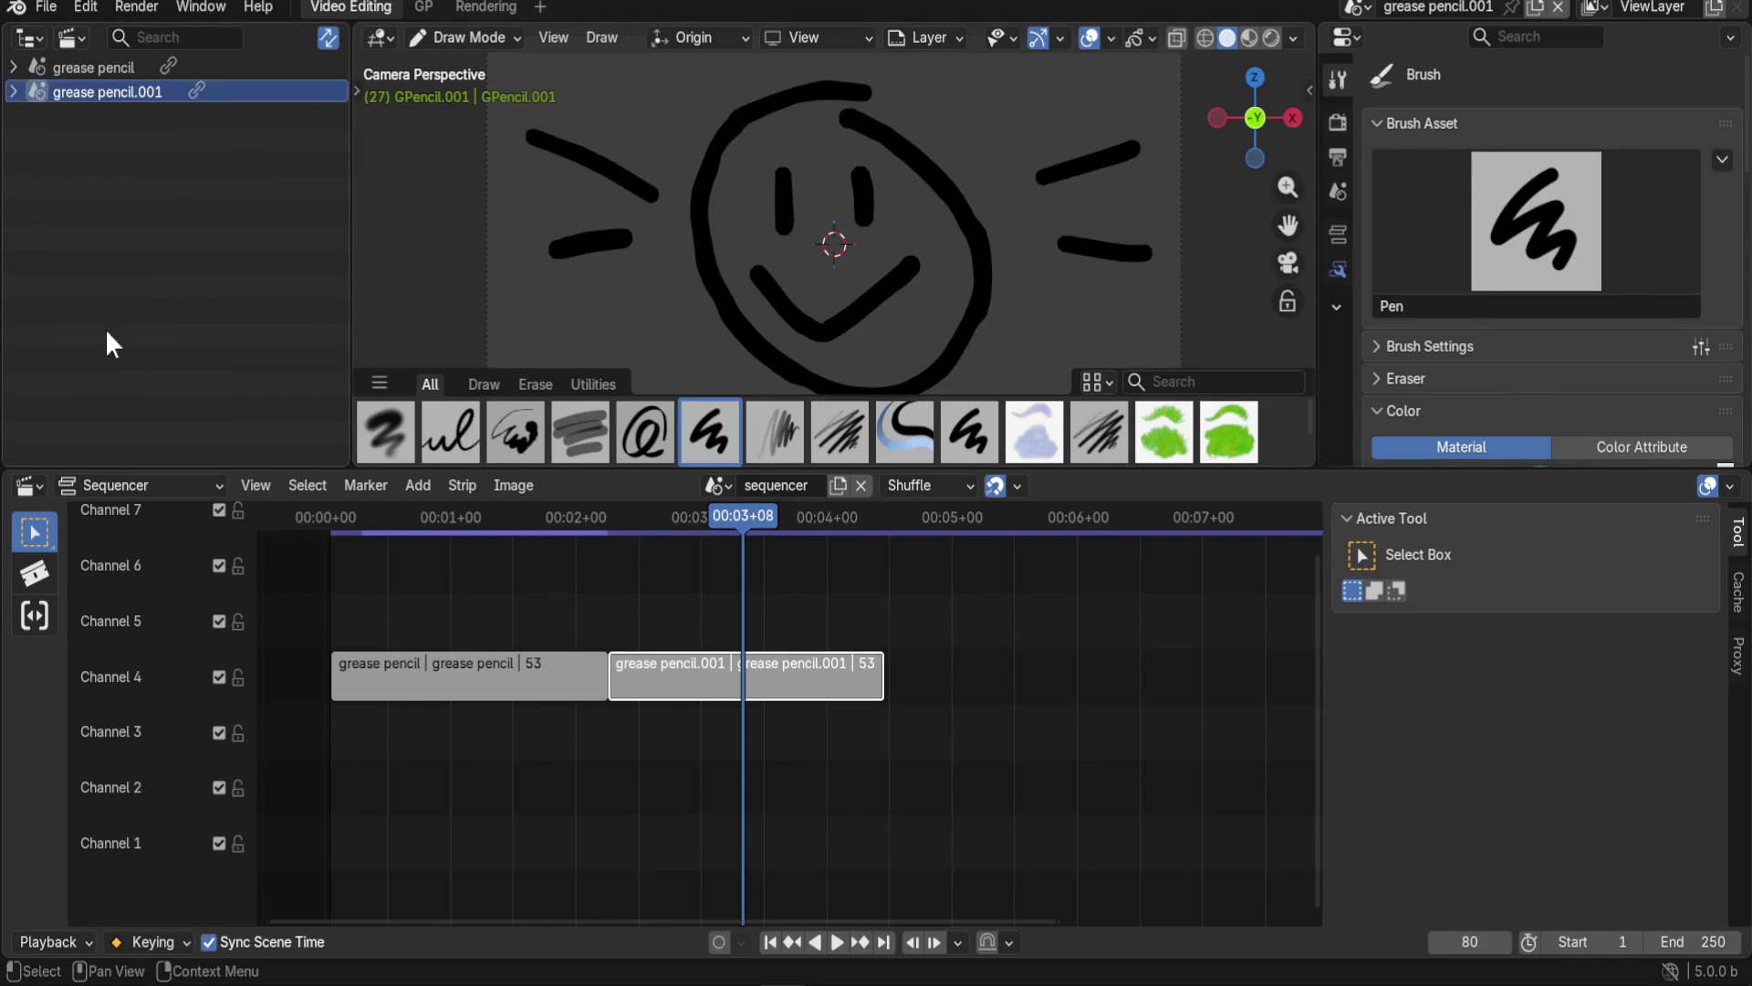
click(128, 70)
click(116, 91)
click(118, 73)
click(119, 91)
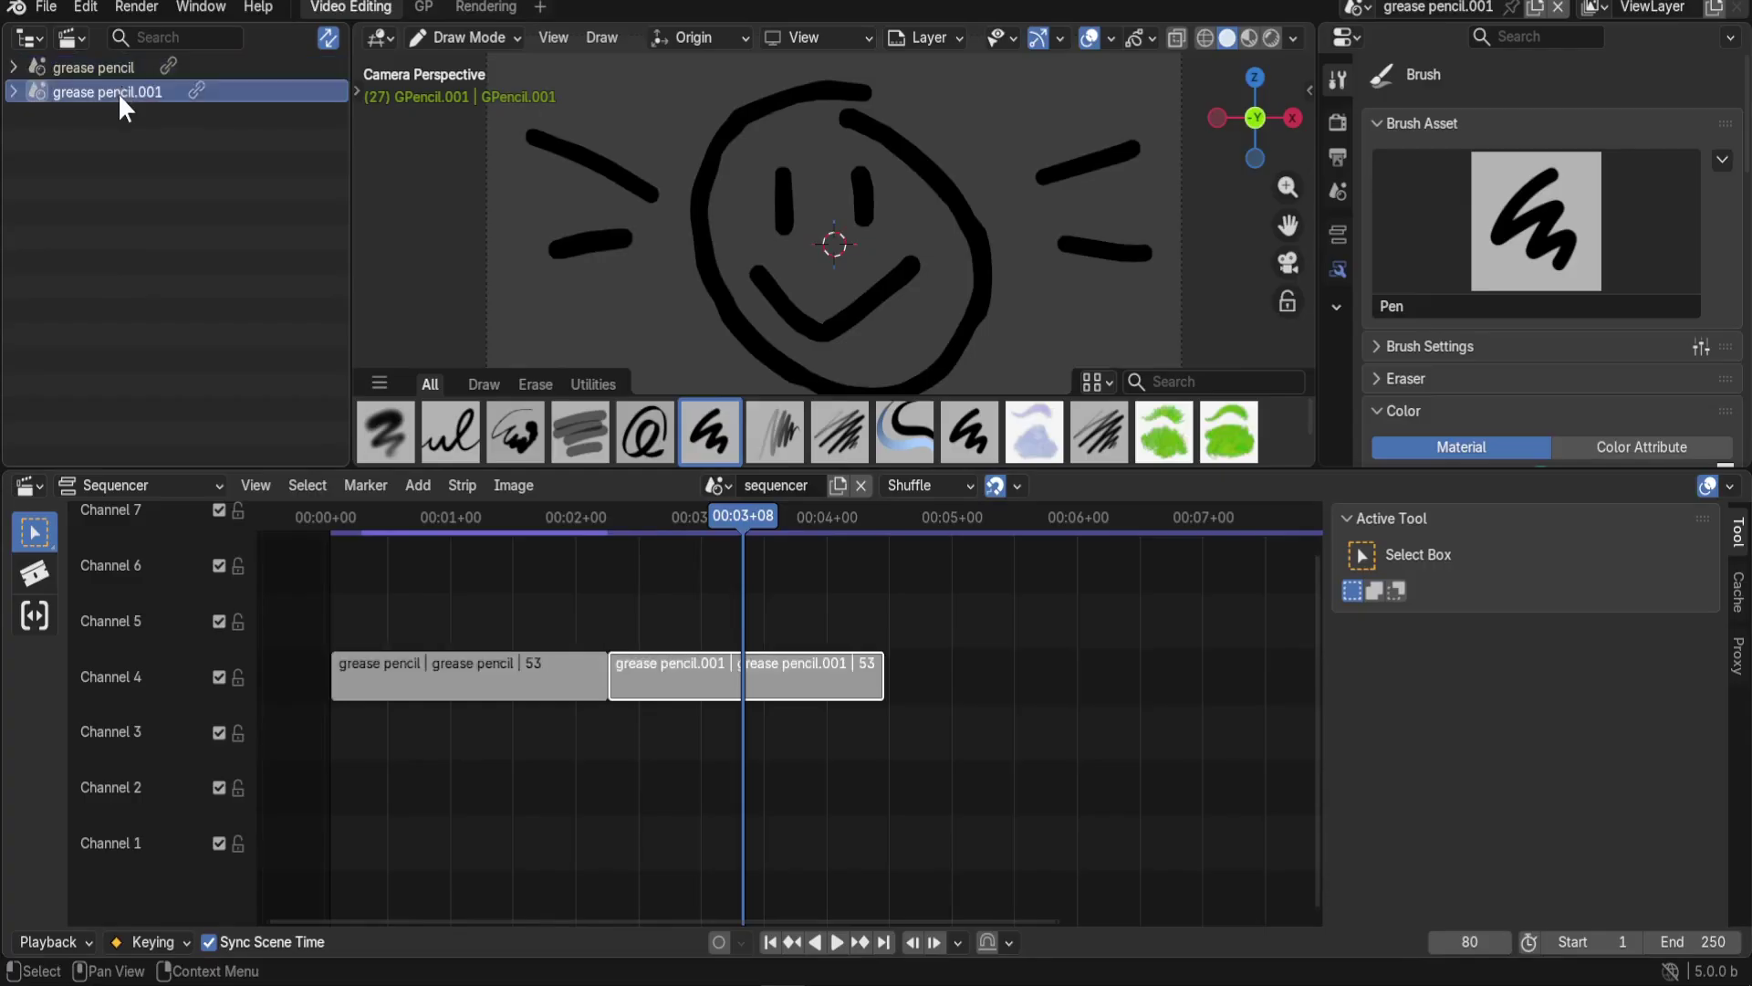
click(73, 37)
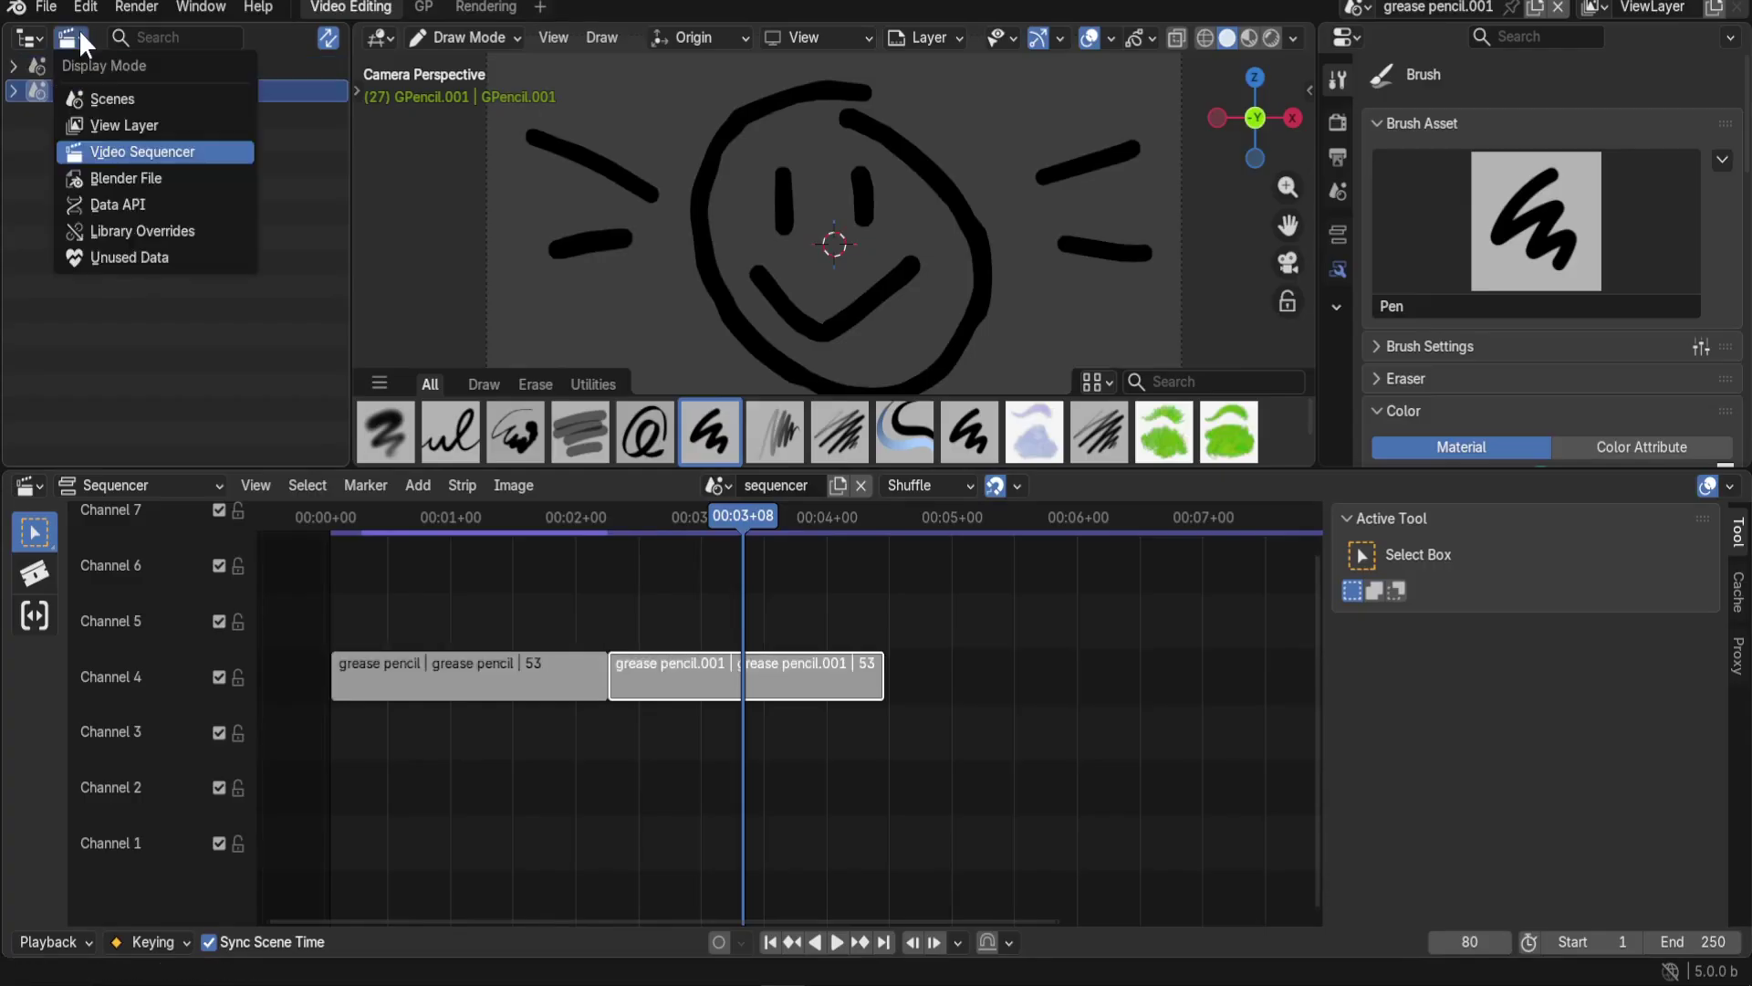
click(119, 100)
Replace the 3D view with an enlarged Sequencer Preview of the smiley
click(379, 37)
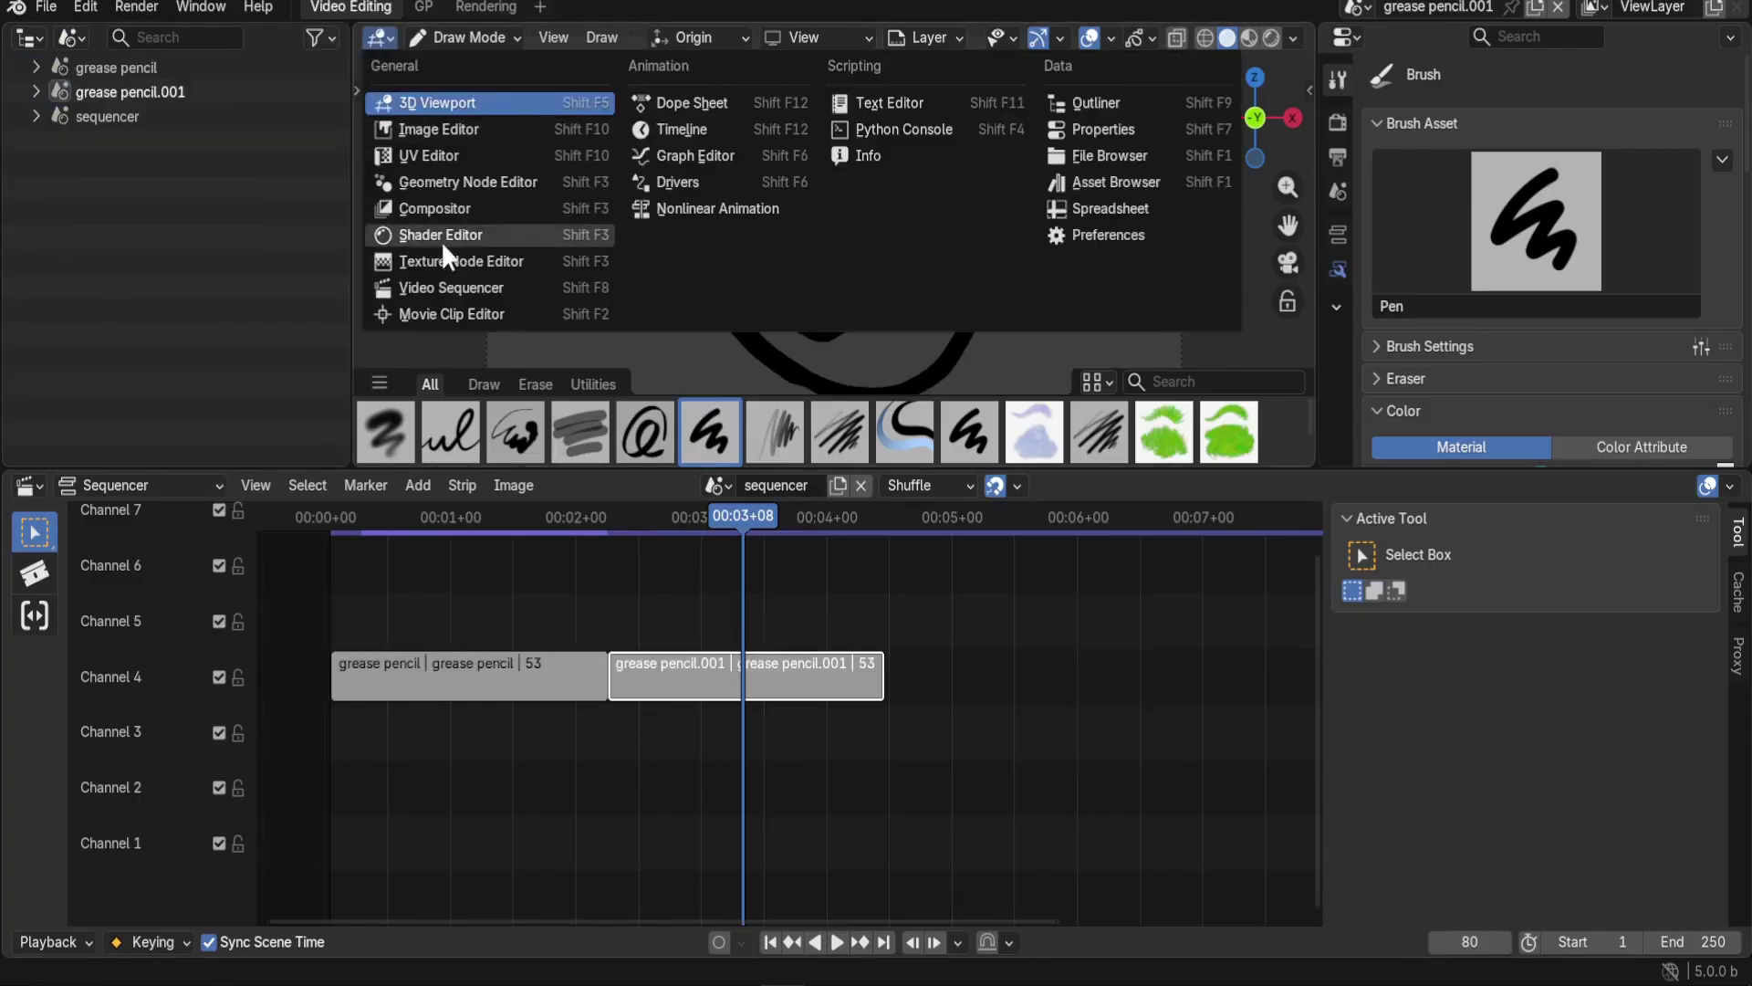
click(595, 288)
drag(639, 470, 635, 528)
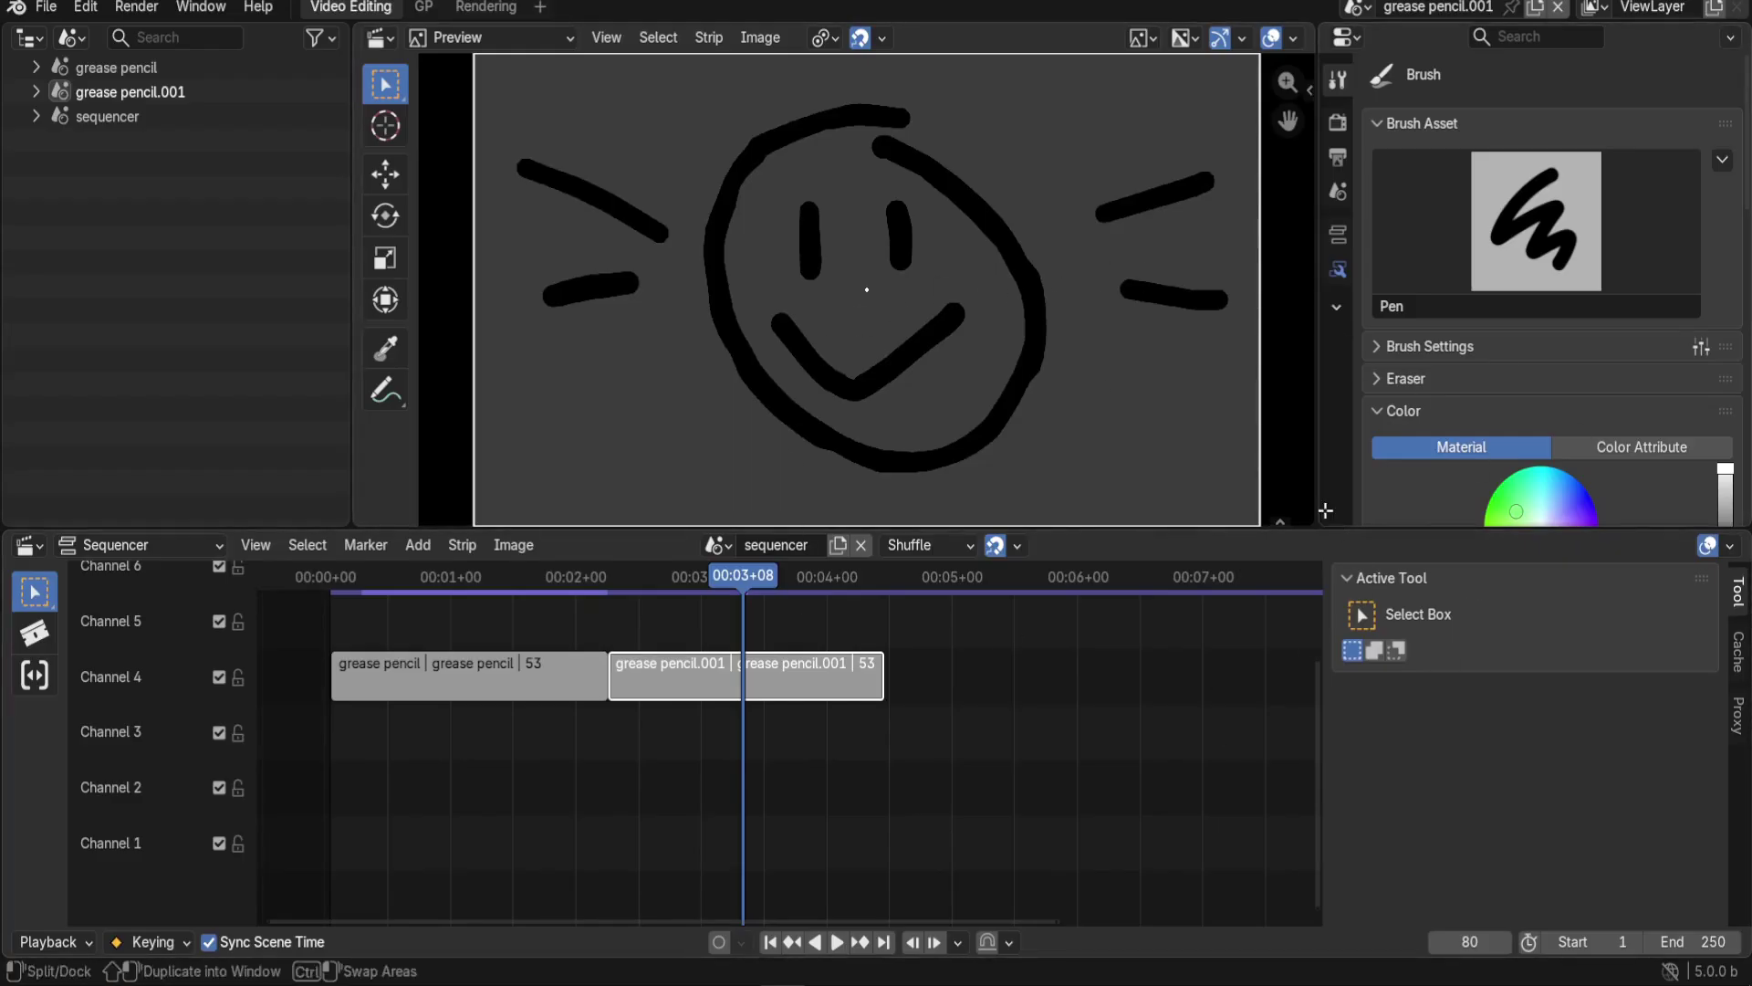
Make sequencer the current scene, check the GP workspace, and step the playhead back
click(1360, 8)
click(1423, 66)
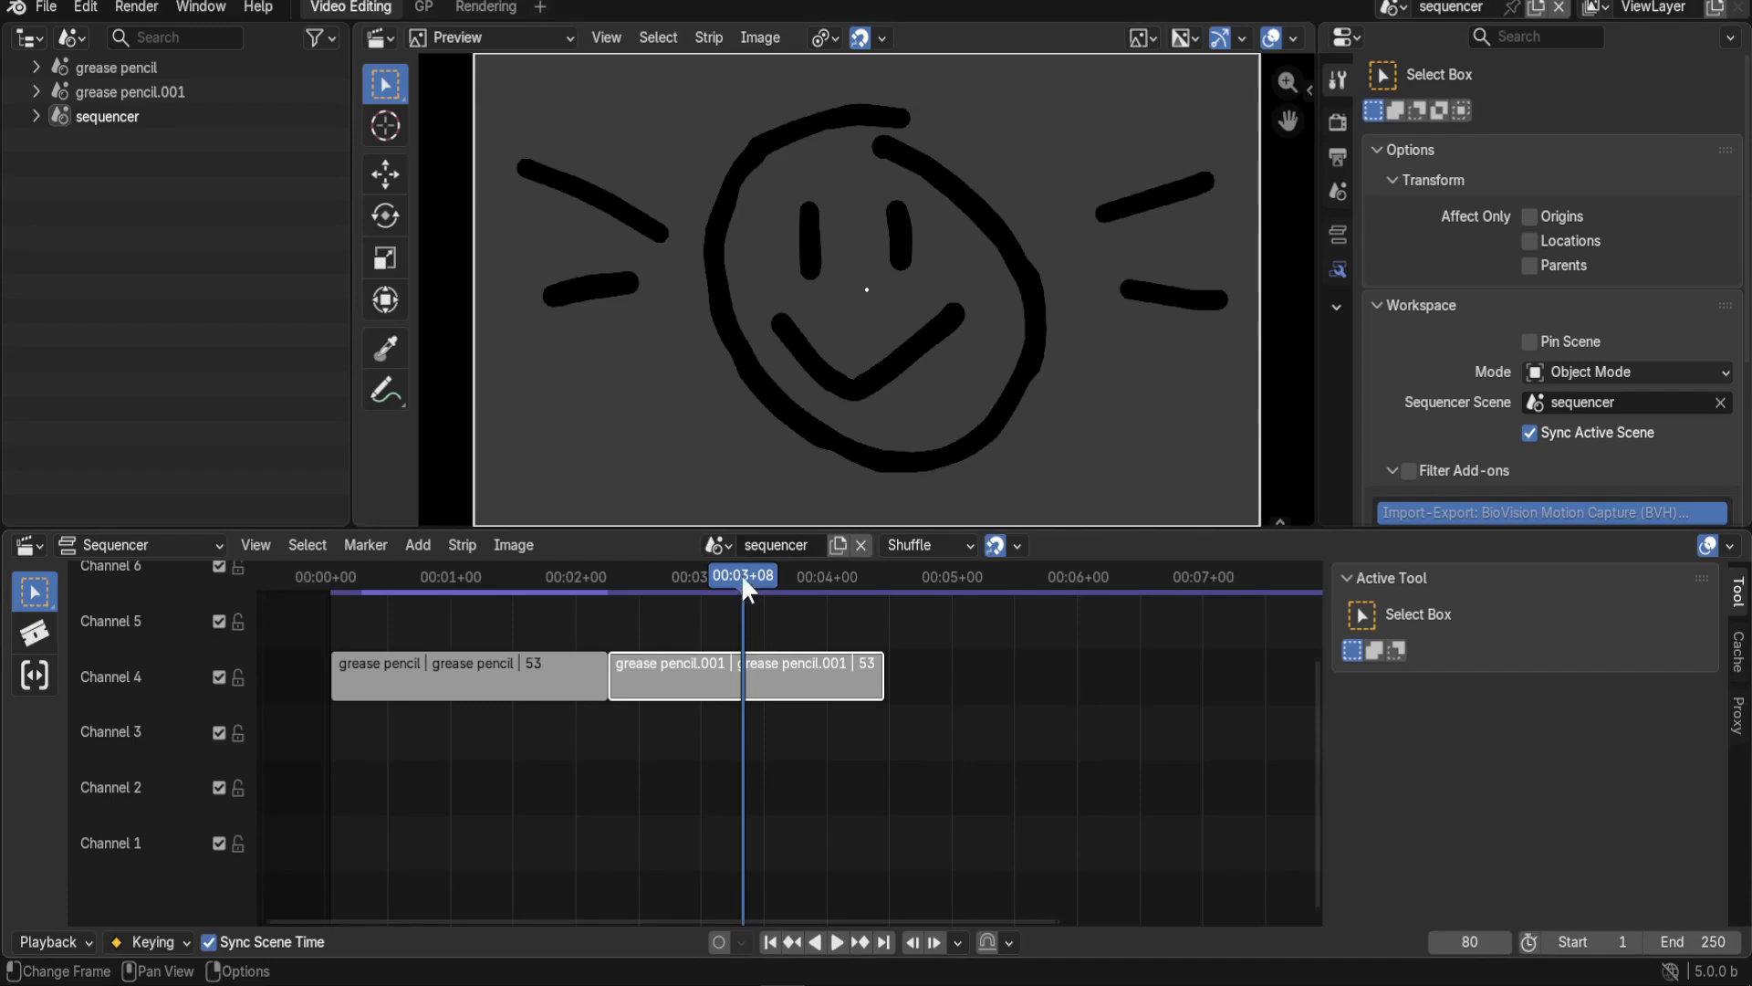
click(424, 6)
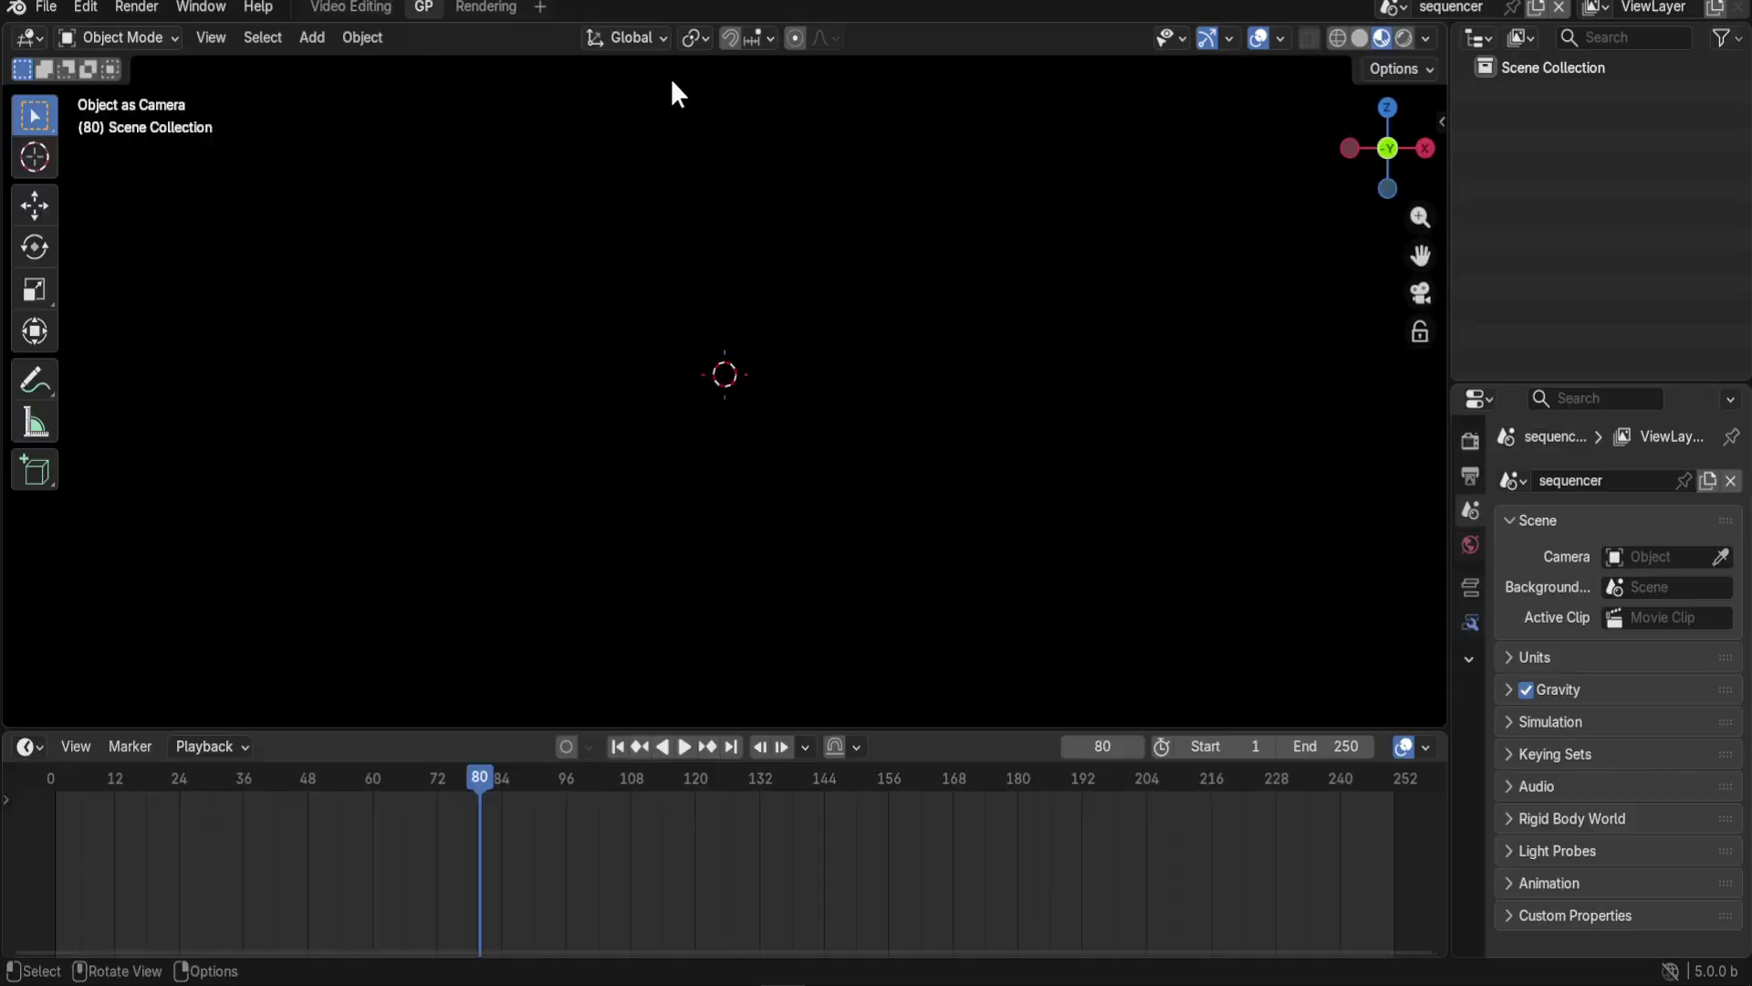
click(388, 8)
key(Left)
key(Left)
key(Left)
key(Left)
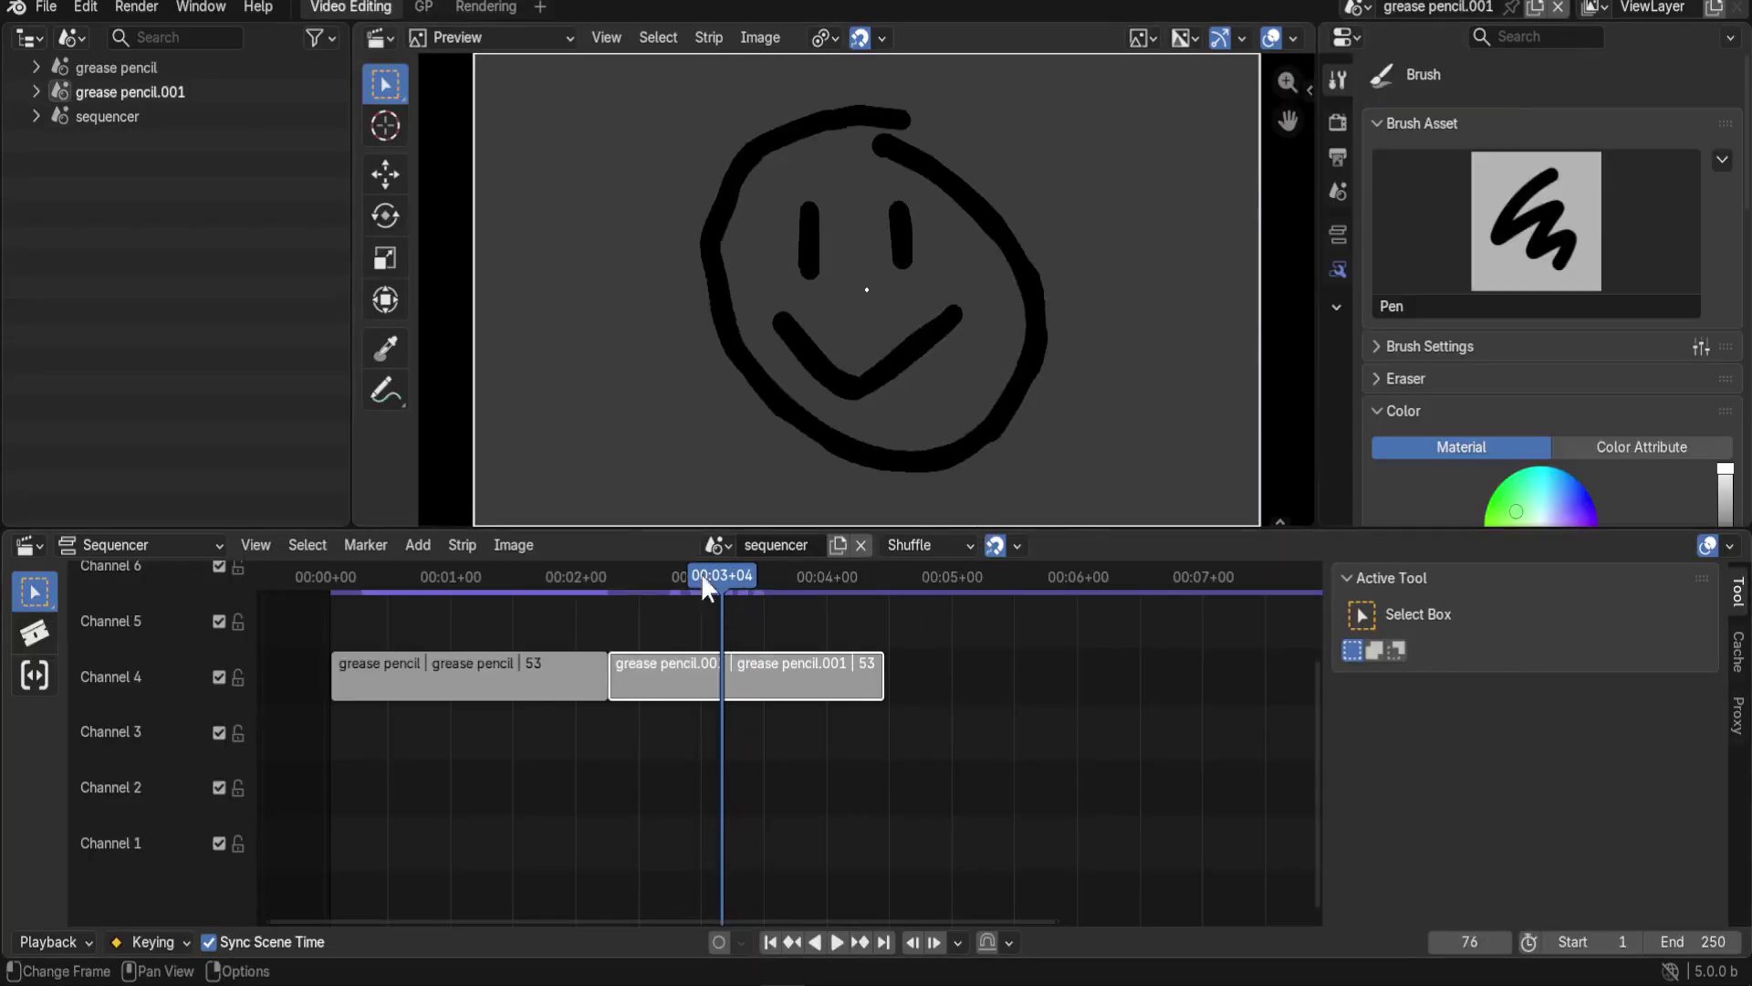
Reselect the sequencer scene and scrub into the first strip showing the 'Nooo!!' drawing
click(424, 6)
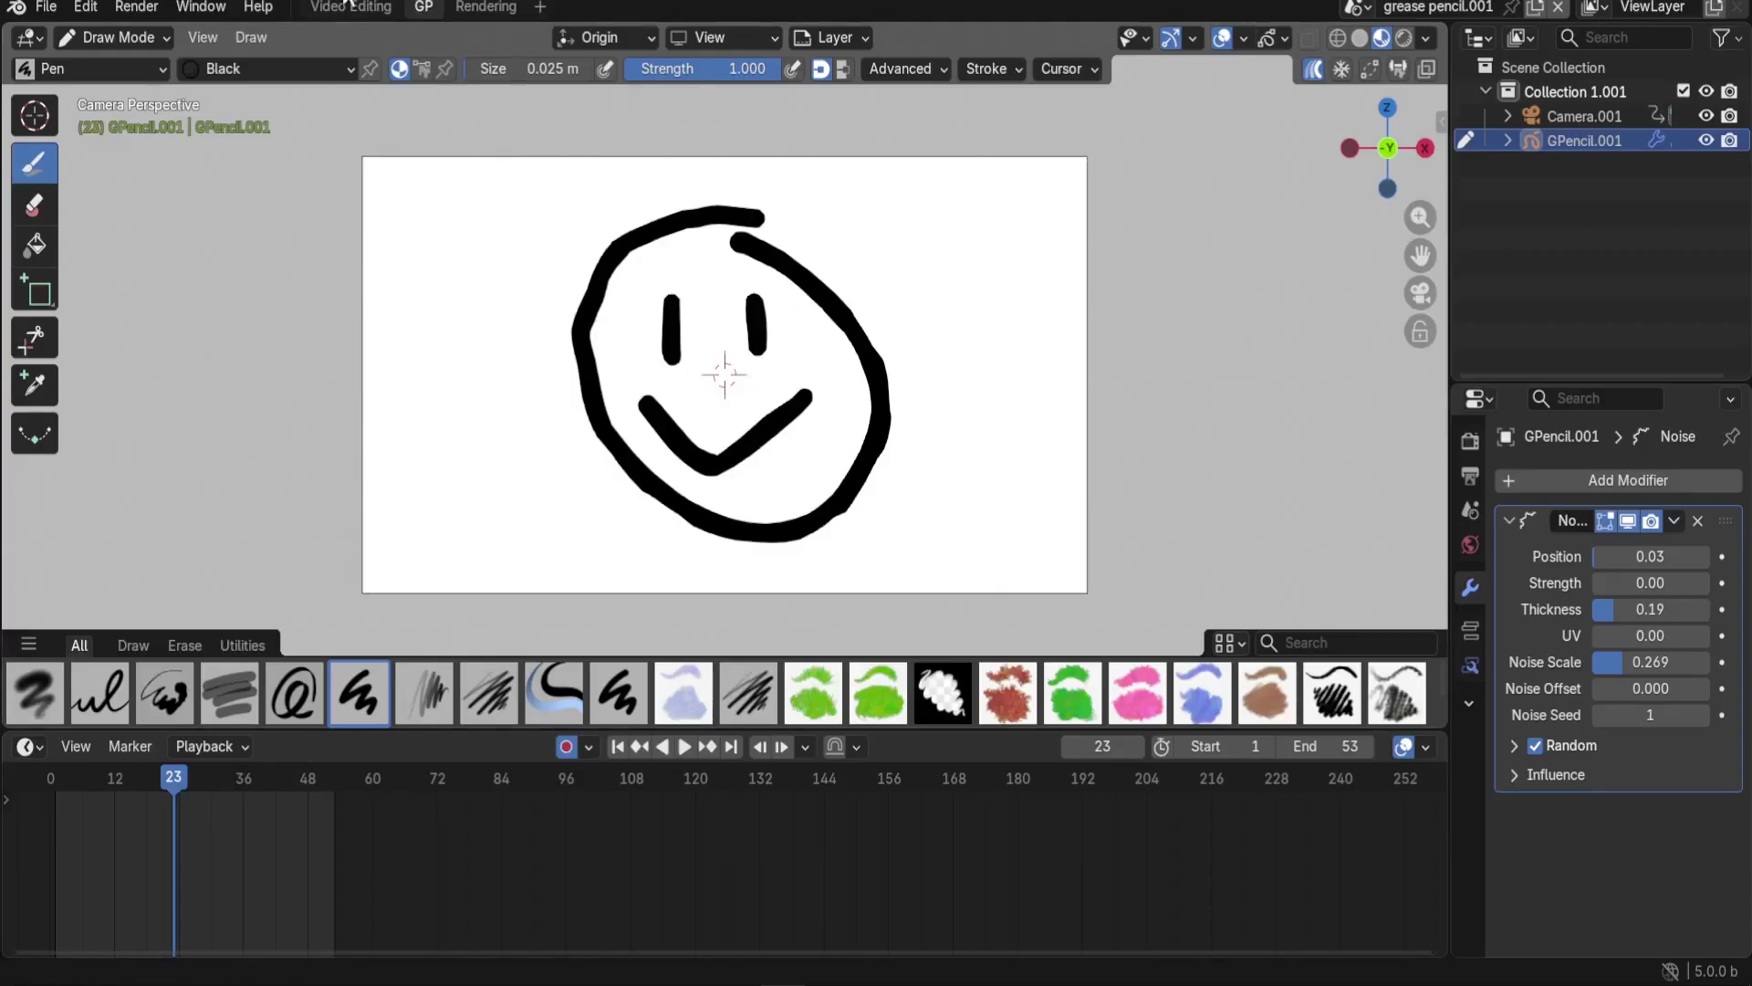
click(366, 8)
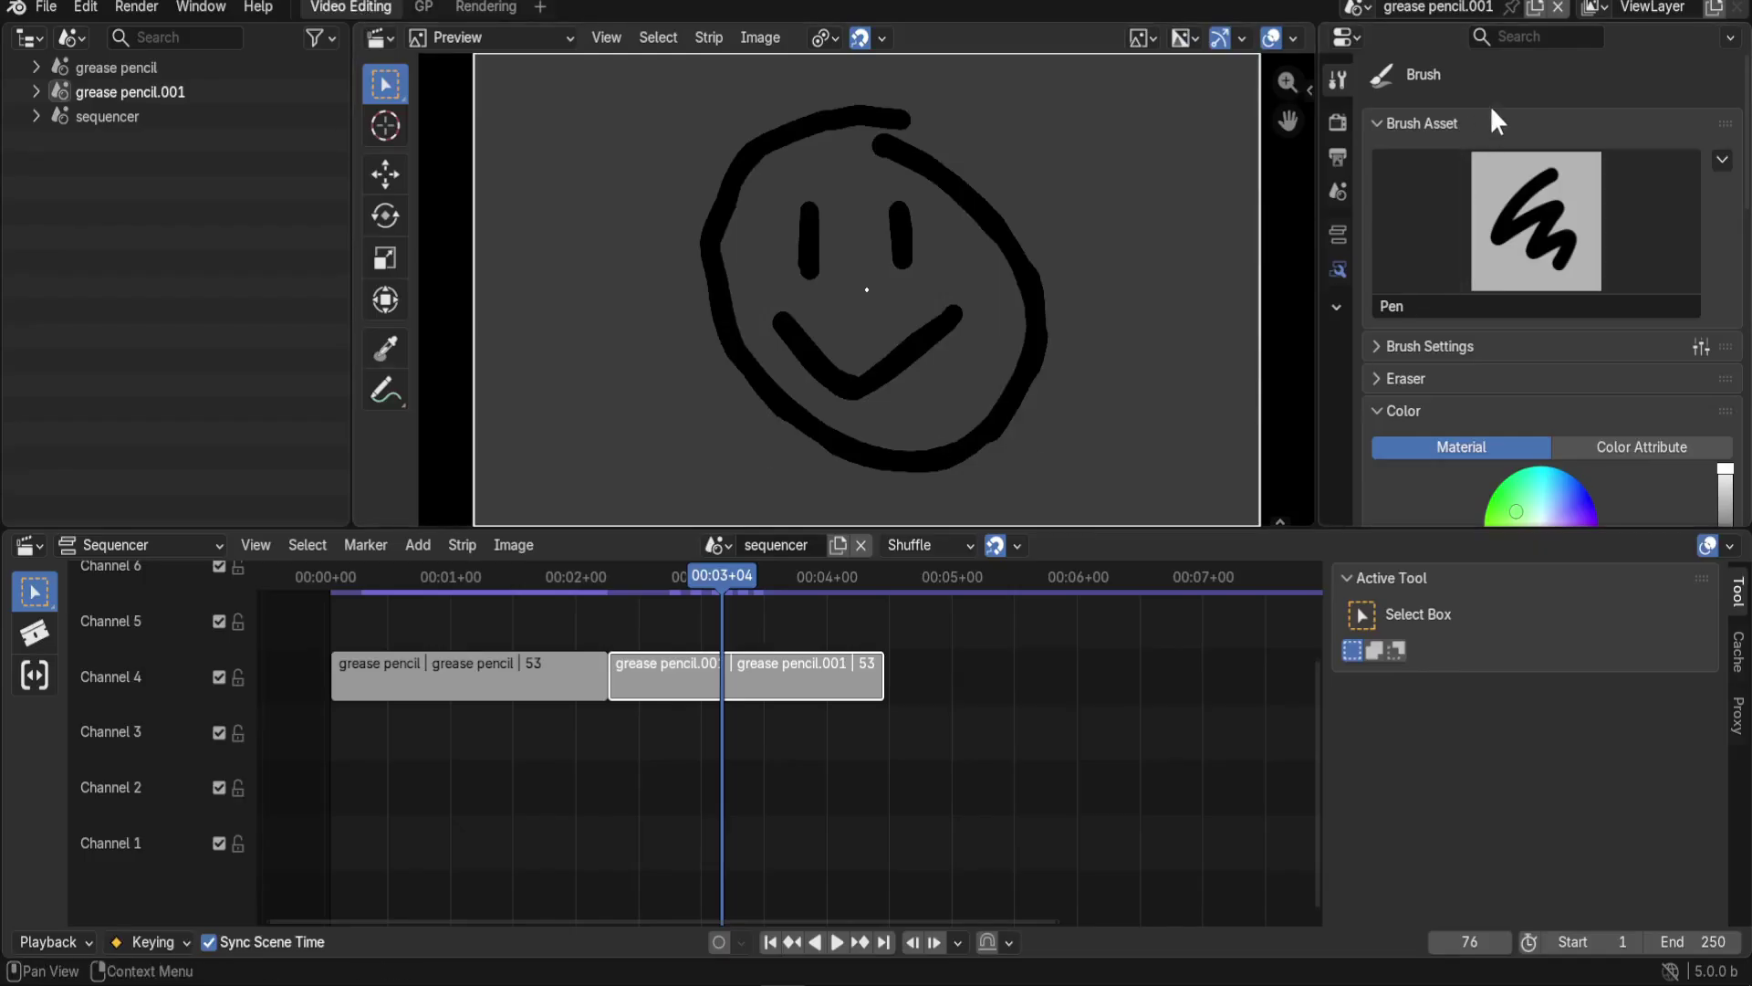
click(1370, 8)
click(1389, 95)
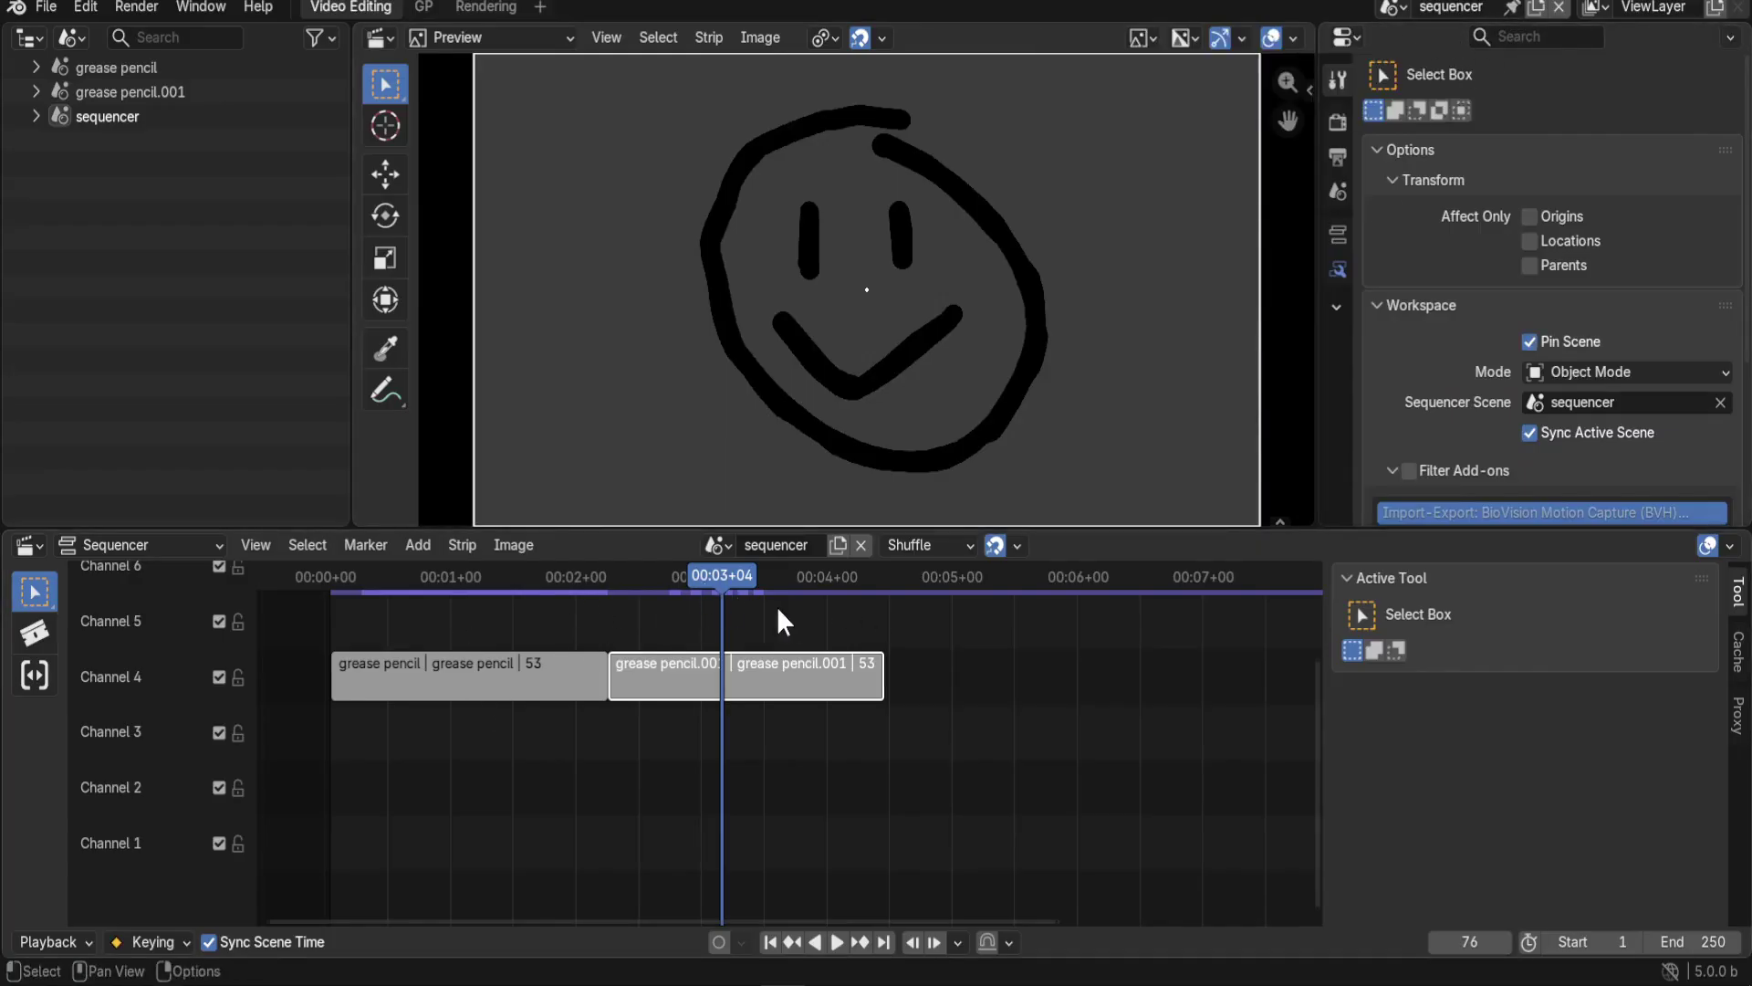
drag(771, 577, 557, 614)
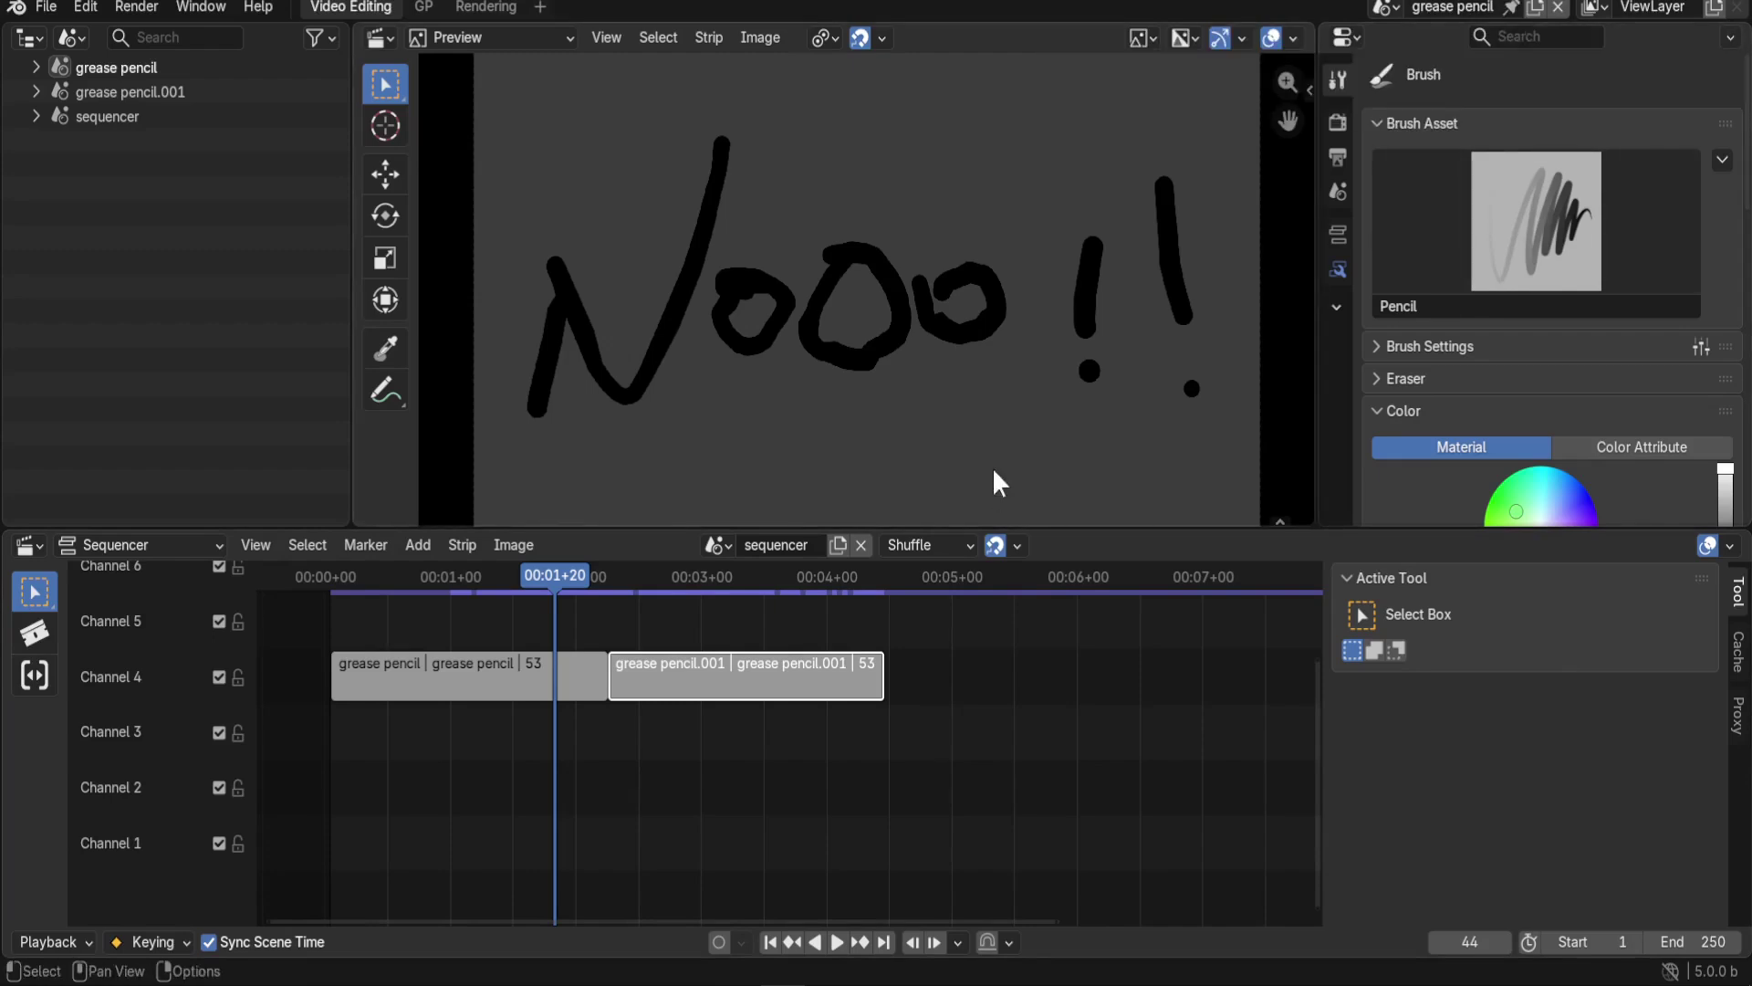
Scrub across the grease pencil strips, then settle on frame 12 showing 'Yes'
mouse_move(573, 598)
mouse_down()
mouse_move(638, 596)
mouse_move(486, 589)
mouse_move(570, 621)
mouse_up()
key(Escape)
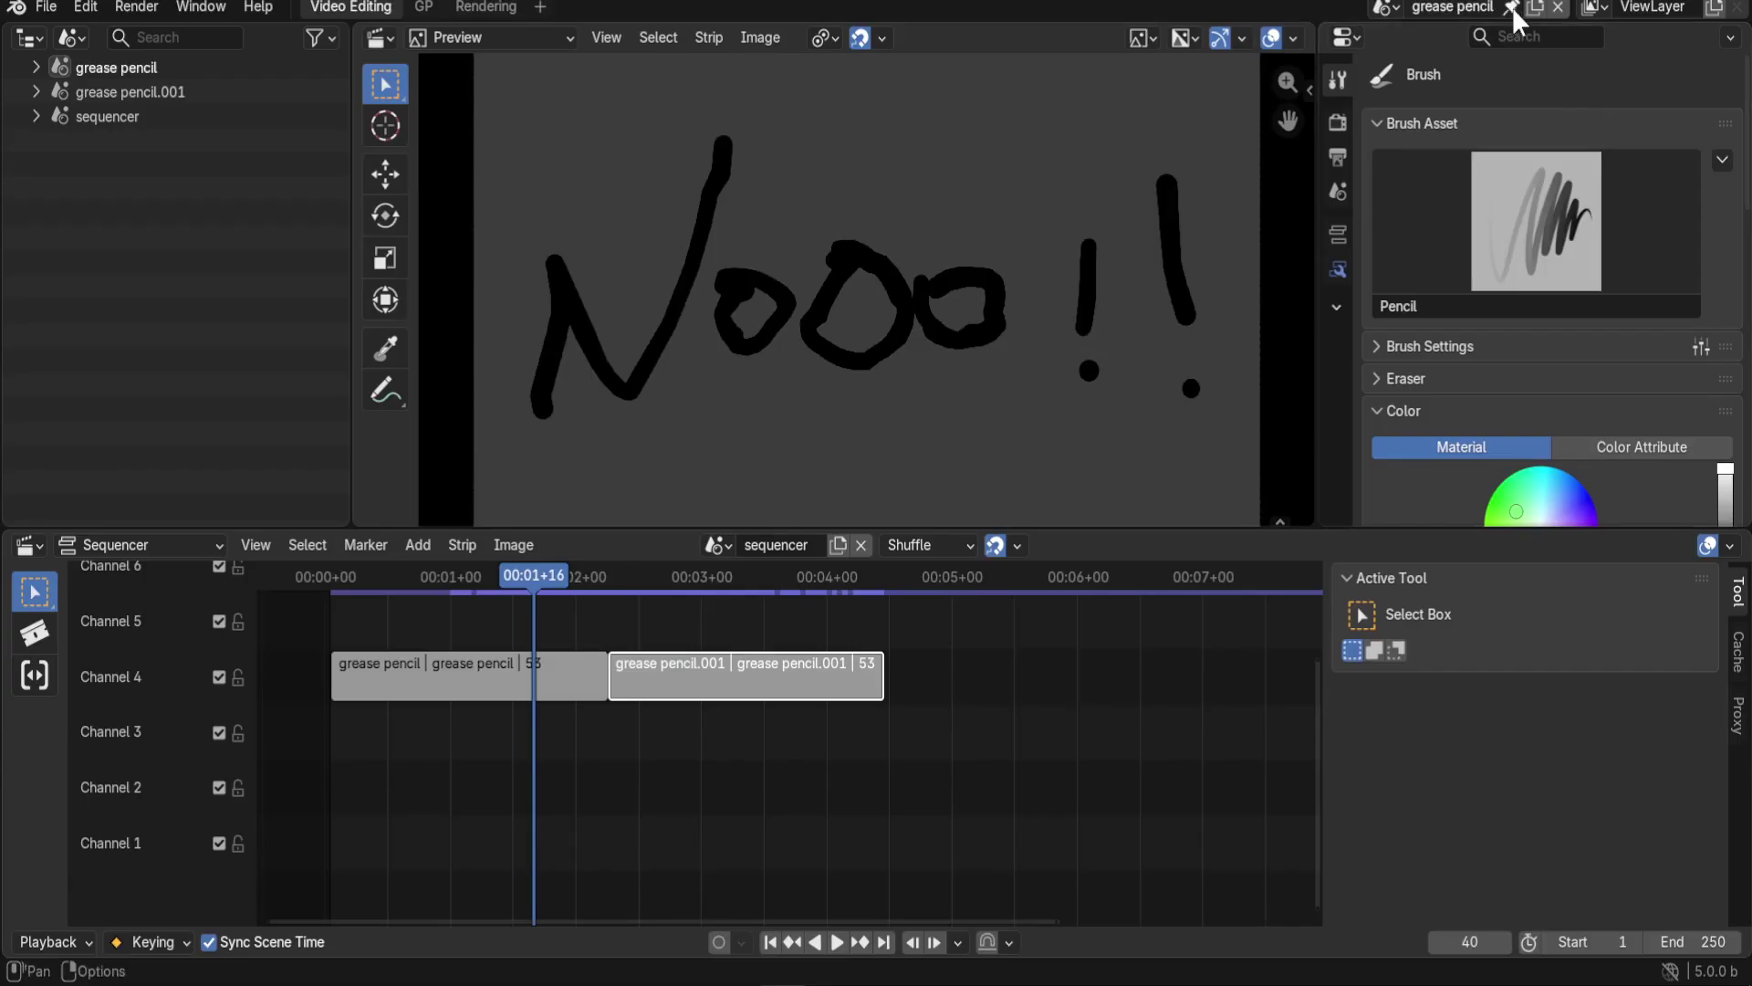
scroll(1474, 356, down, 8)
scroll(1470, 352, up, 8)
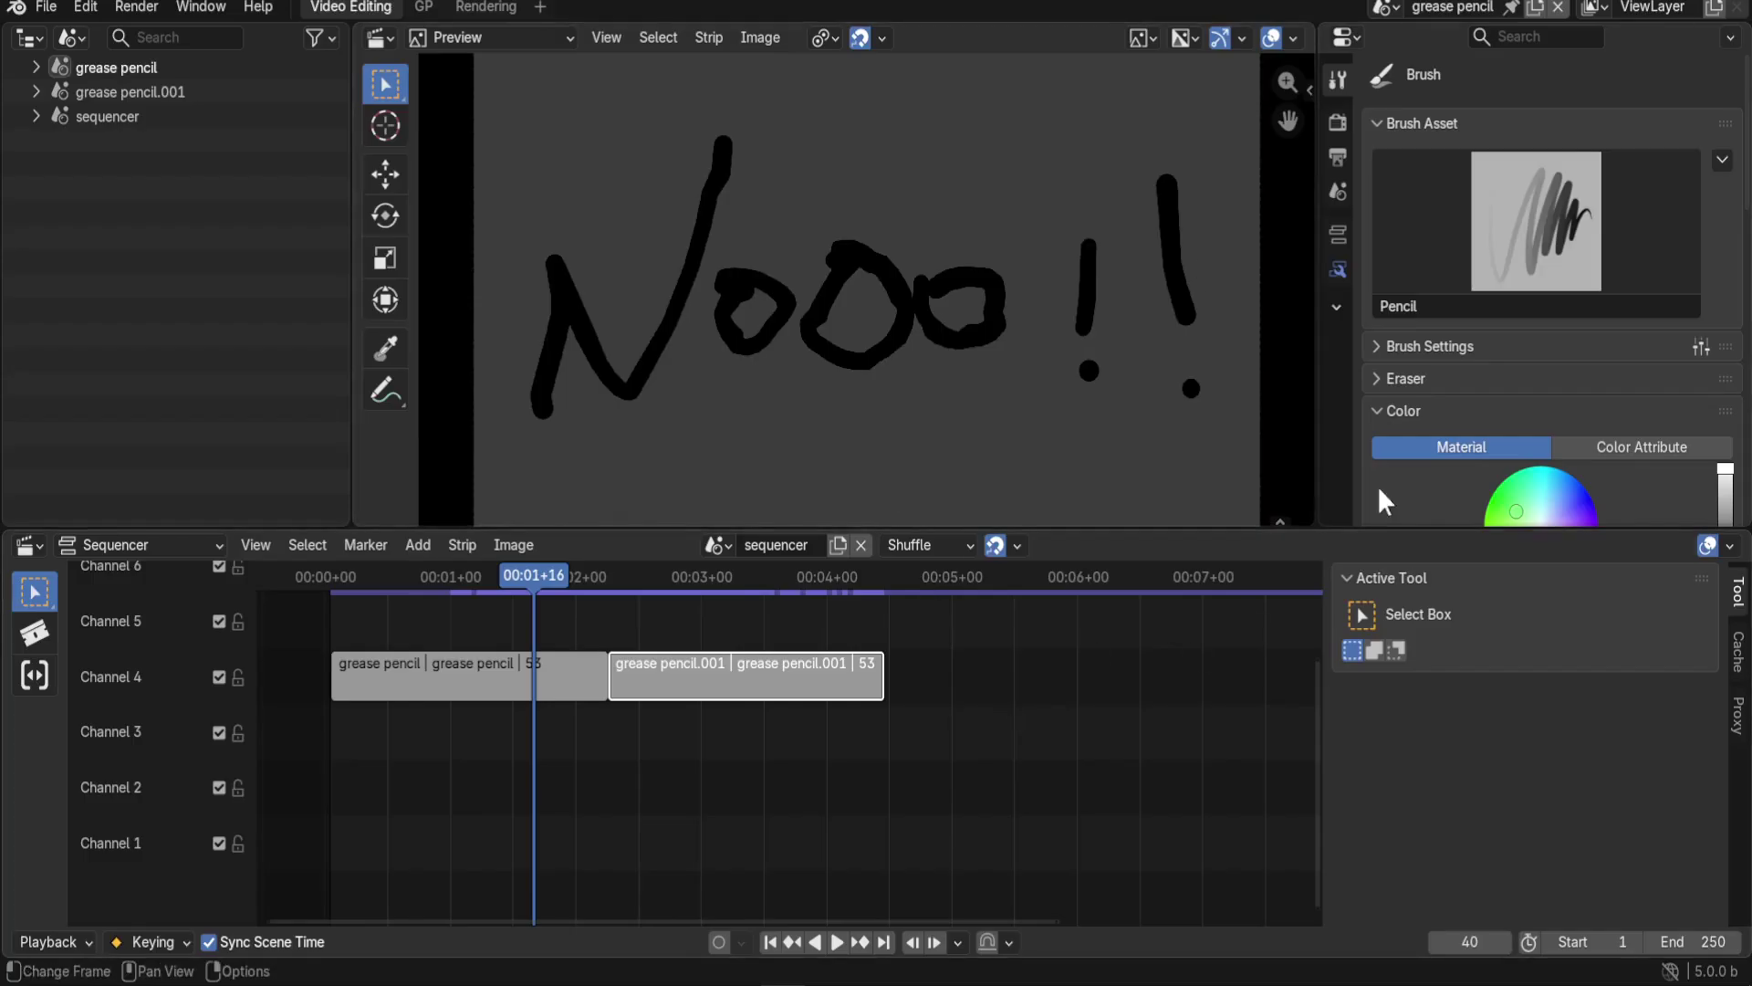
drag(539, 575, 388, 584)
In the GP workspace, enable the Tool tab, scroll to Workspace, and widen the right panels
click(426, 7)
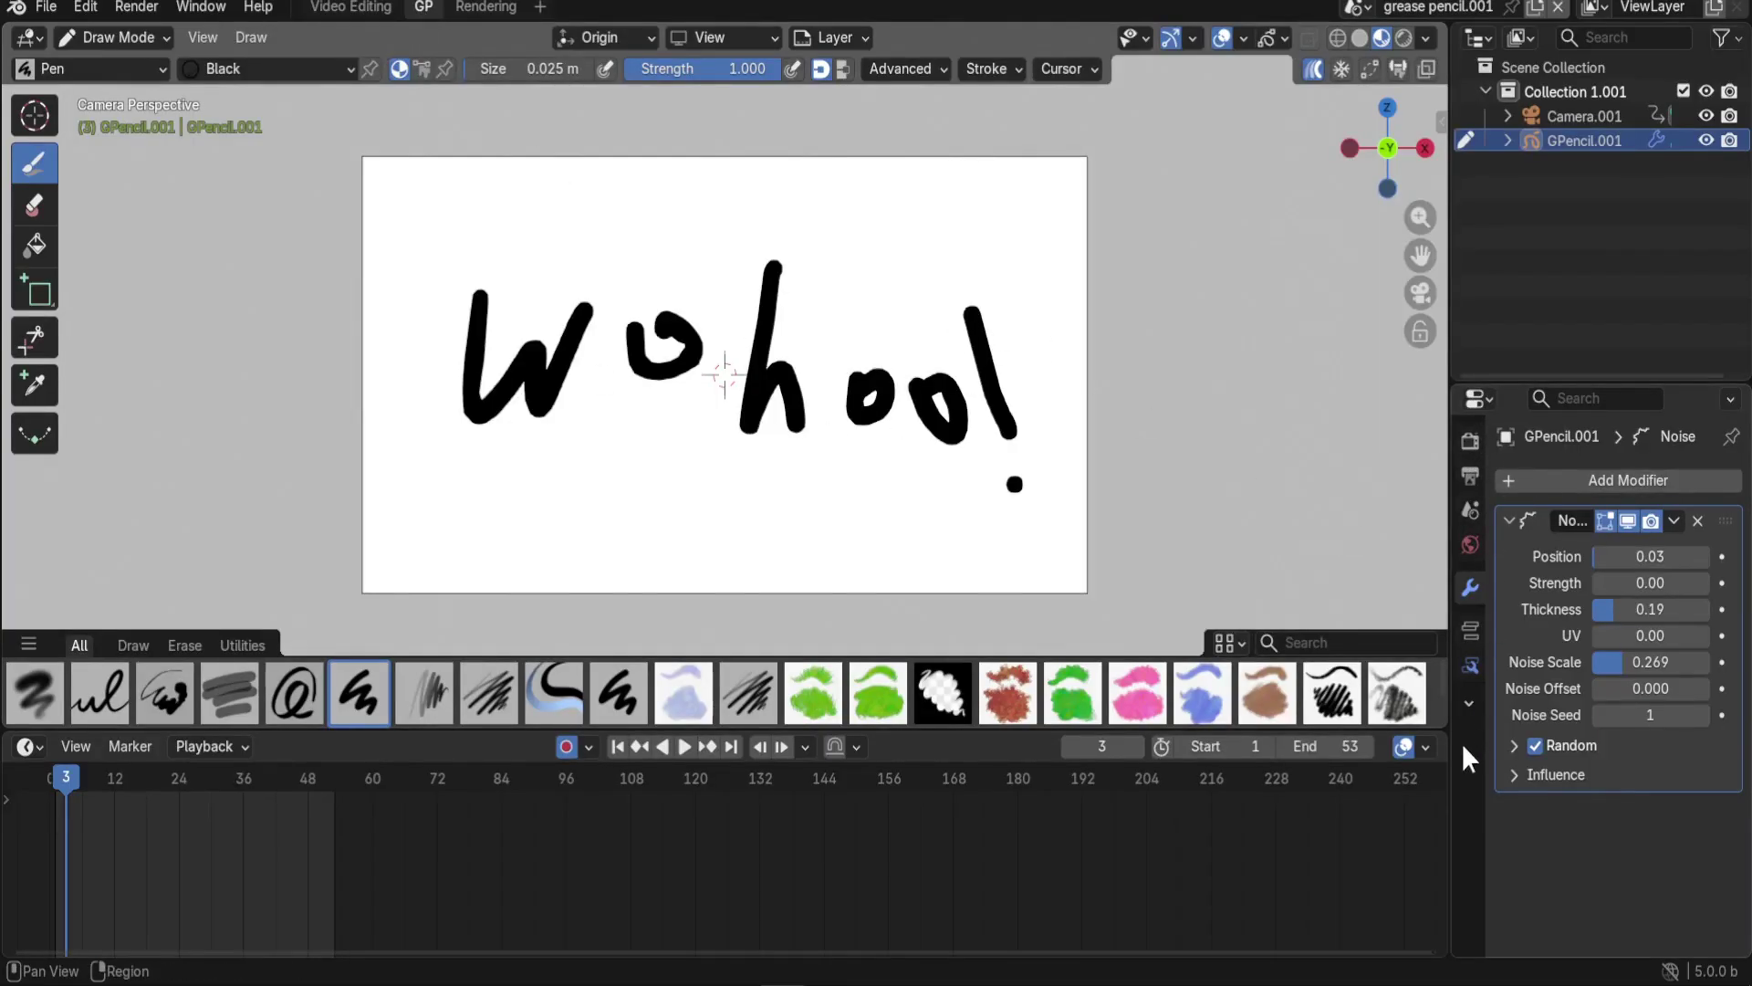
click(1471, 703)
click(1566, 186)
click(1470, 442)
scroll(1576, 659, down, 1)
scroll(1576, 659, down, 15)
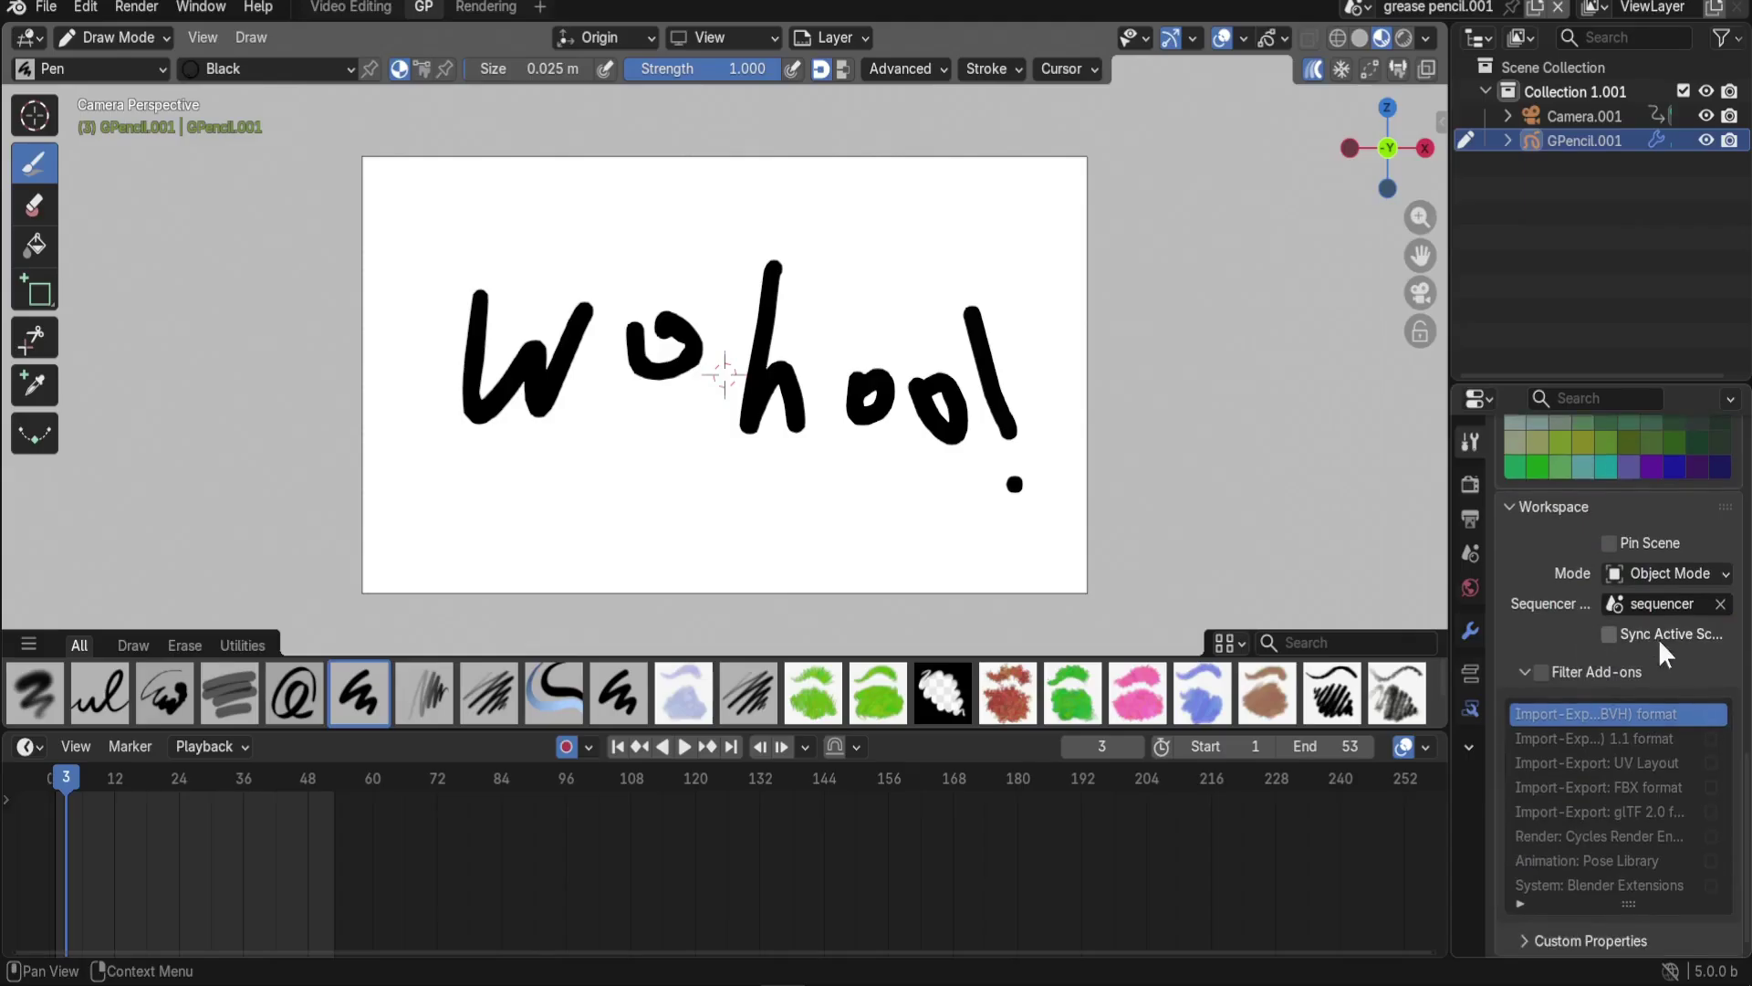
drag(1451, 639, 1334, 639)
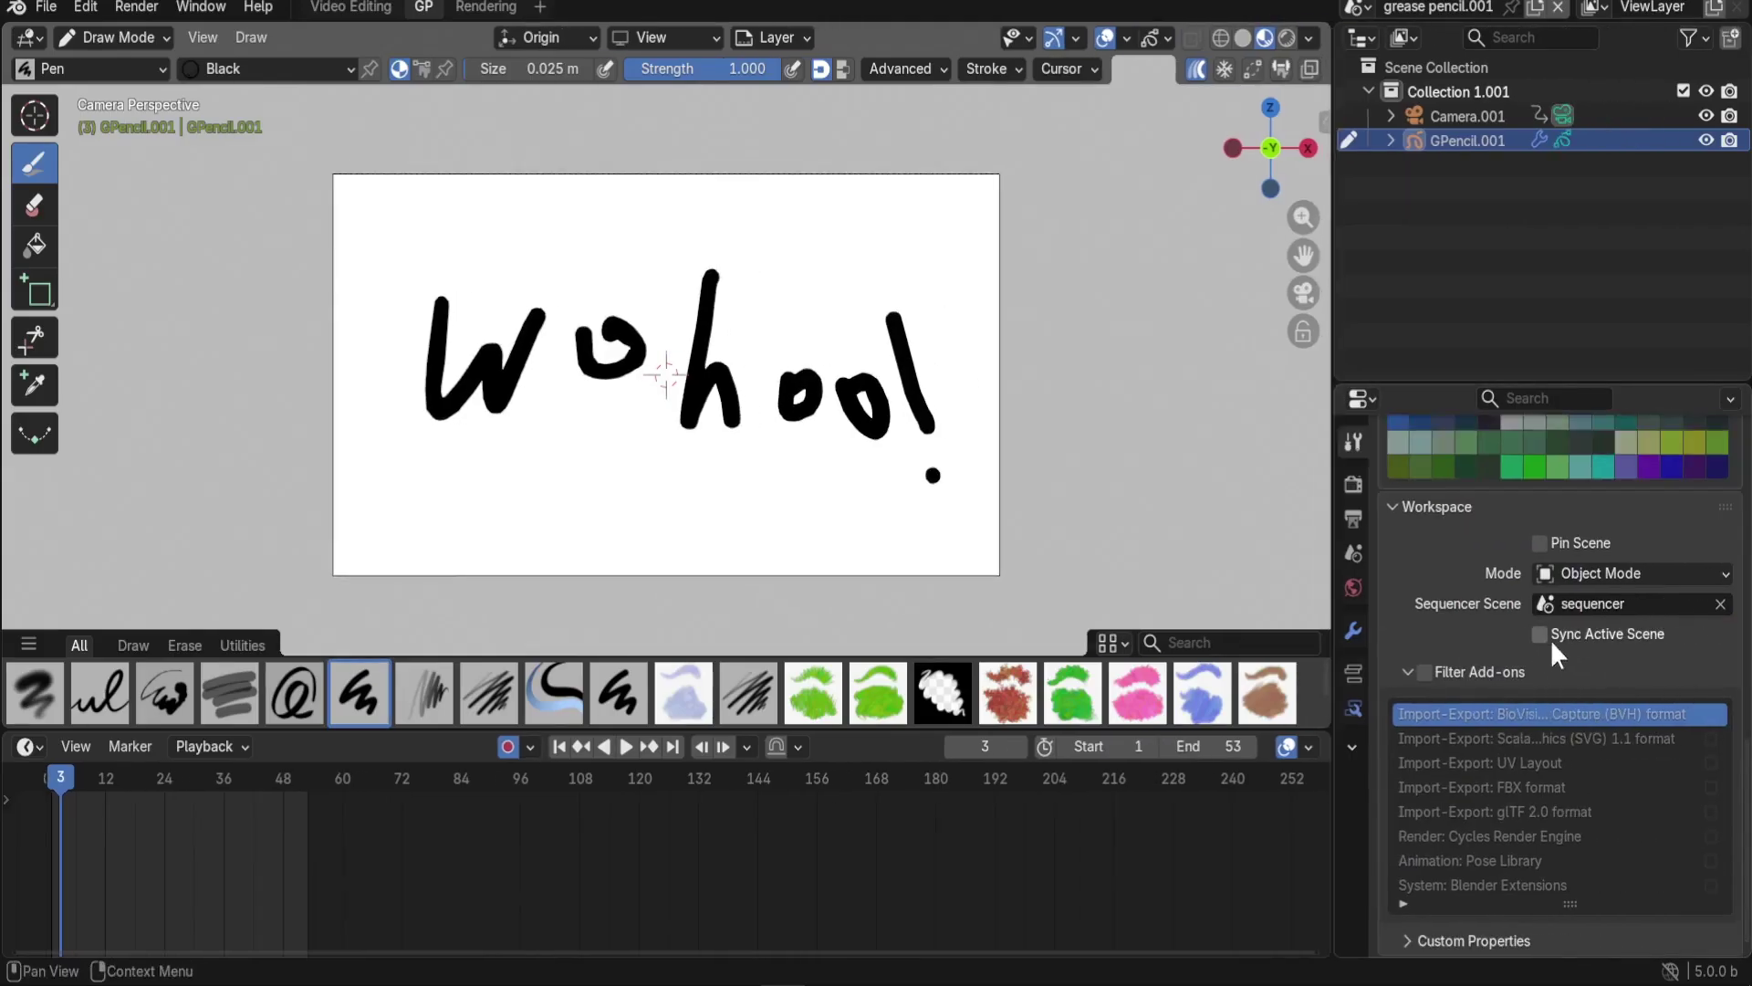
Back in Video Editing, scrub the strips to frame 15's 'Yes' drawing
click(334, 5)
drag(473, 579, 403, 577)
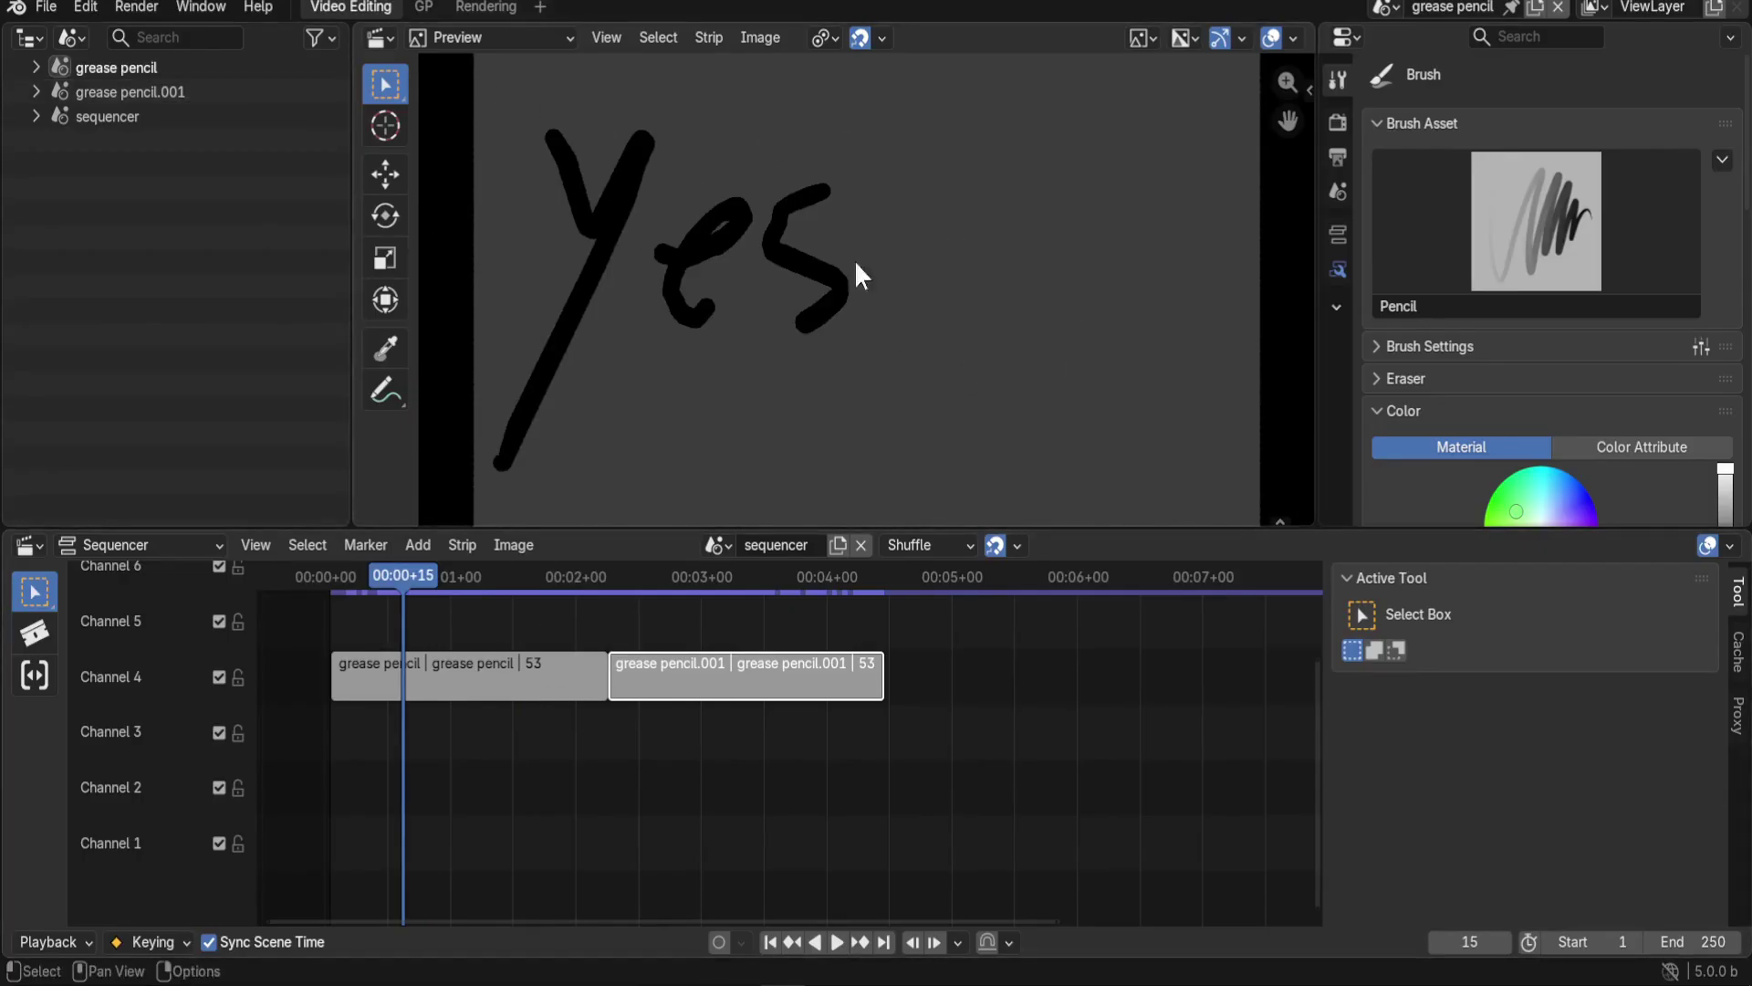
click(29, 40)
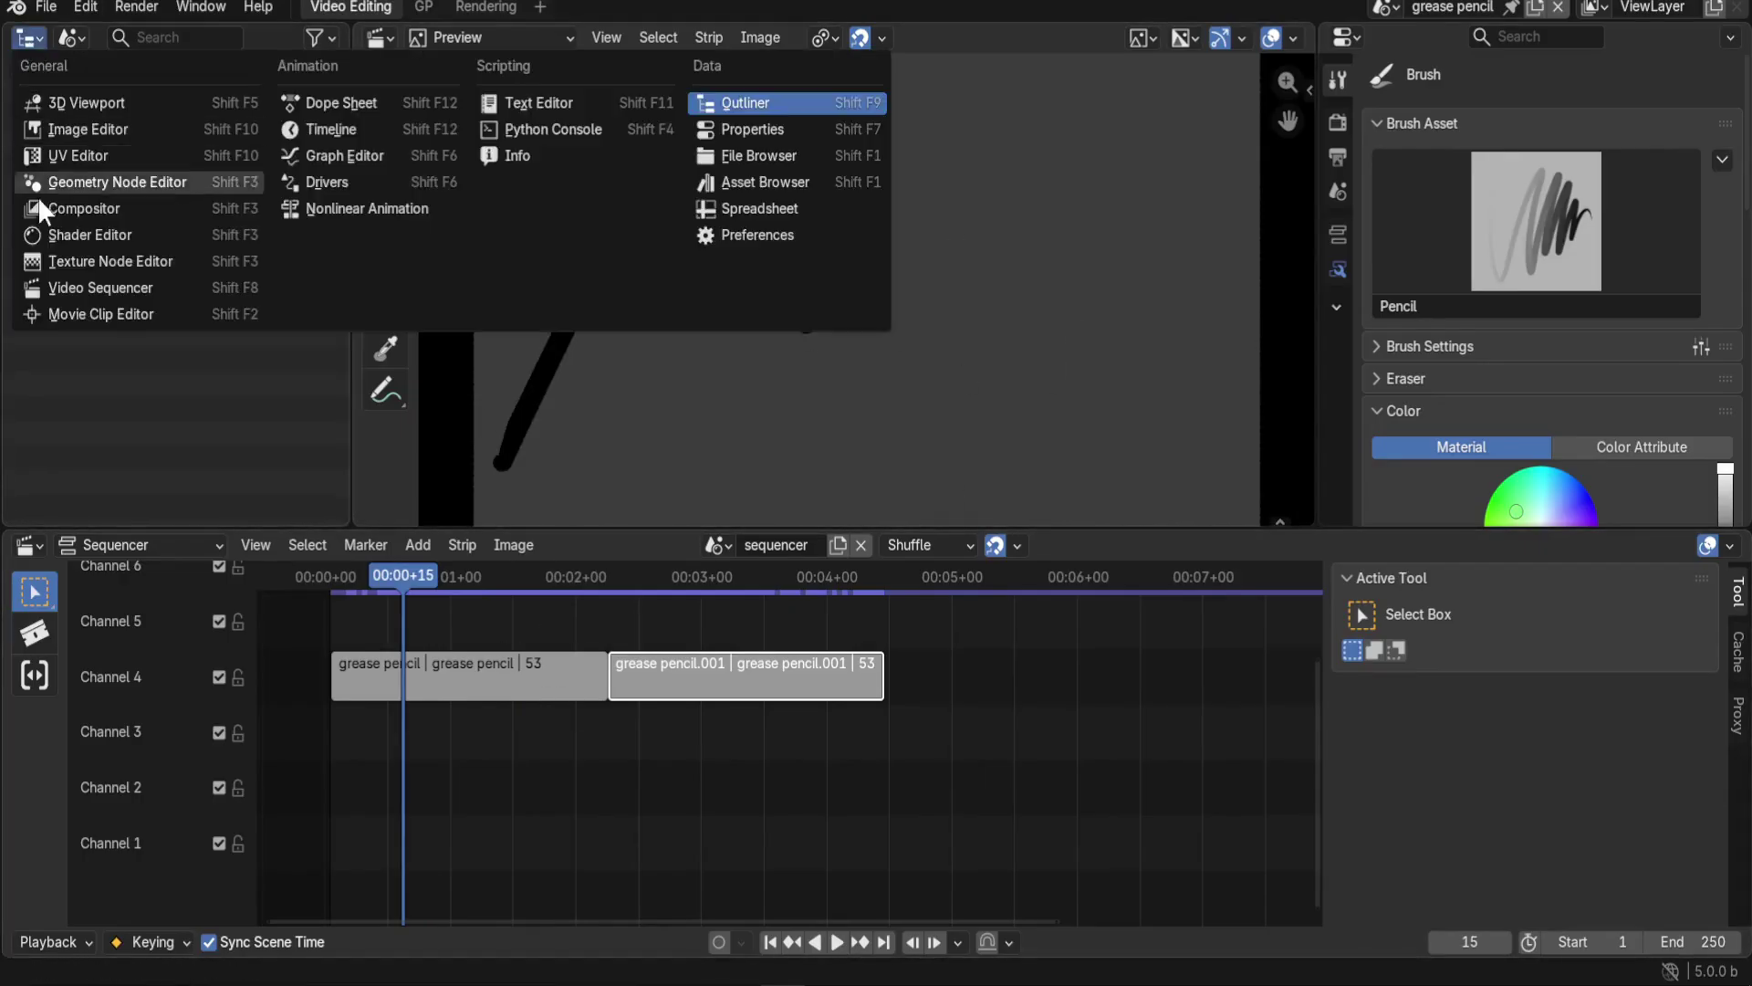
Turn the scene list area into a 3D Viewport through the camera, then scrub to preview the Nooo!! drawing
click(108, 101)
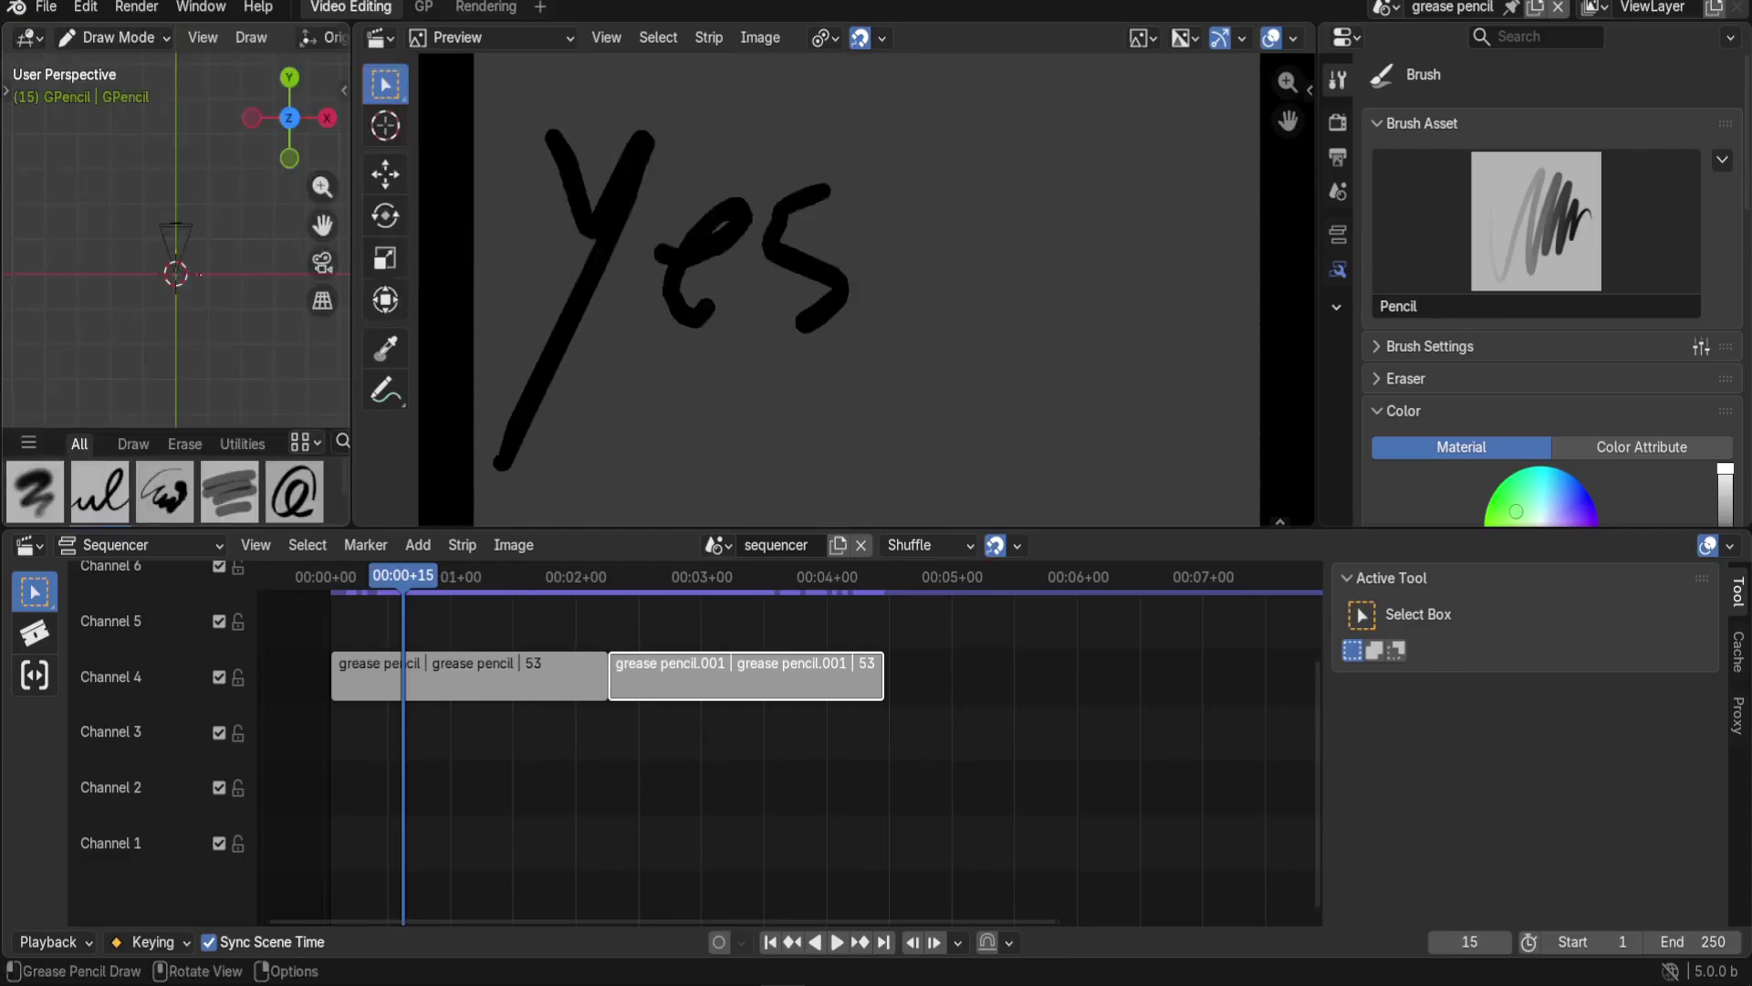
key(KP_0)
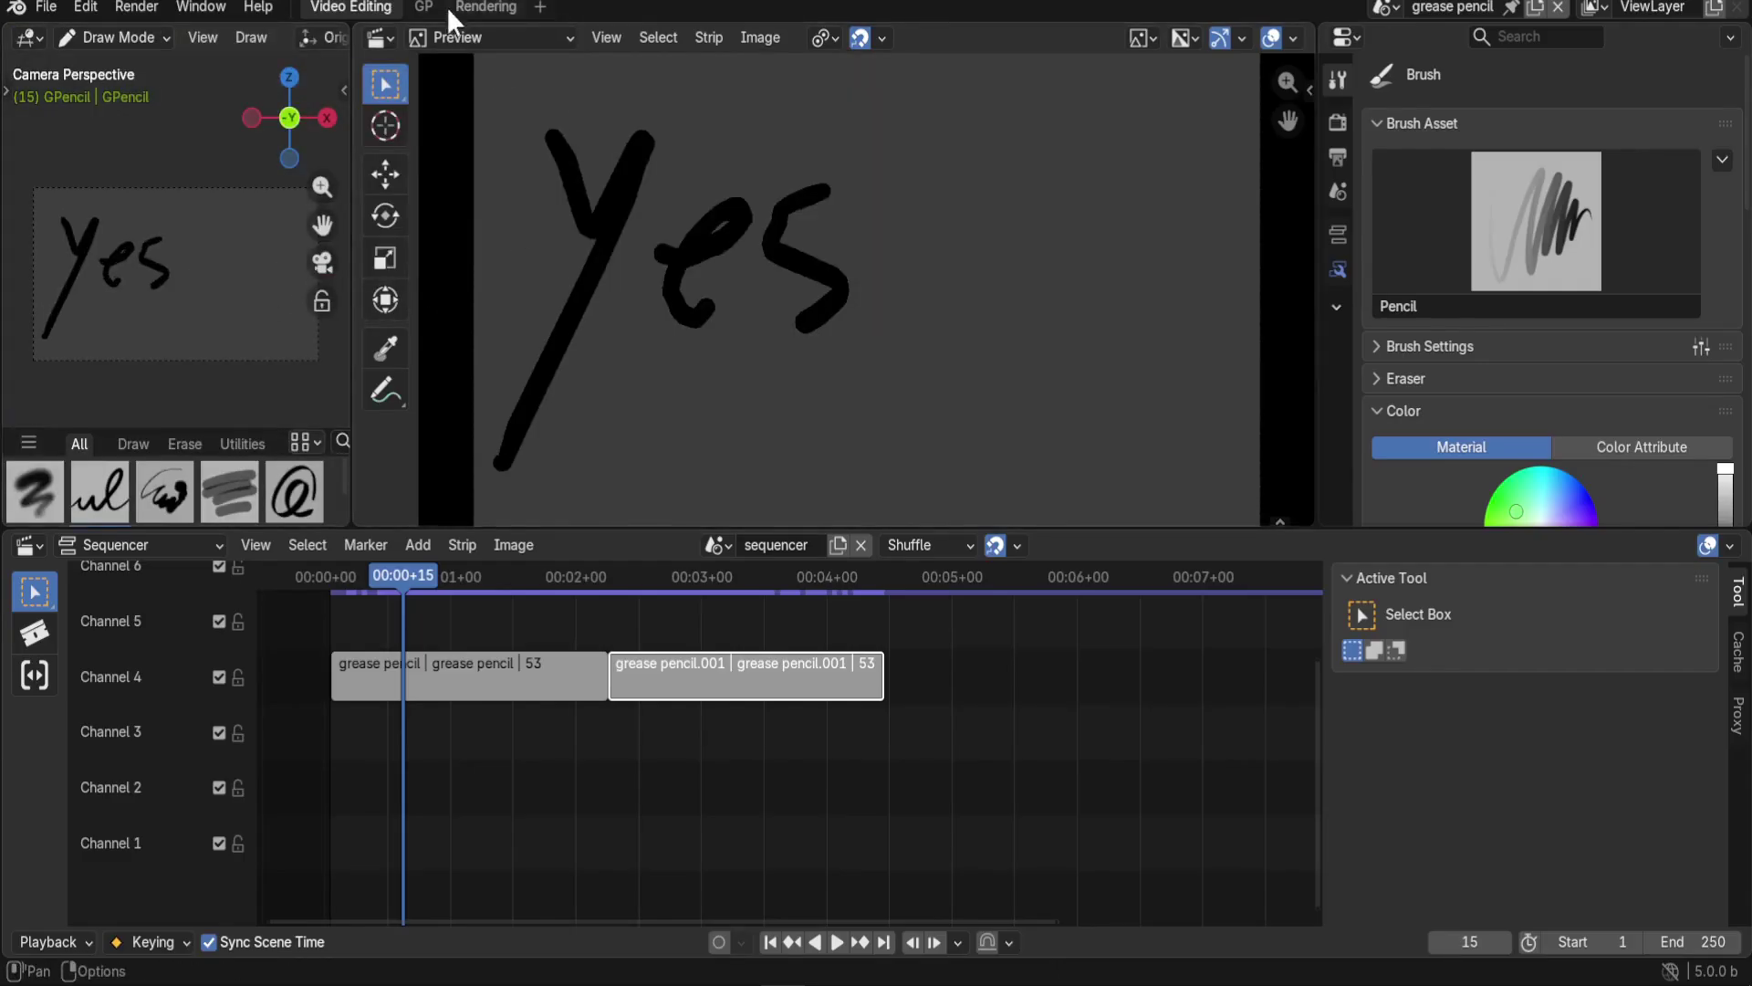
click(425, 7)
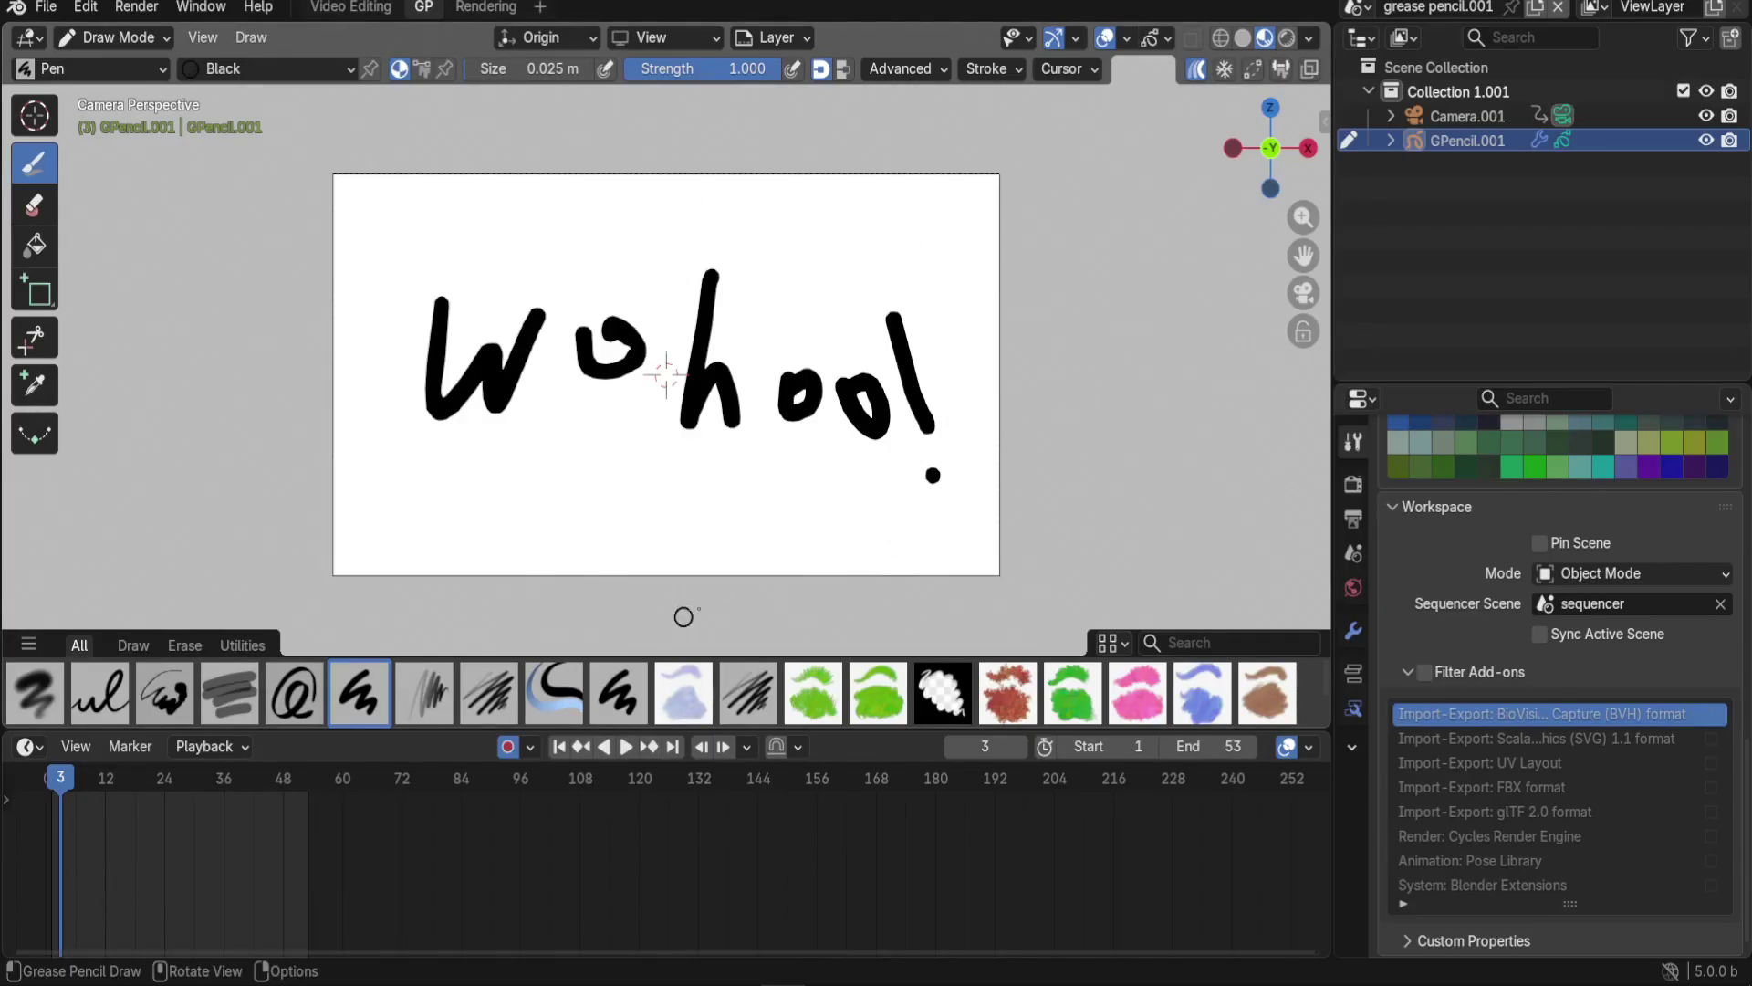
key(ctrl+Page_Up)
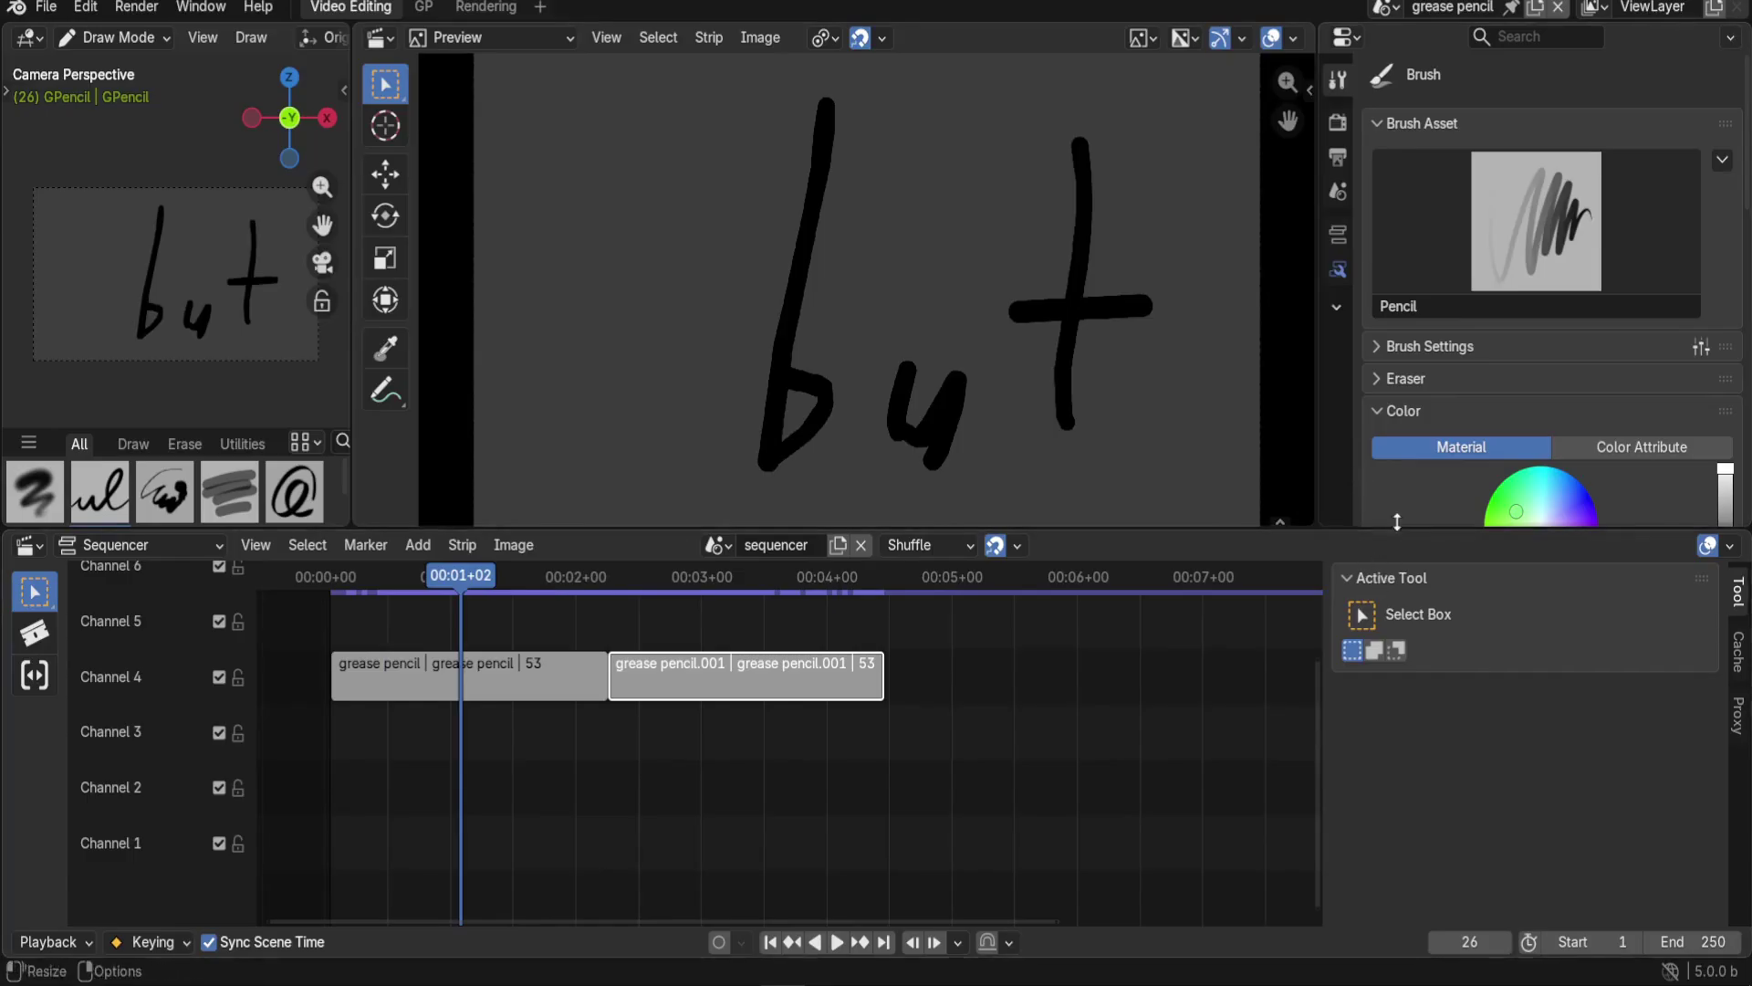
mouse_move(475, 577)
mouse_down()
mouse_move(550, 578)
mouse_move(484, 599)
mouse_up()
Pin grease pencil.001 in the GP workspace, then test by switching workspaces and scrubbing the sequencer
click(419, 8)
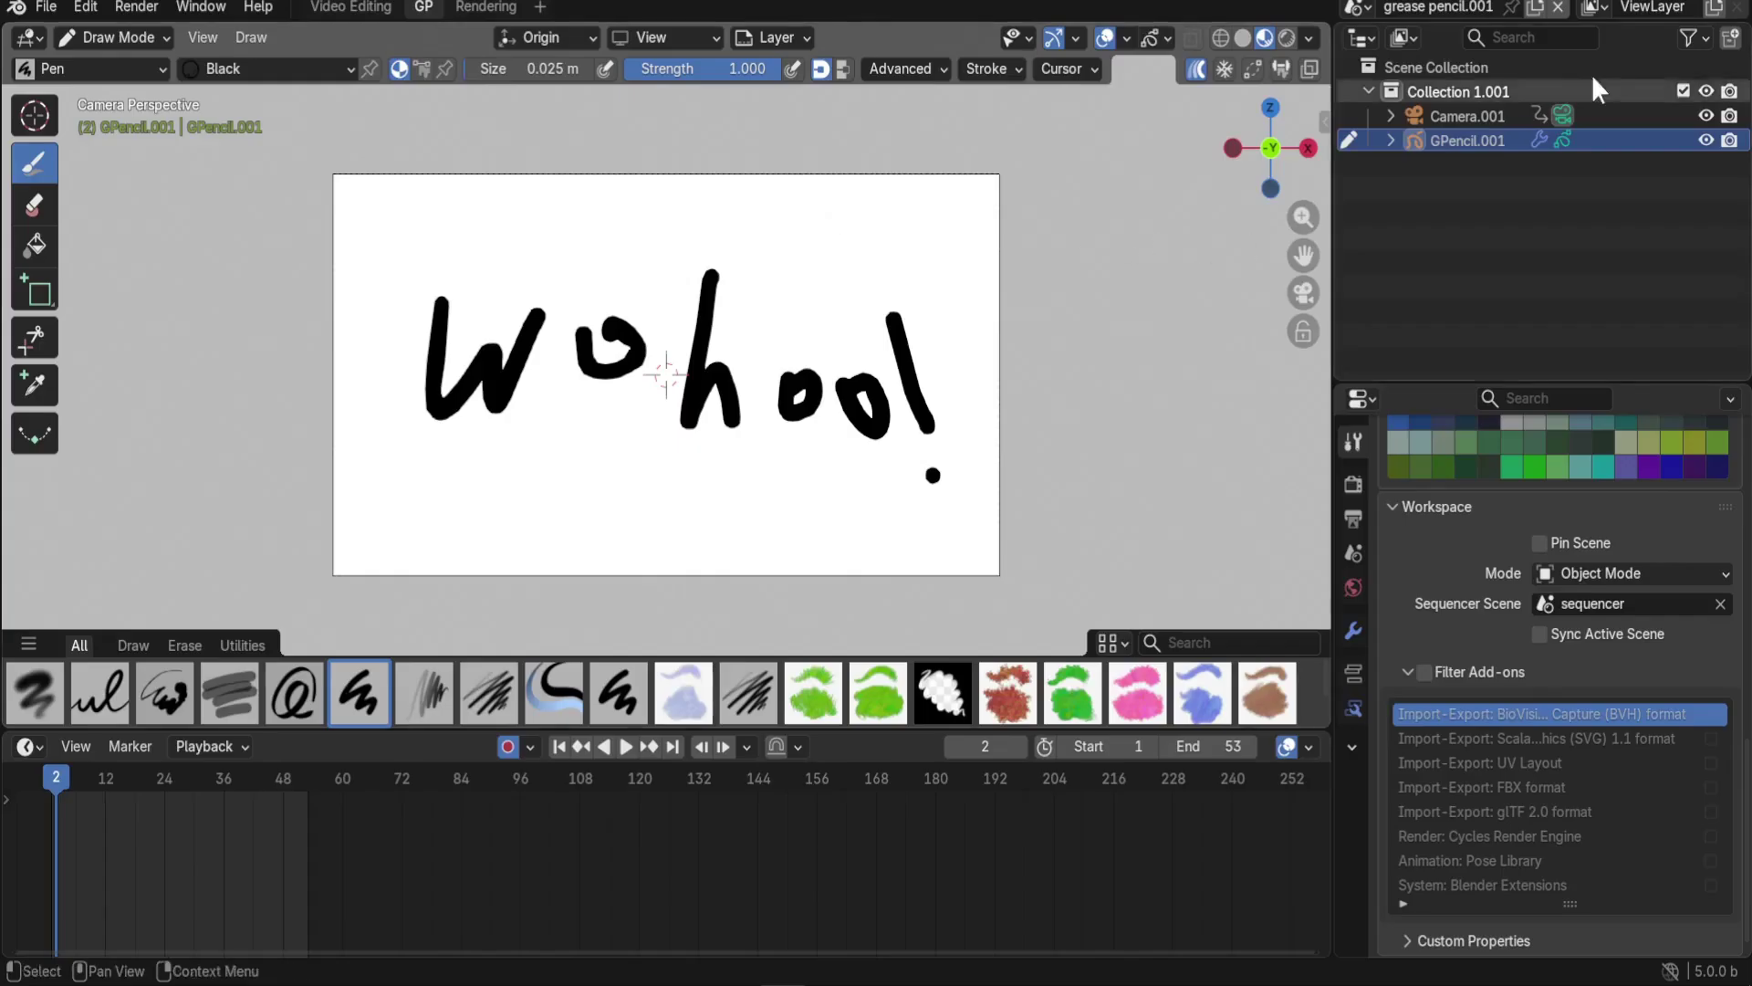
click(1510, 5)
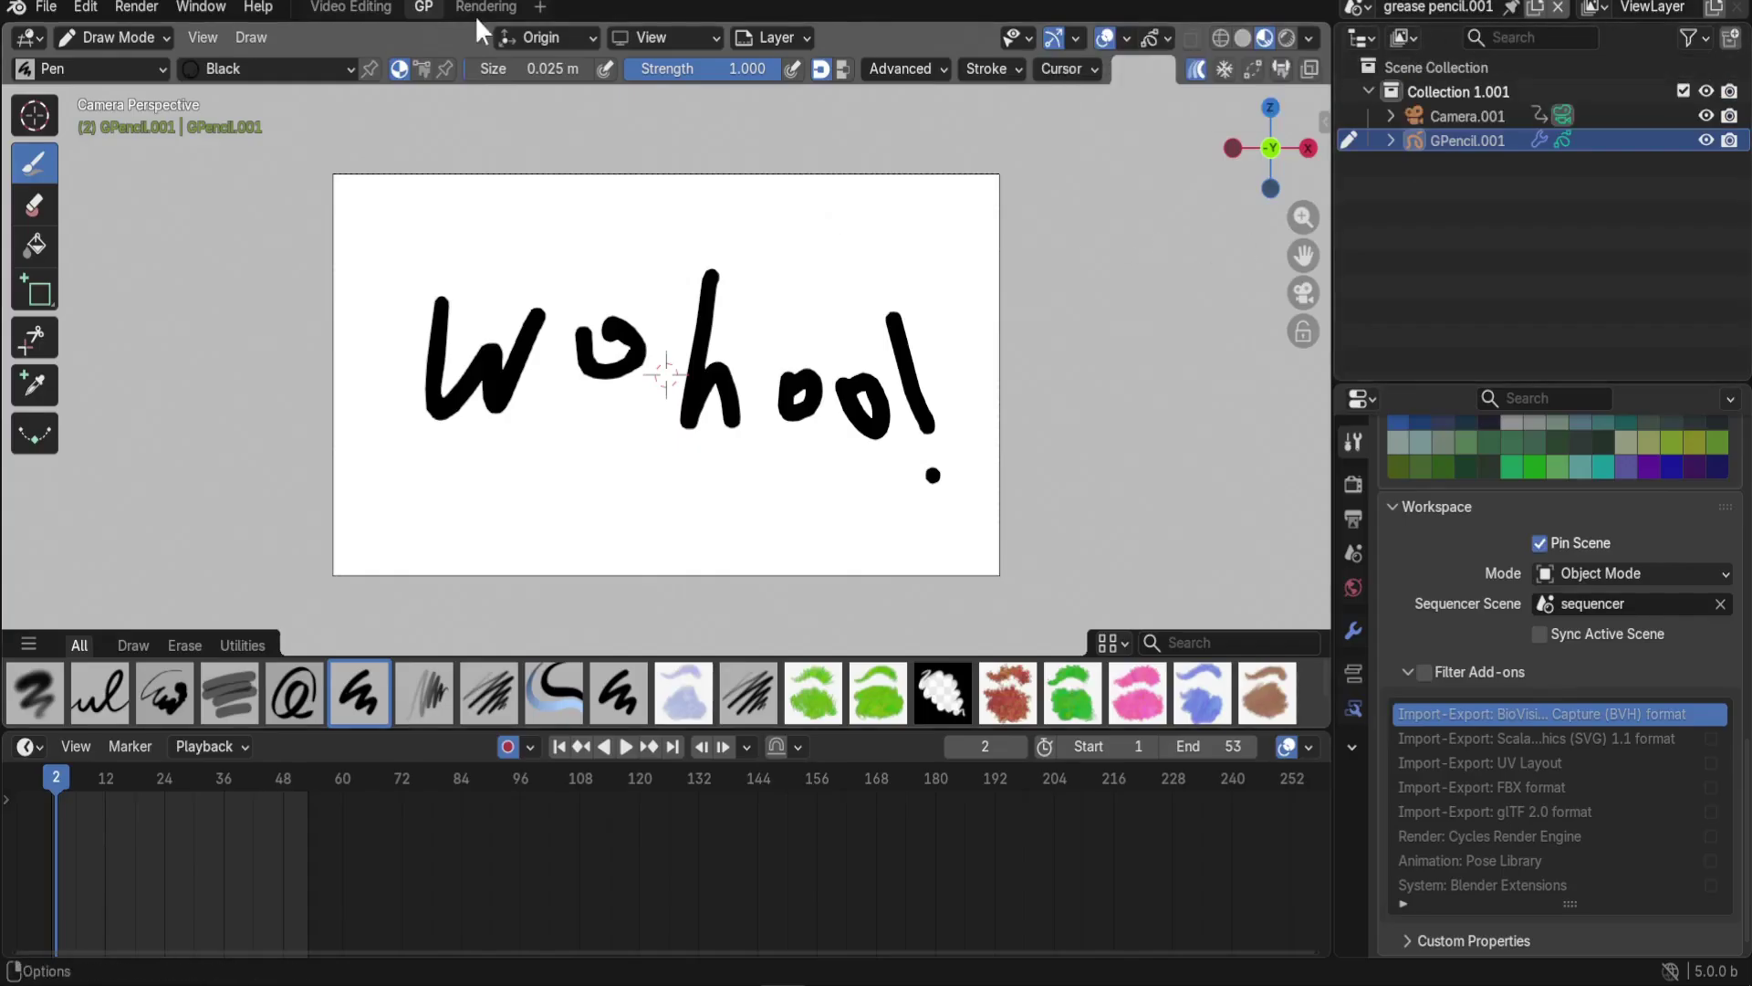
click(361, 11)
drag(443, 579, 511, 588)
key(ctrl+Page_Down)
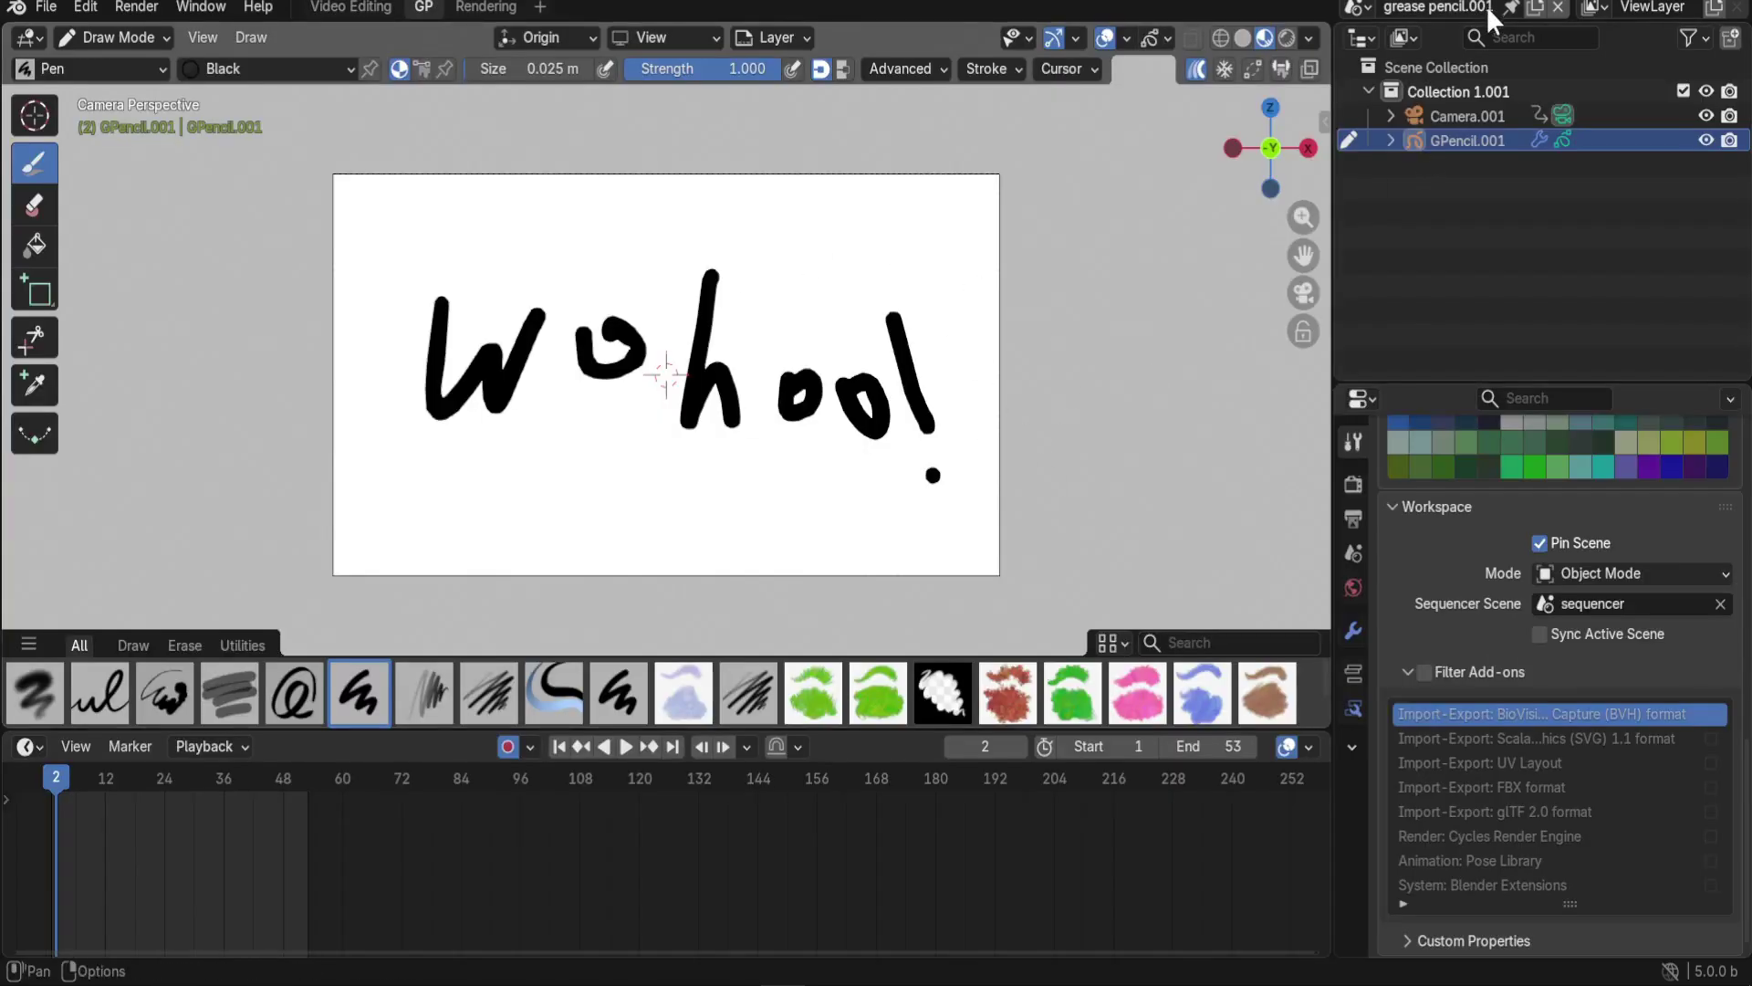
click(345, 8)
drag(469, 580, 709, 592)
key(ctrl+Page_Down)
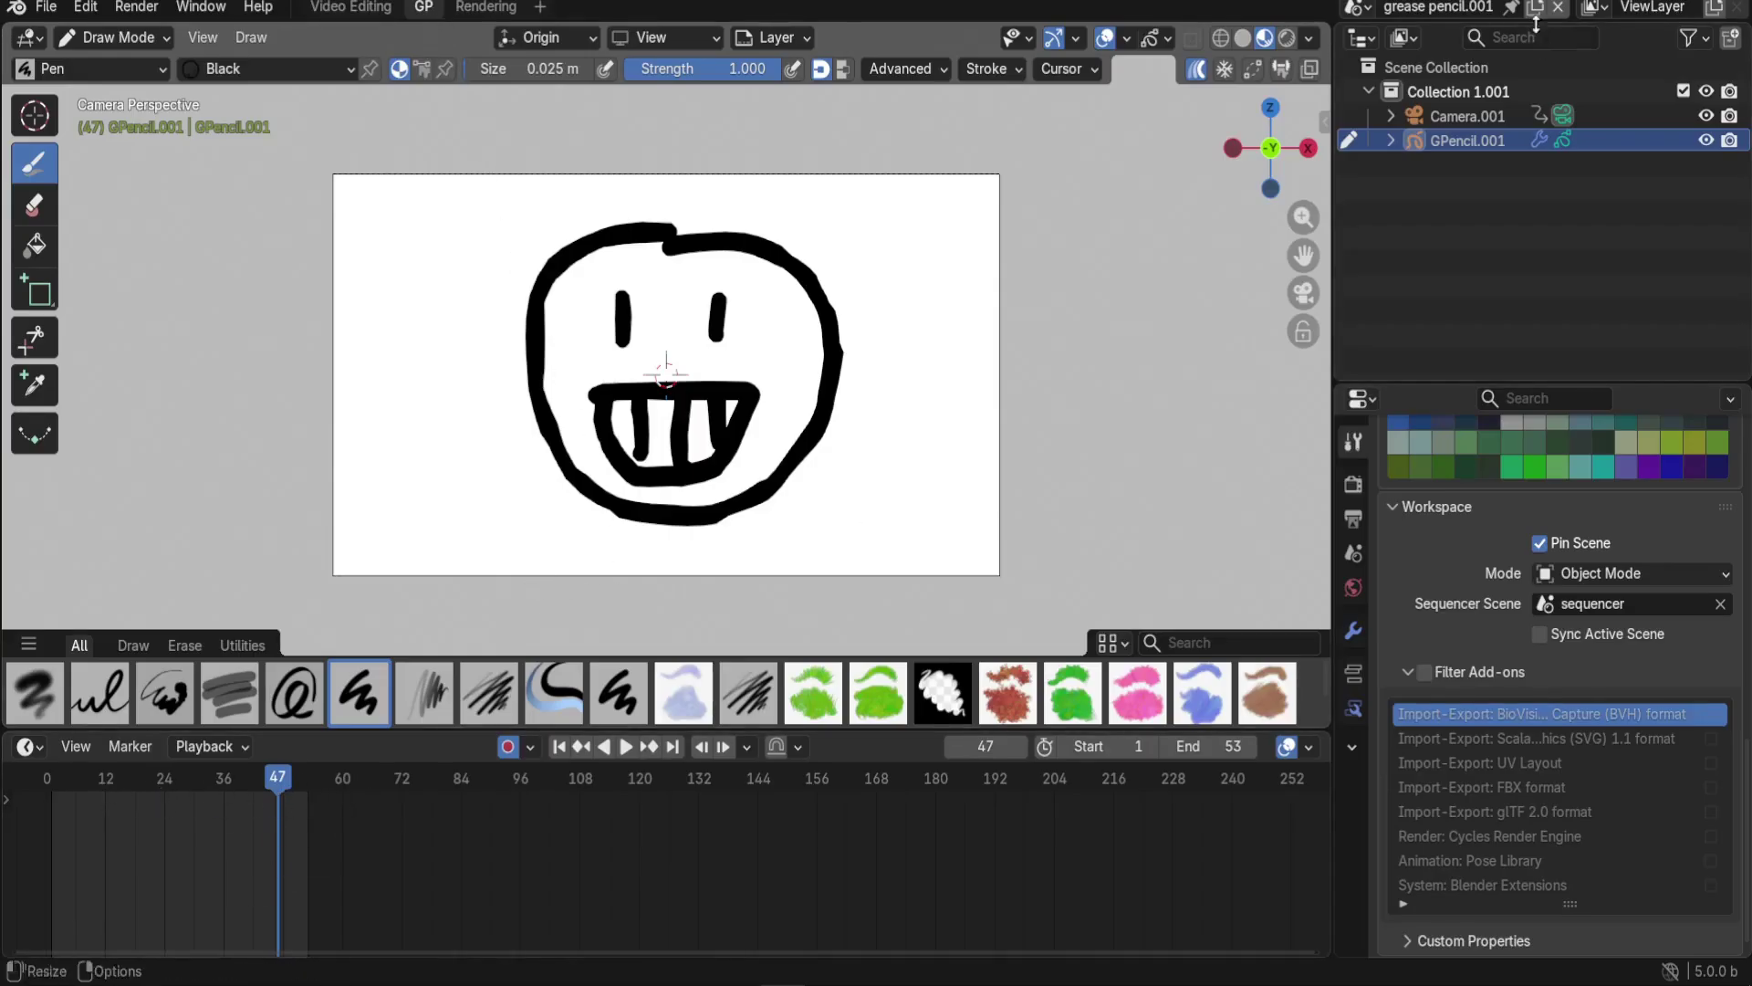
Scrub past the strips' end in Video Editing, then enlarge the GP workspace's timeline area
click(343, 6)
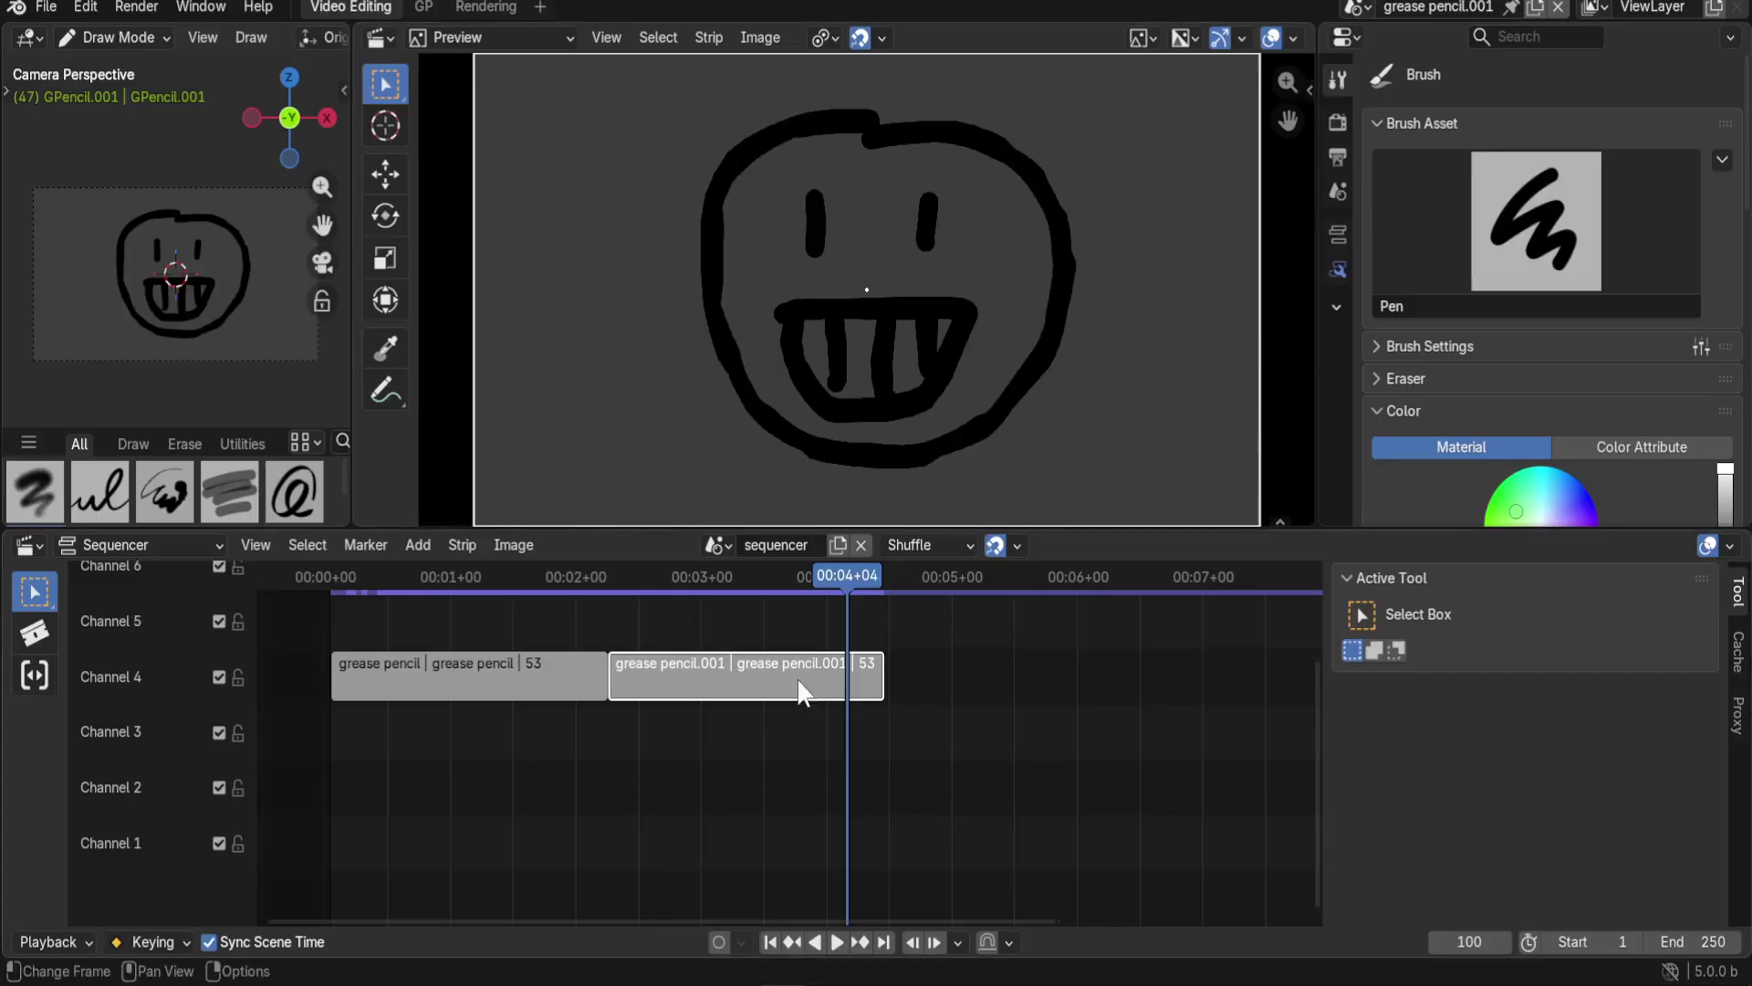
drag(856, 575, 1030, 575)
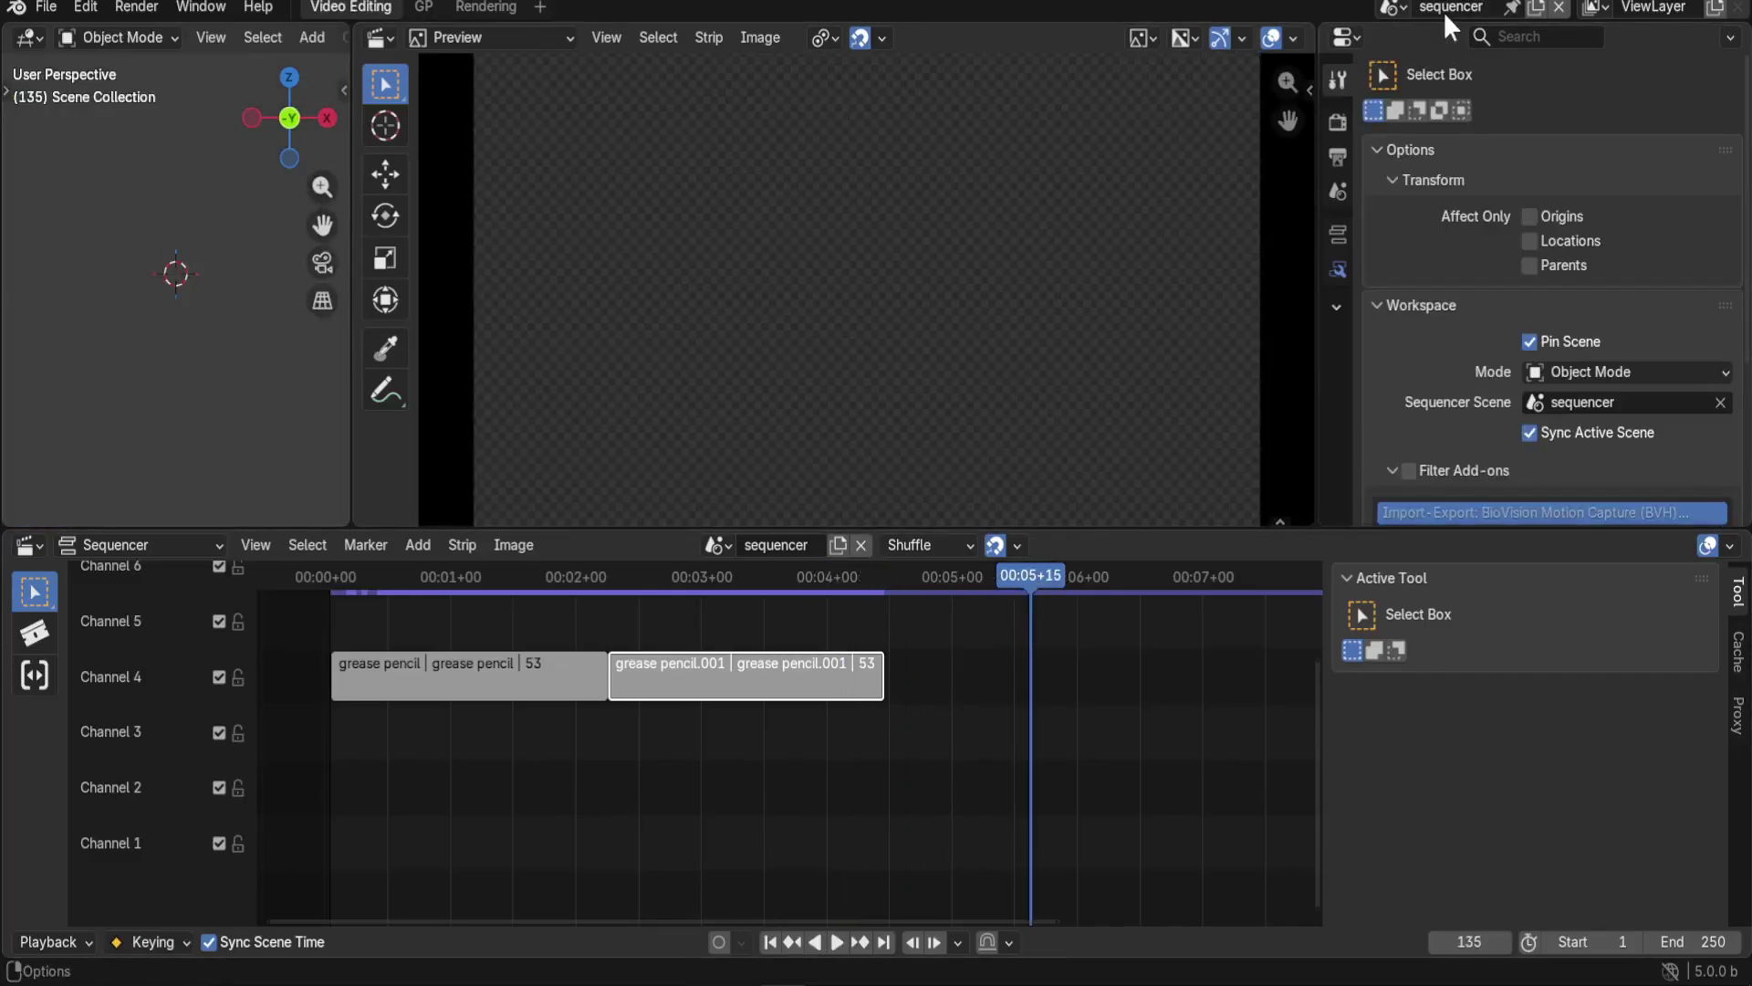
click(423, 6)
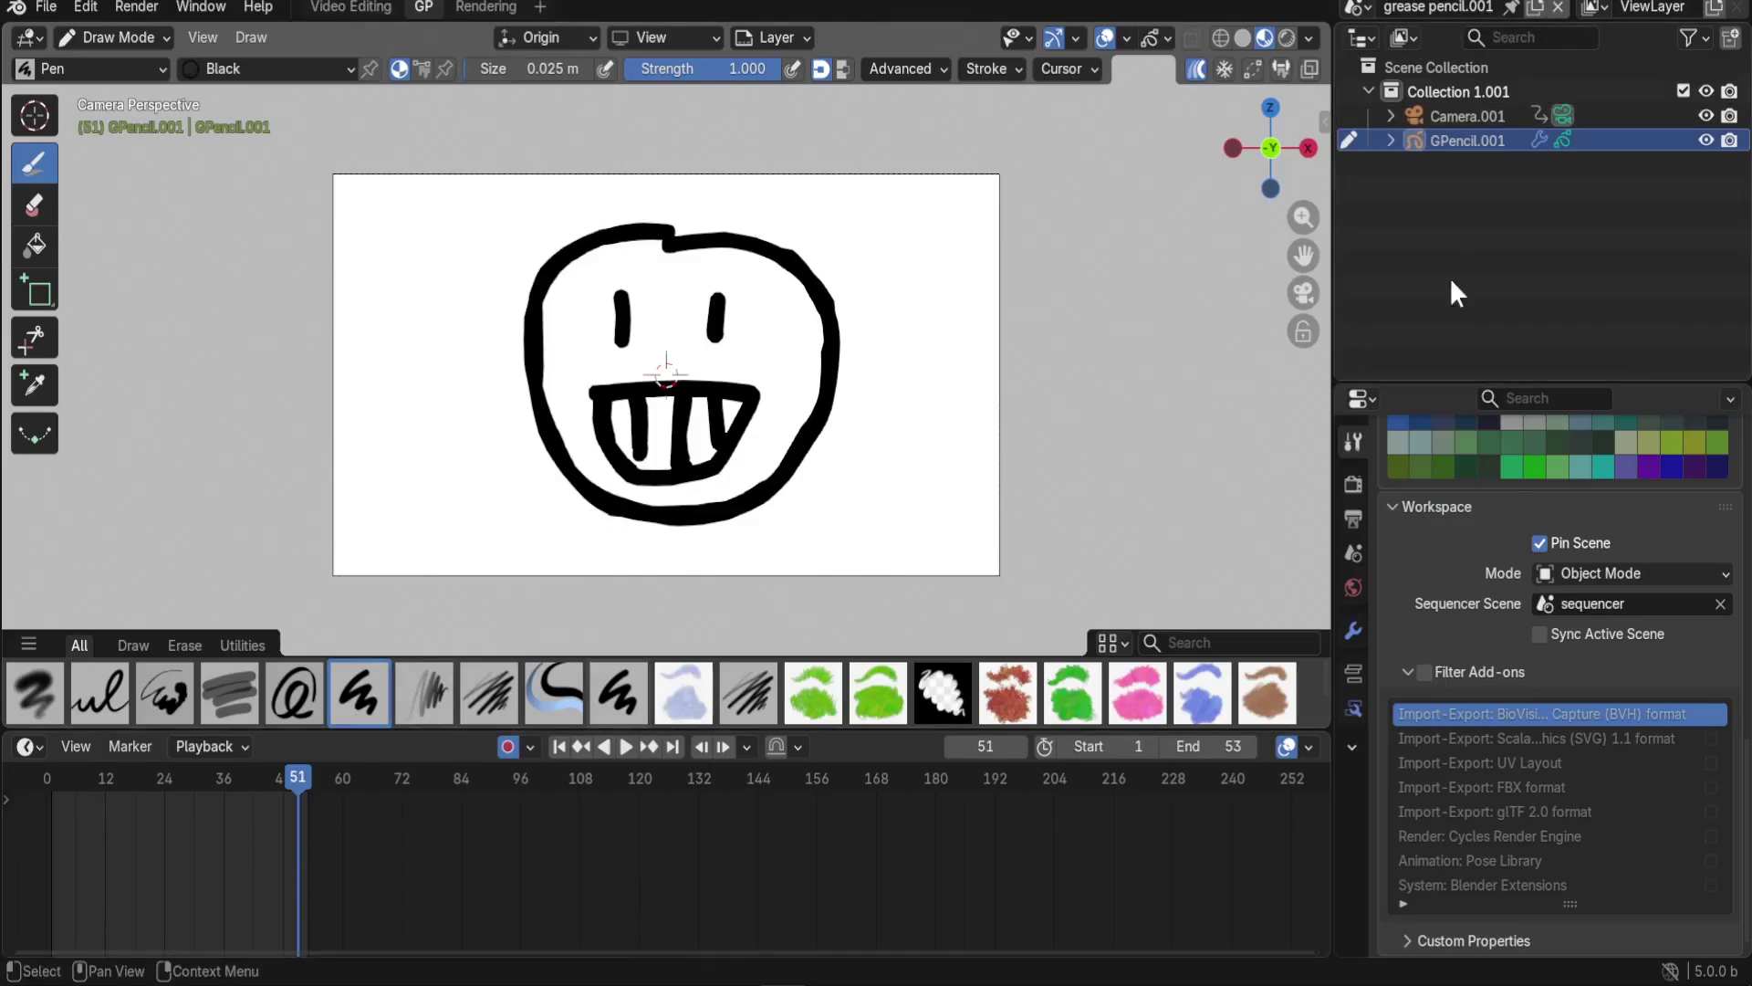
drag(882, 730, 880, 591)
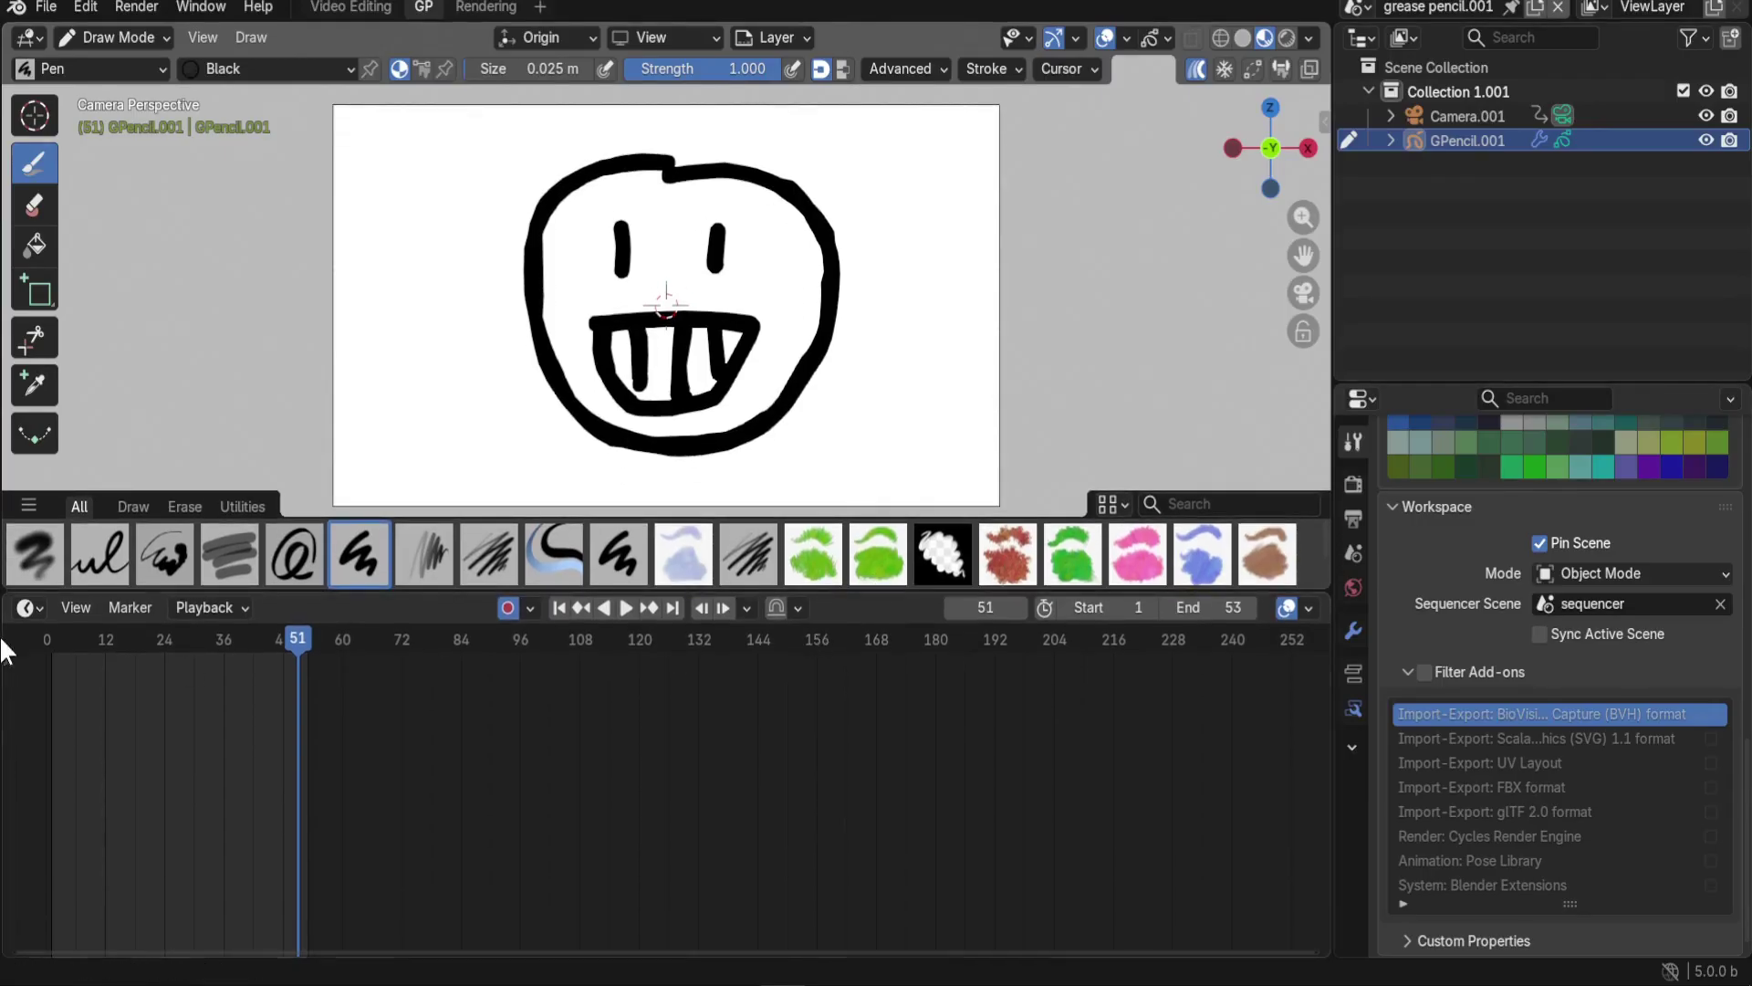
Change the GP workspace's timeline into a Video Sequencer and zoom out
click(28, 607)
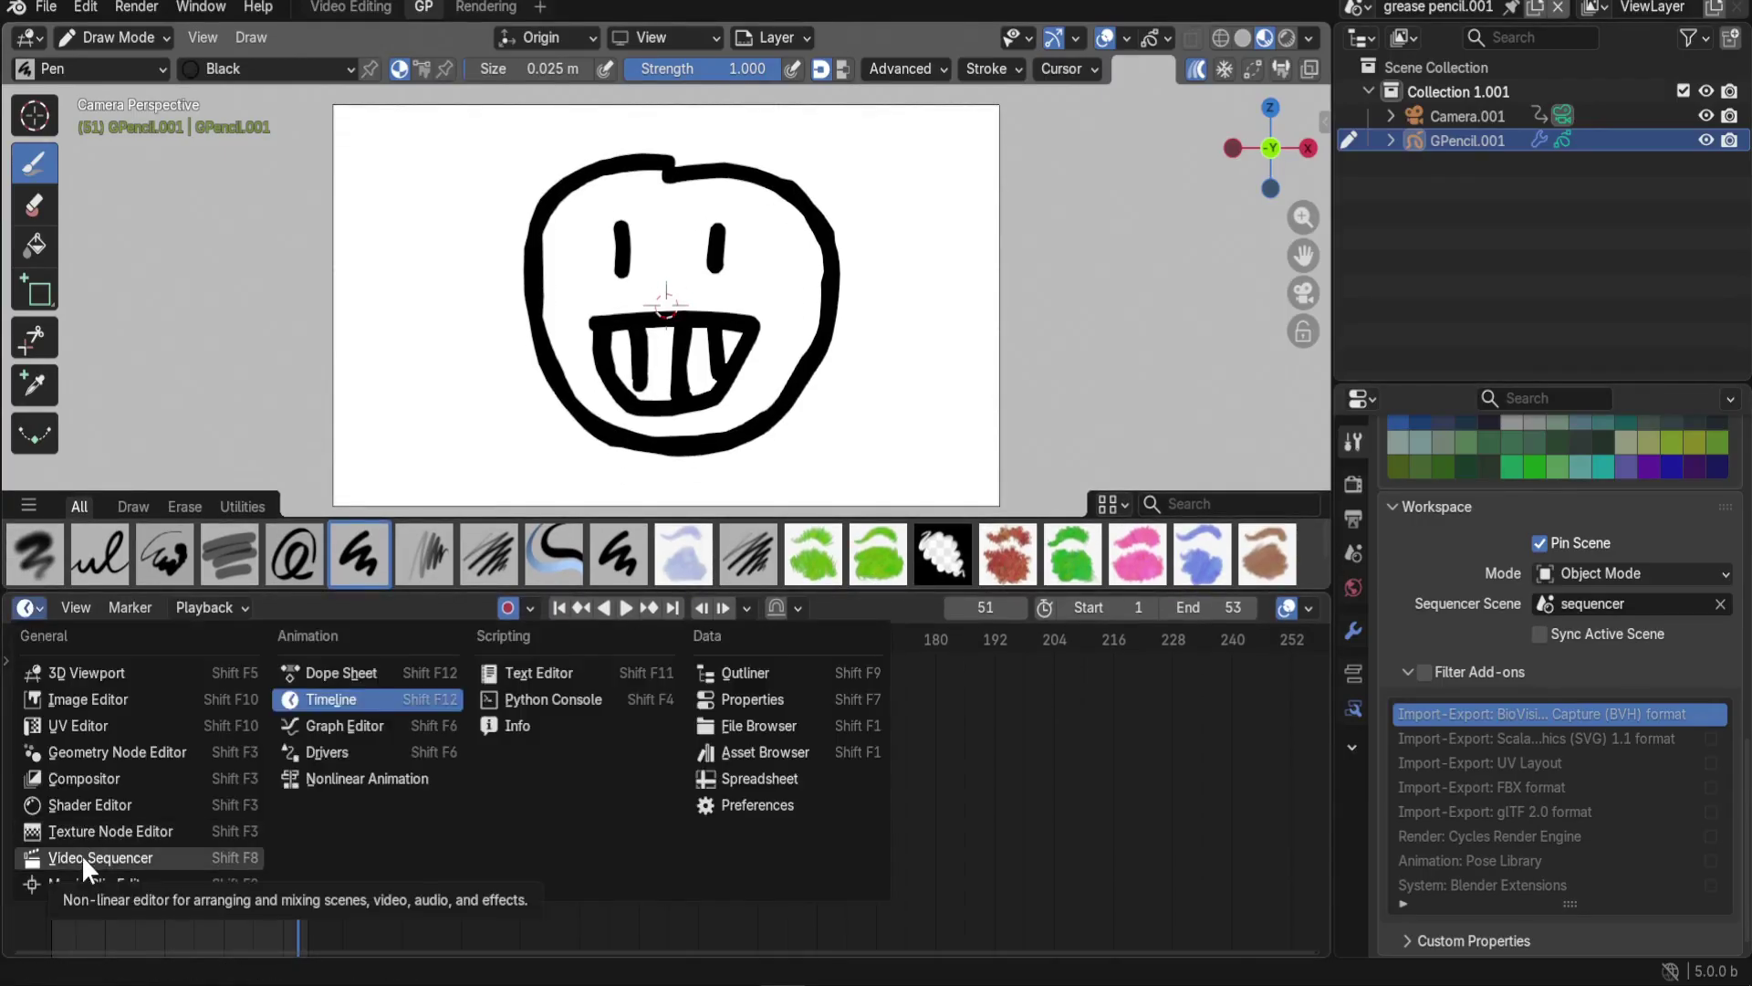
click(80, 854)
scroll(909, 758, down, 6)
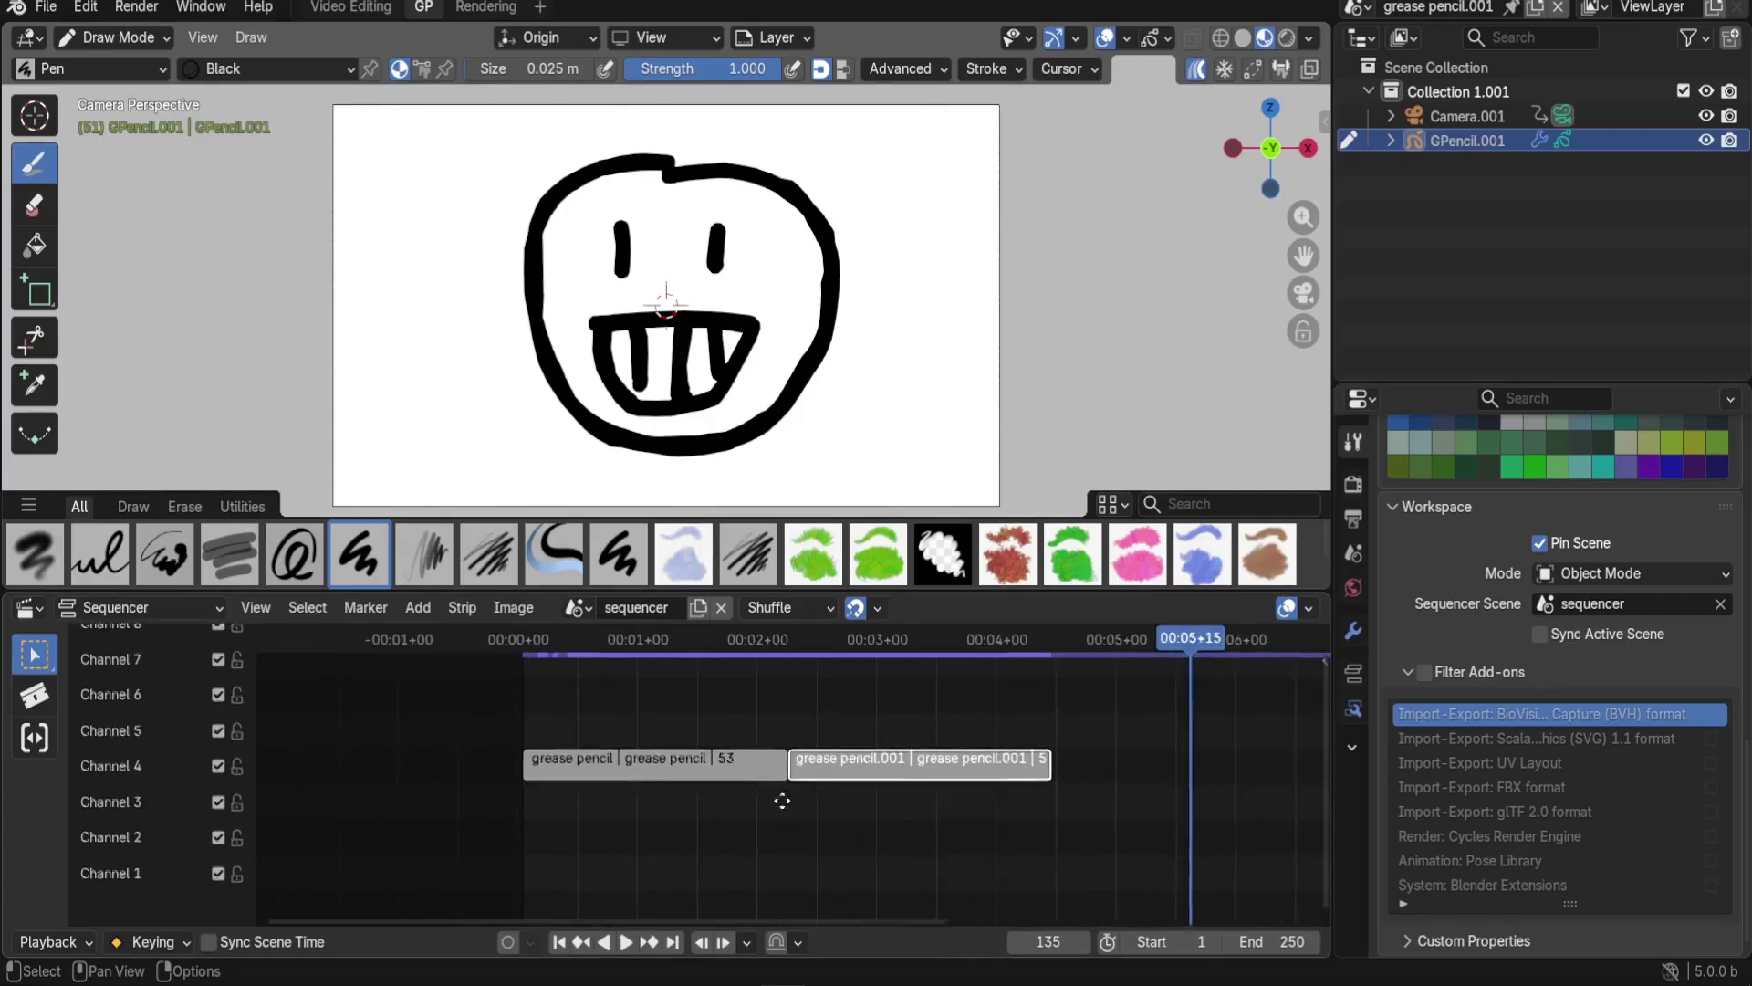
Toggle Sync Scene Time on, scrub to frame 108, turn it off, and check Video Editing
click(209, 942)
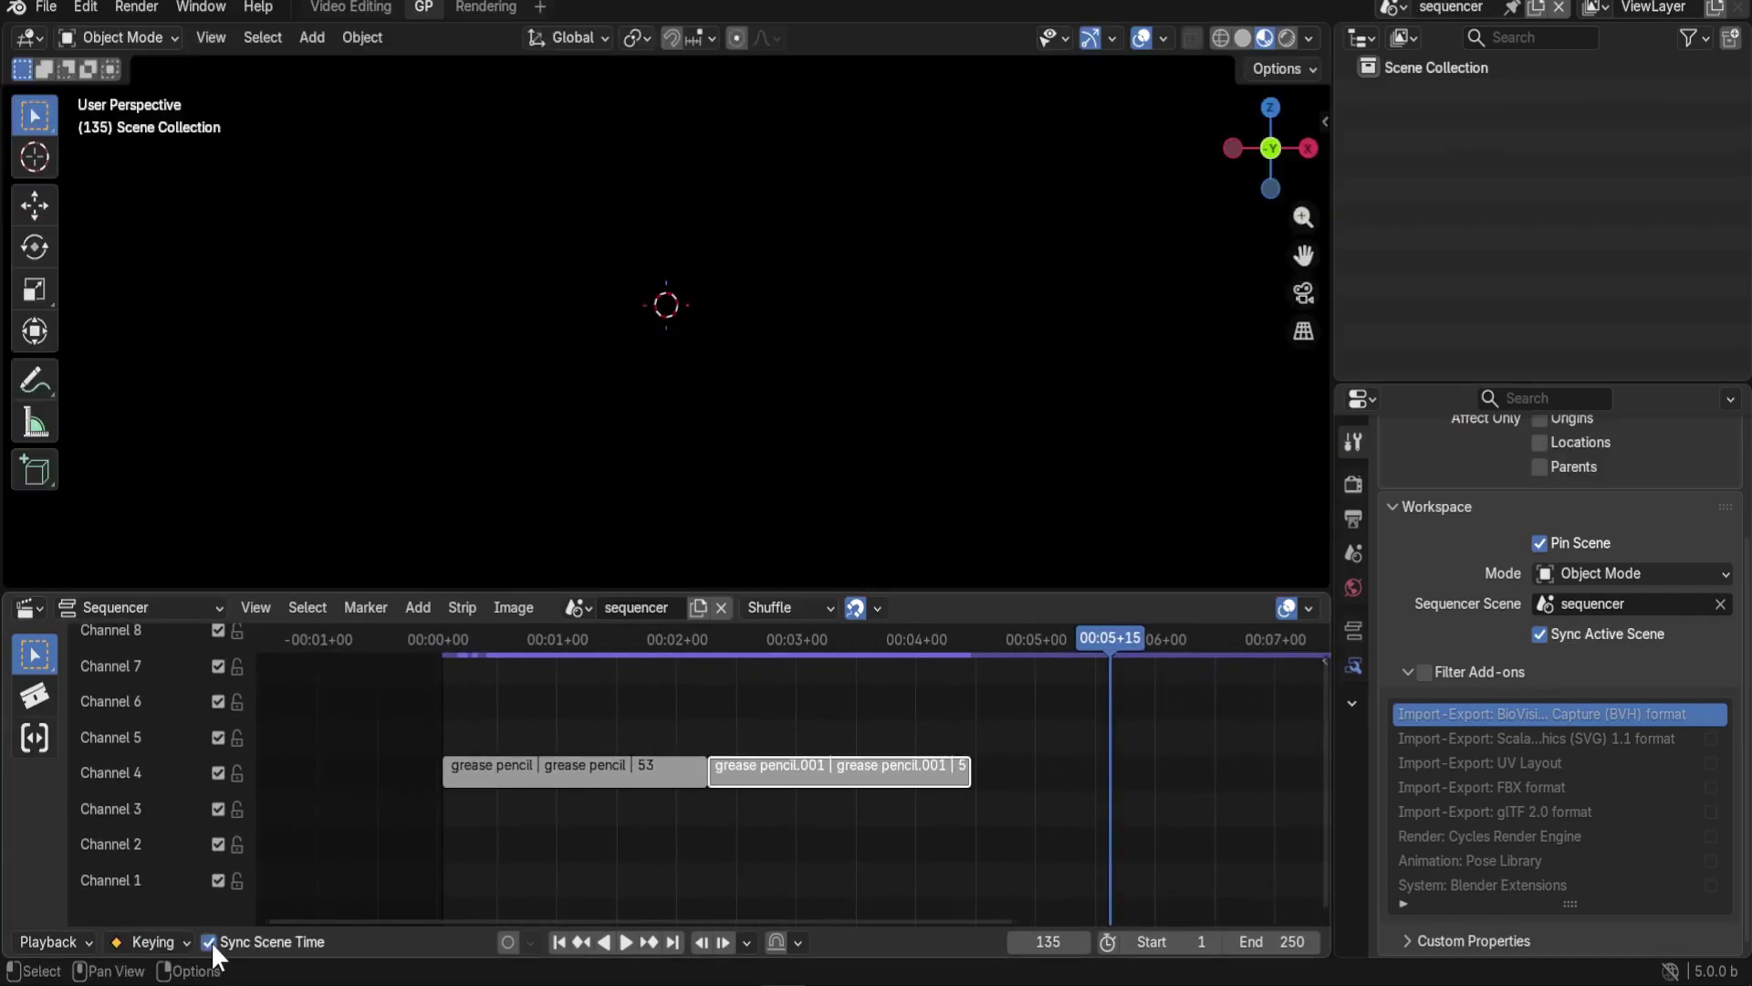
mouse_move(1113, 638)
mouse_down()
mouse_move(778, 643)
mouse_move(551, 672)
mouse_move(833, 676)
mouse_move(626, 657)
mouse_move(760, 633)
mouse_move(574, 670)
mouse_move(897, 666)
mouse_move(567, 680)
mouse_move(817, 674)
mouse_up()
click(208, 944)
click(336, 8)
drag(772, 577, 795, 577)
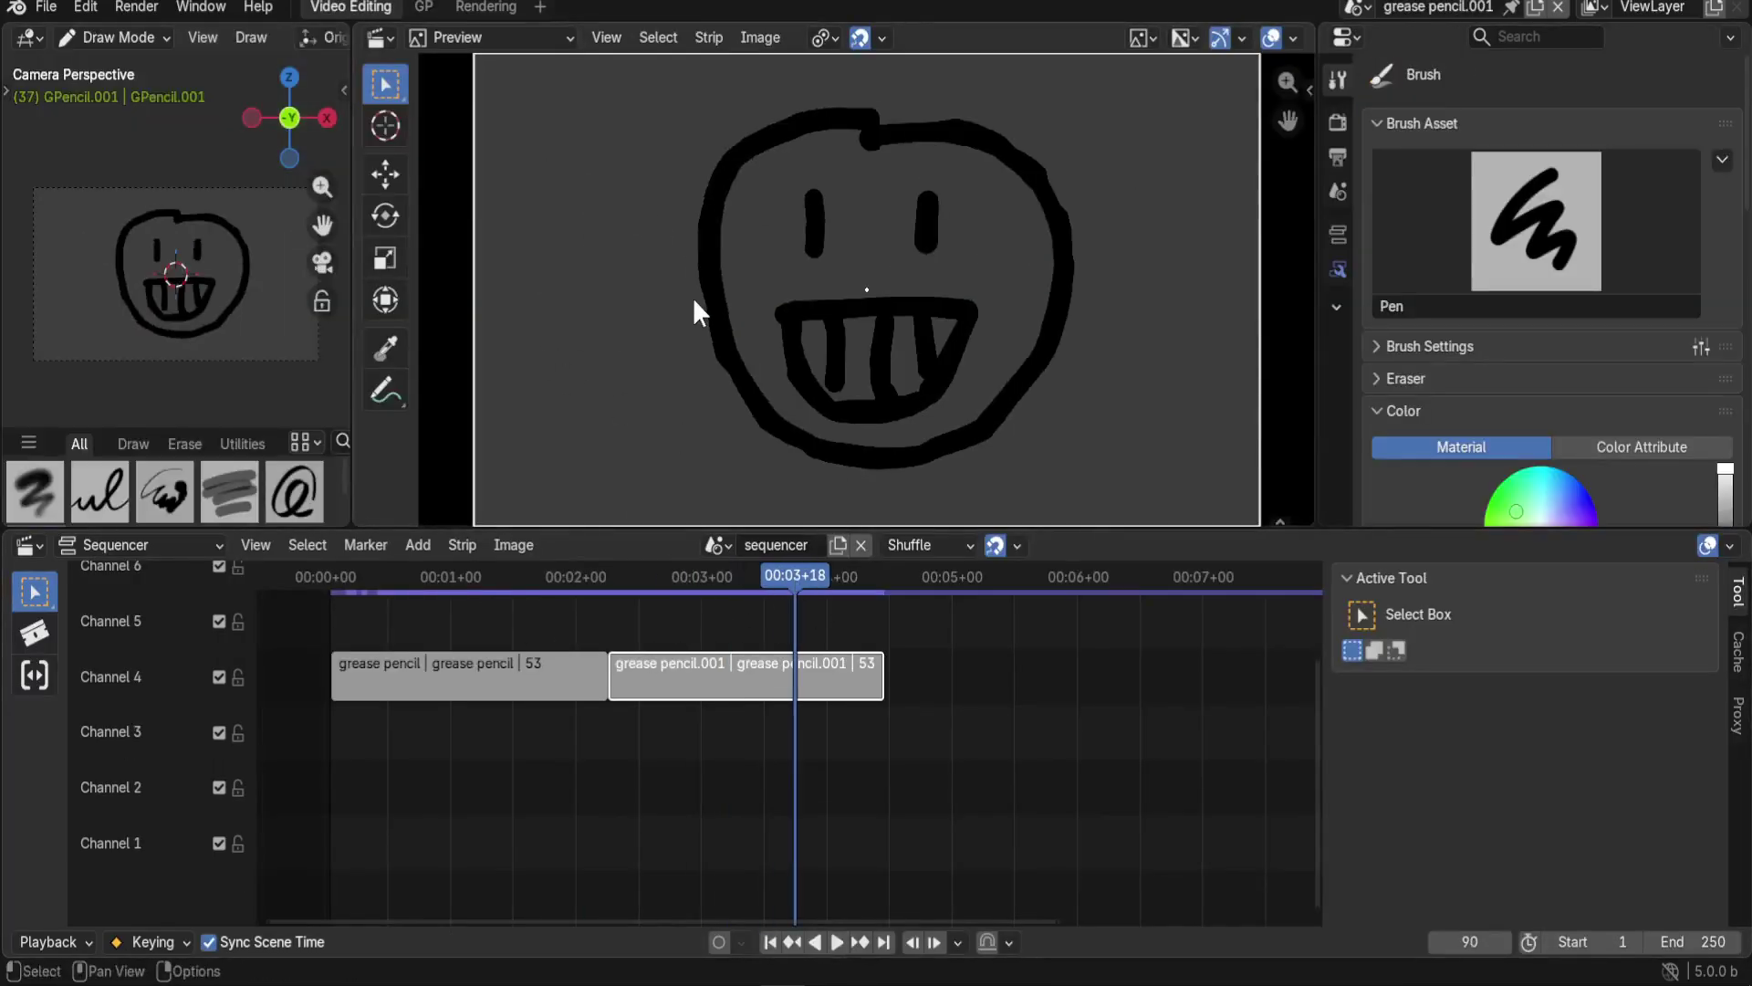
click(423, 7)
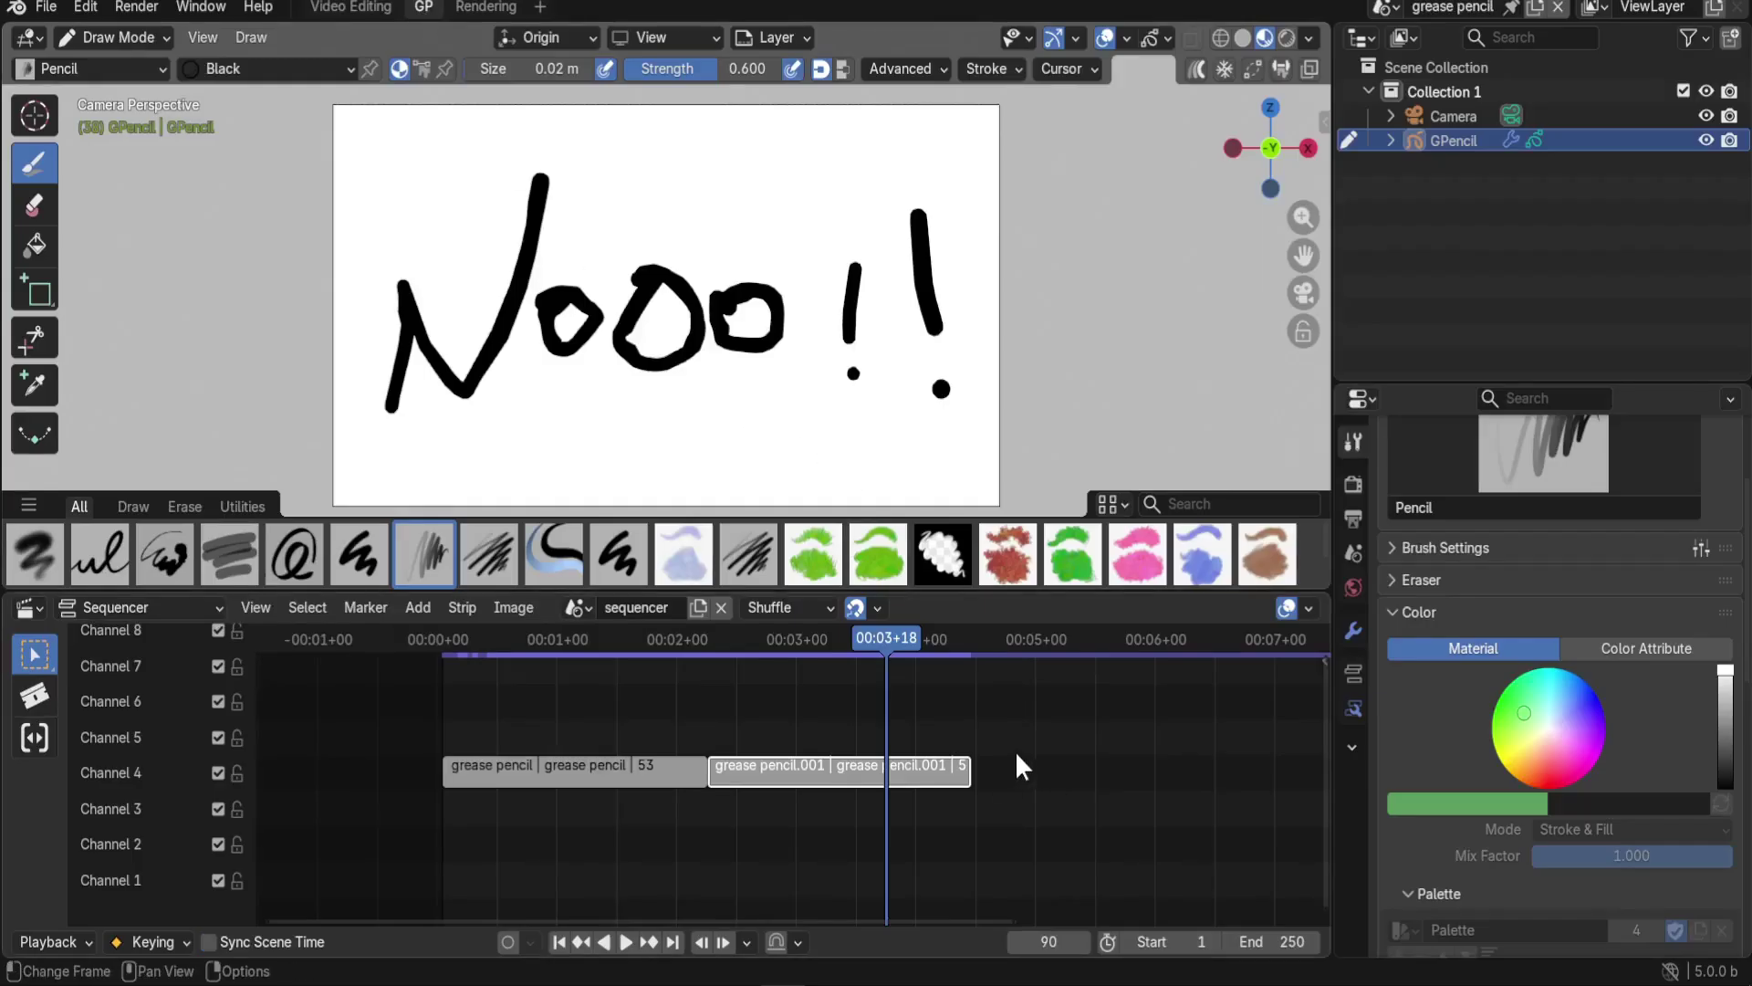
Create sequencer.001 as a Full Copy from the New Sequencer Scene button
click(580, 607)
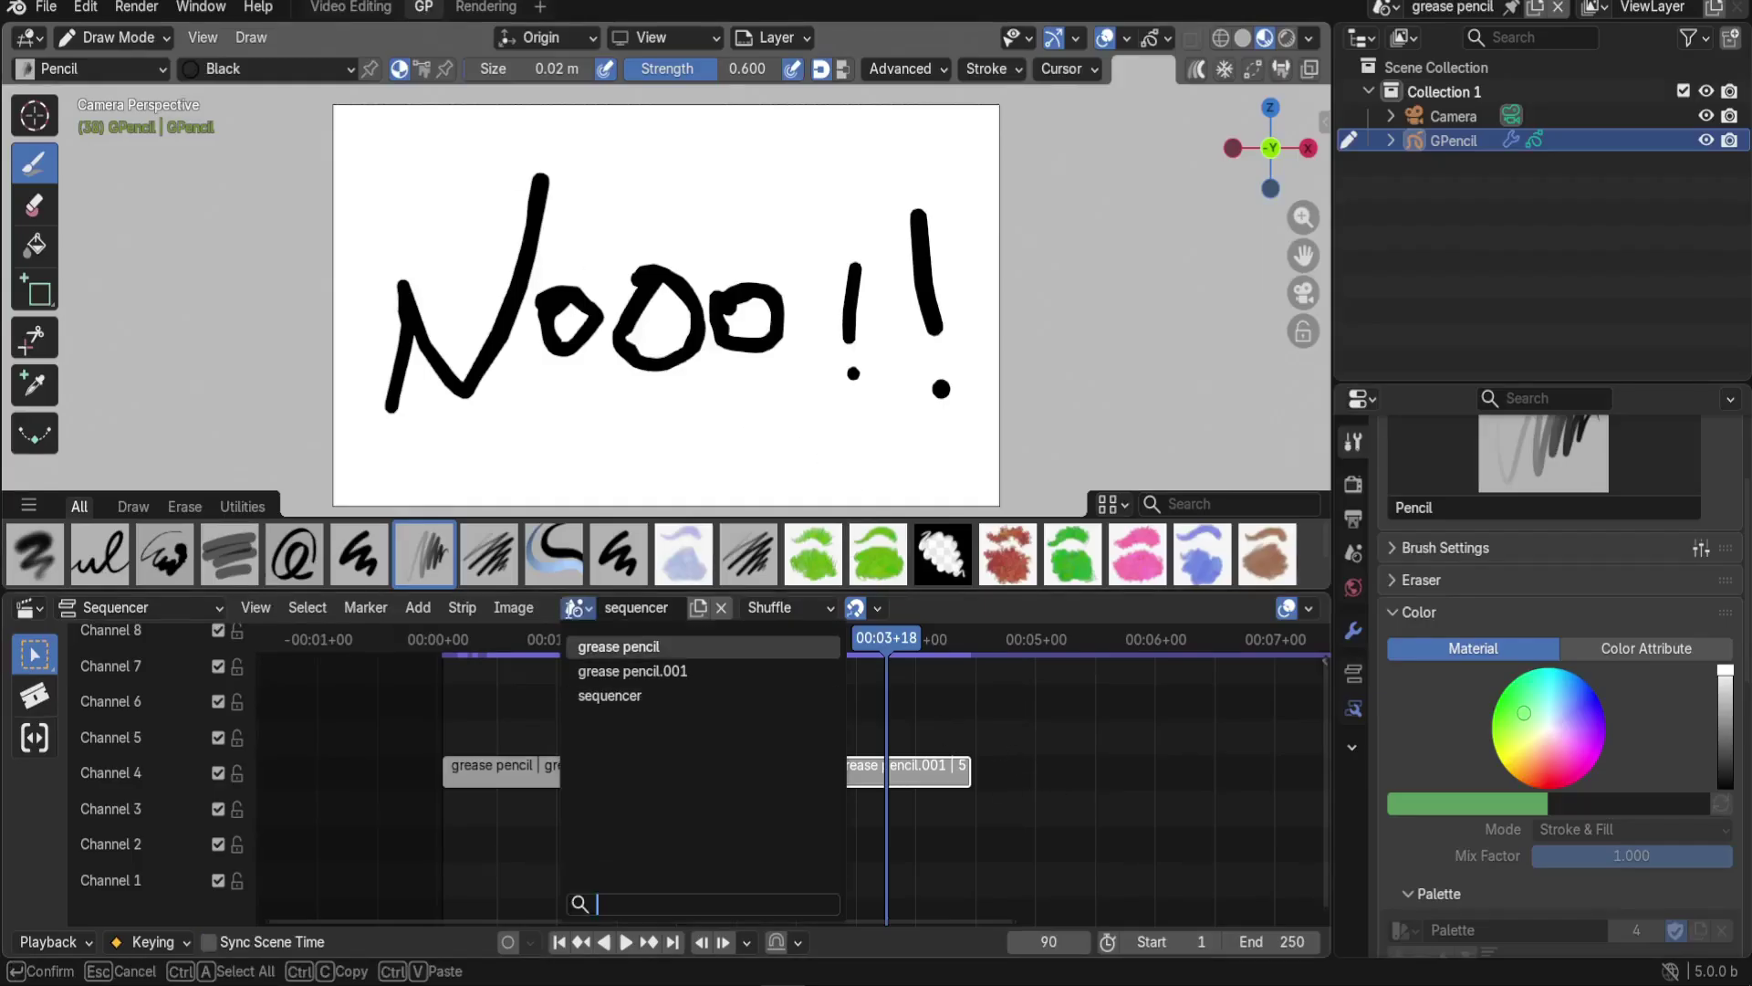
click(582, 606)
click(697, 607)
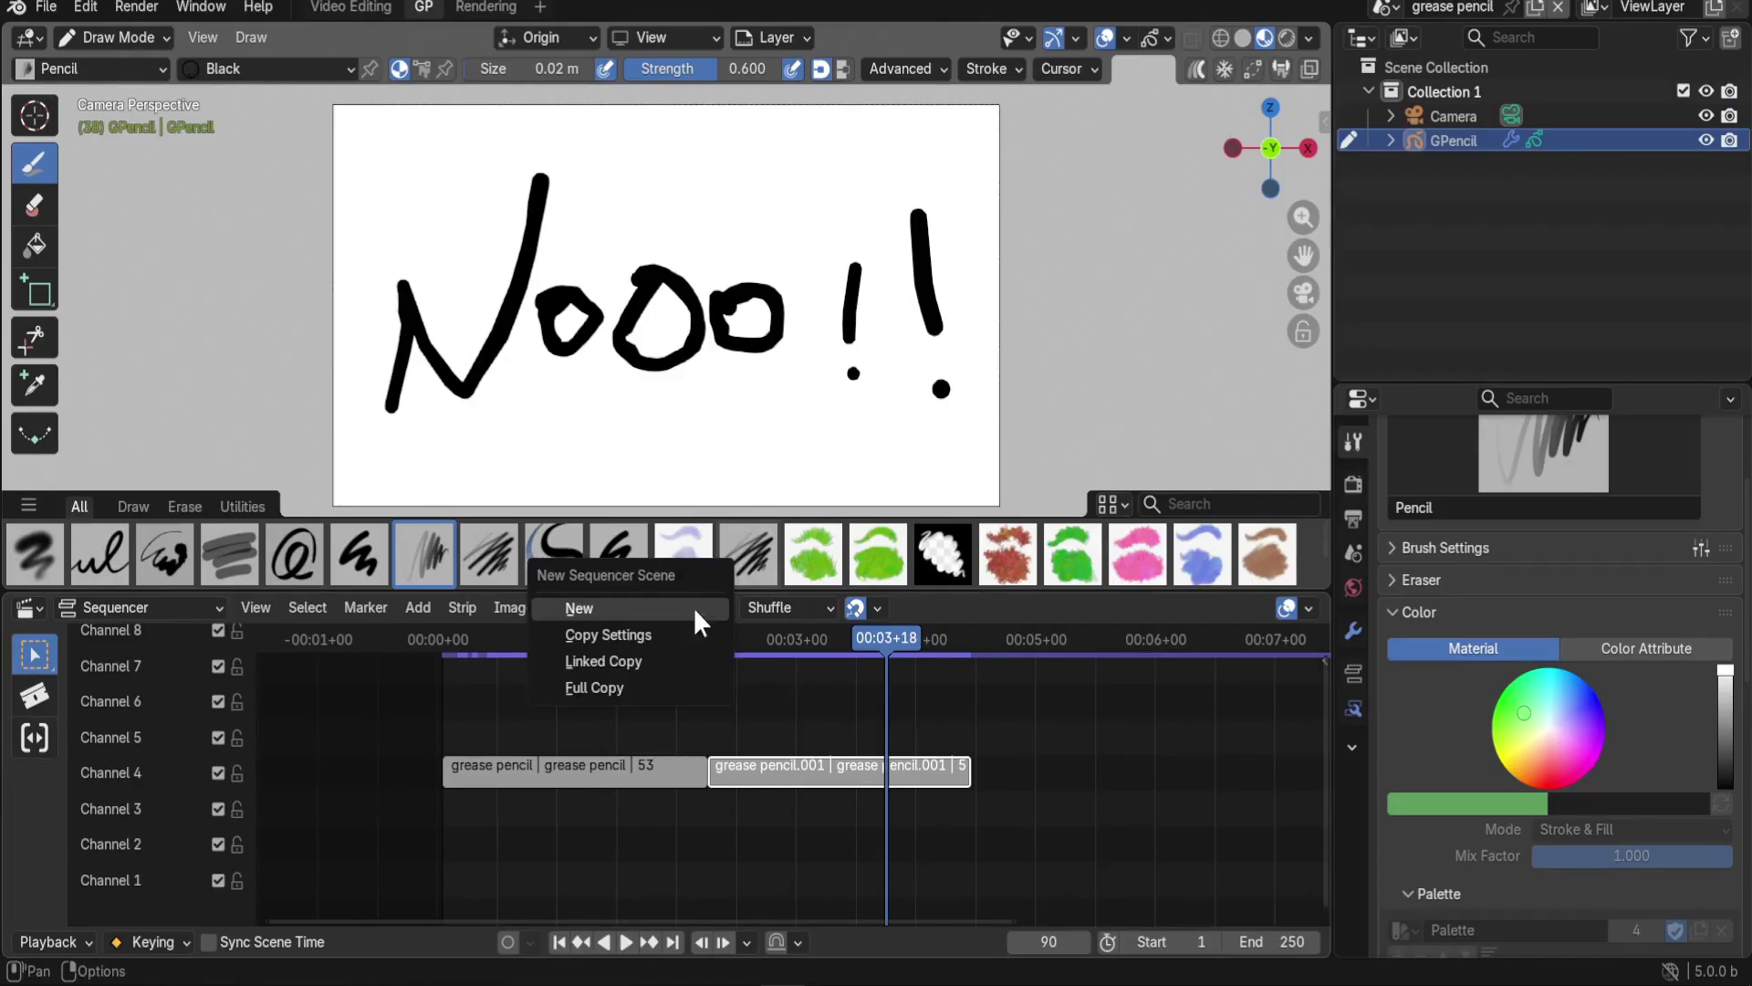
click(639, 689)
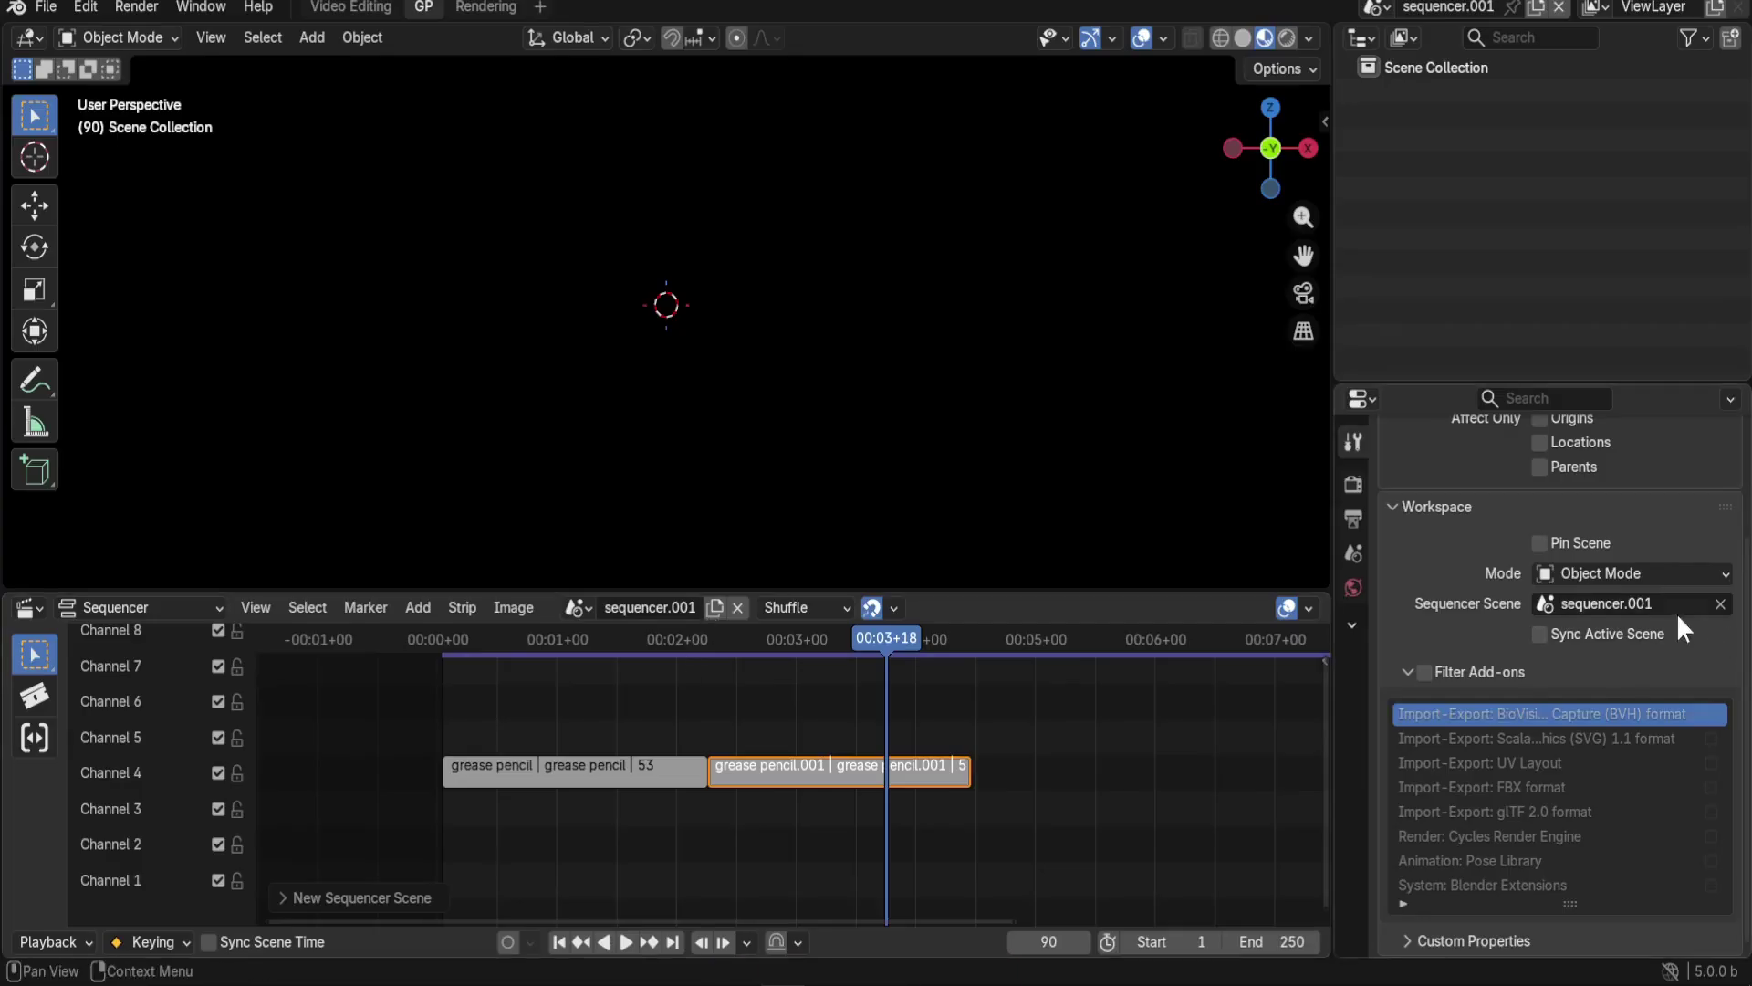
Rearrange the strips: grease pencil.001 up to channel 5 and left, grease pencil moved right
click(801, 781)
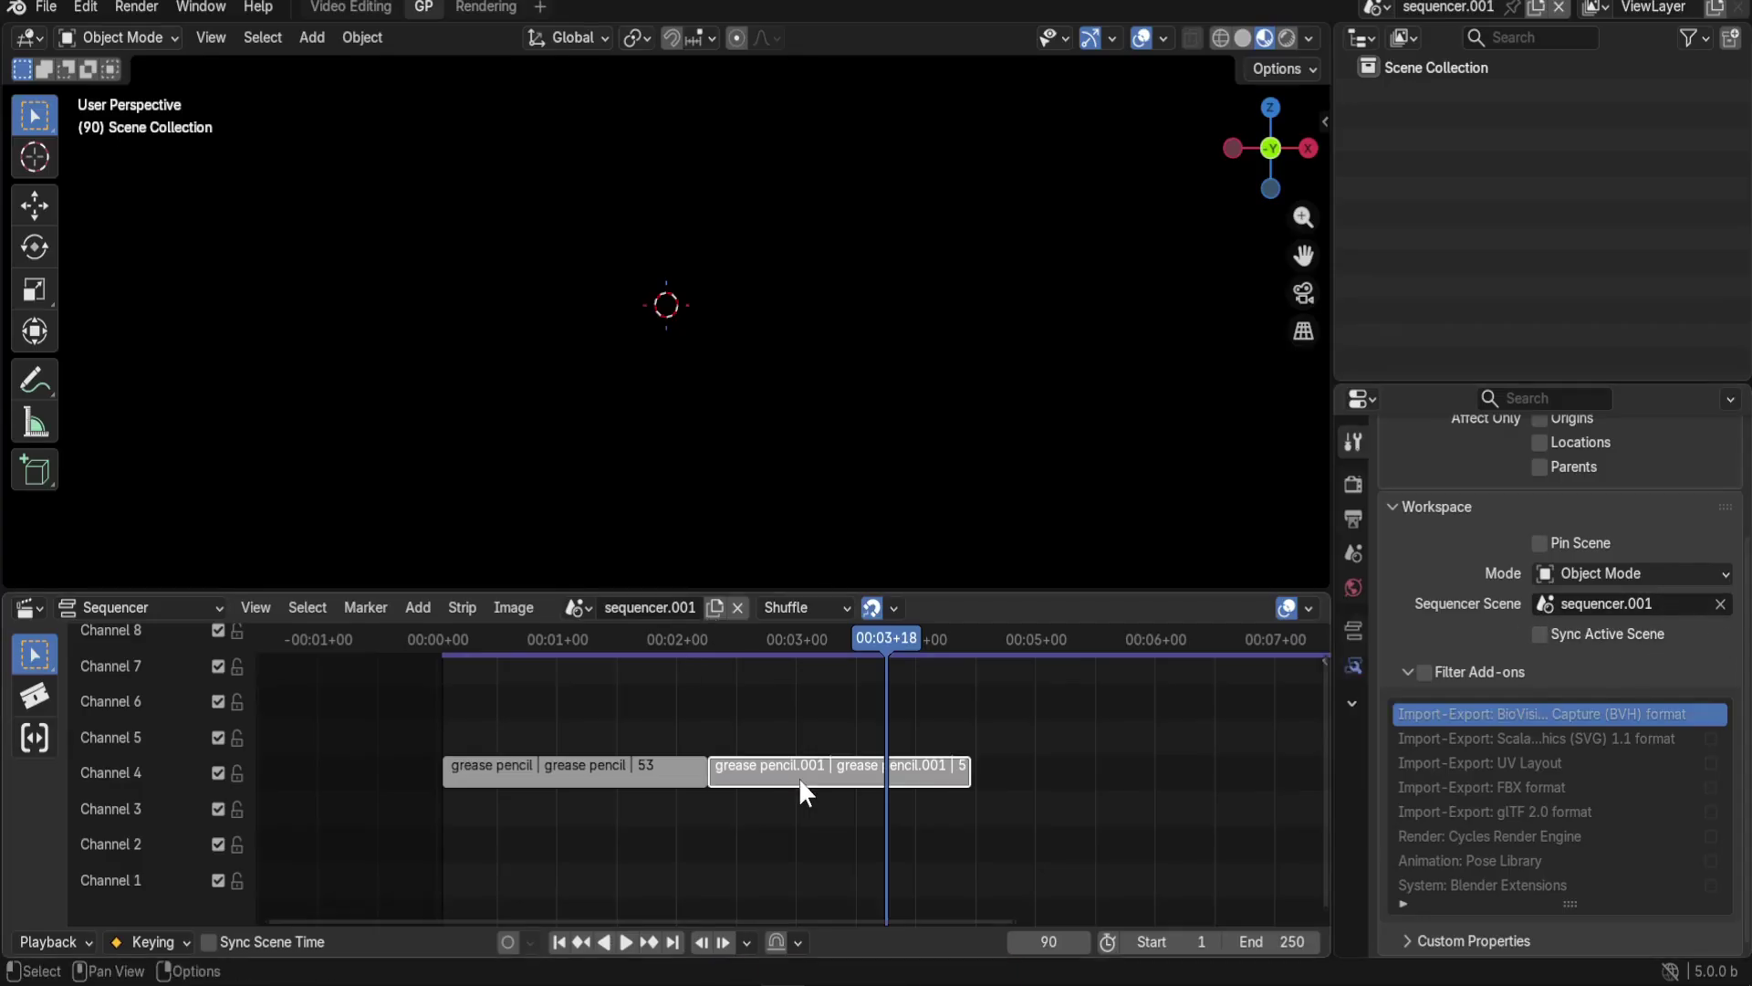
key(g)
click(715, 742)
click(638, 782)
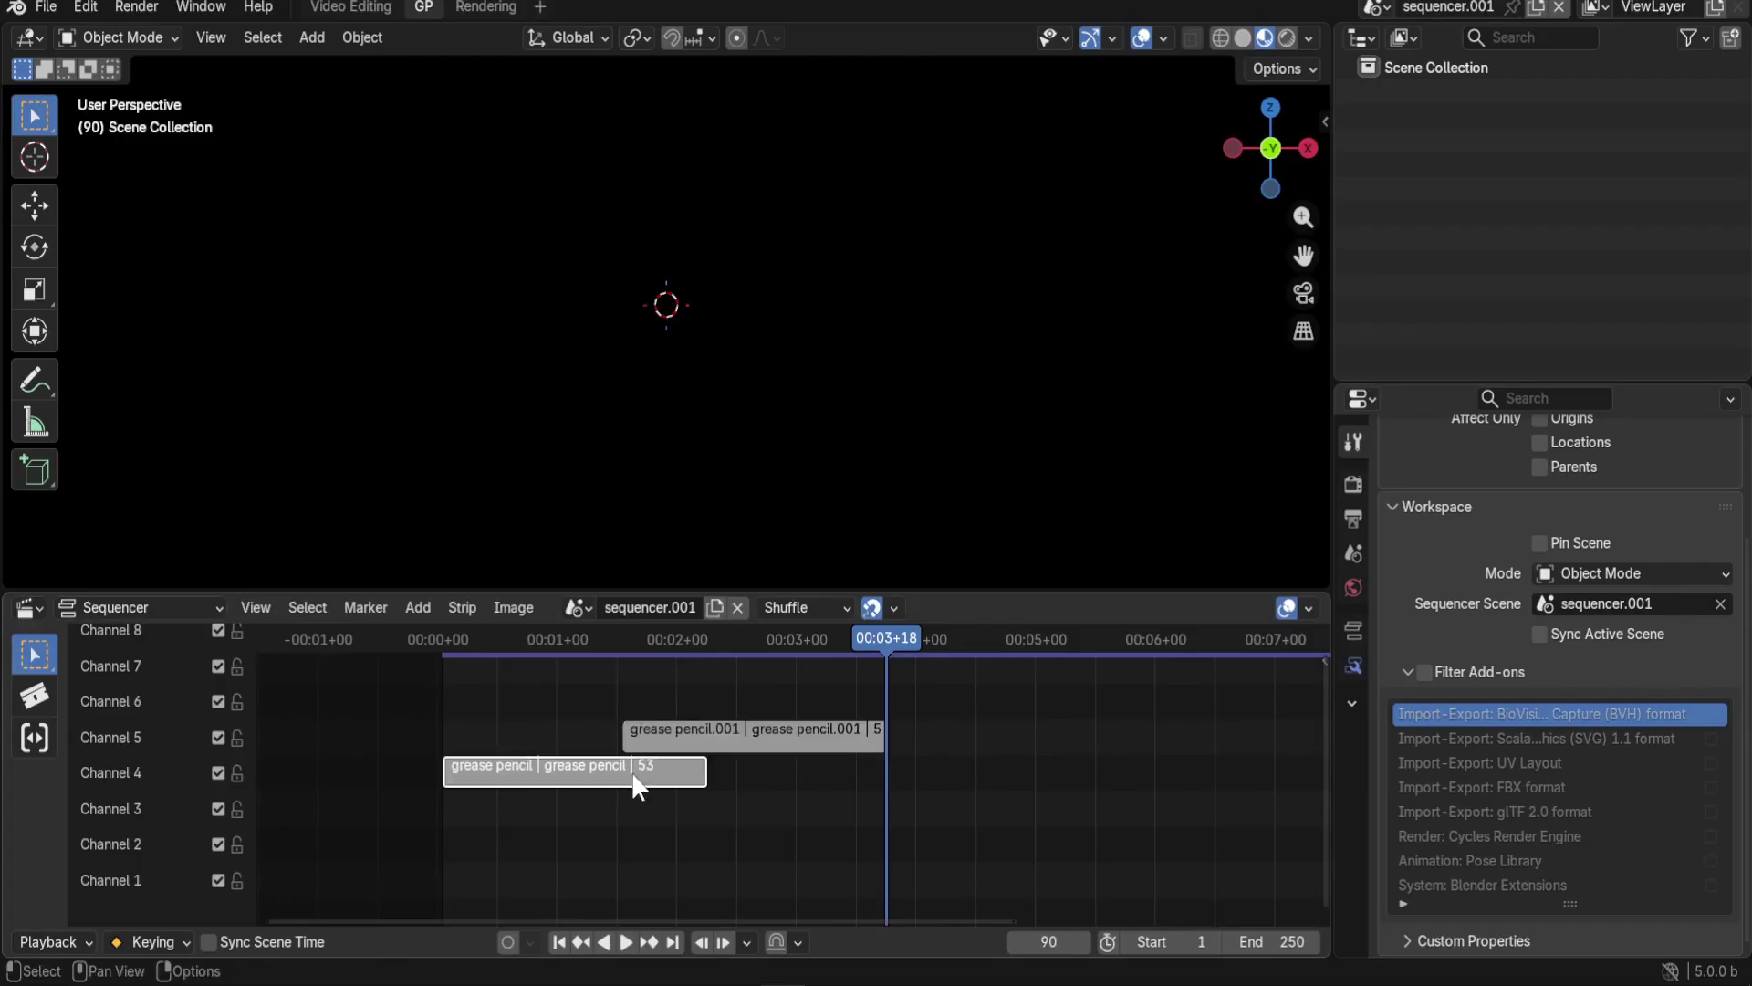
key(g)
click(1119, 774)
click(774, 741)
key(g)
click(671, 748)
Enable Sync Scene Time, scrub the strips, then scrub Video Editing back to about frame 39
click(204, 941)
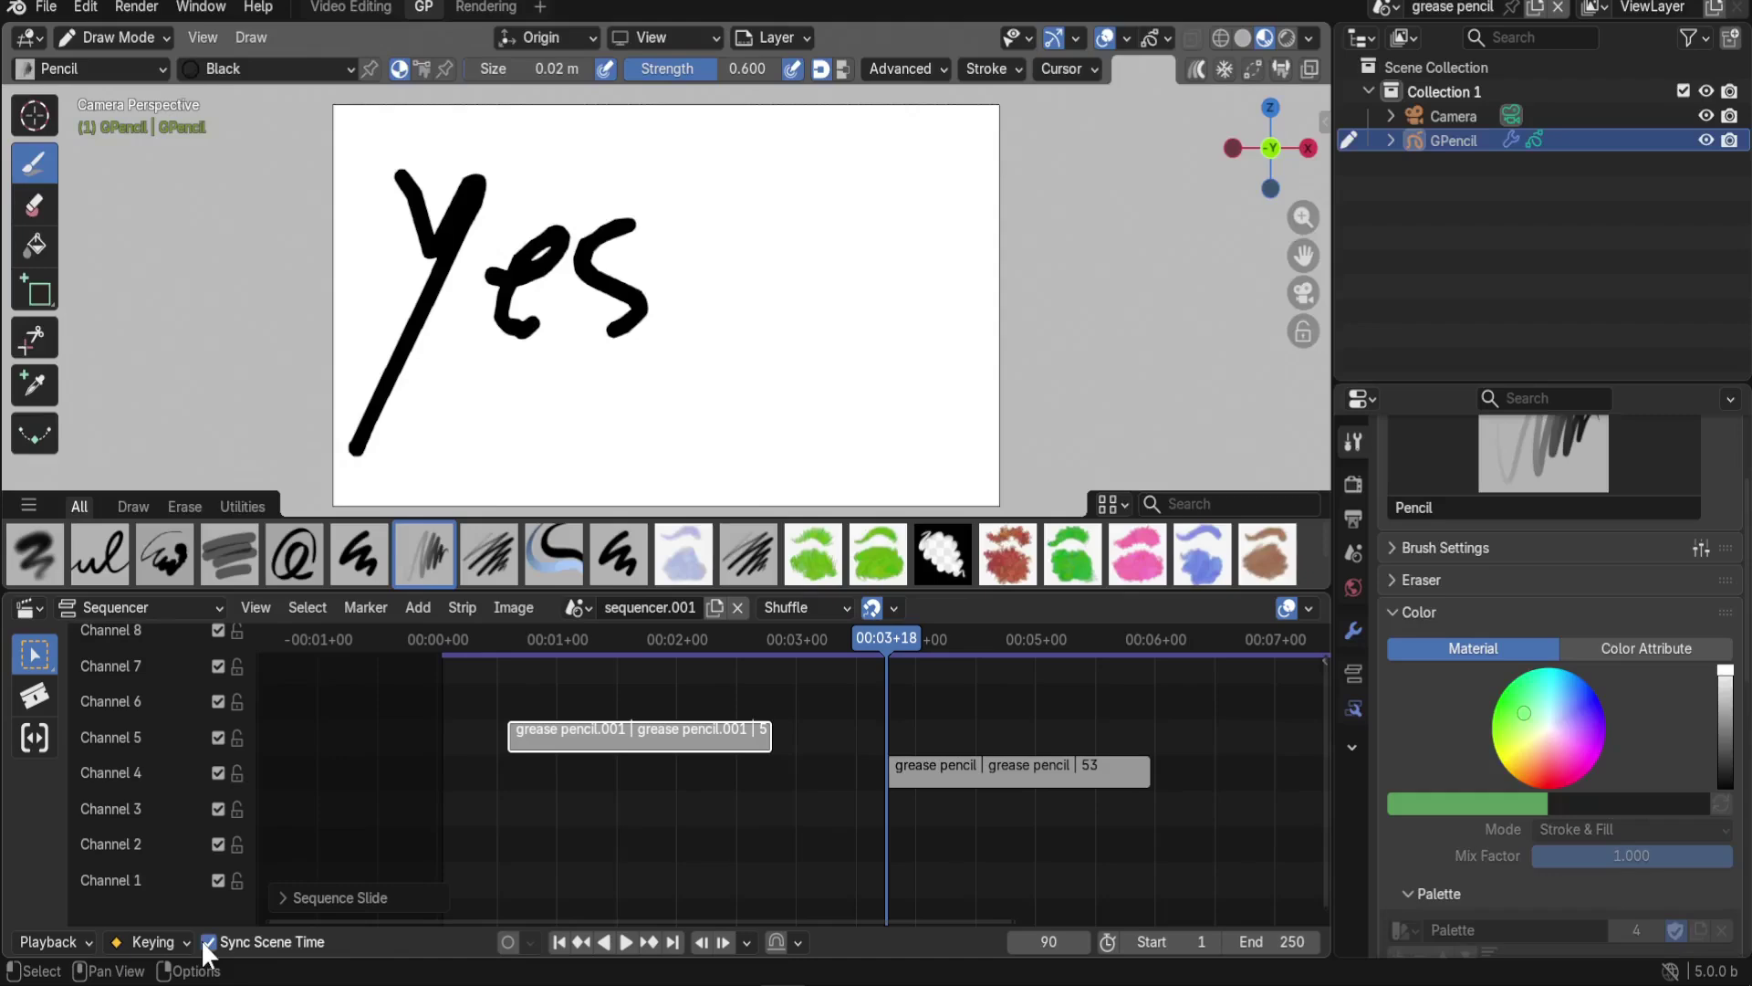
drag(925, 671, 1044, 681)
click(352, 11)
drag(791, 599, 398, 595)
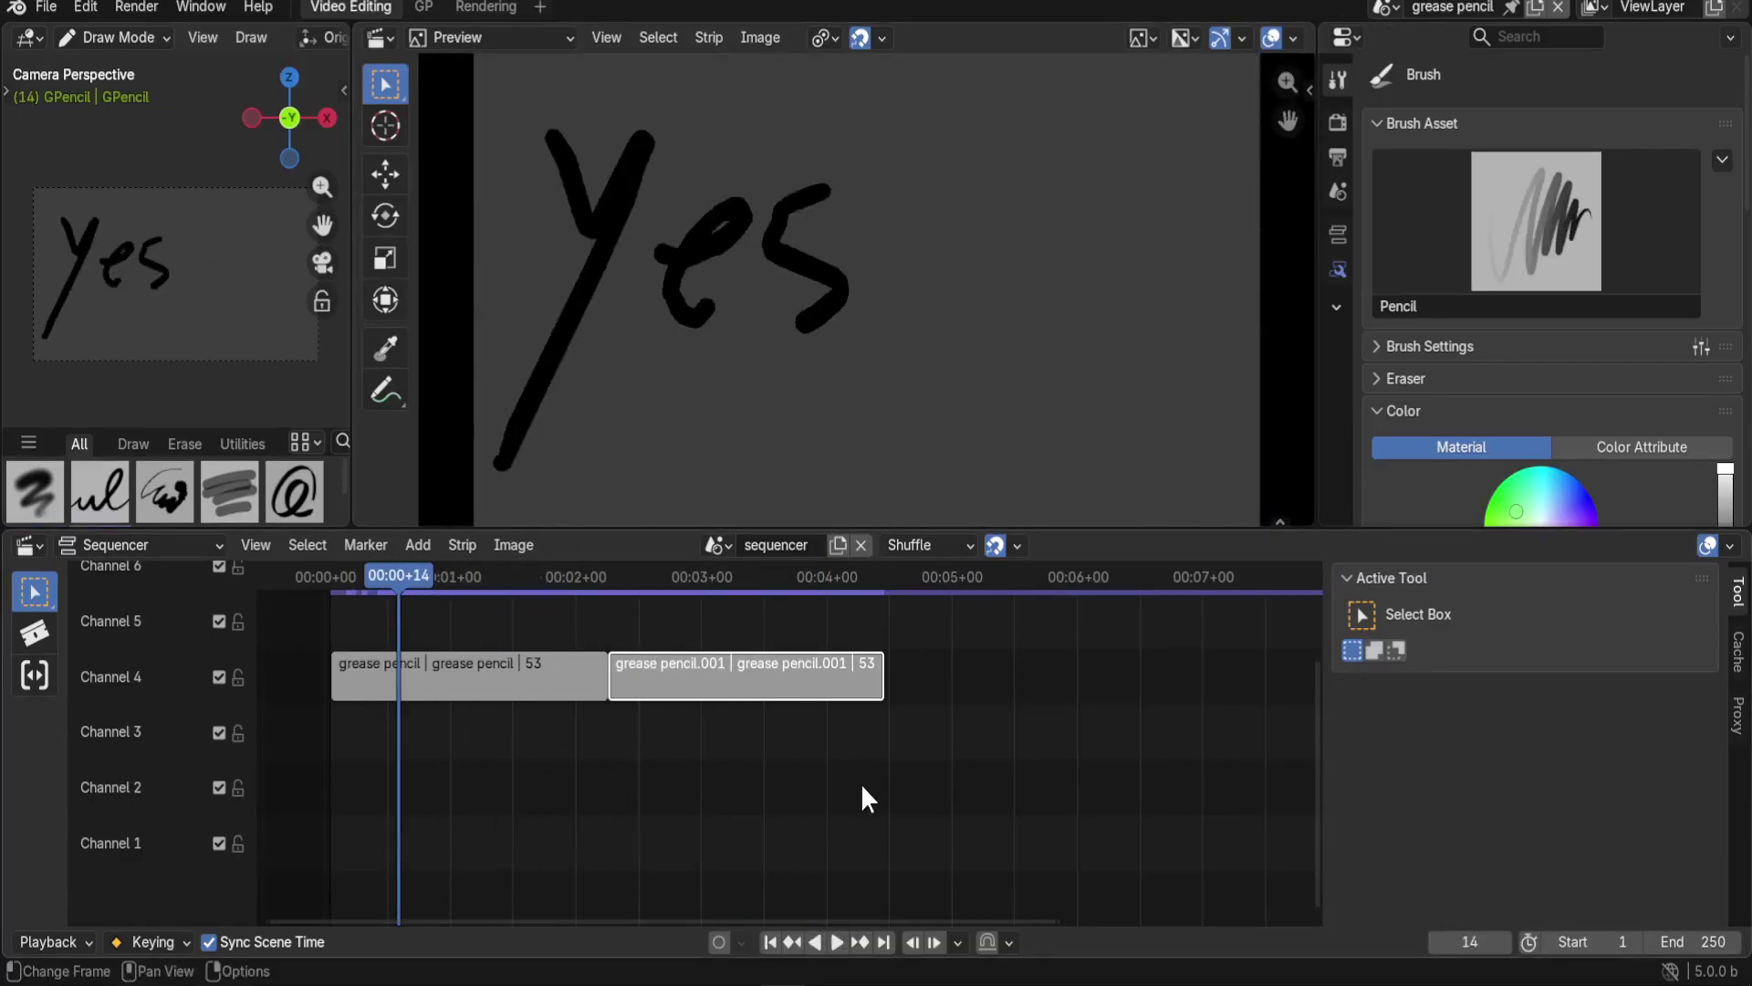
Scrub the GP workspace to frame 99, then step through the Yes, Nooo!! and smiley drawings
click(425, 8)
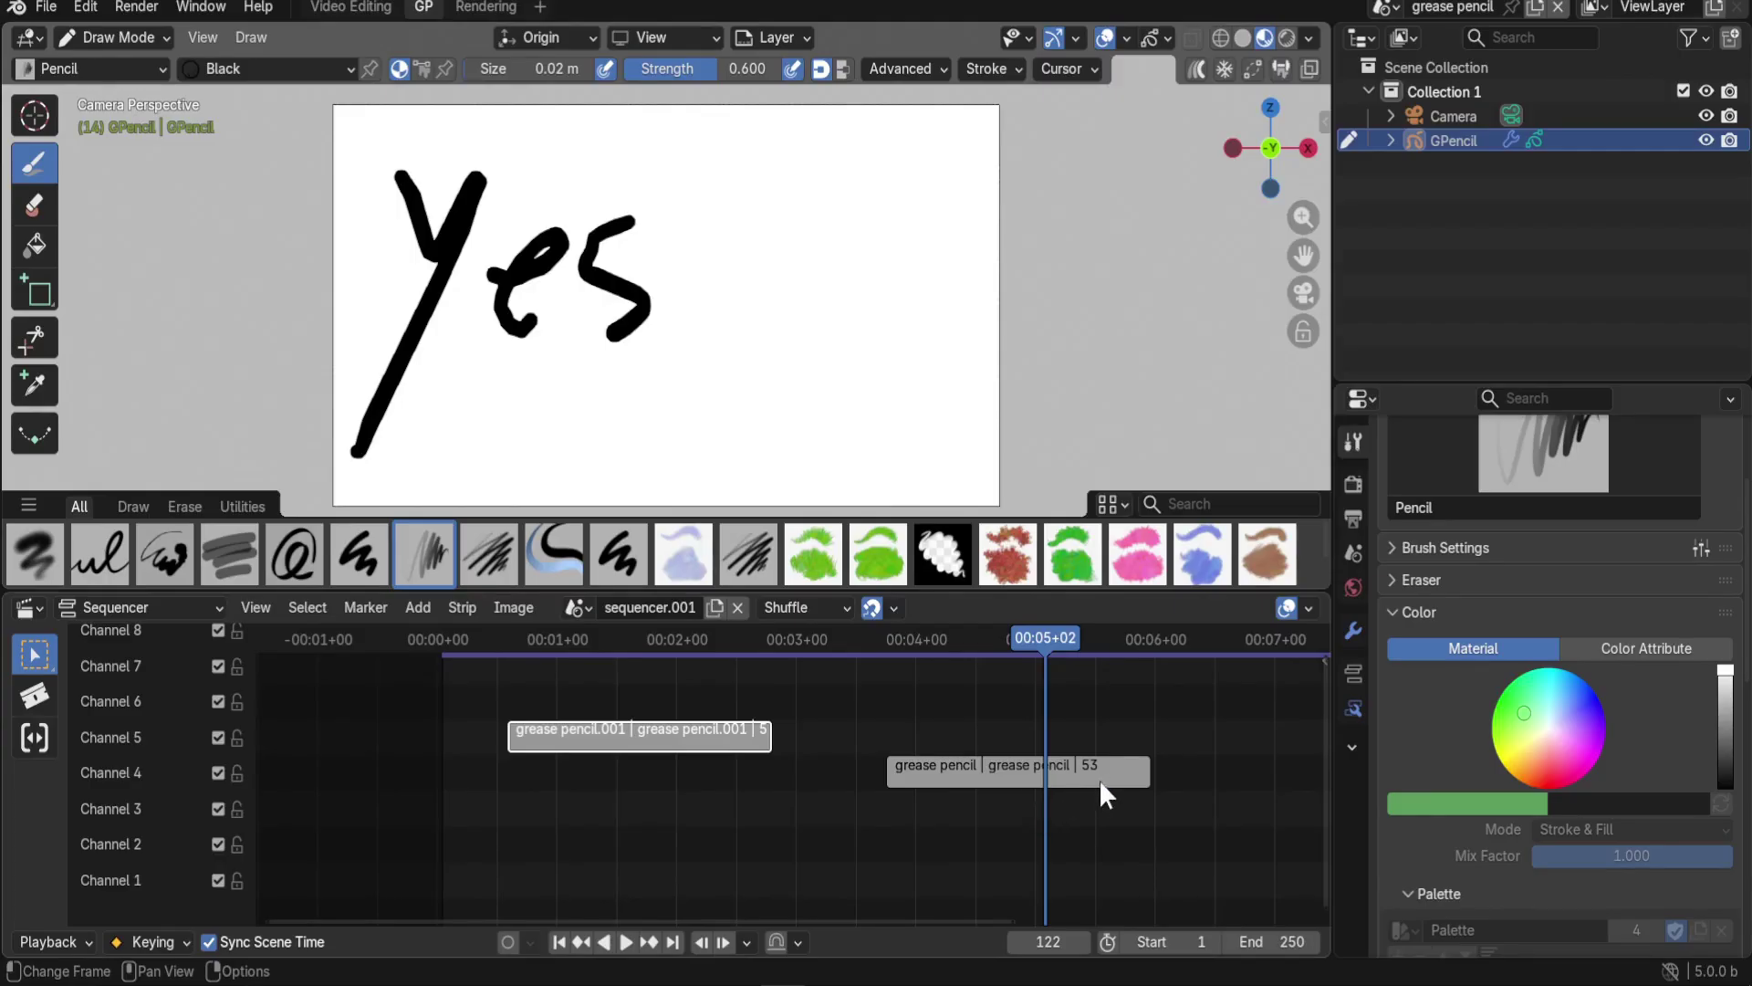
drag(1050, 639, 931, 639)
click(348, 5)
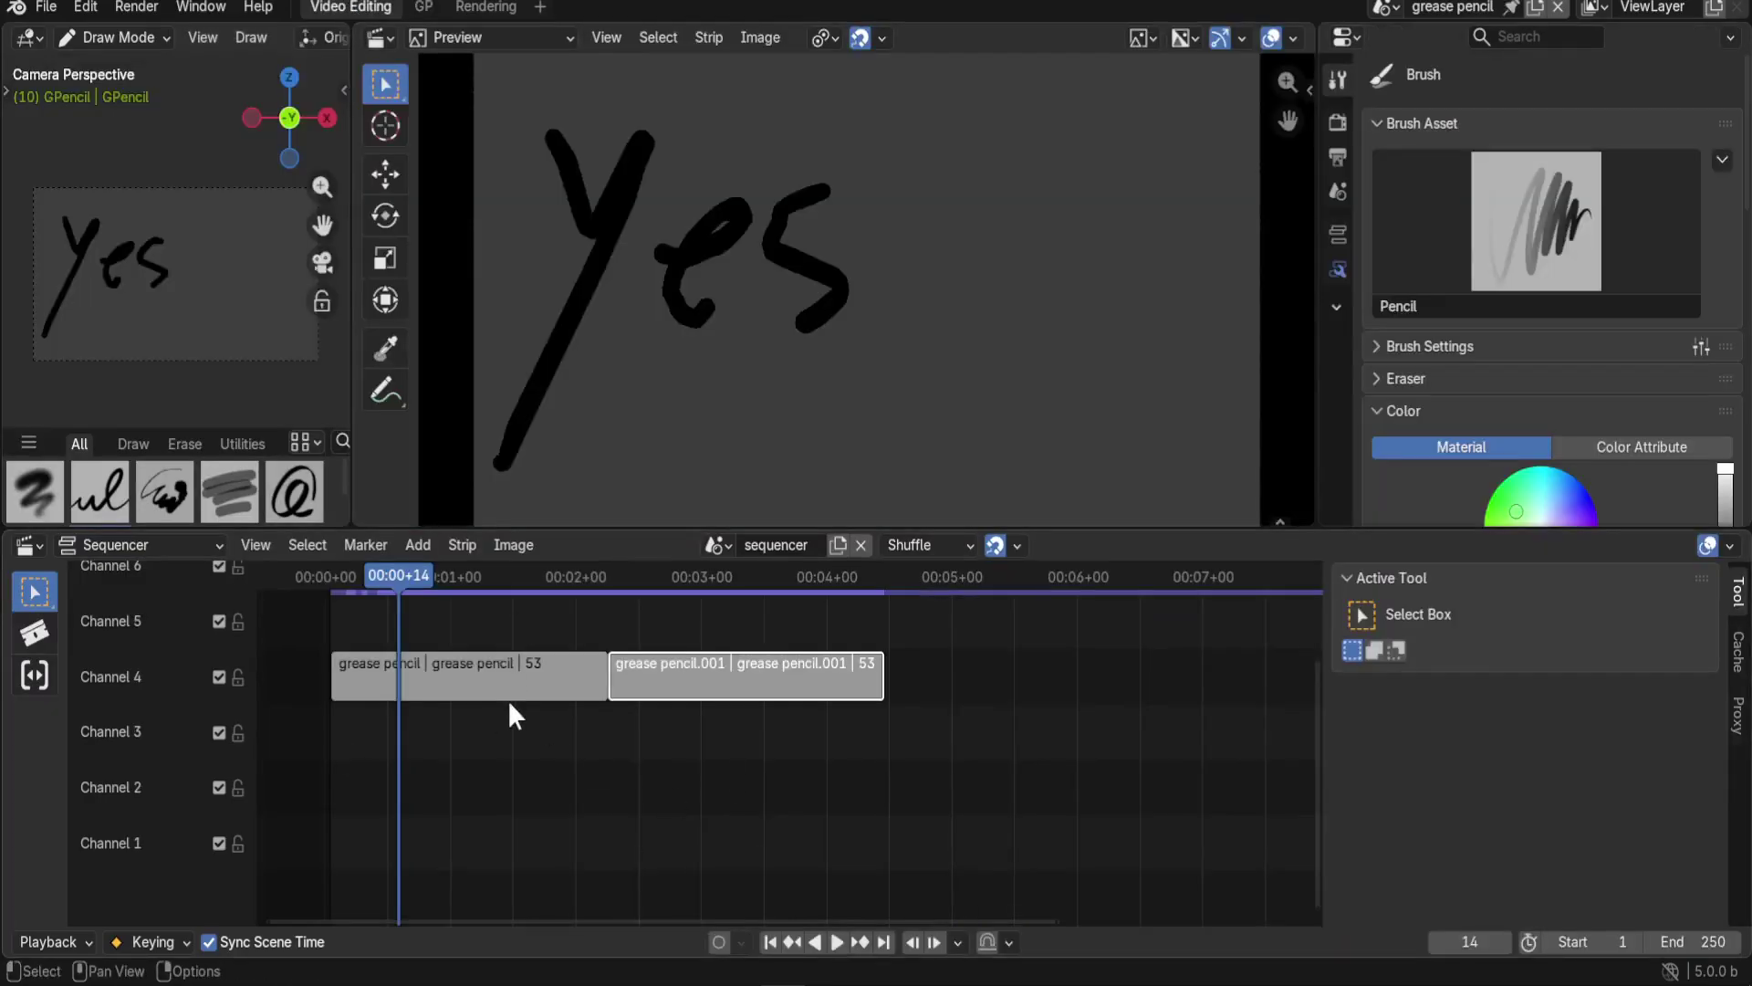
drag(398, 571, 704, 579)
click(423, 7)
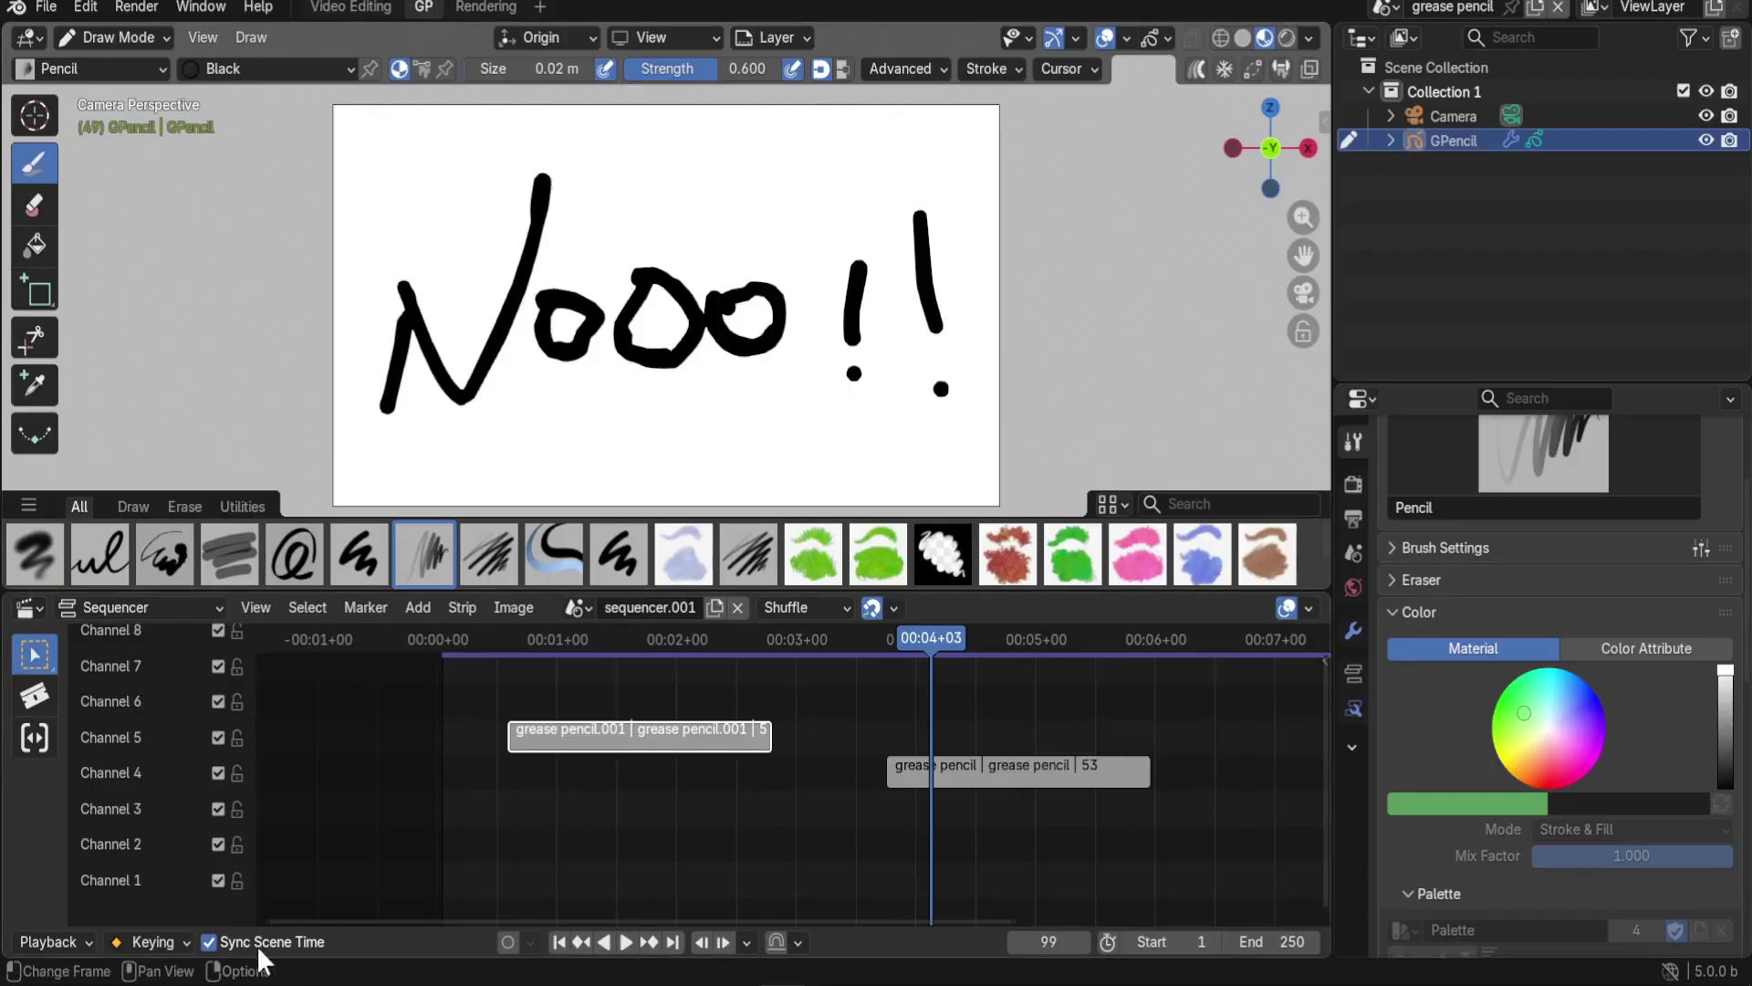
Flip between the GP and Video Editing workspaces and select the grease pencil scene strip
click(357, 8)
click(429, 12)
click(362, 8)
click(424, 2)
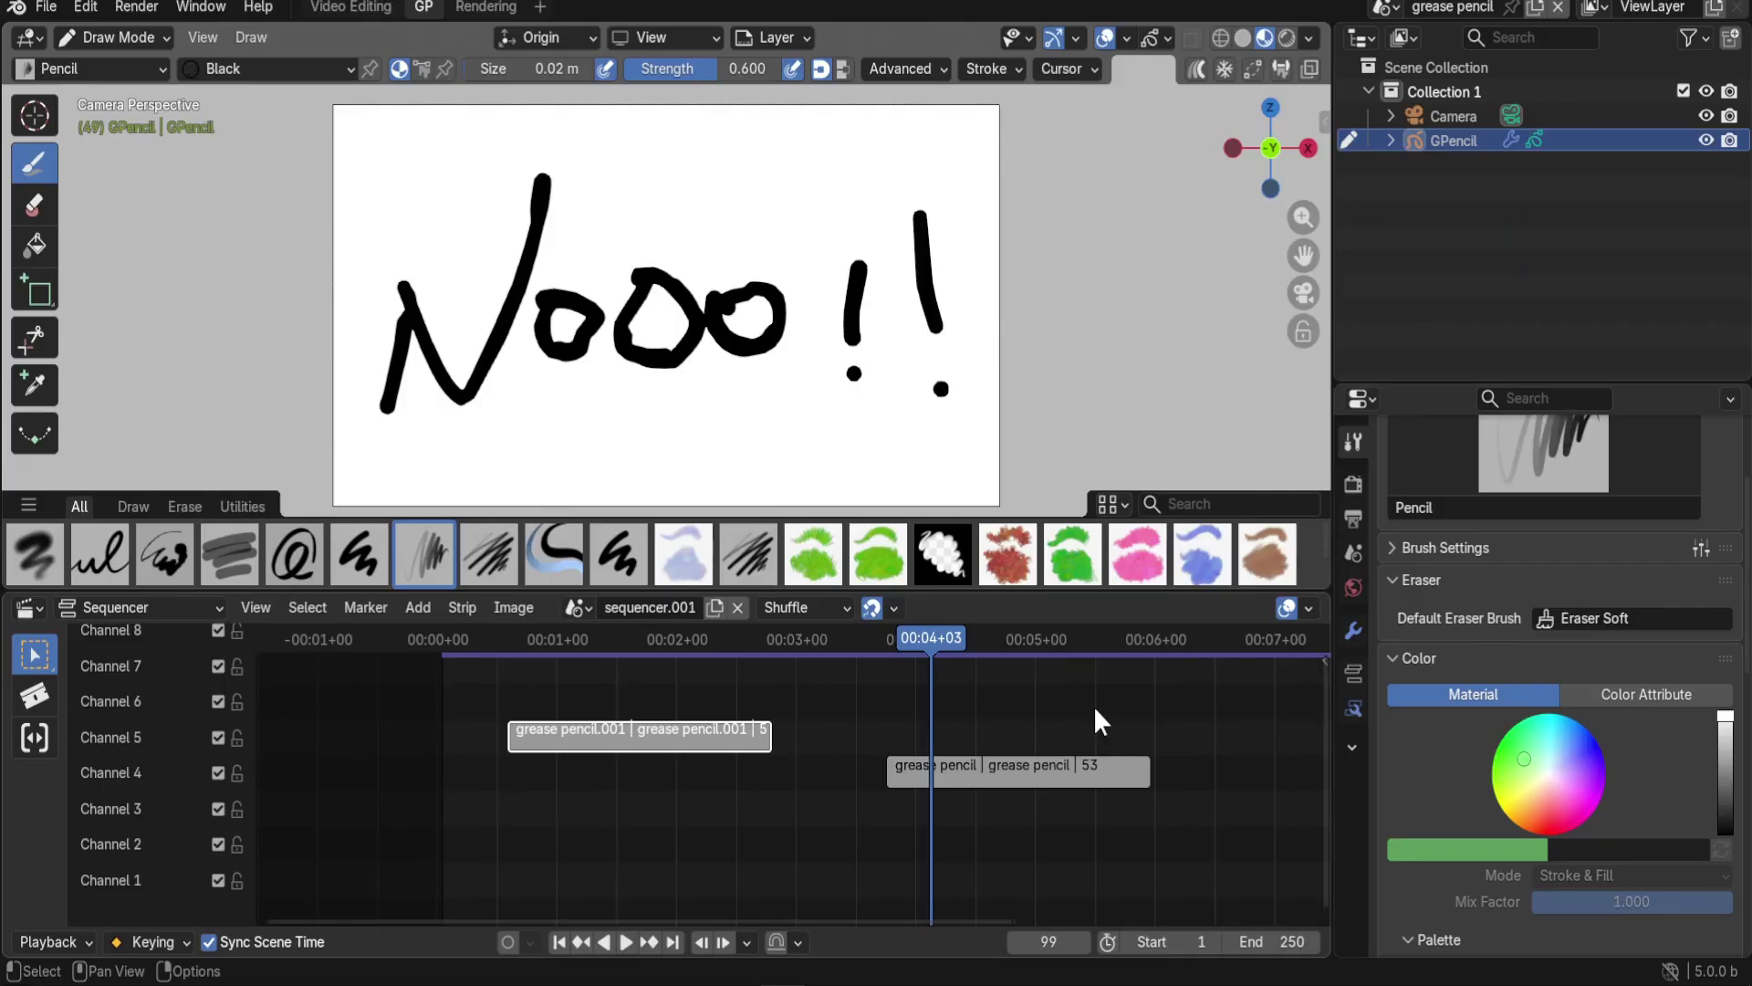
click(1056, 781)
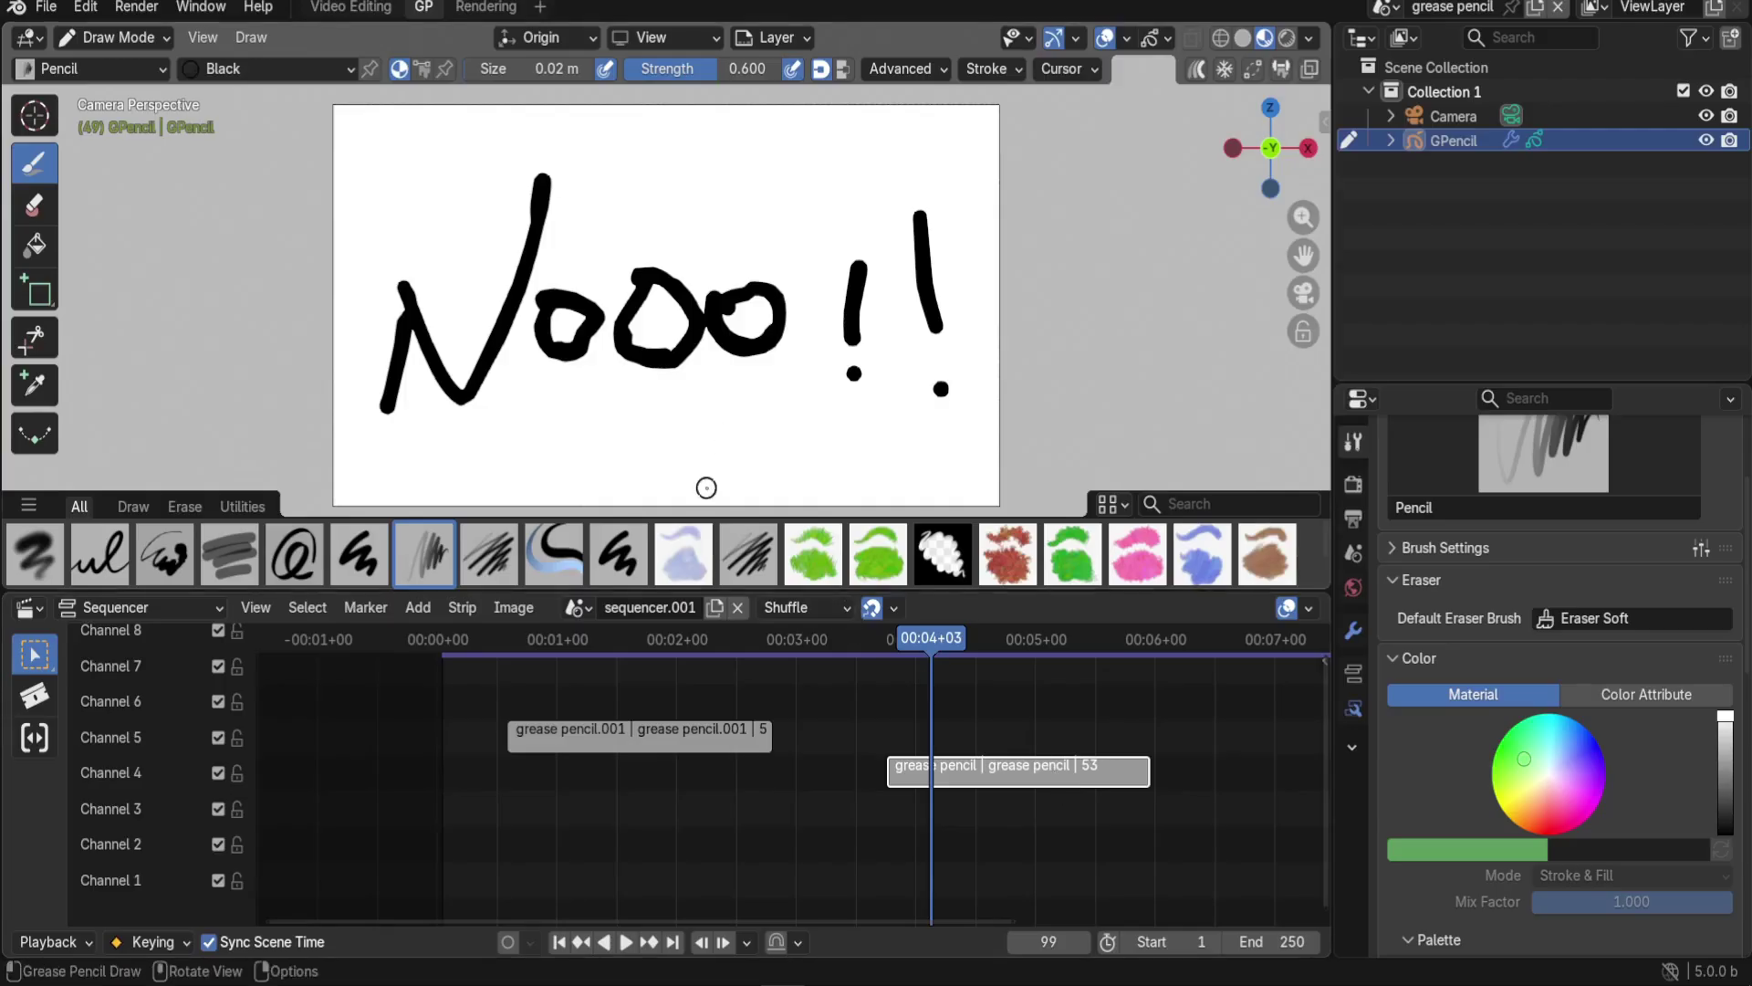
click(350, 8)
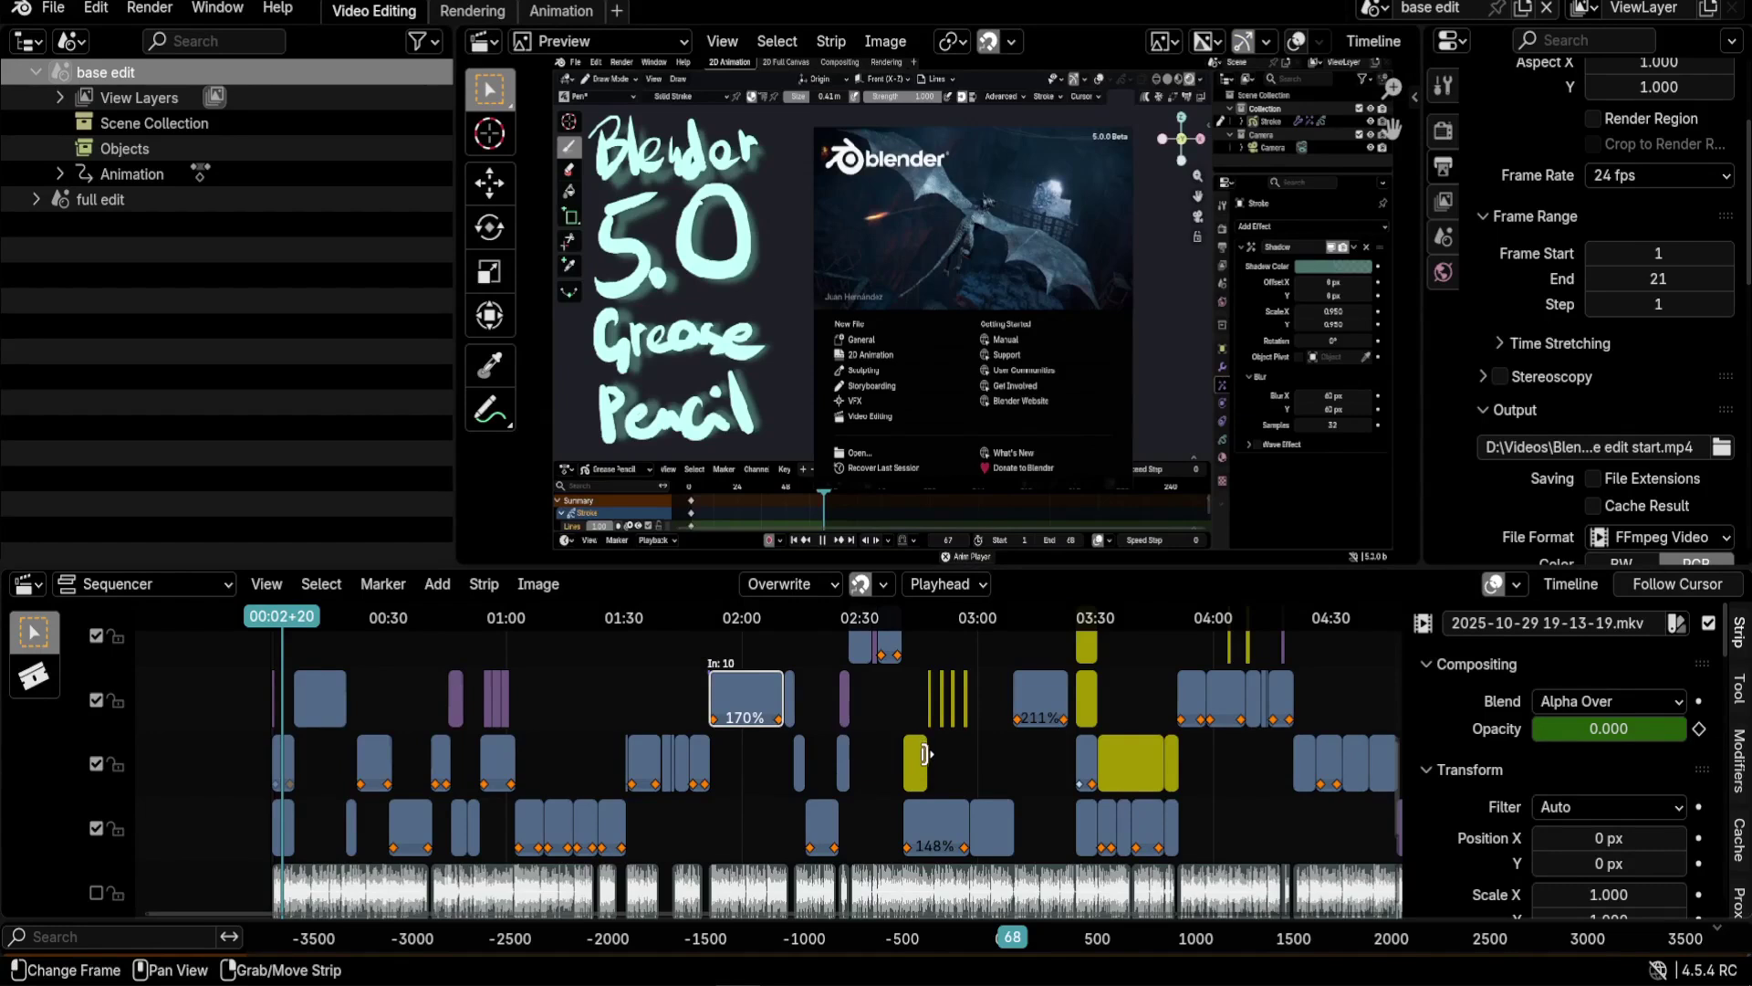
Show the Quick Cuts tools in the sidebar's Sequencer tab
scroll(1672, 686, down, 5)
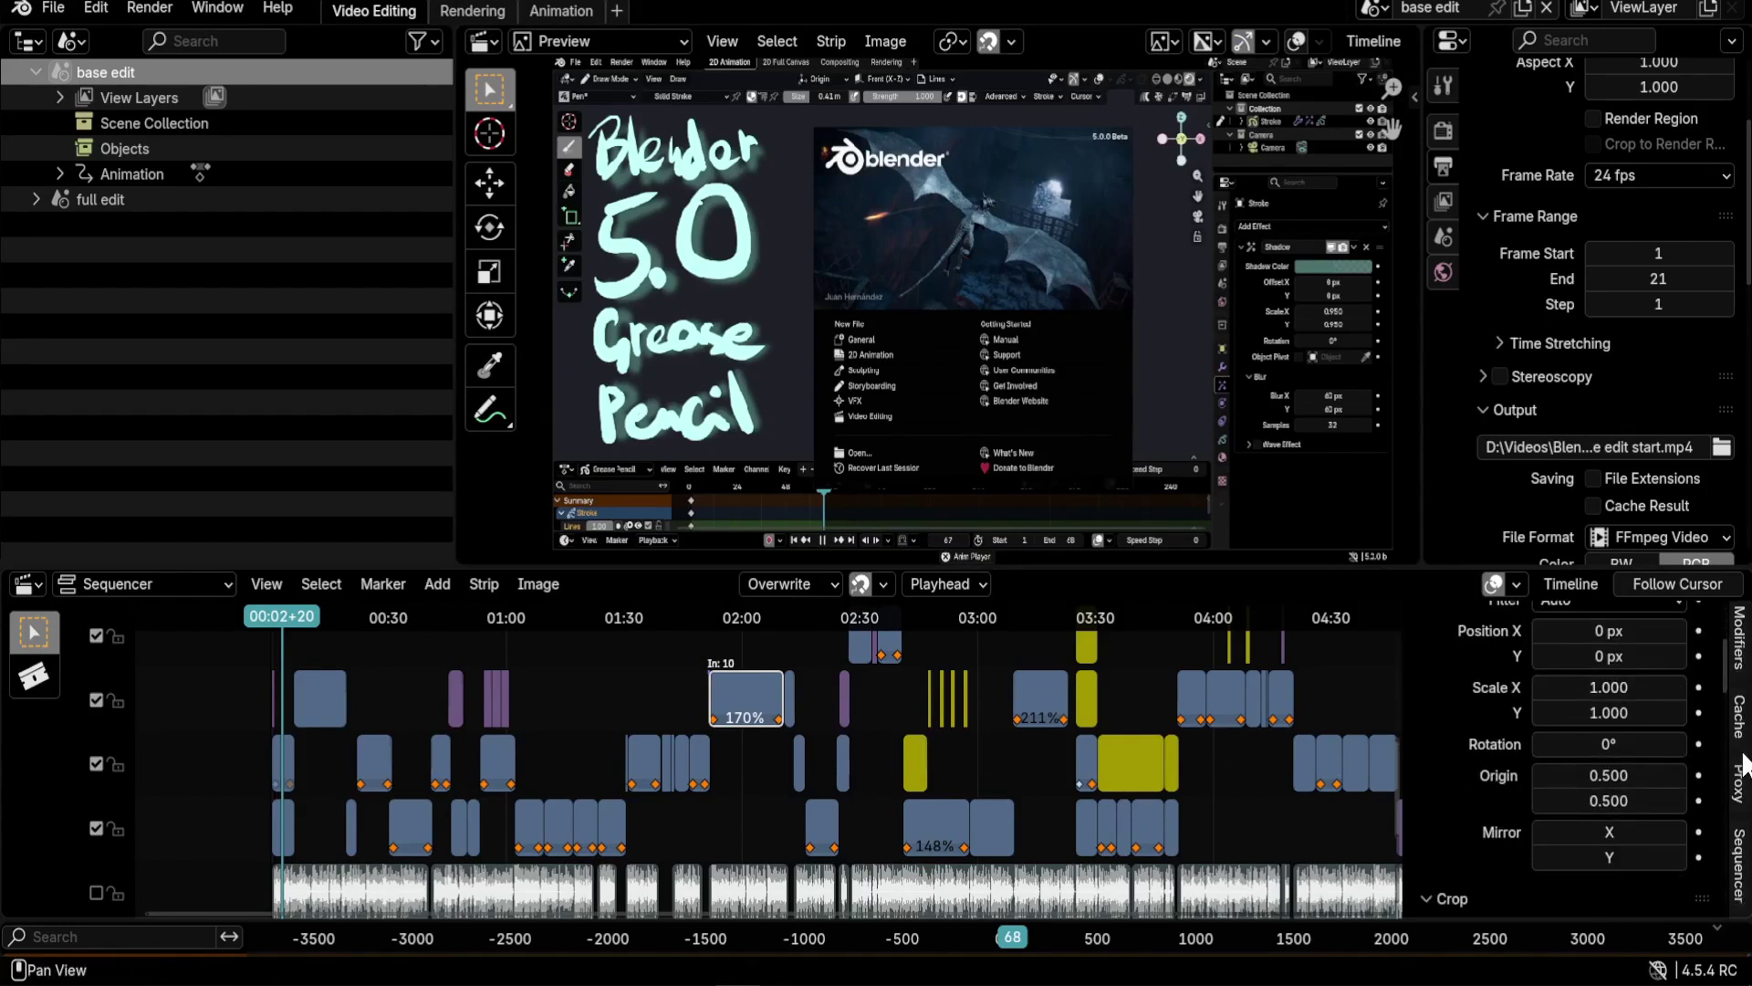
click(1739, 863)
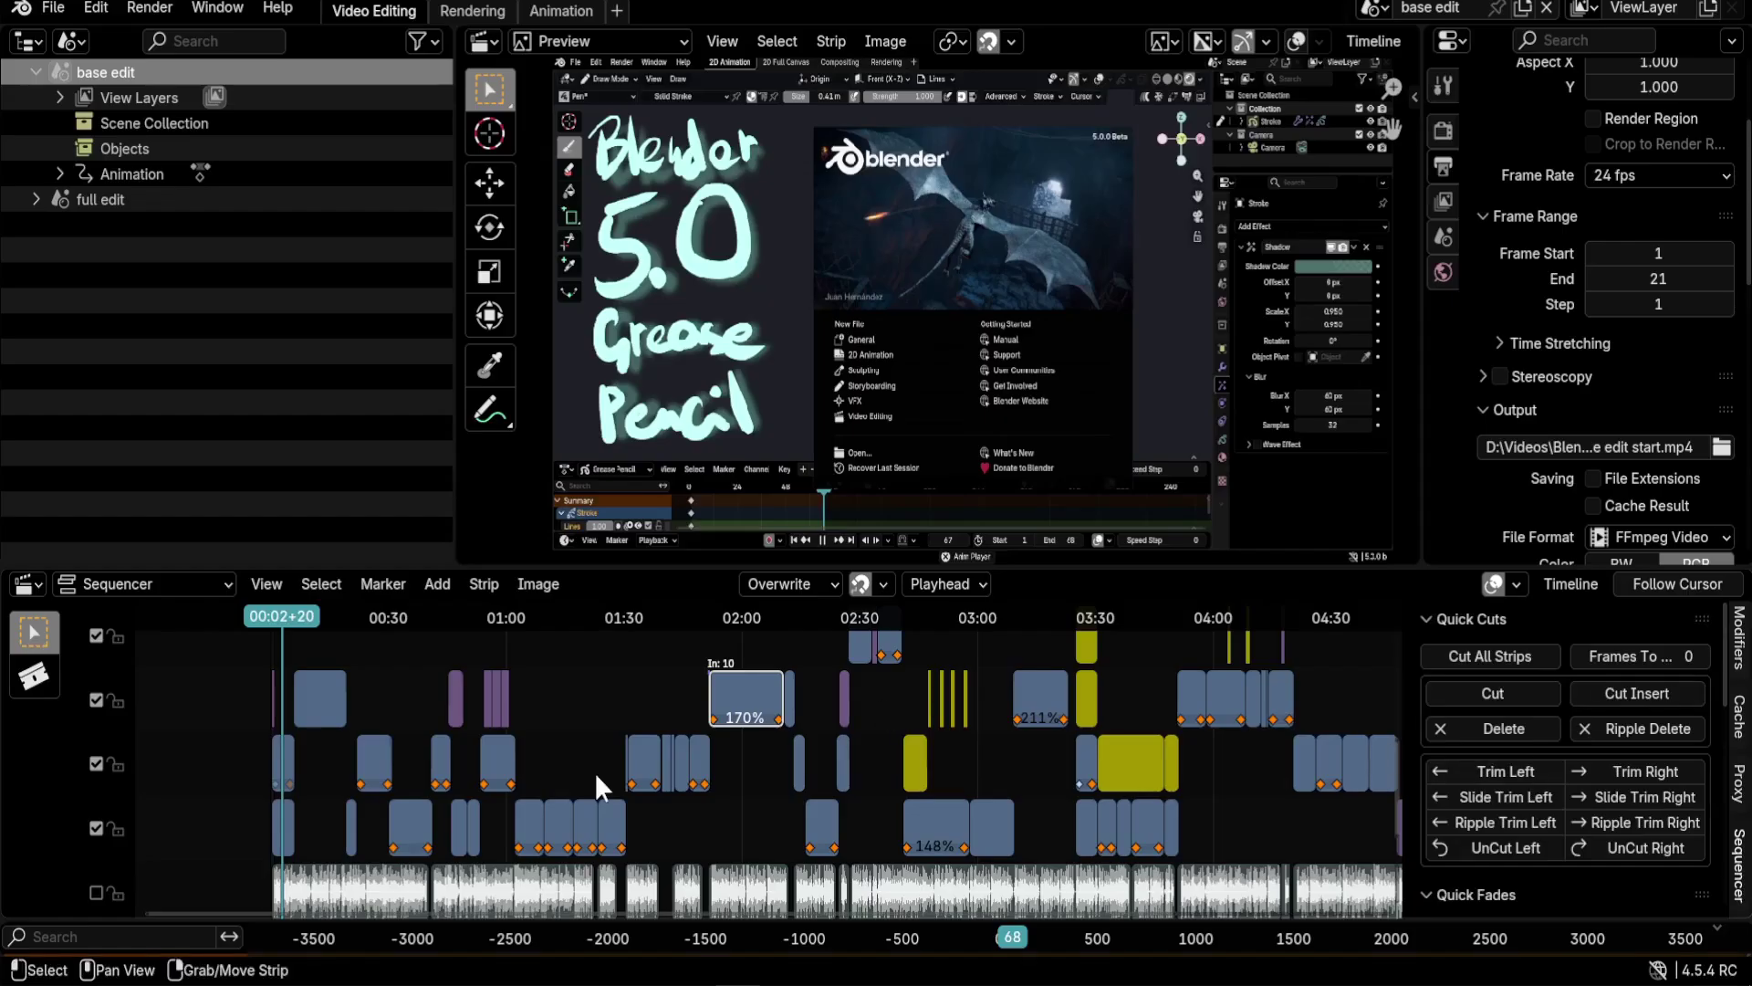
scroll(595, 772, up, 6)
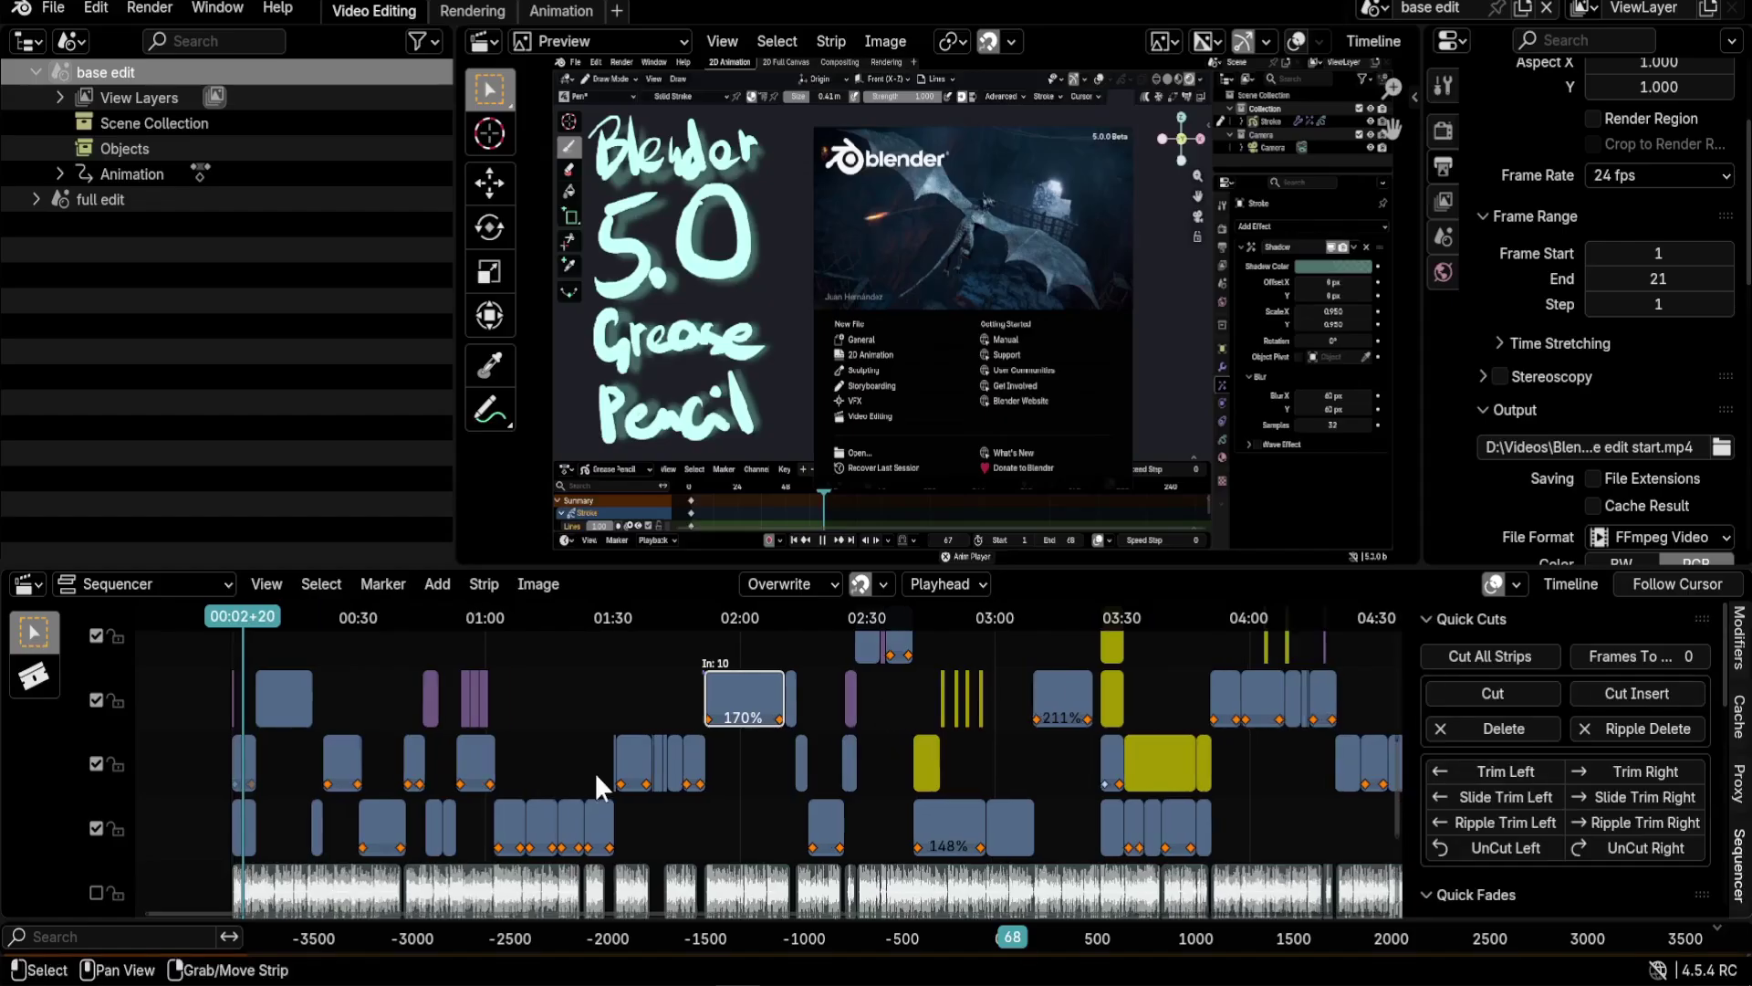
Add fade-in and fade-out to the 170% clip with Quick Fades near 01:56
drag(559, 621, 645, 621)
key(Left)
key(Left)
key(Left)
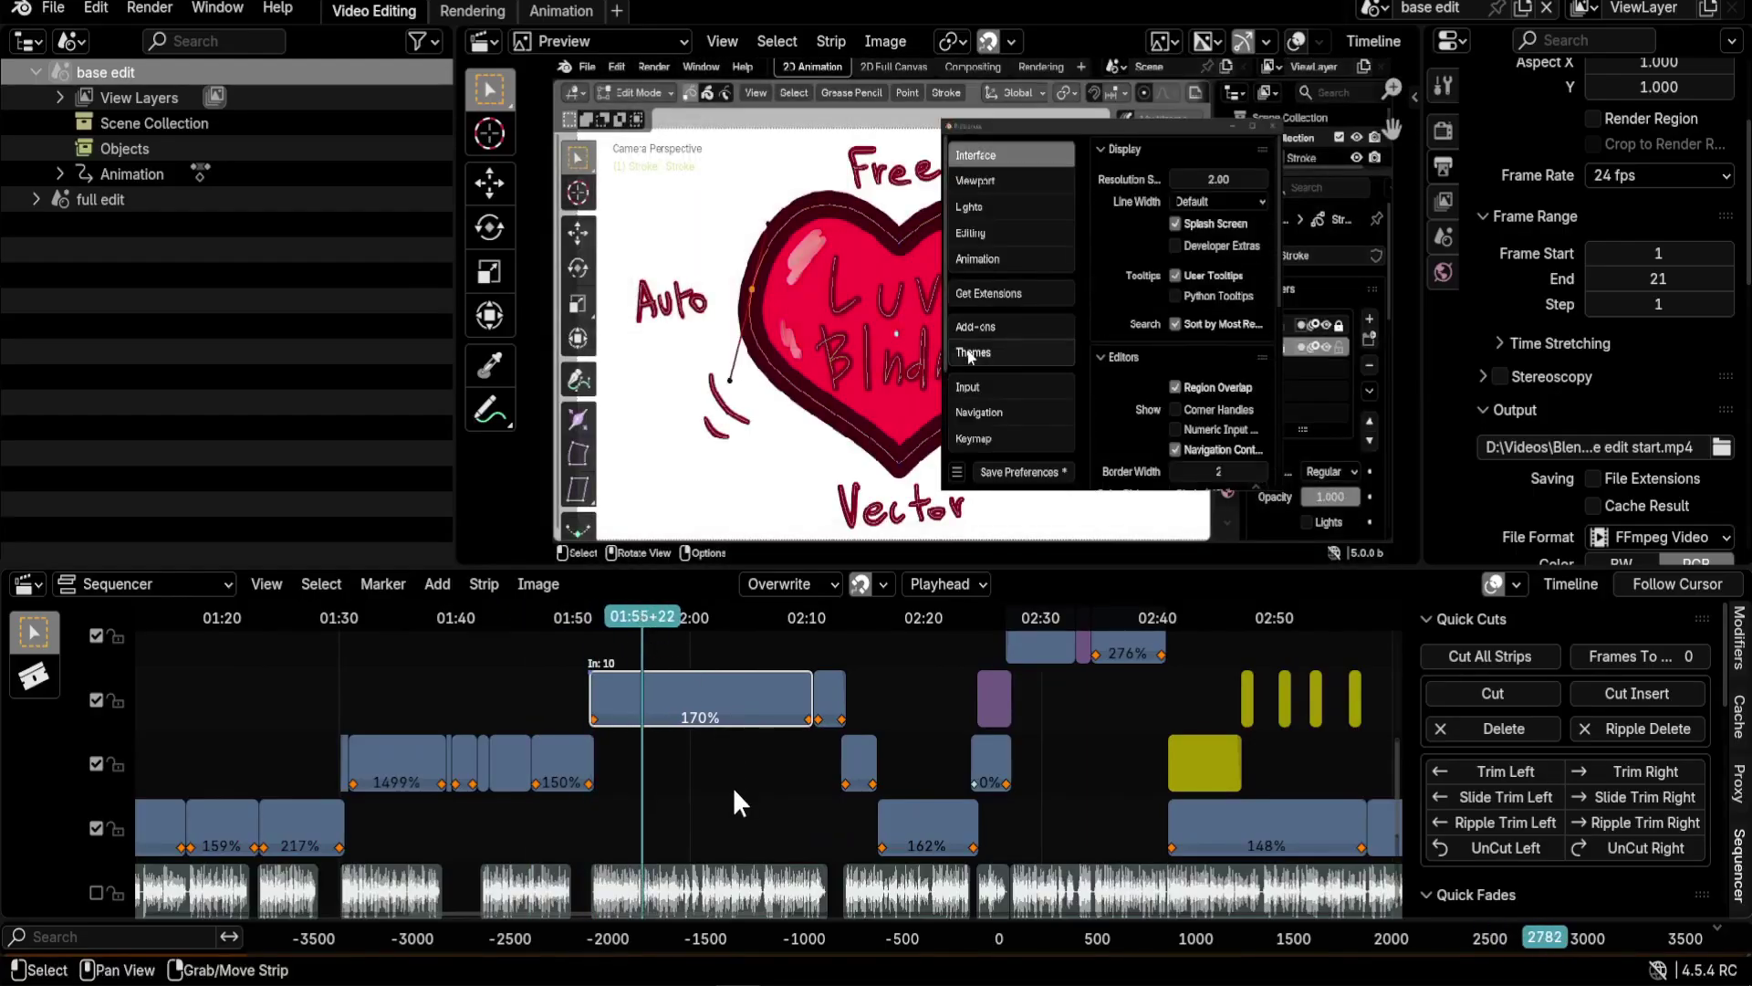
key(f)
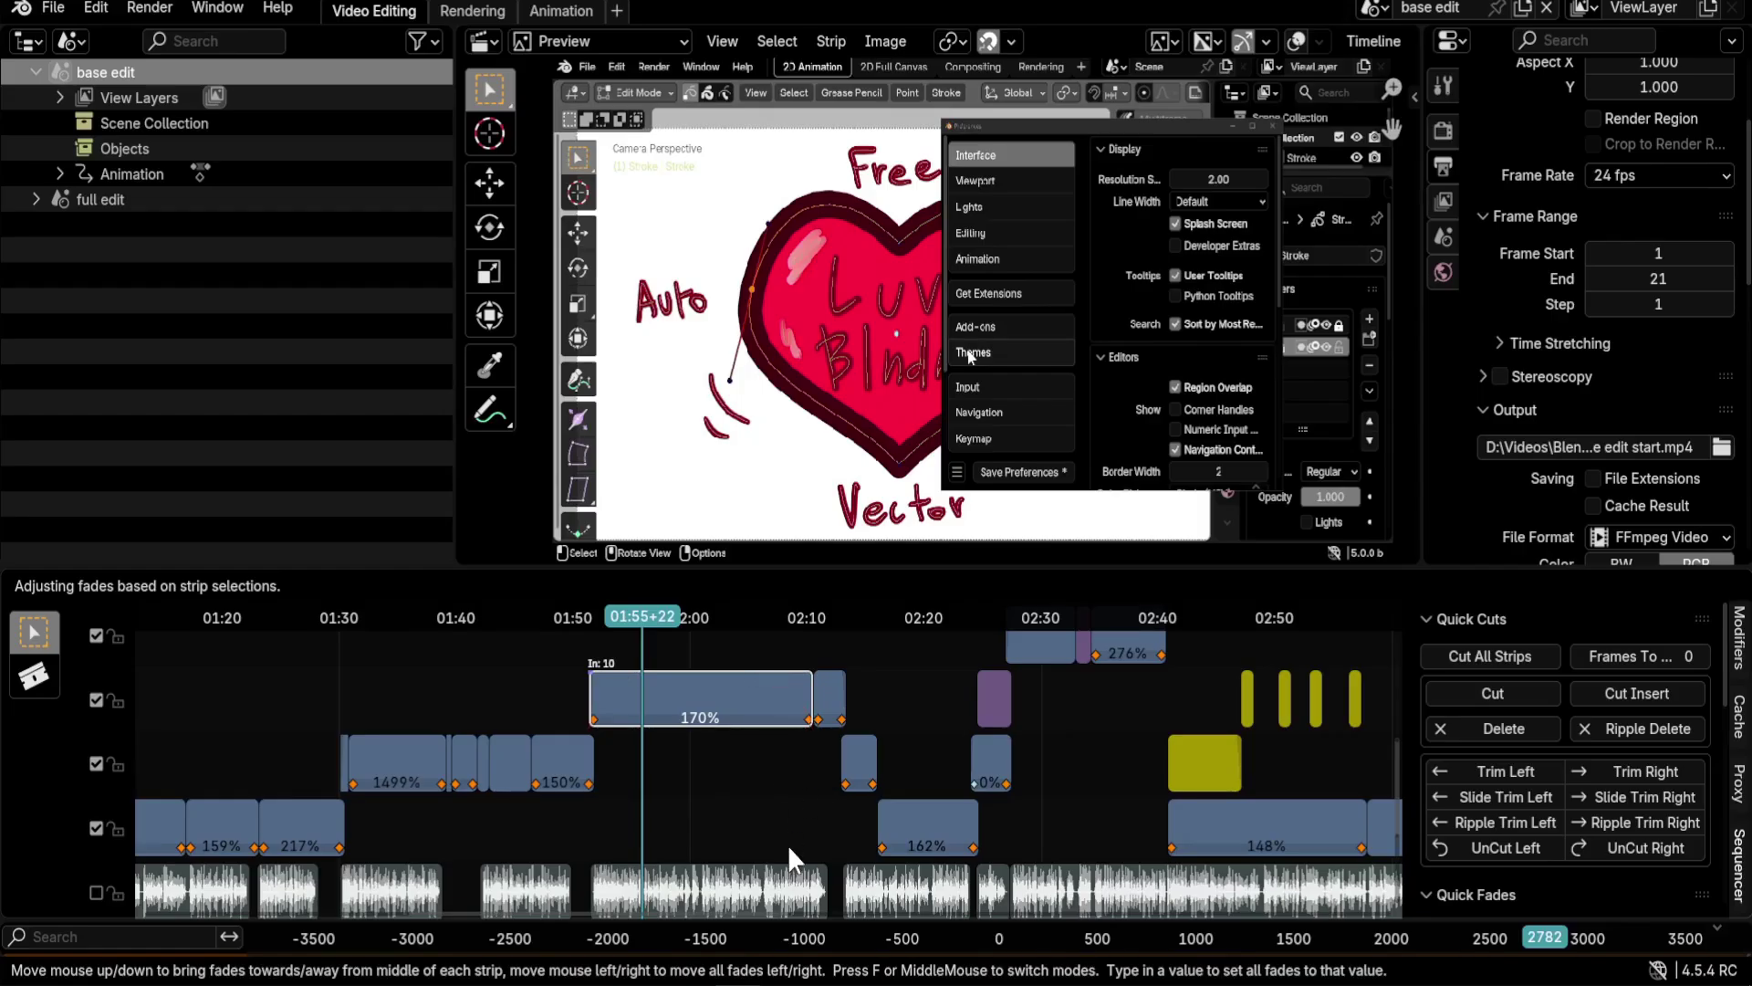
click(767, 779)
Add fades to the audio strip with Ctrl+F, then reselect the 170% clip
click(738, 882)
middle_drag(736, 768, 777, 651)
key(ctrl+f)
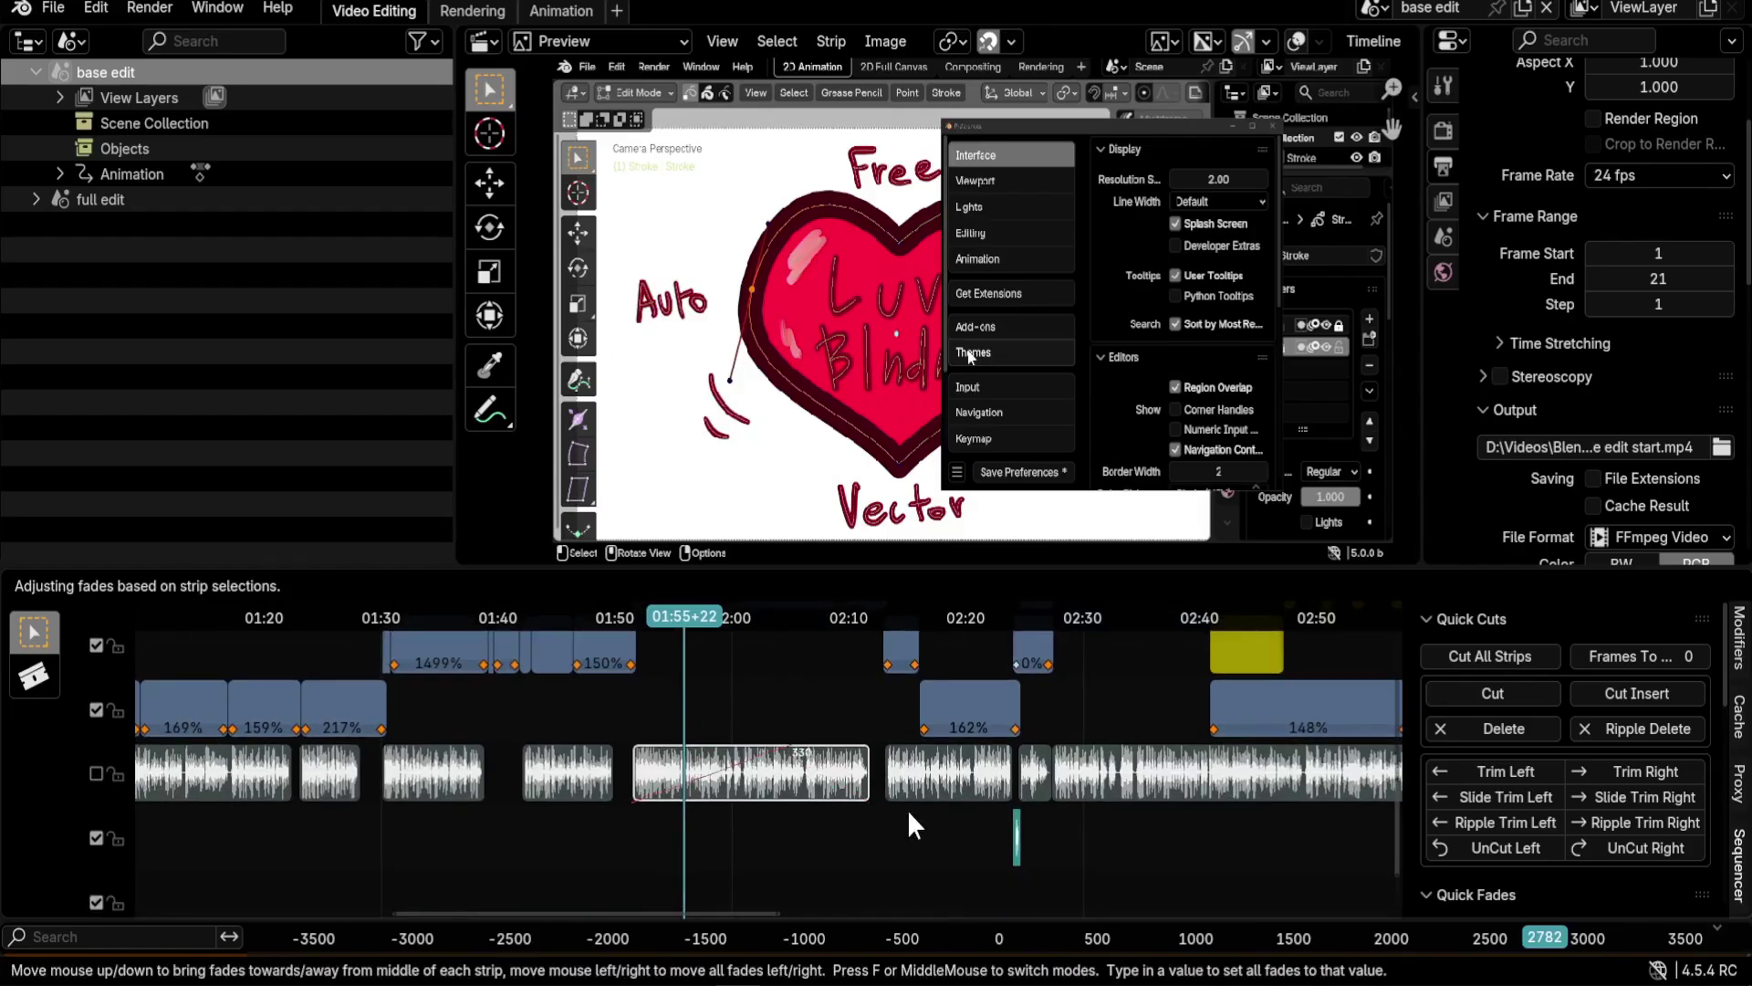
click(774, 828)
middle_drag(774, 828, 696, 819)
click(676, 761)
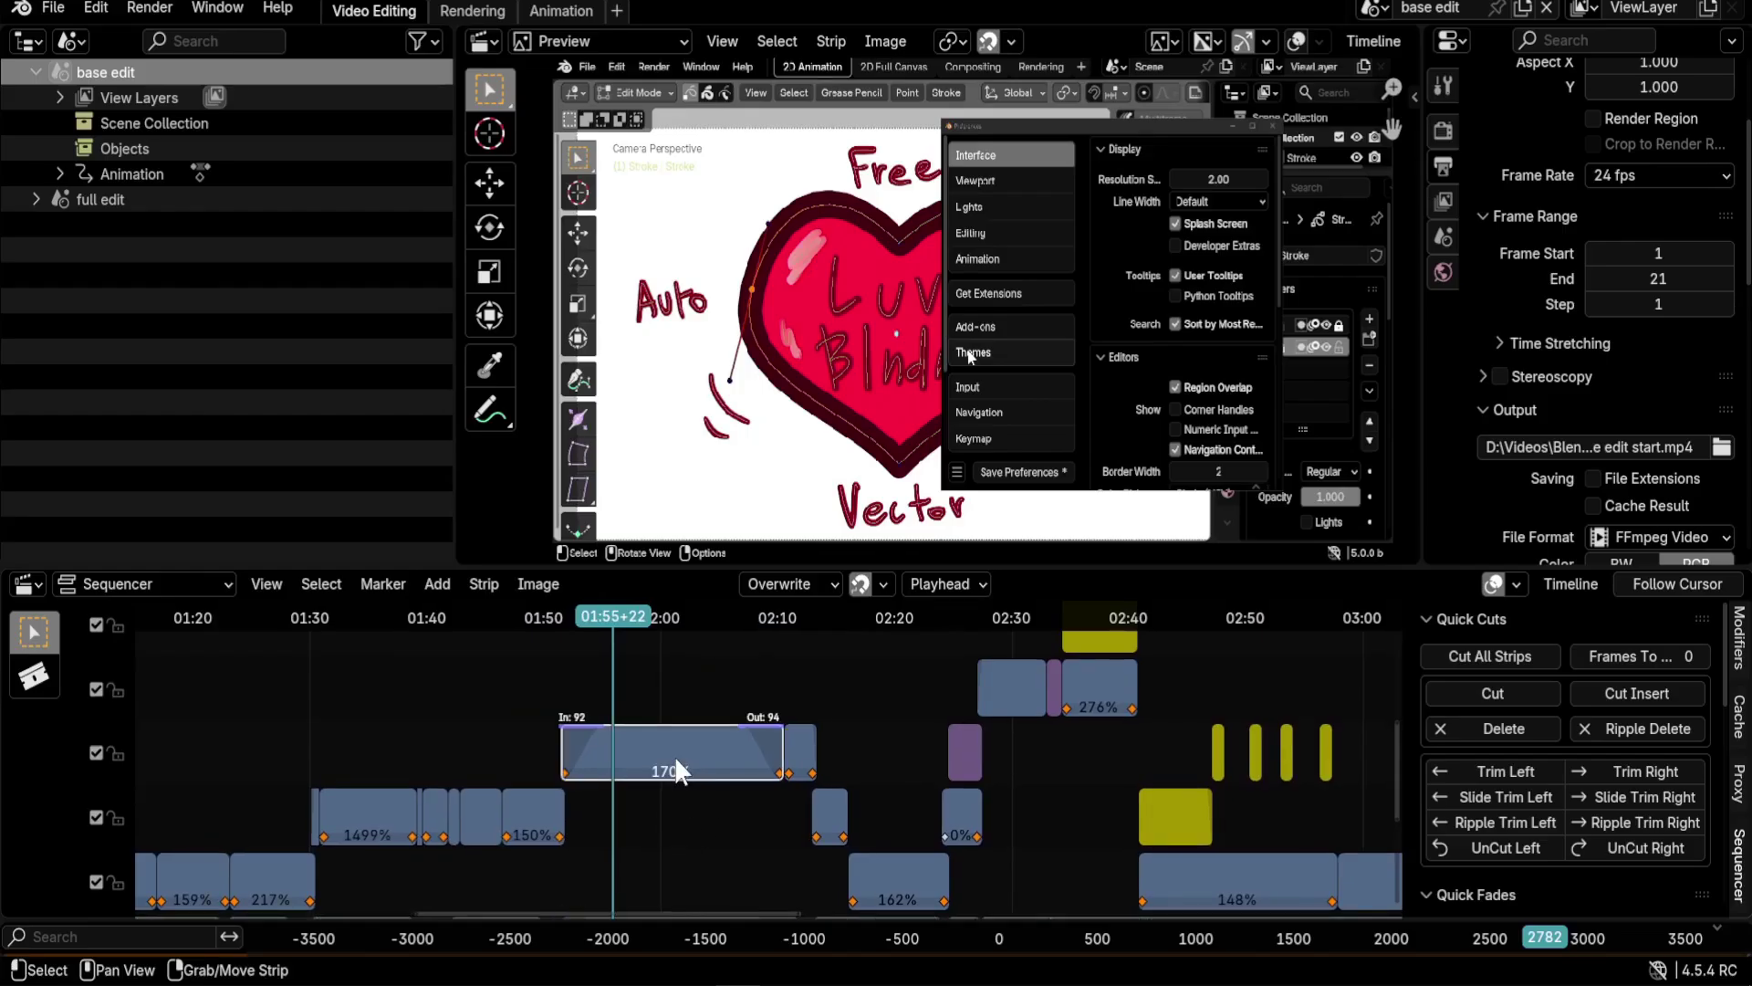
Ripple Trim Left the 170% clip at the playhead from Quick Favorites
key(q)
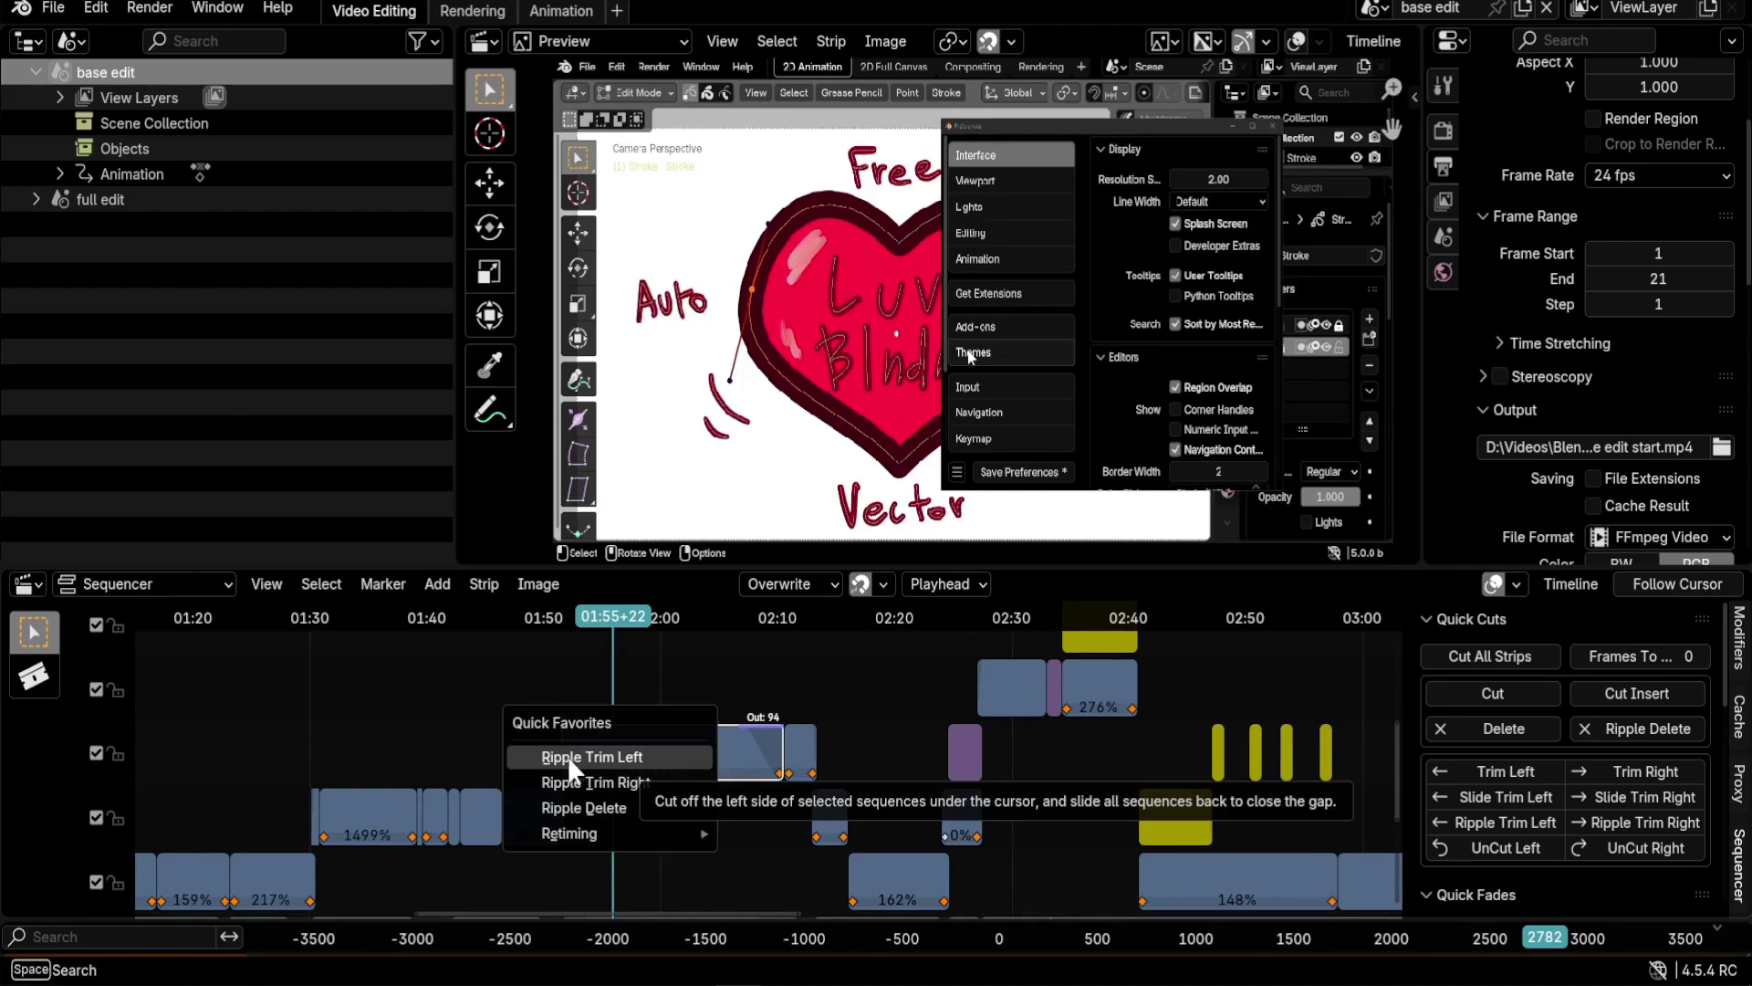
click(630, 781)
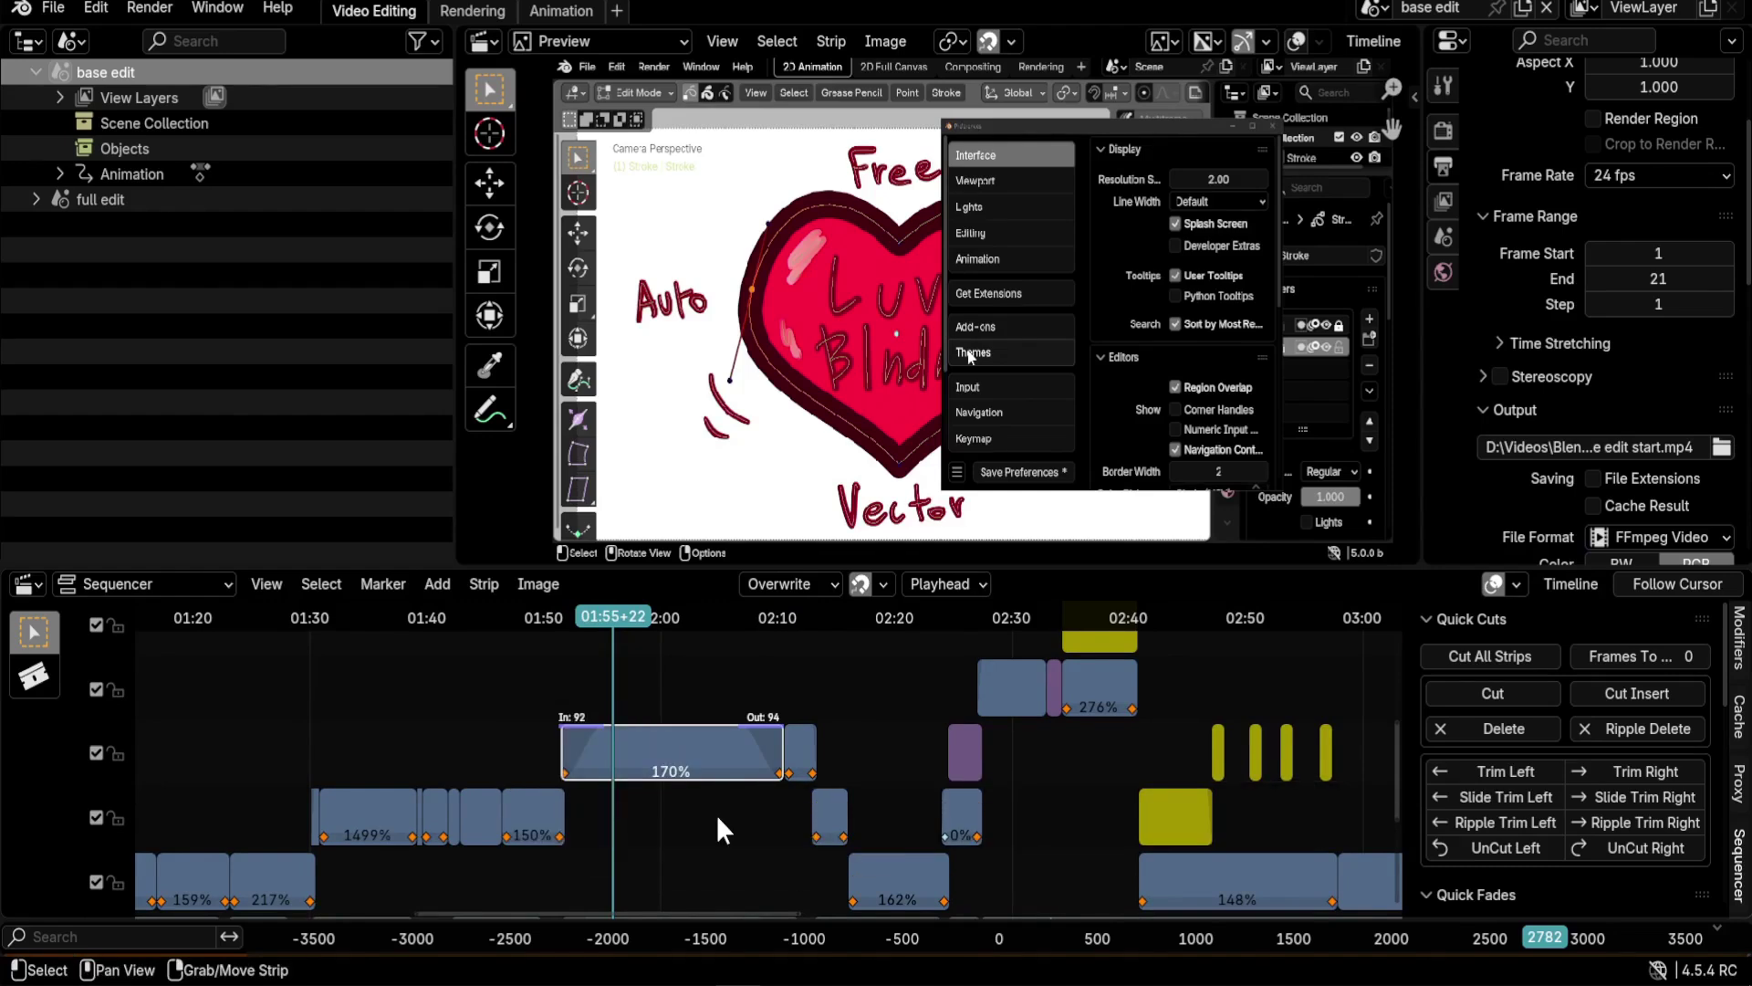
key(q)
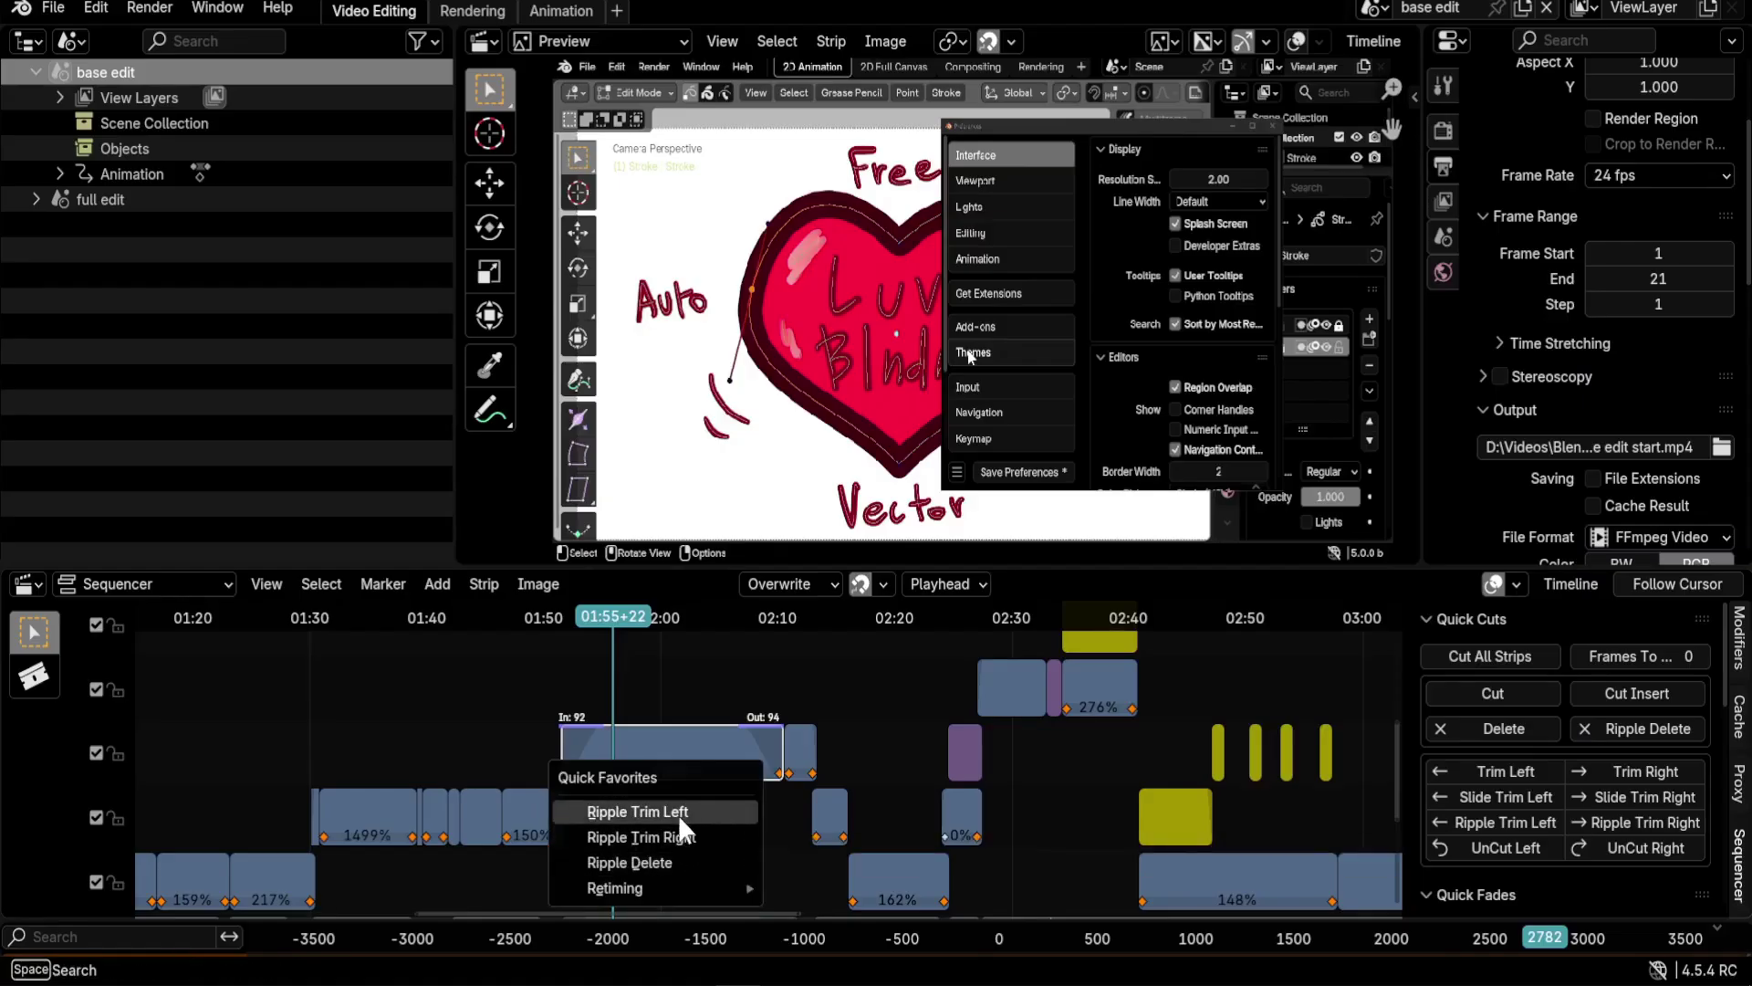
click(678, 812)
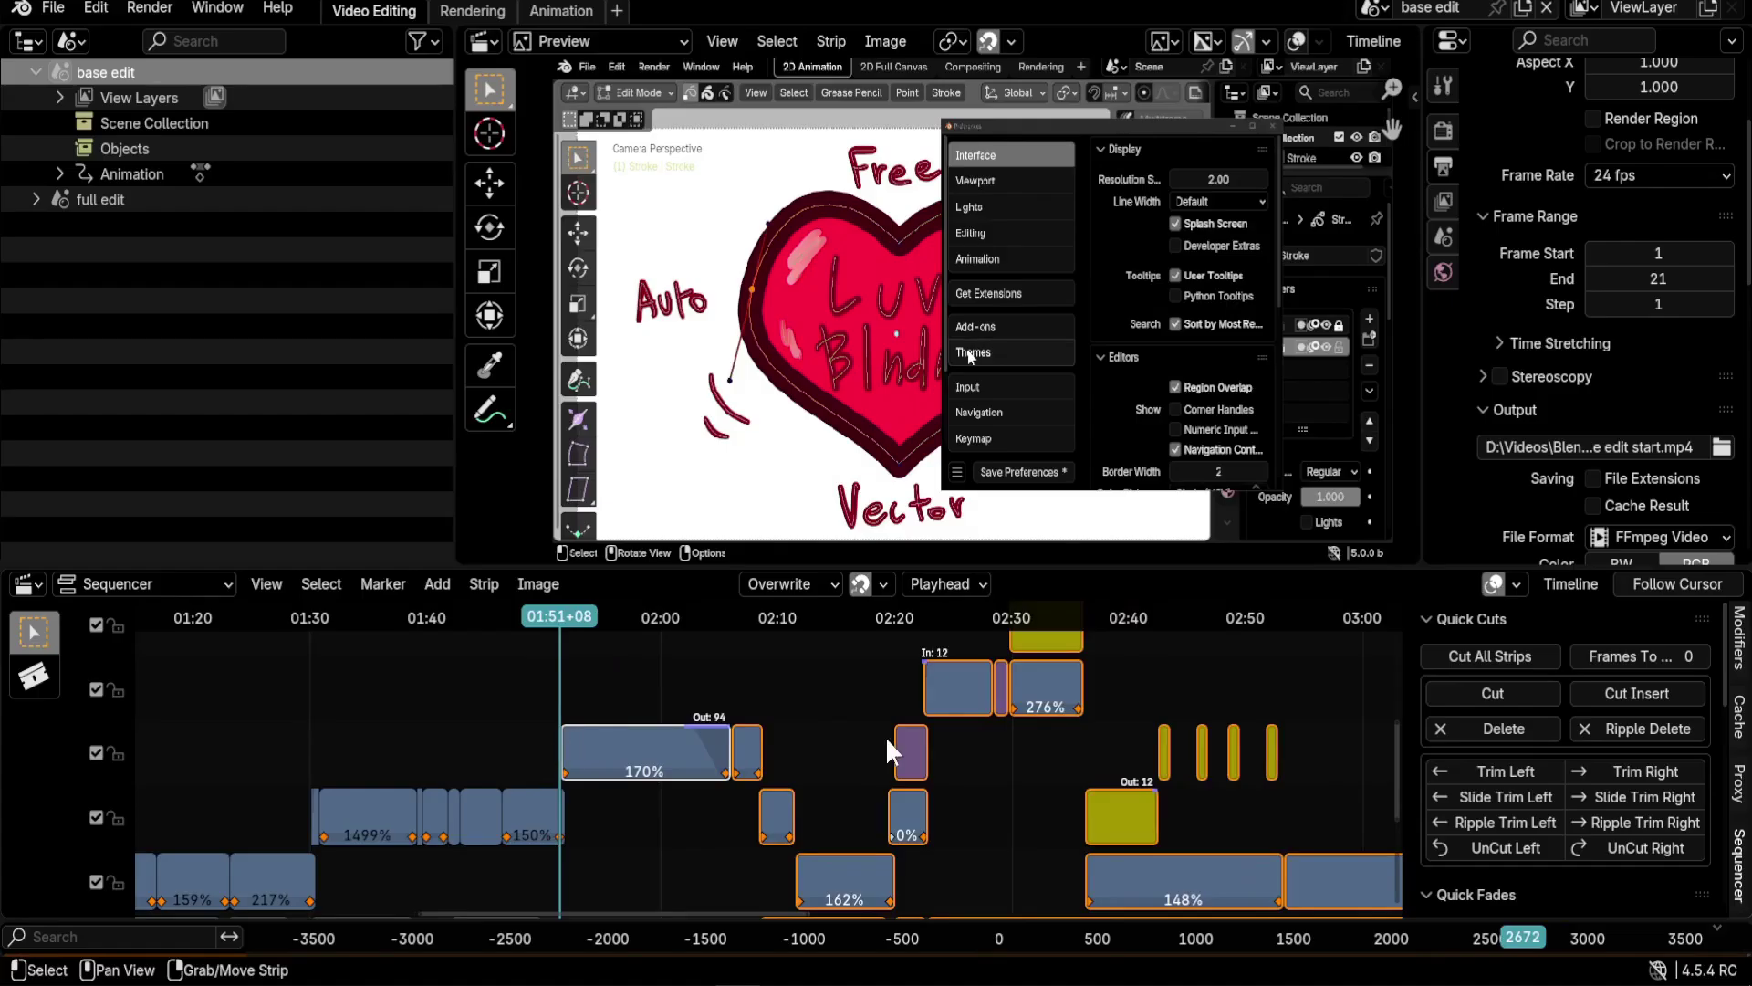
Ripple Trim Right the 170% clip at 02:00+23, closing the gap with later strips
key(Home)
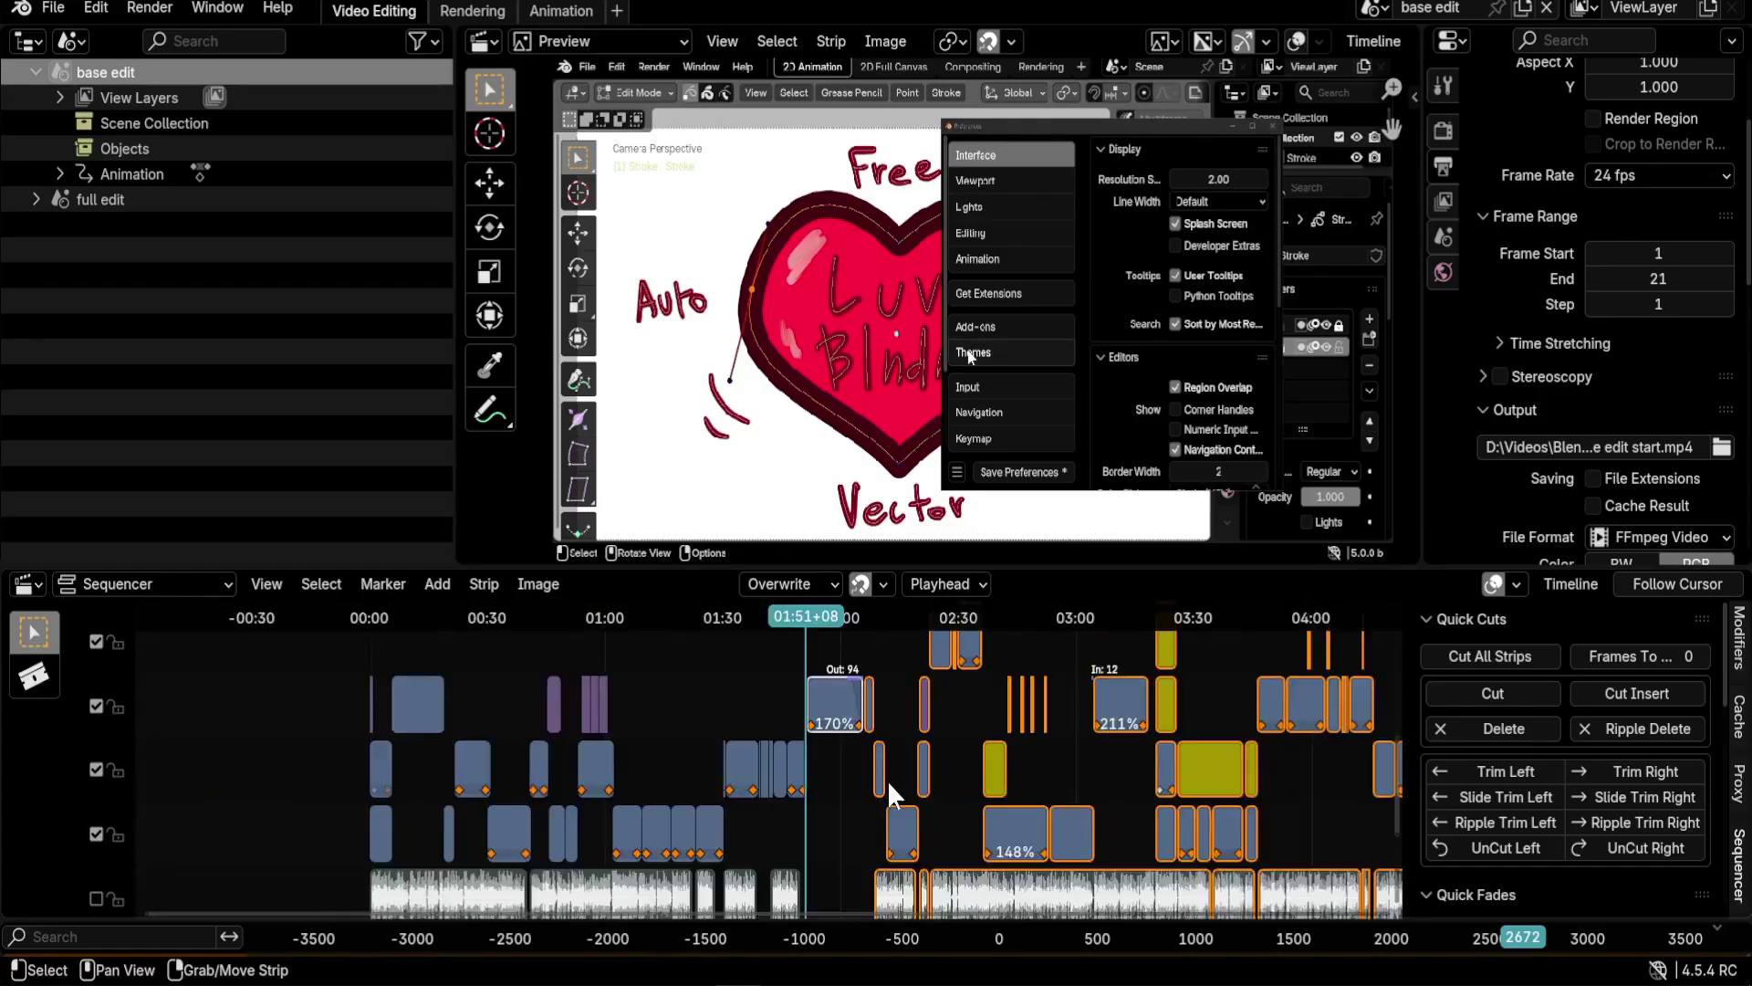
drag(813, 607, 825, 708)
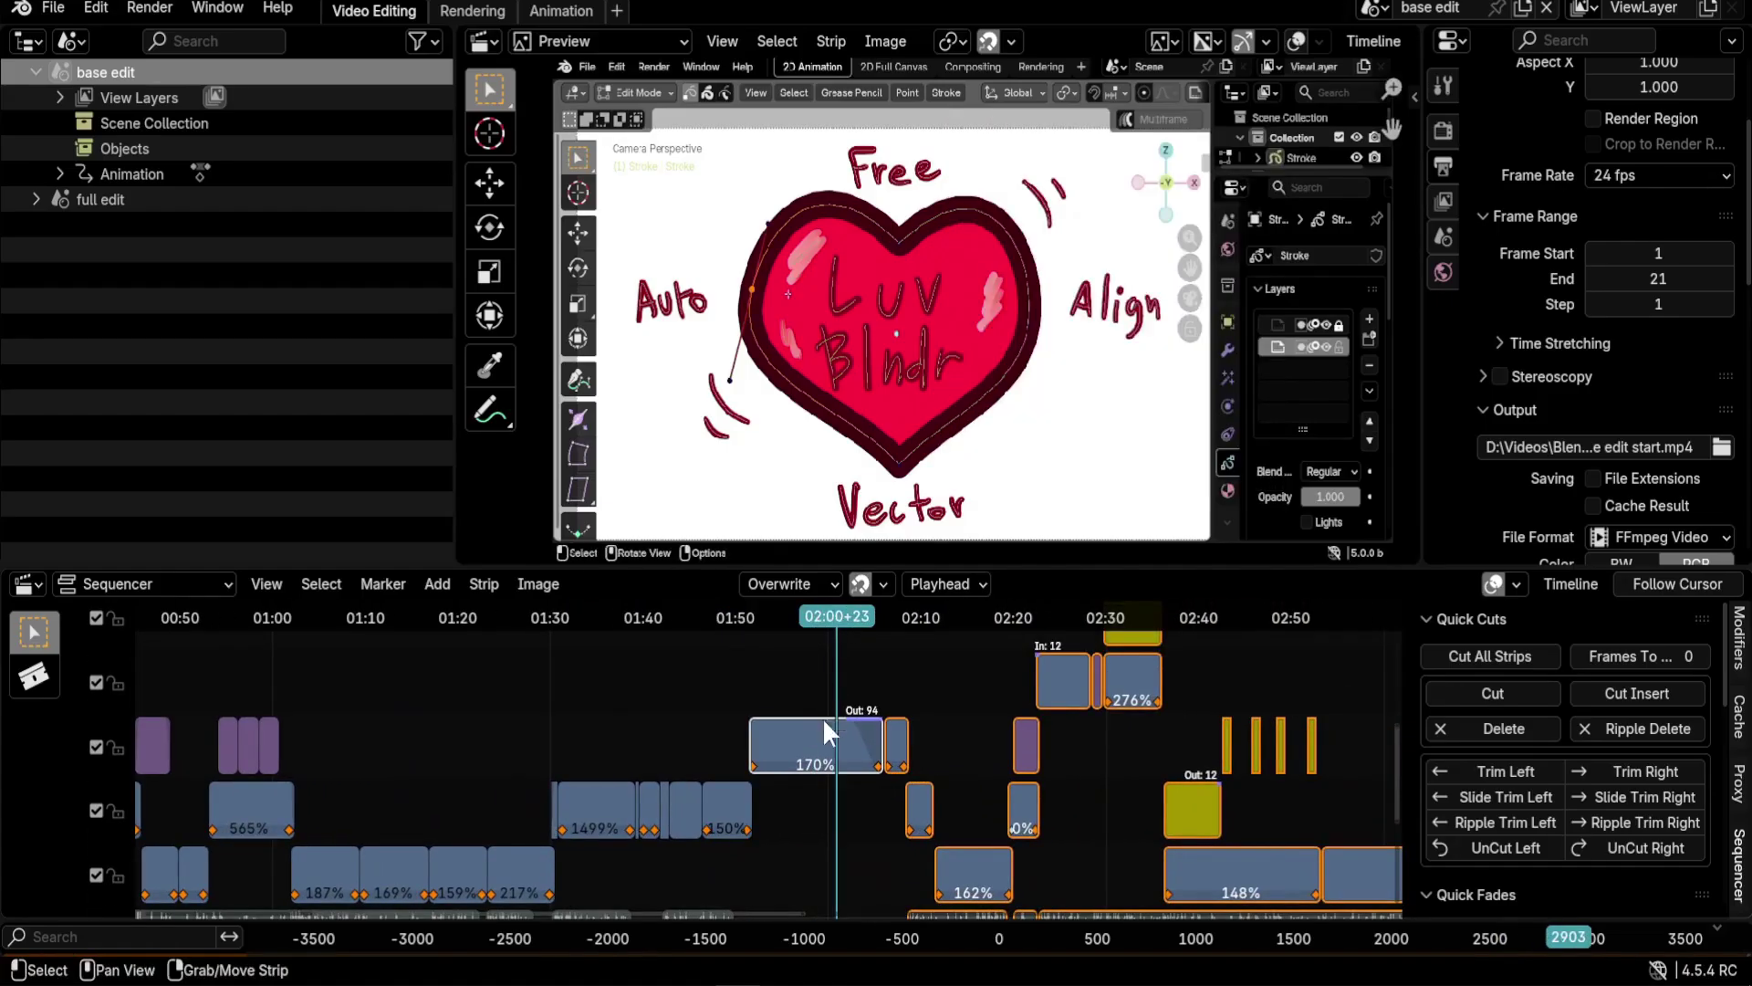
key(q)
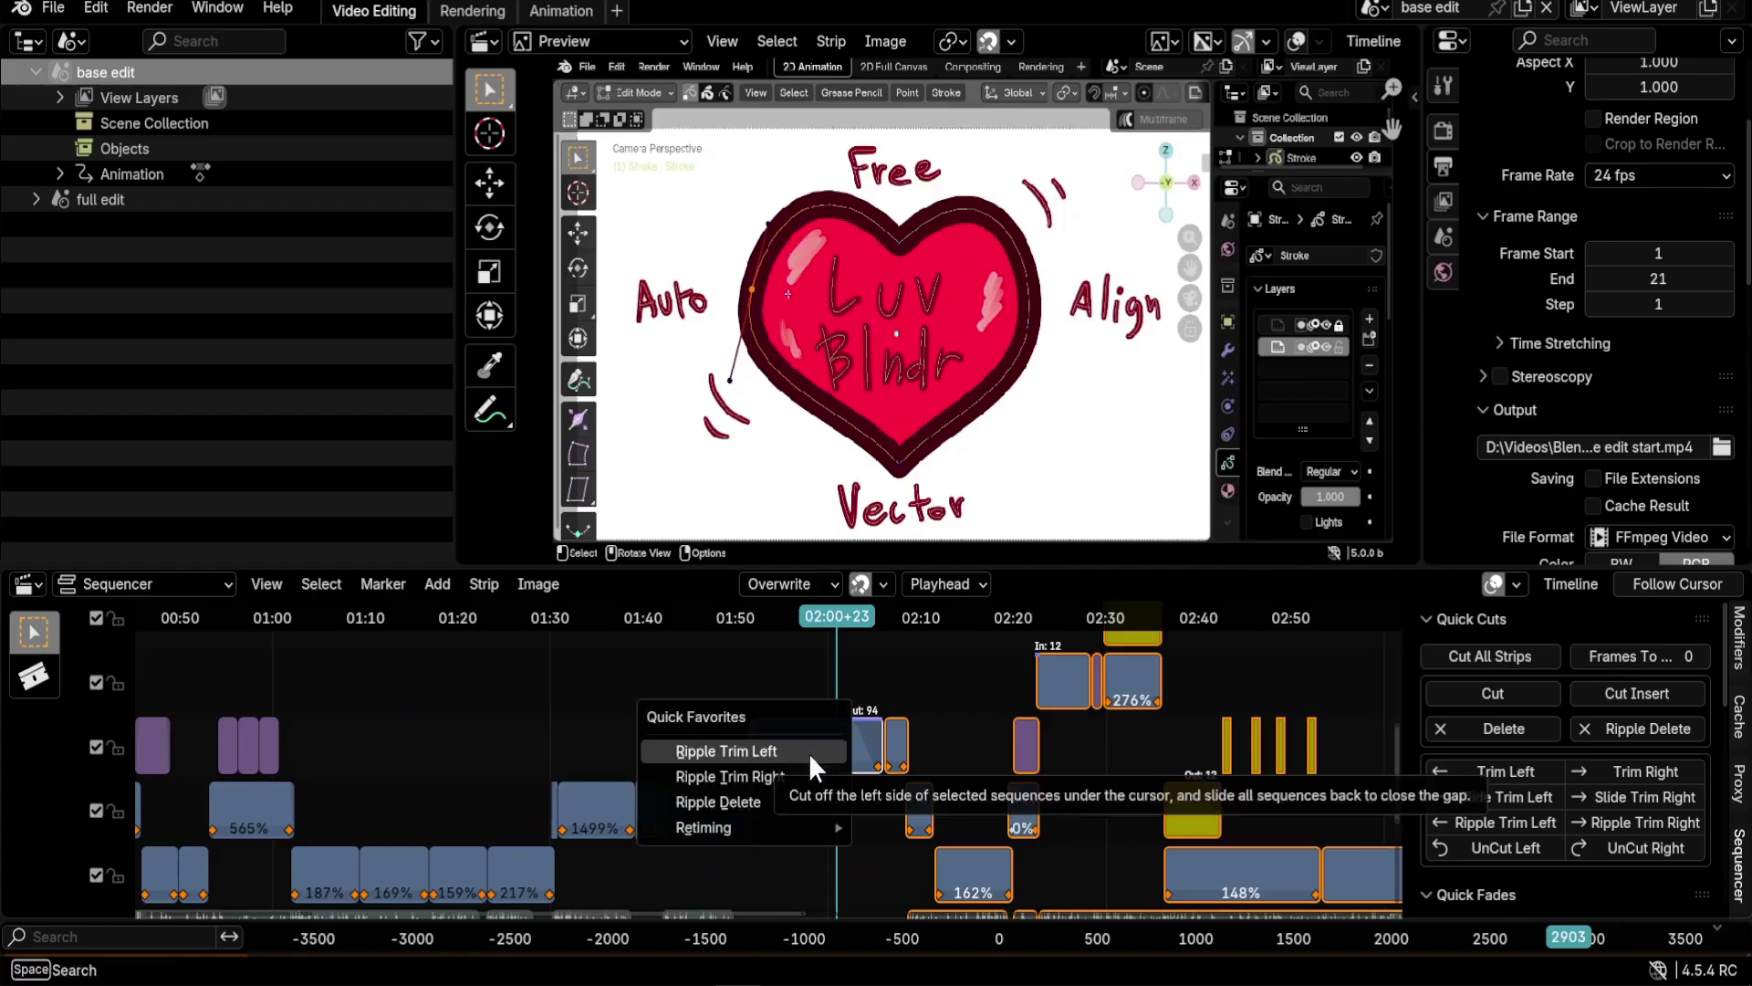
click(794, 776)
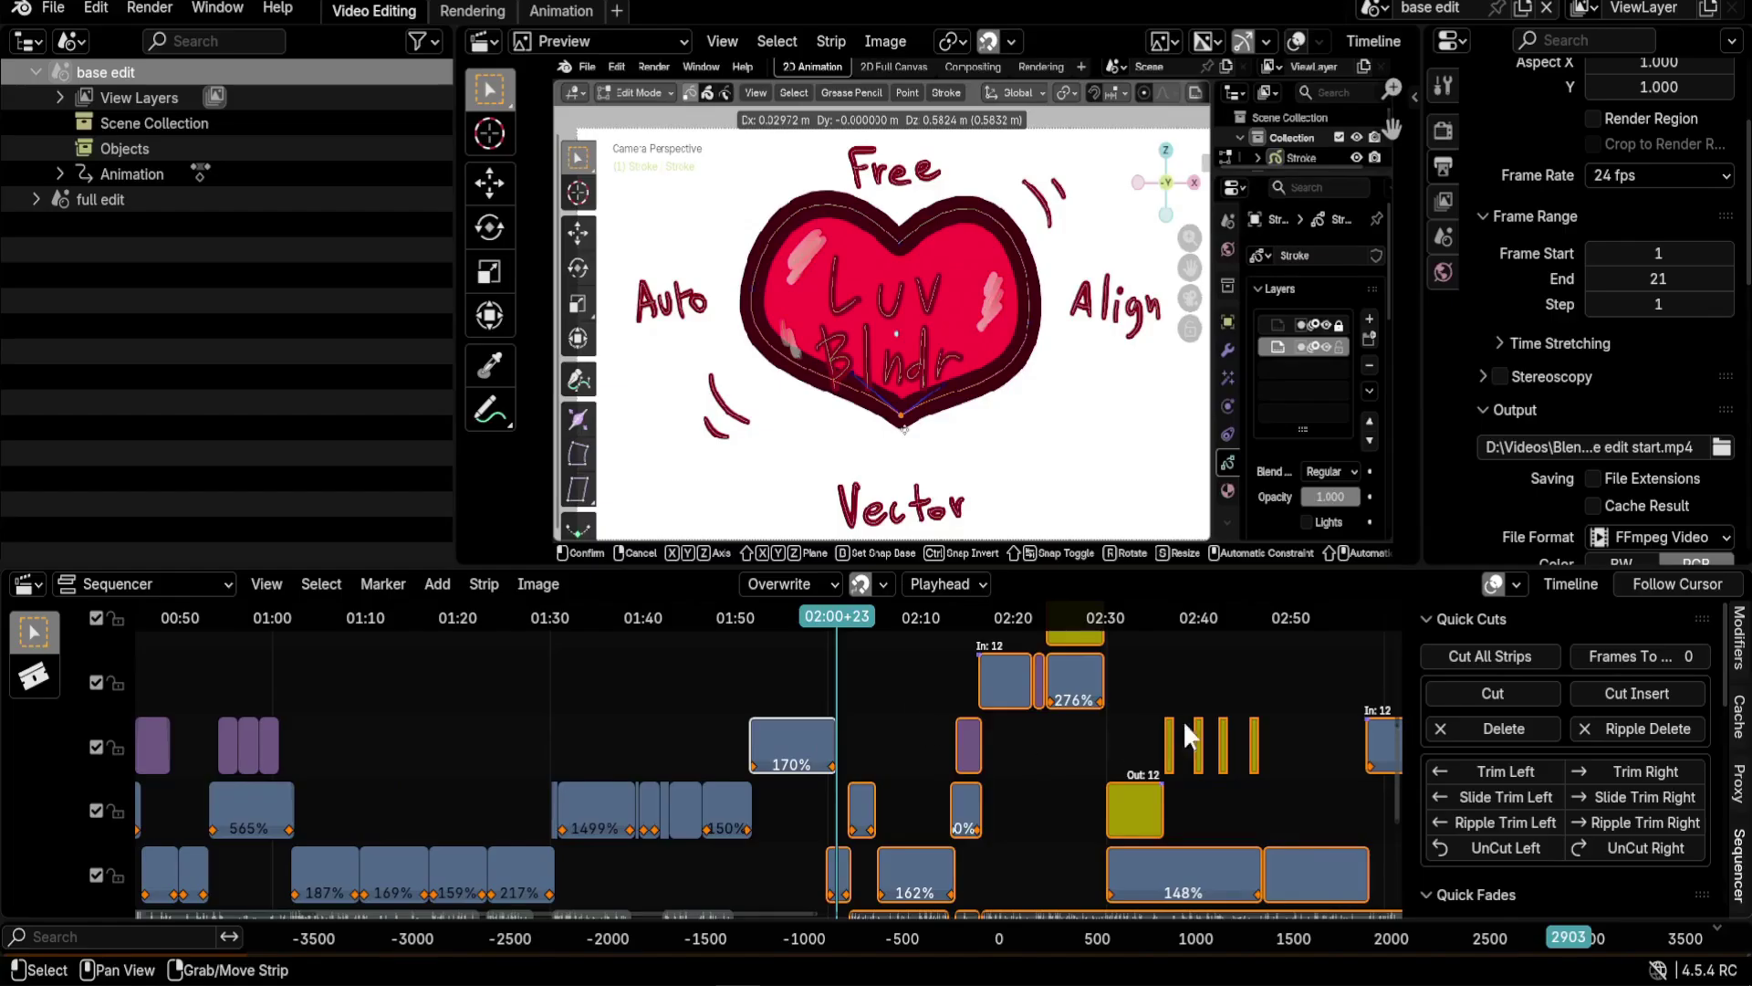
scroll(858, 763, down, 8)
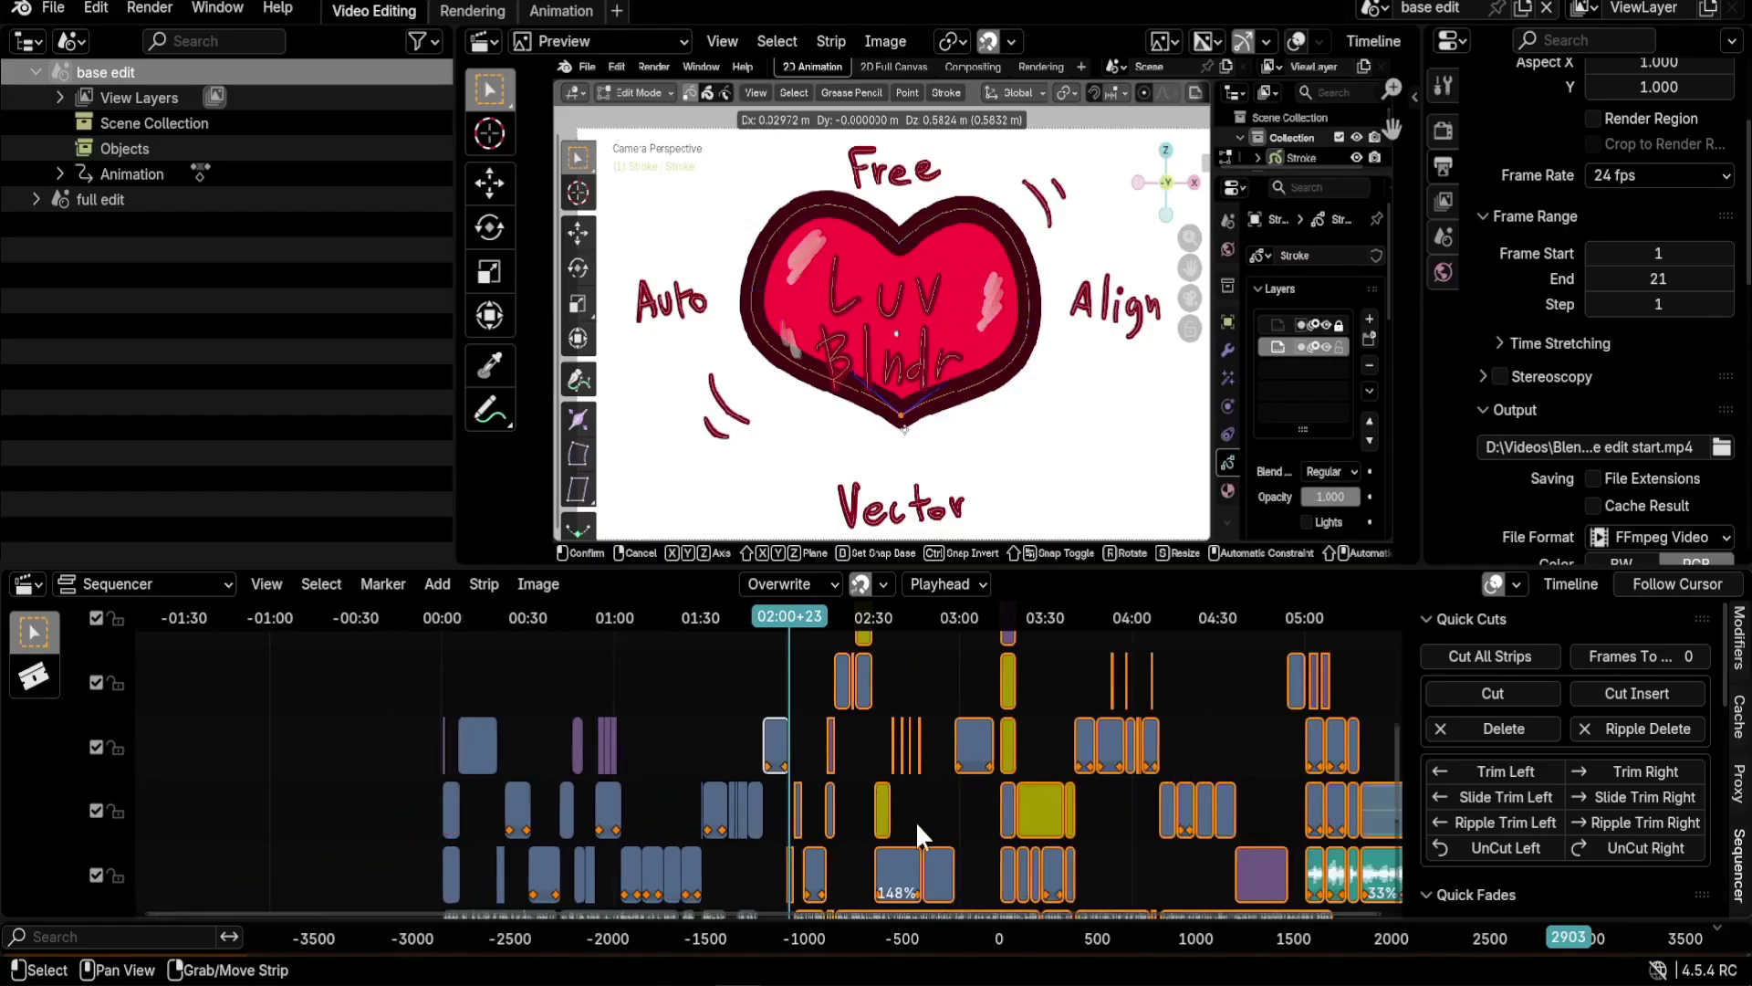
scroll(873, 776, up, 4)
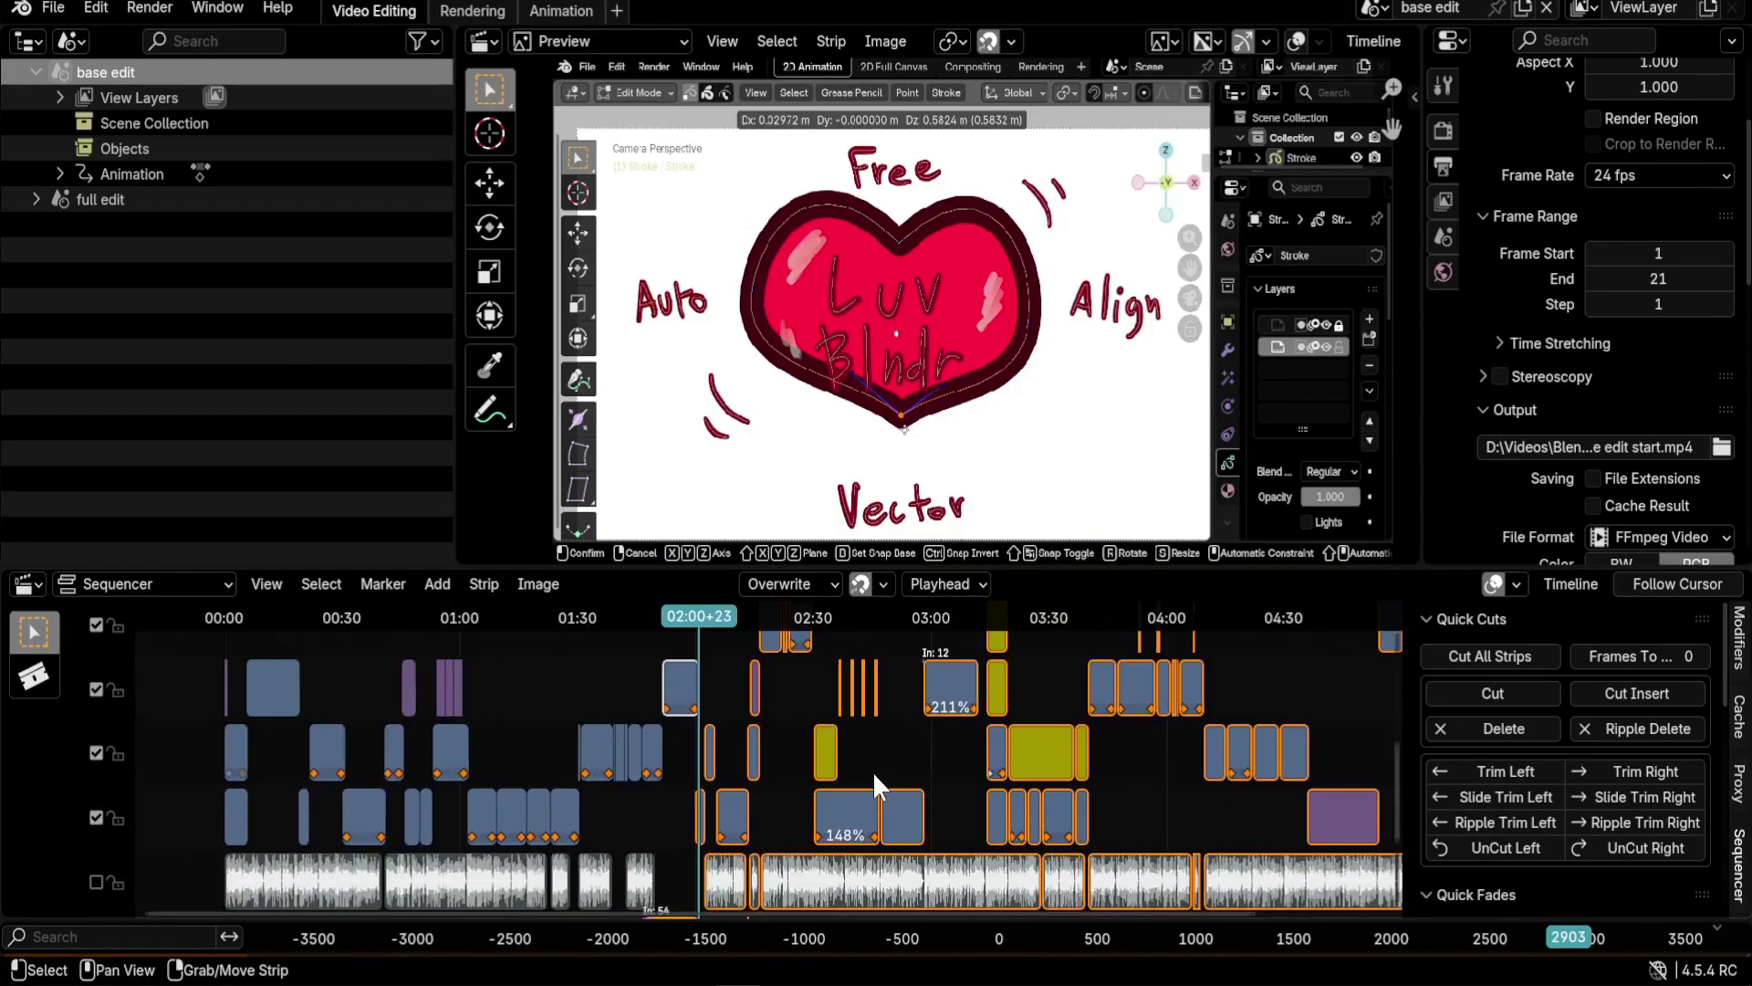
scroll(872, 770, up, 5)
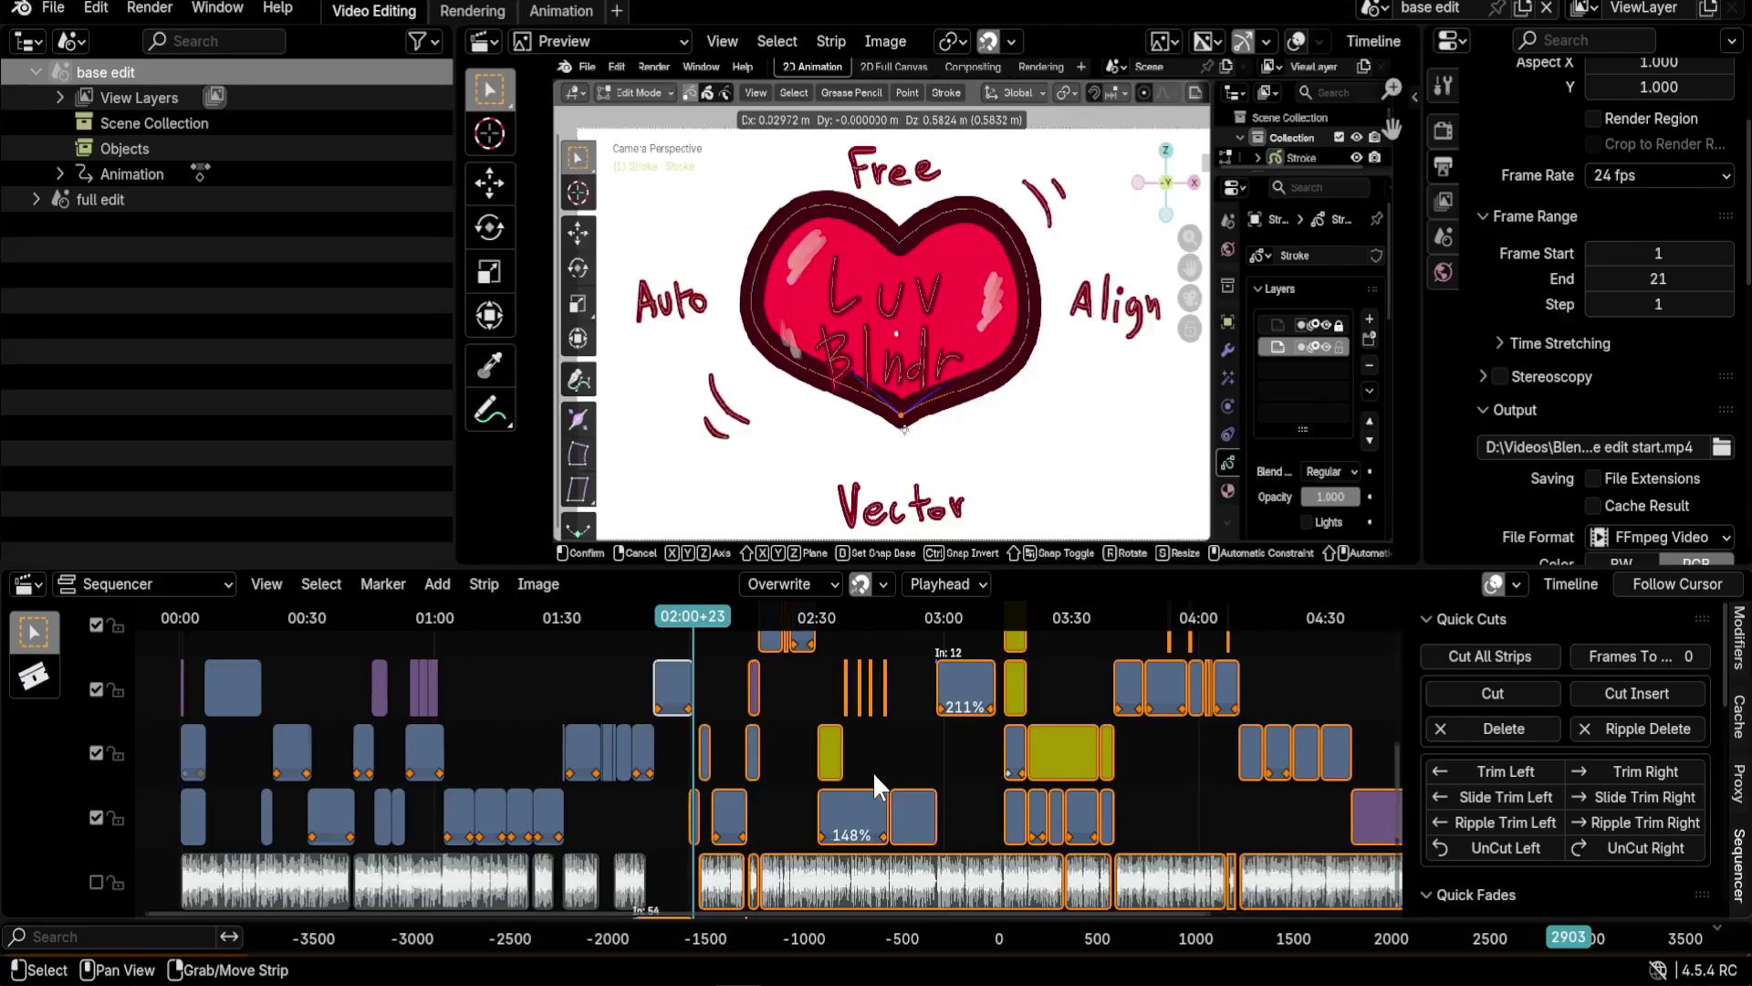
middle_drag(873, 771, 1072, 881)
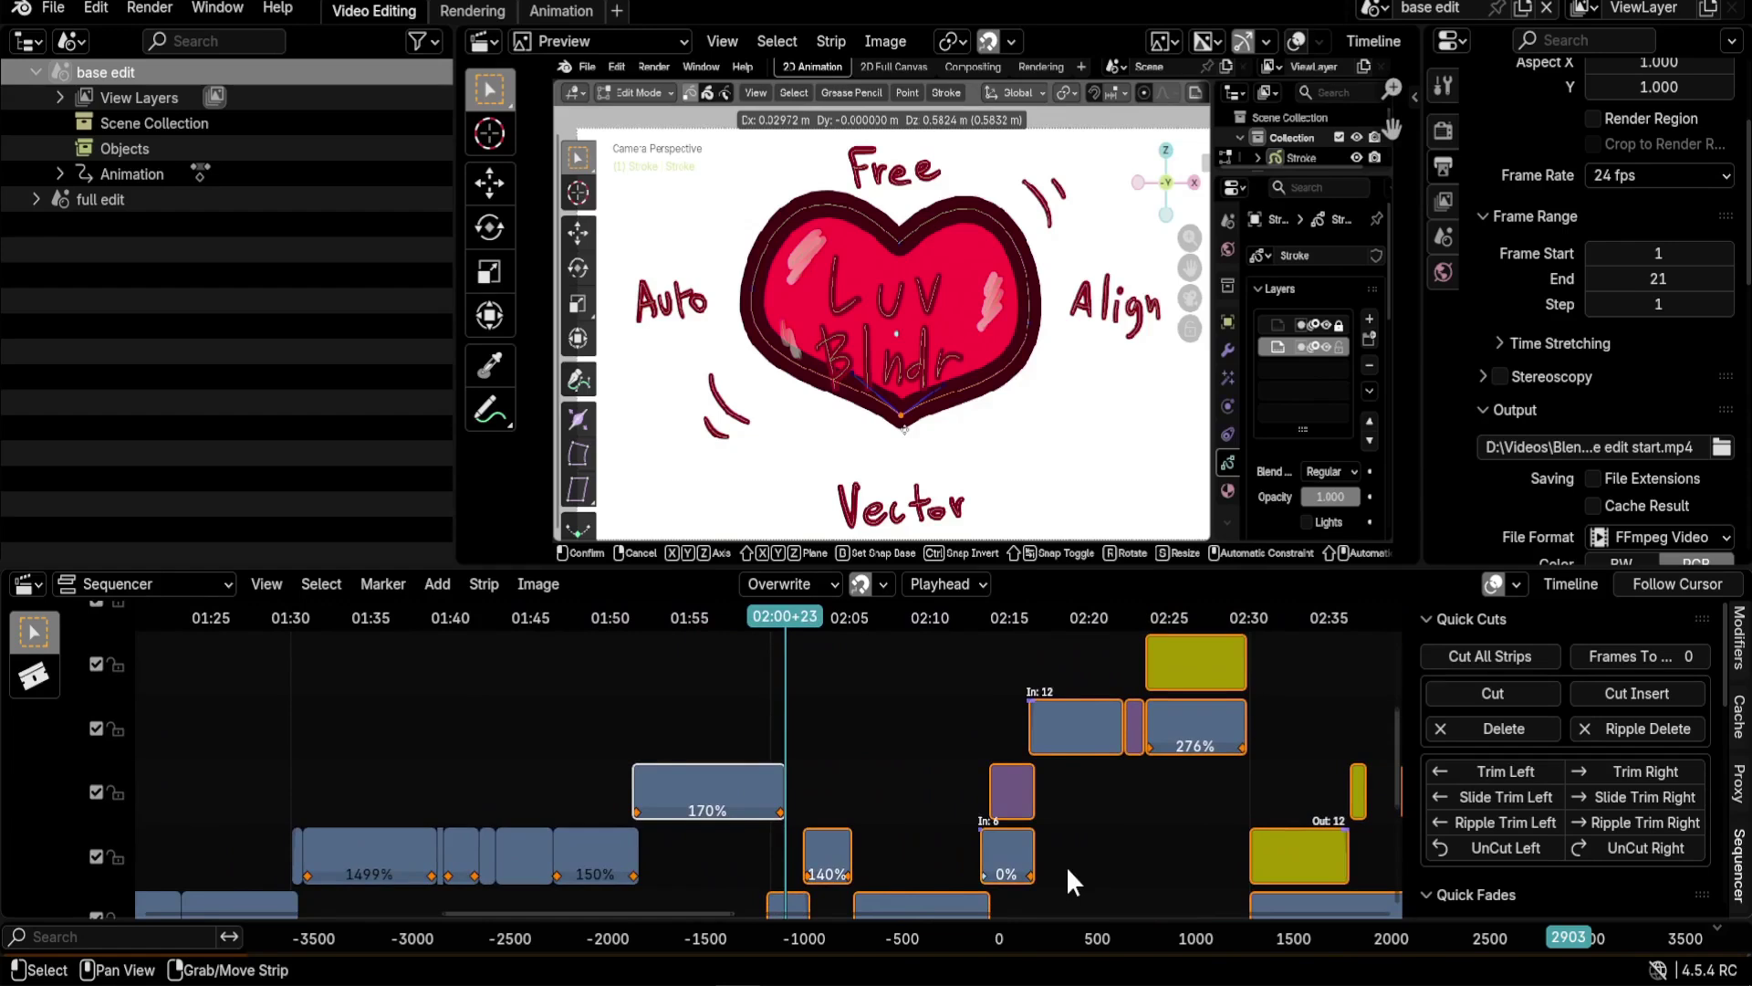